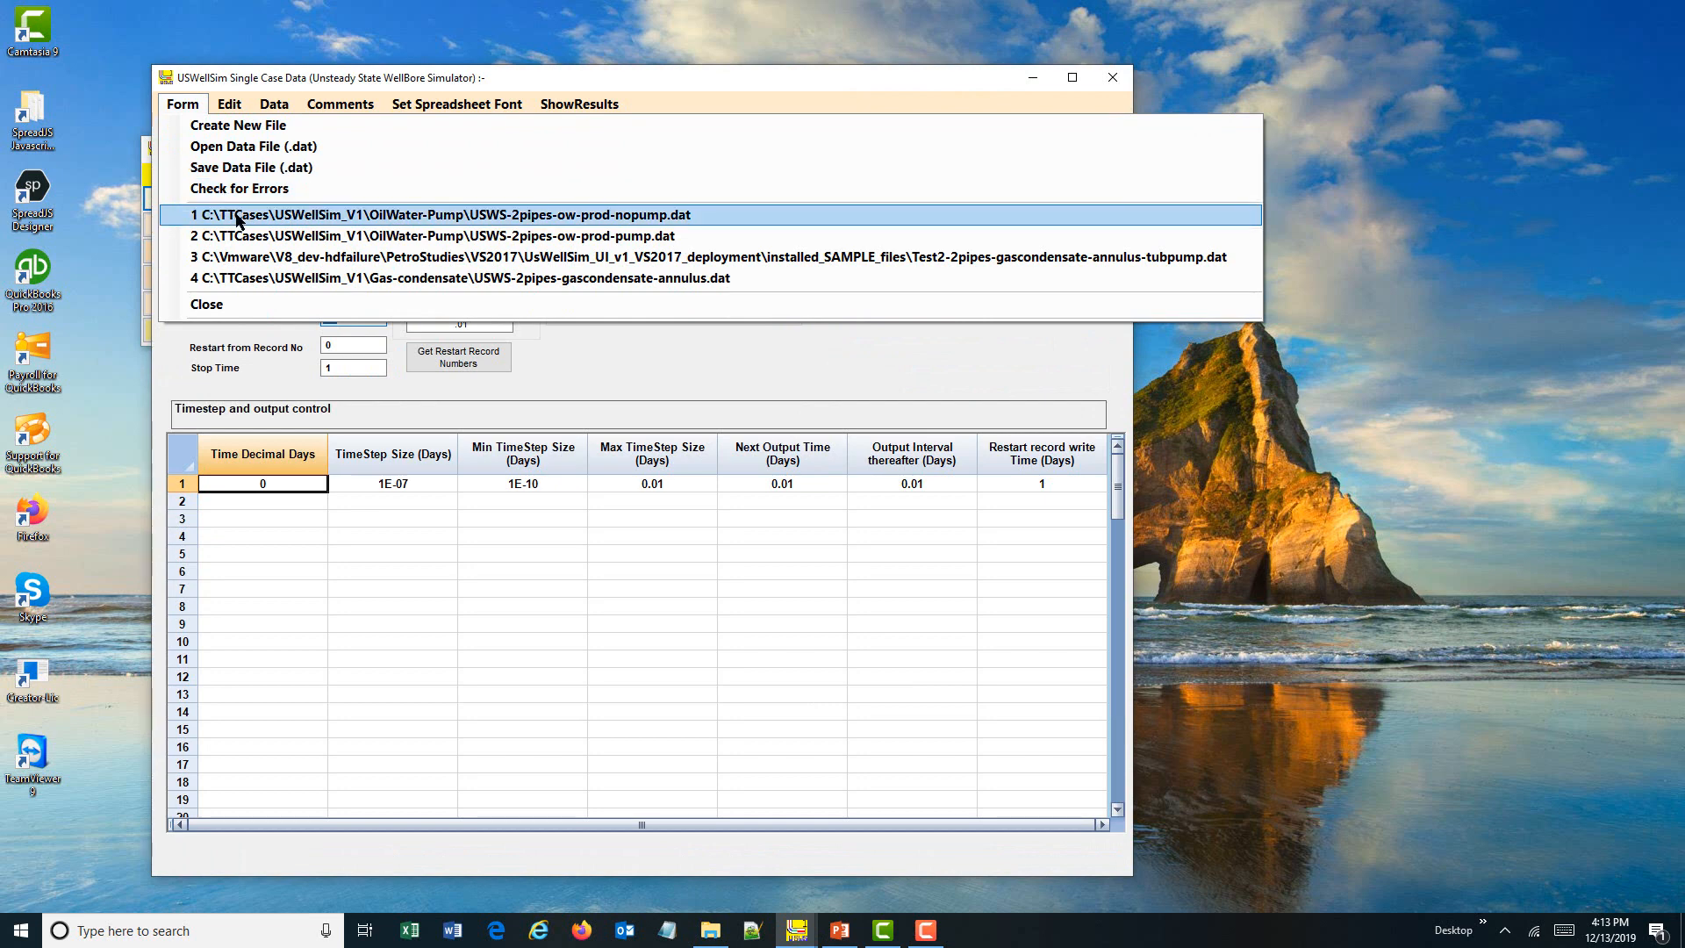
Step: Open the recent data file USWS-2pipes-ow-prod-nopump.dat and review its black-oil PVT table, including the bubble point row
left_click(238, 221)
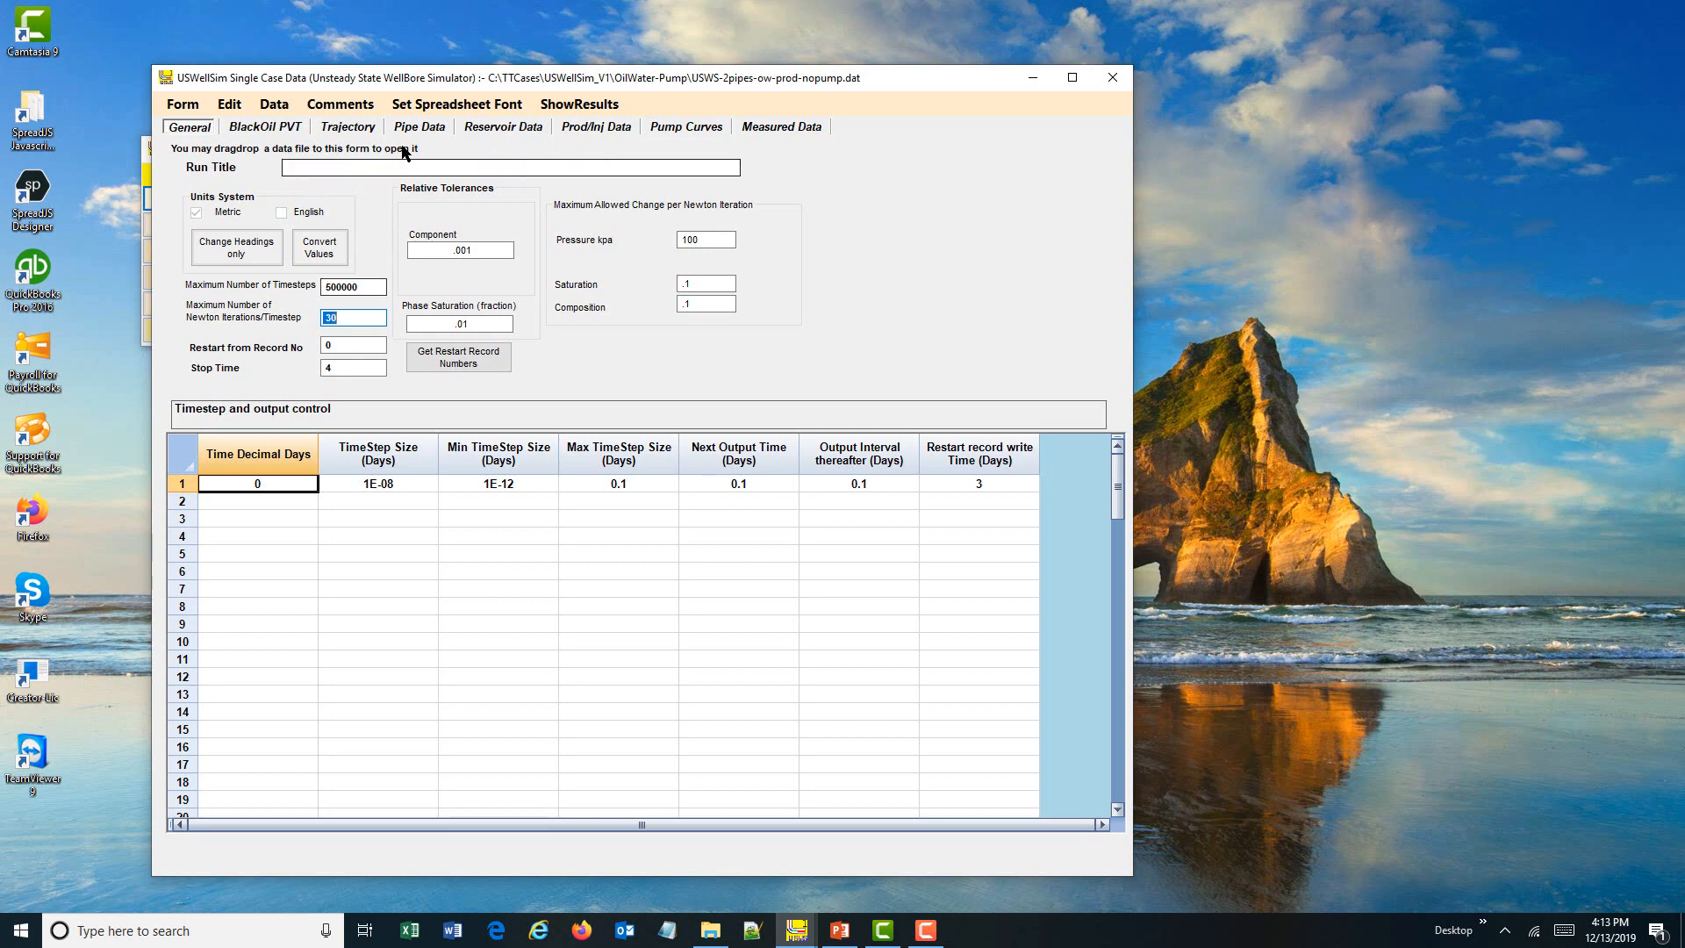
left_click(290, 132)
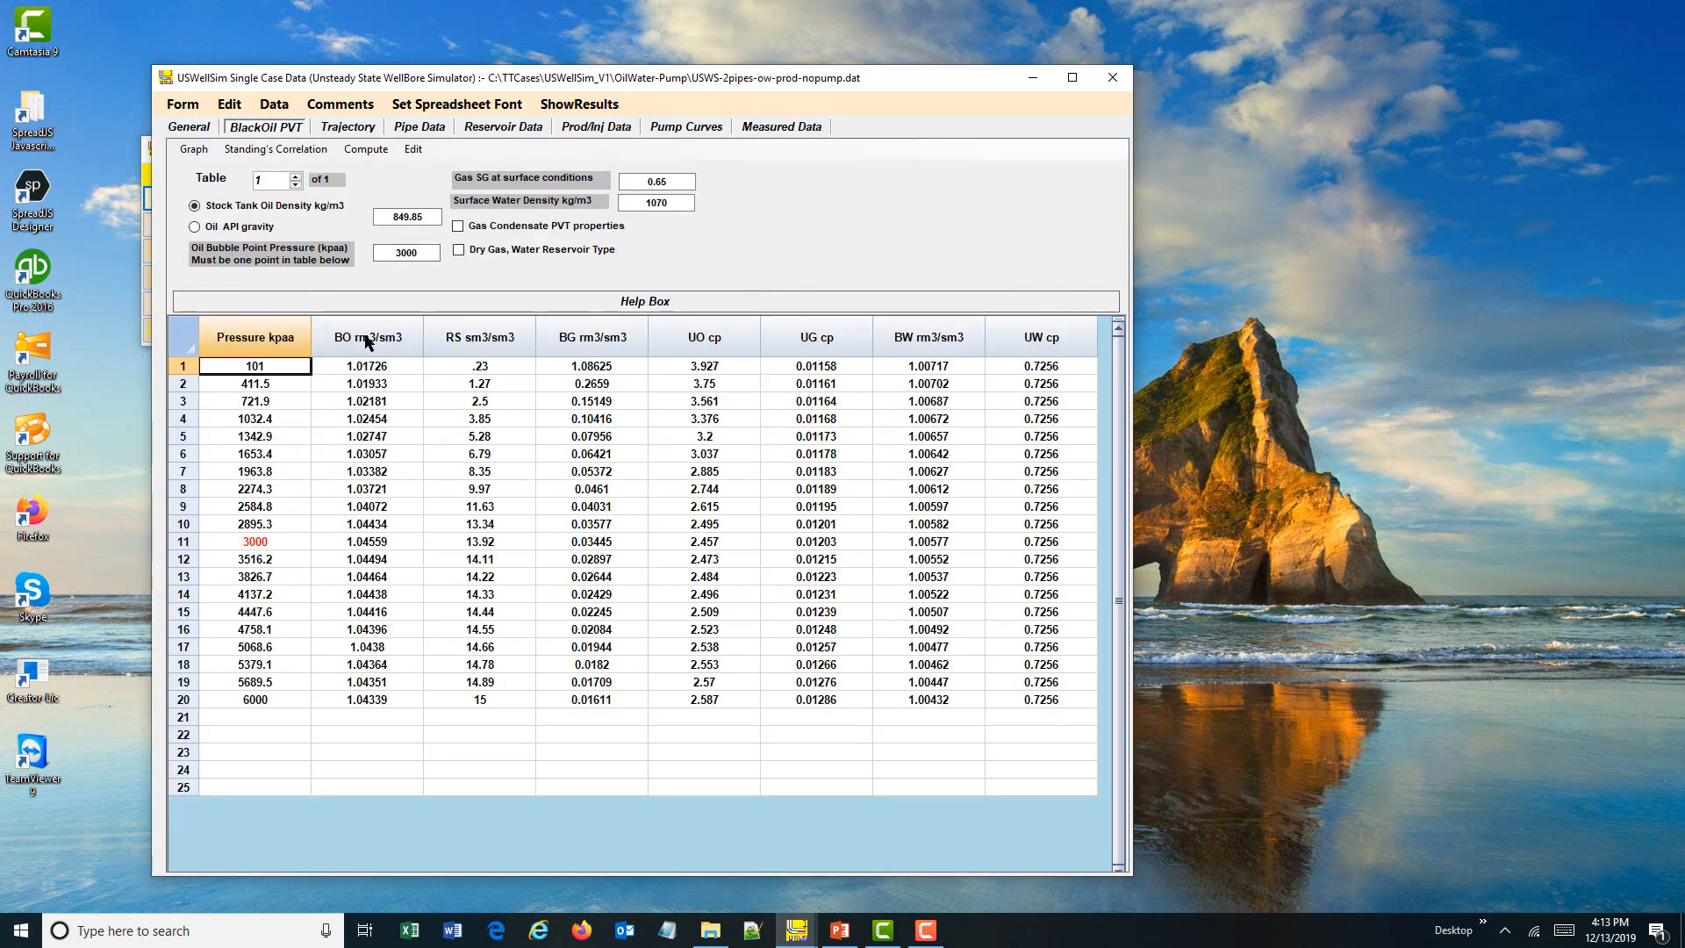
left_click(402, 345)
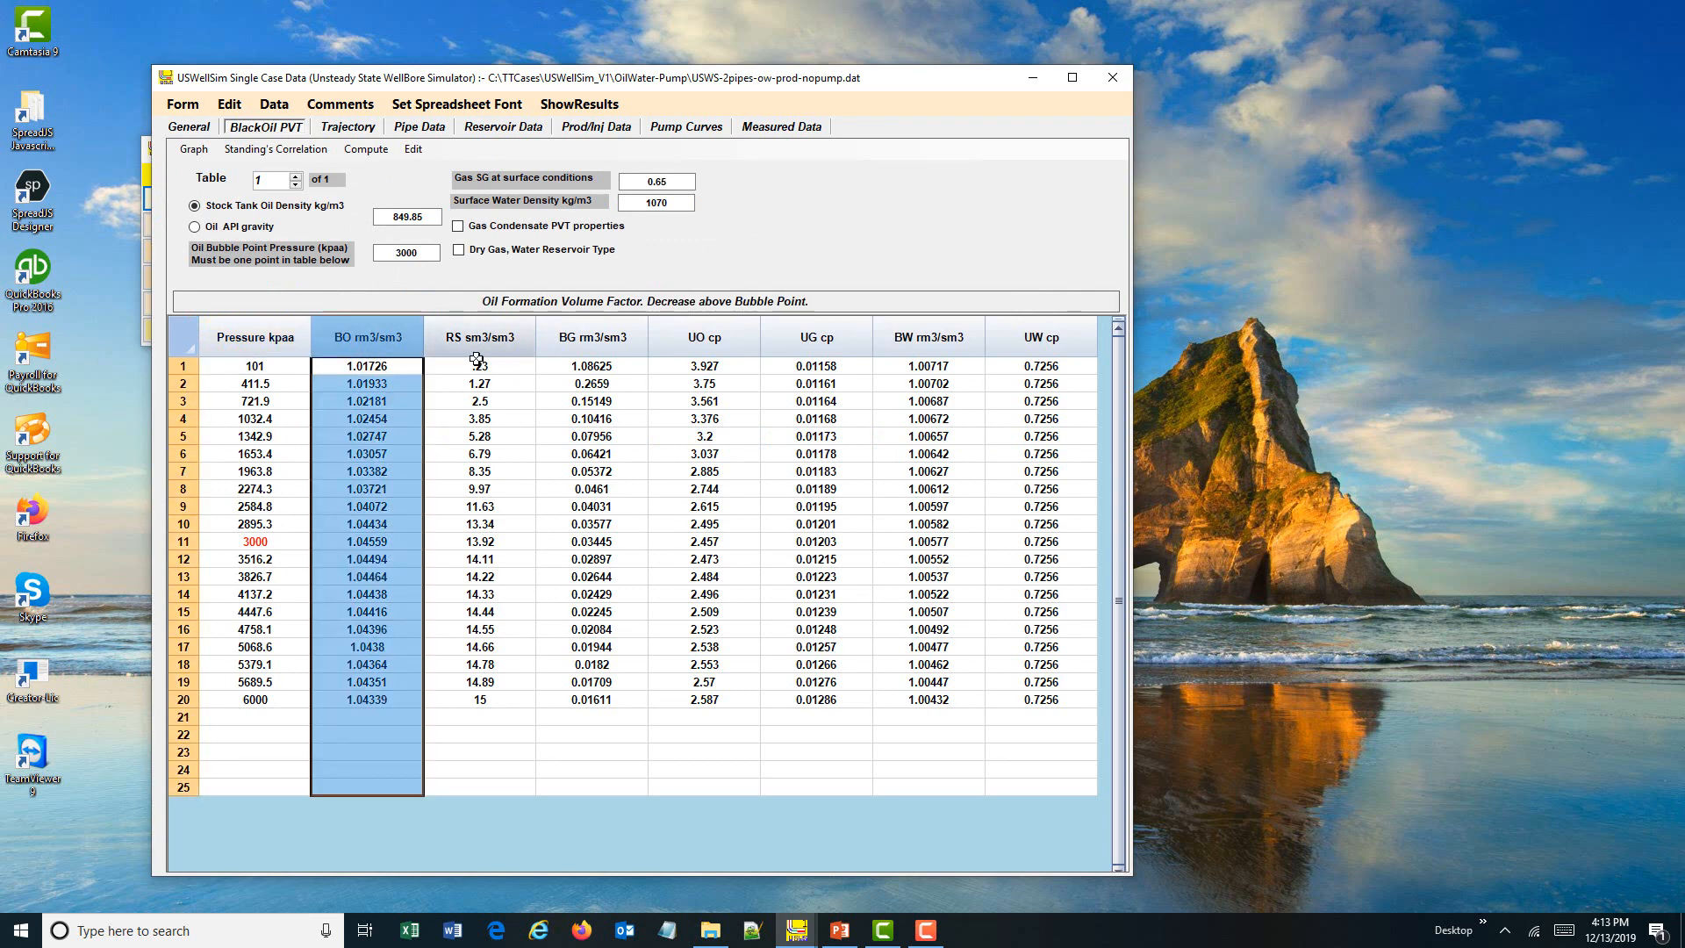
left_click(476, 366)
left_click(585, 367)
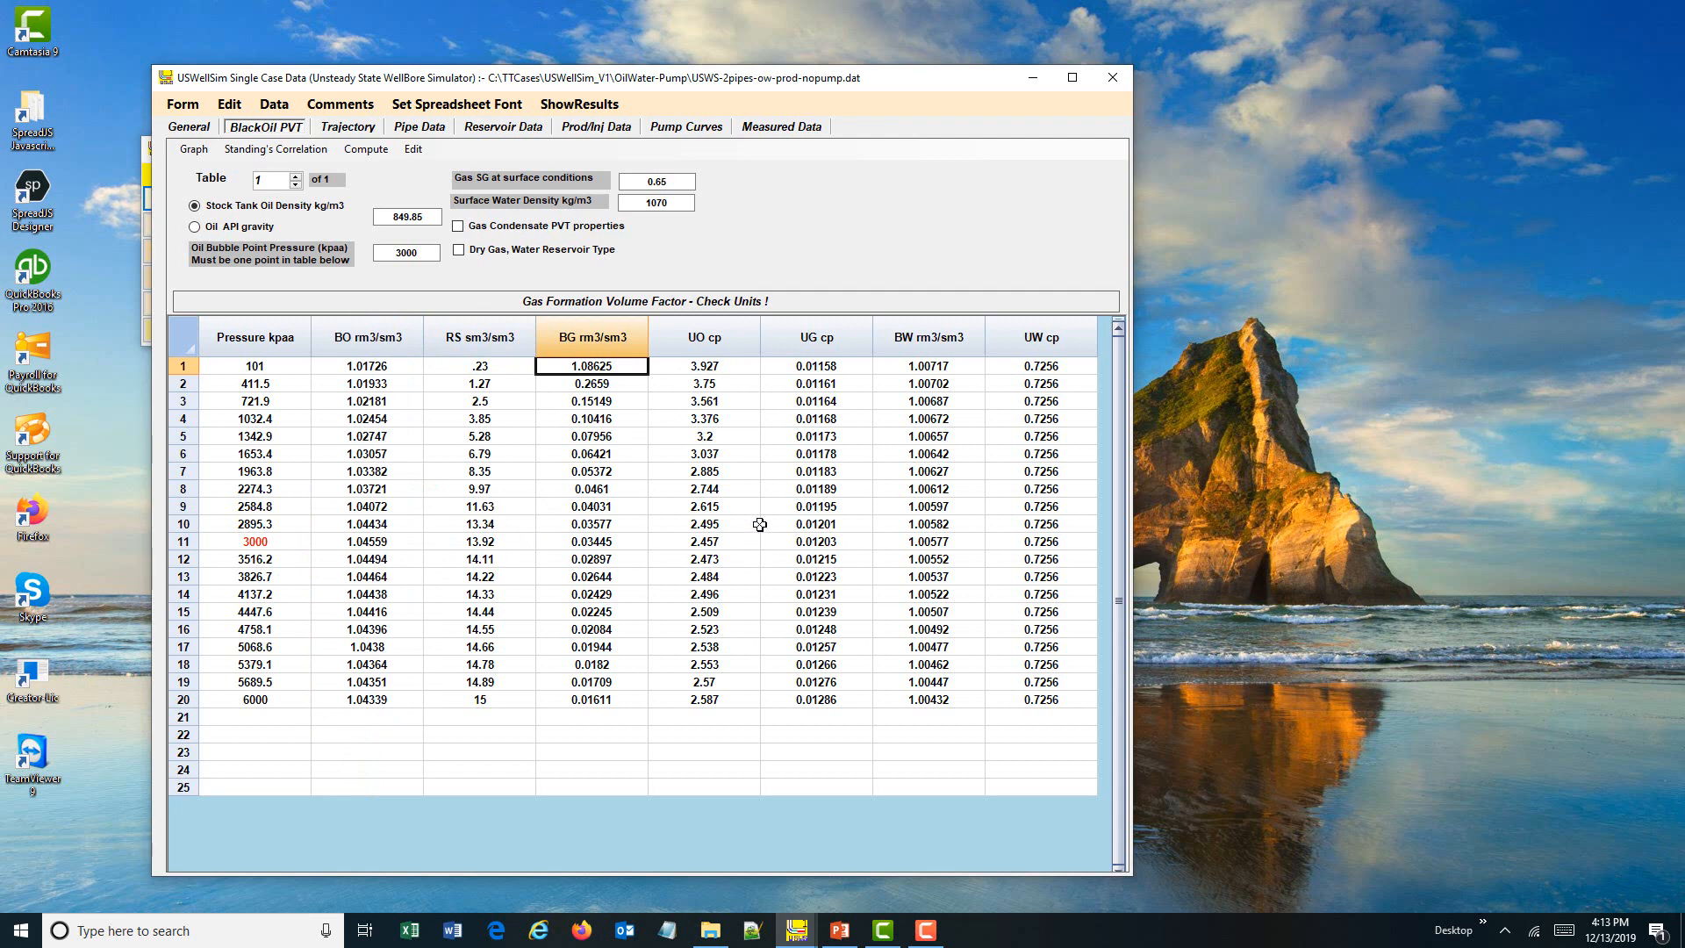
left_click(275, 544)
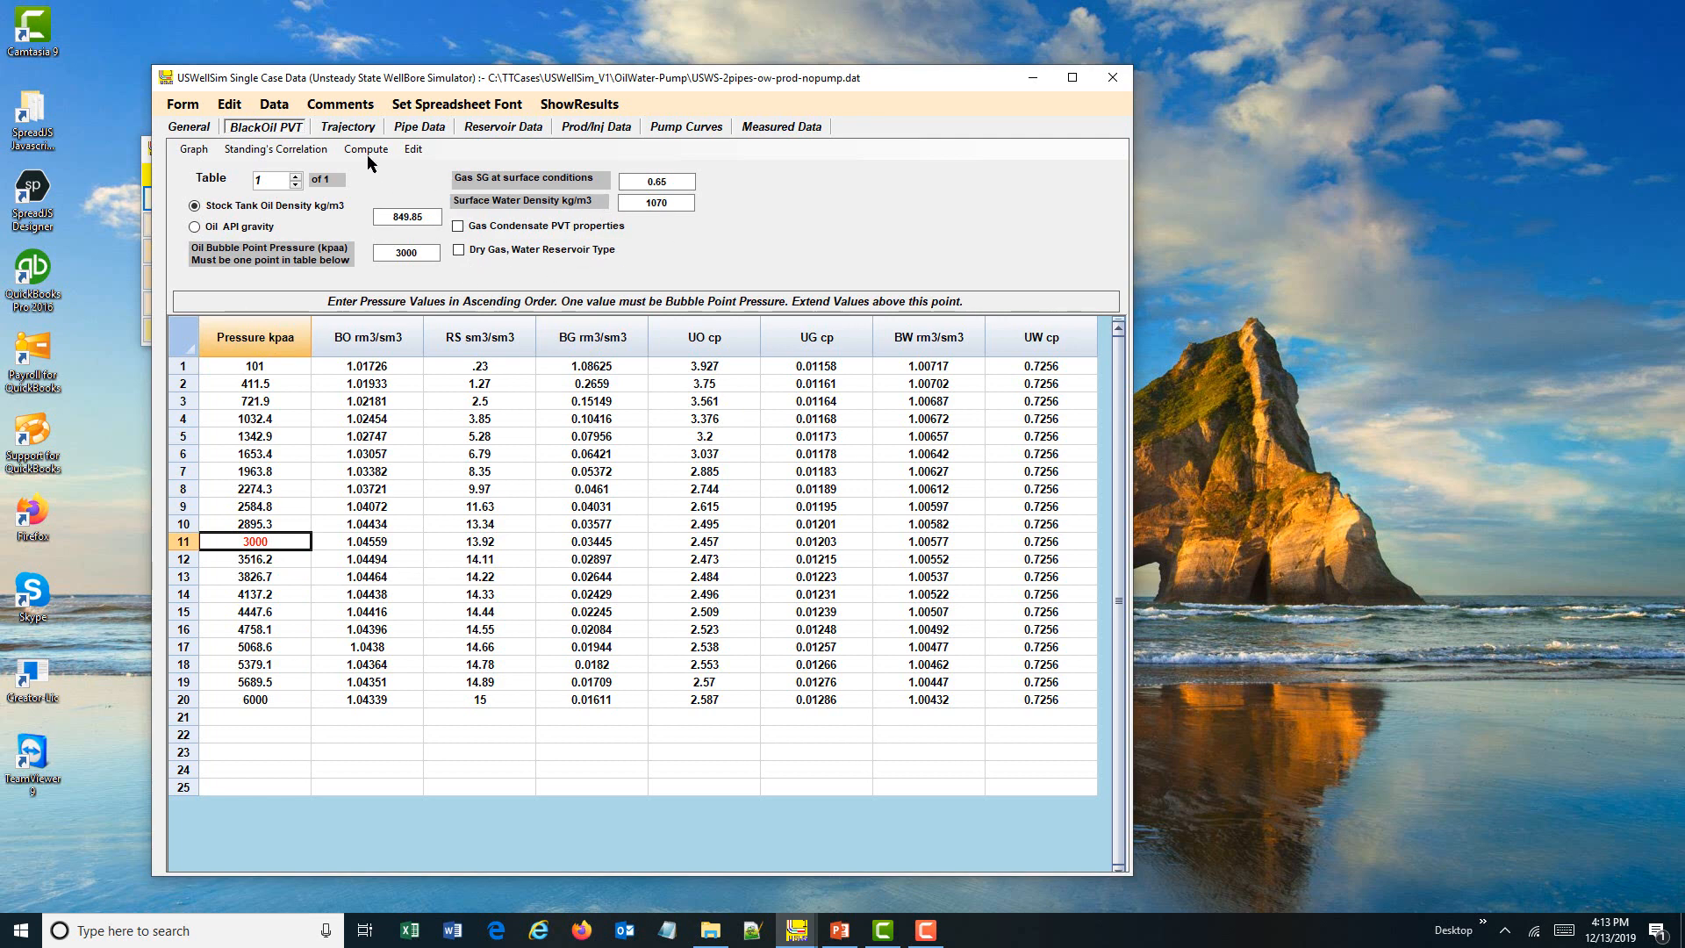
Step: Examine the well trajectory from the first segment to the last for true depth, segment length and measured depth
left_click(355, 129)
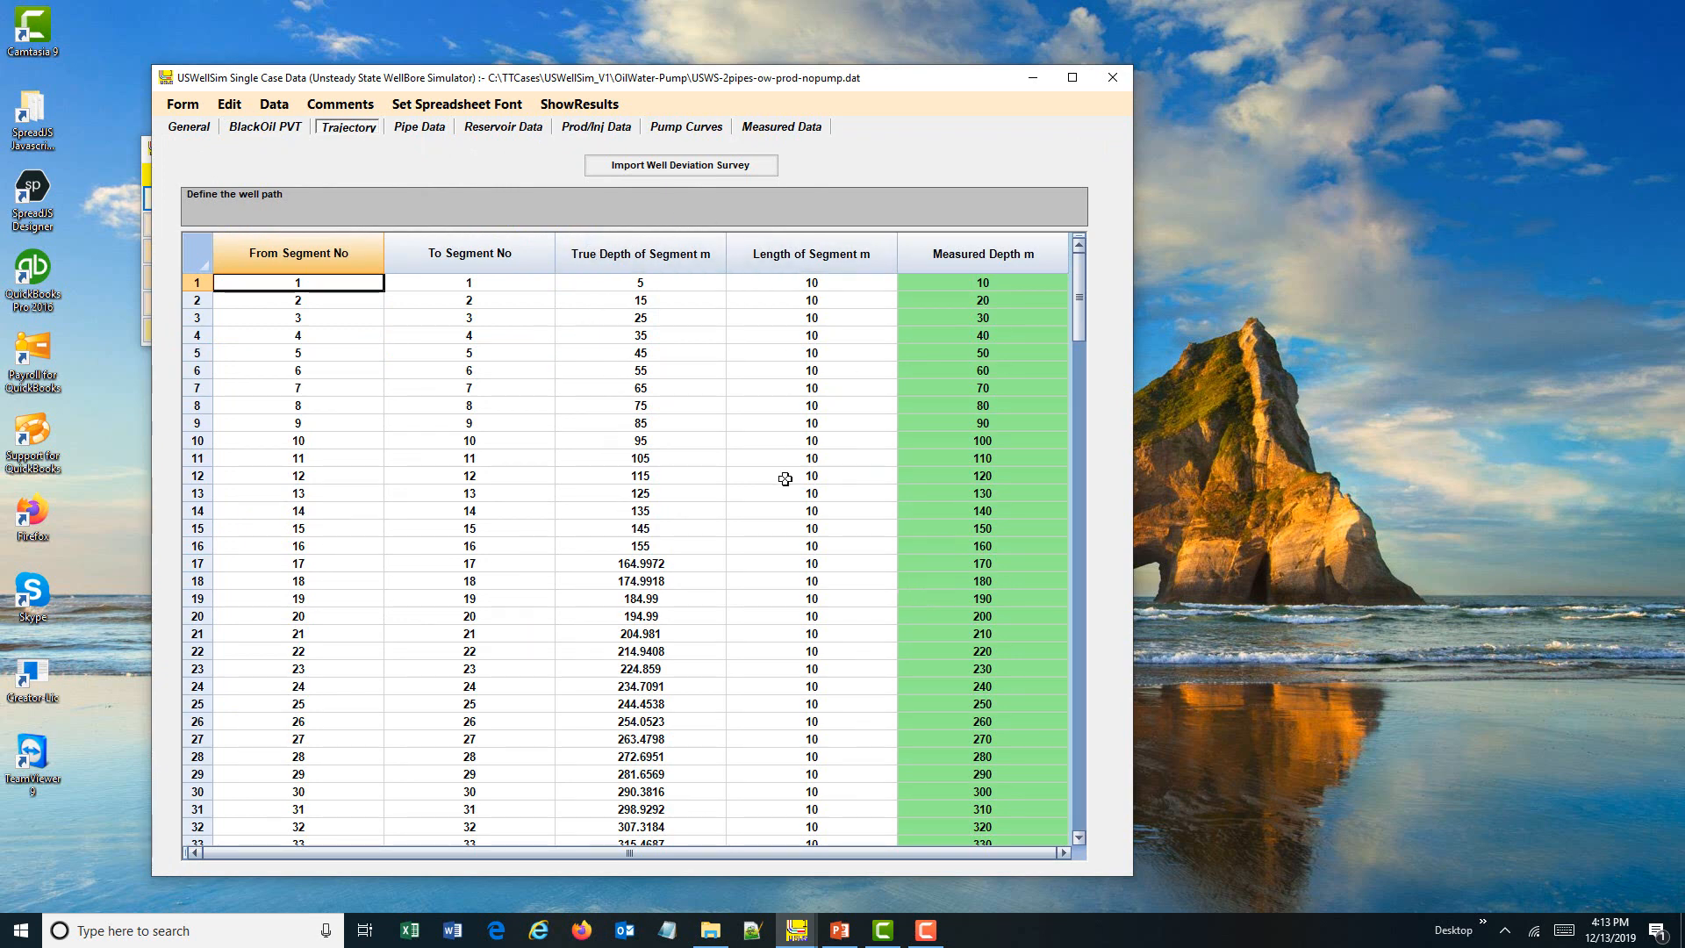
scroll(779, 526, "down", 20)
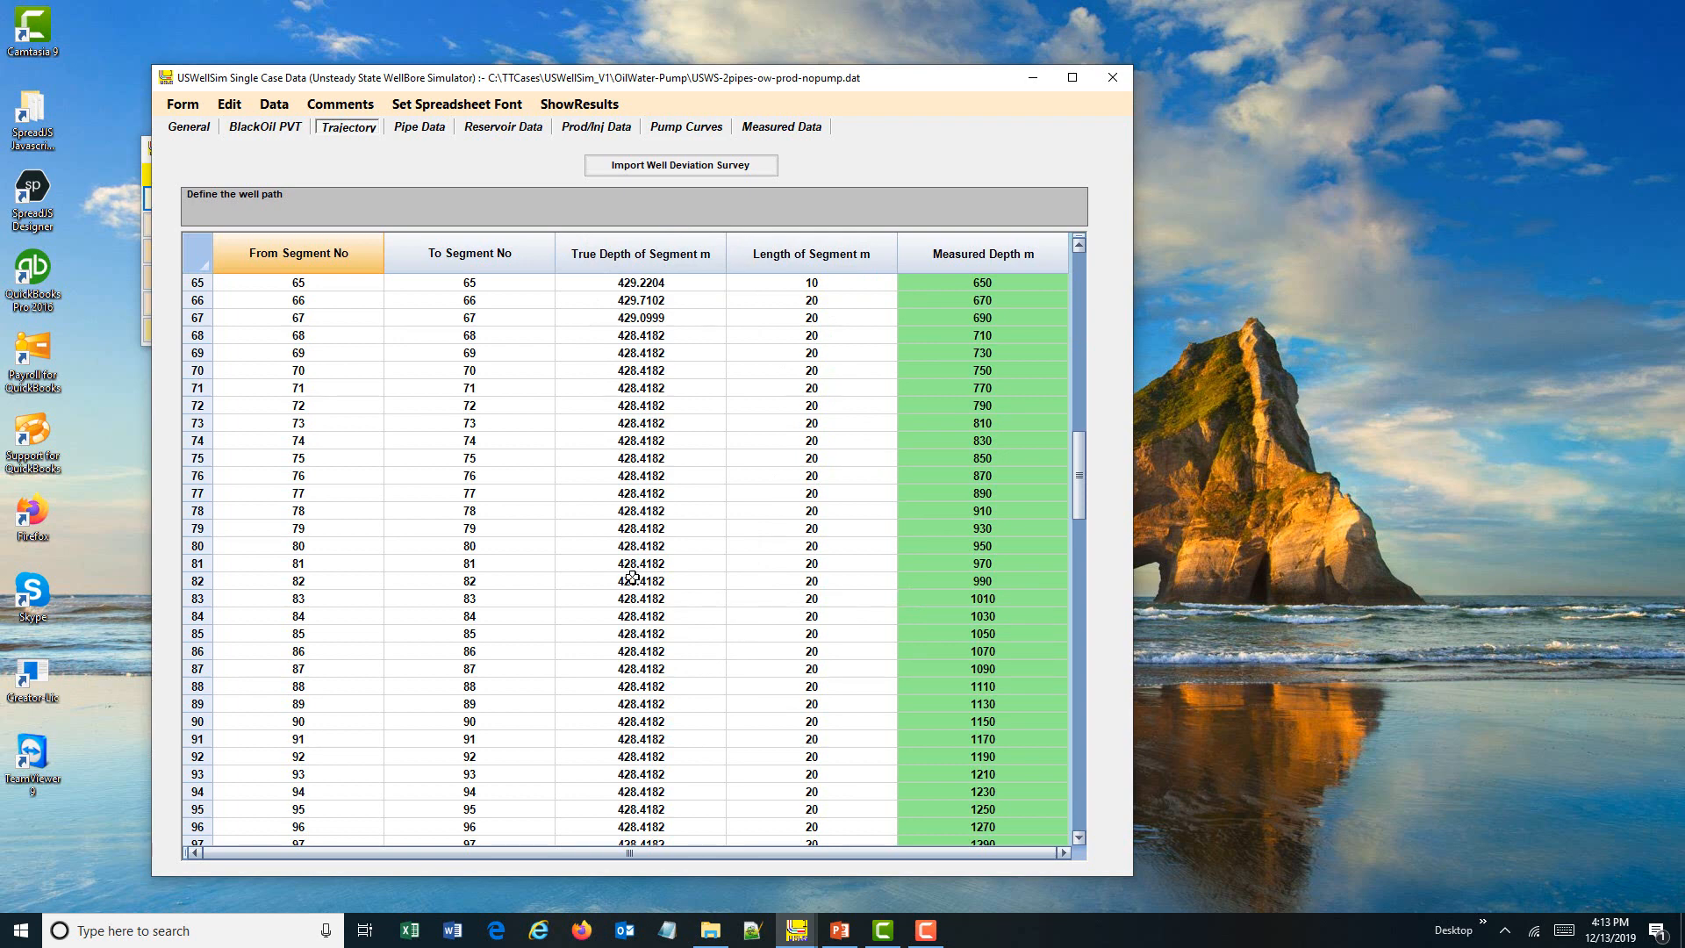
scroll(634, 581, "up", 20)
scroll(634, 581, "down", 18)
scroll(639, 597, "up", 18)
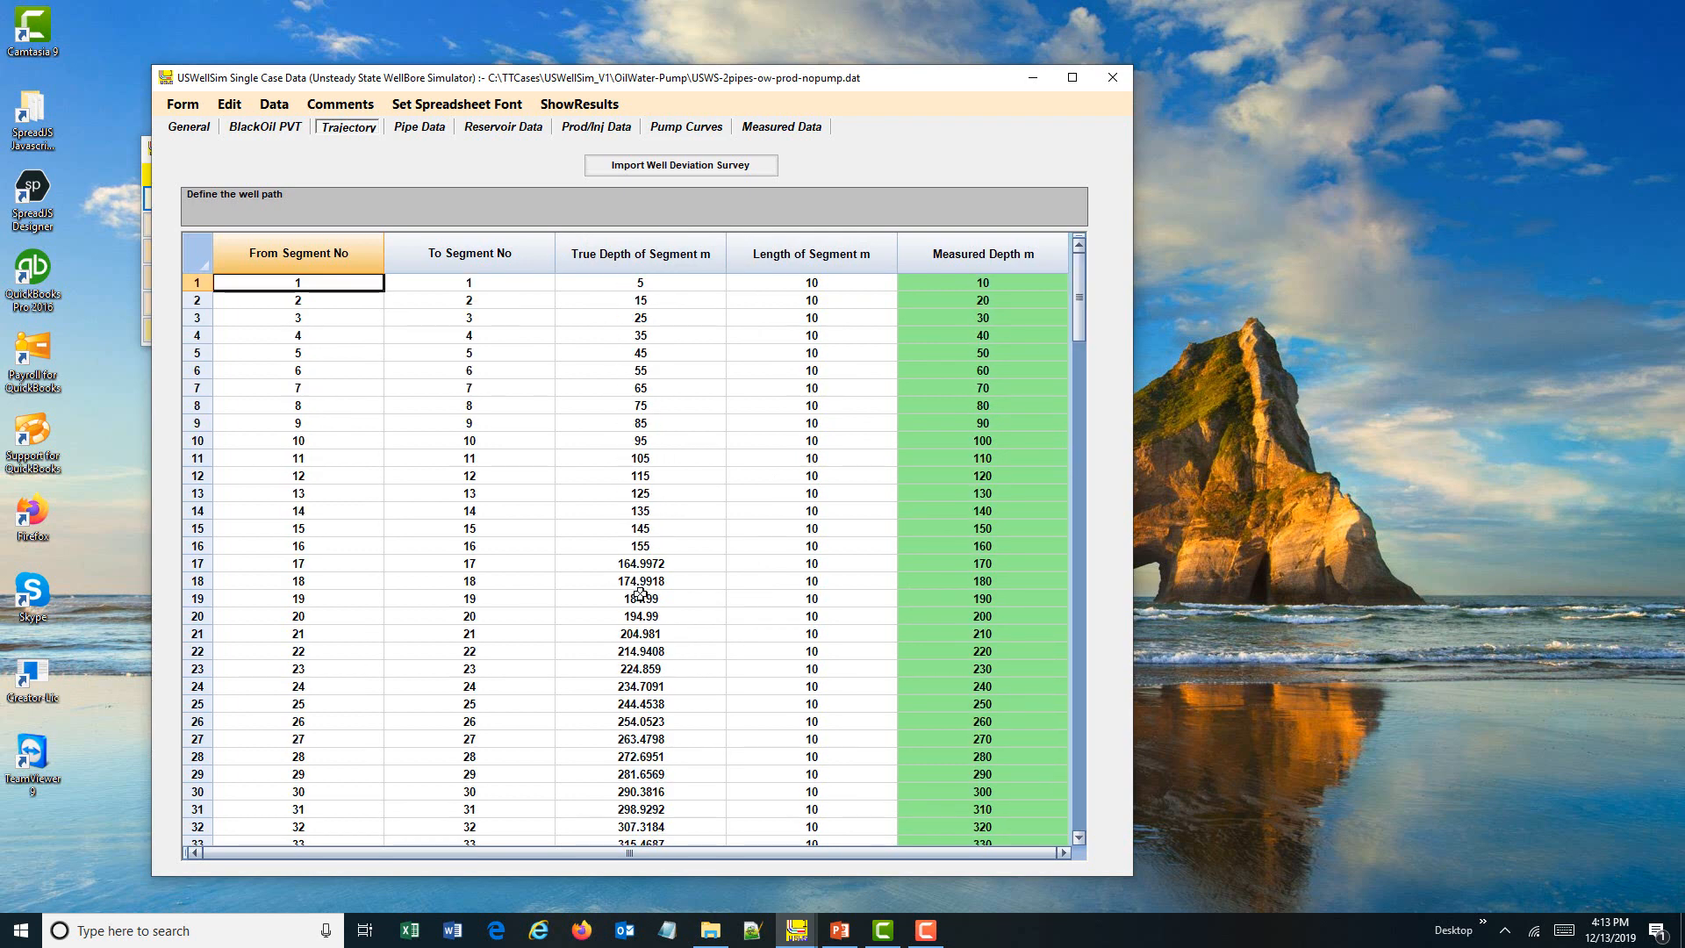
scroll(667, 504, "down", 20)
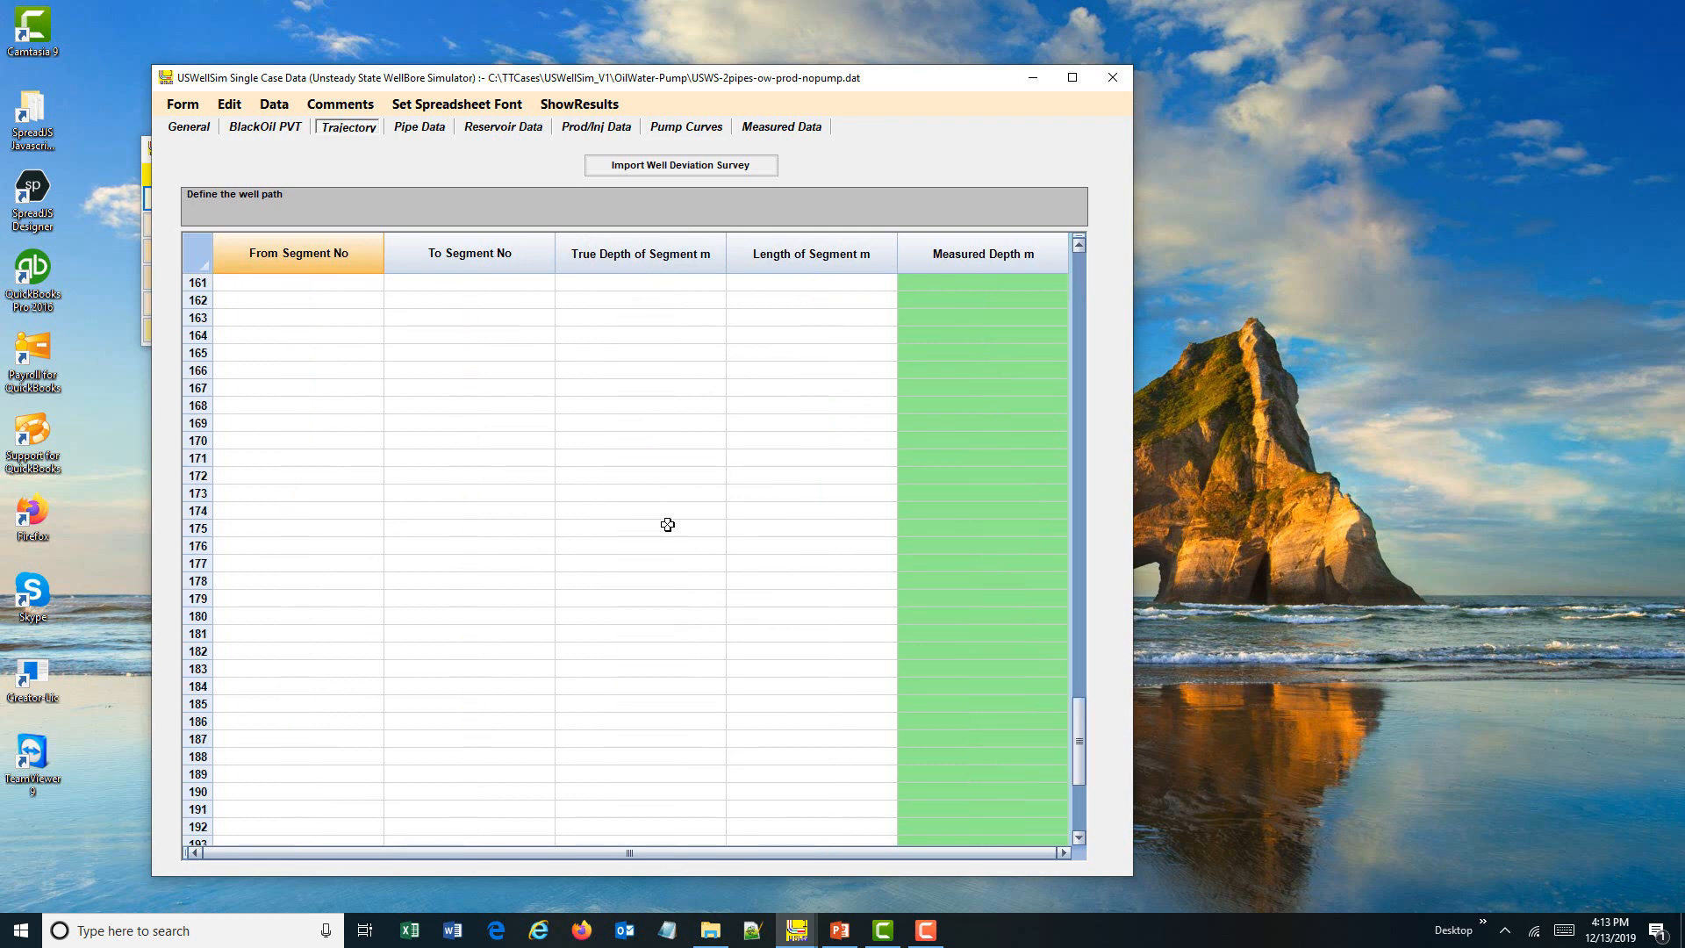
scroll(670, 517, "up", 20)
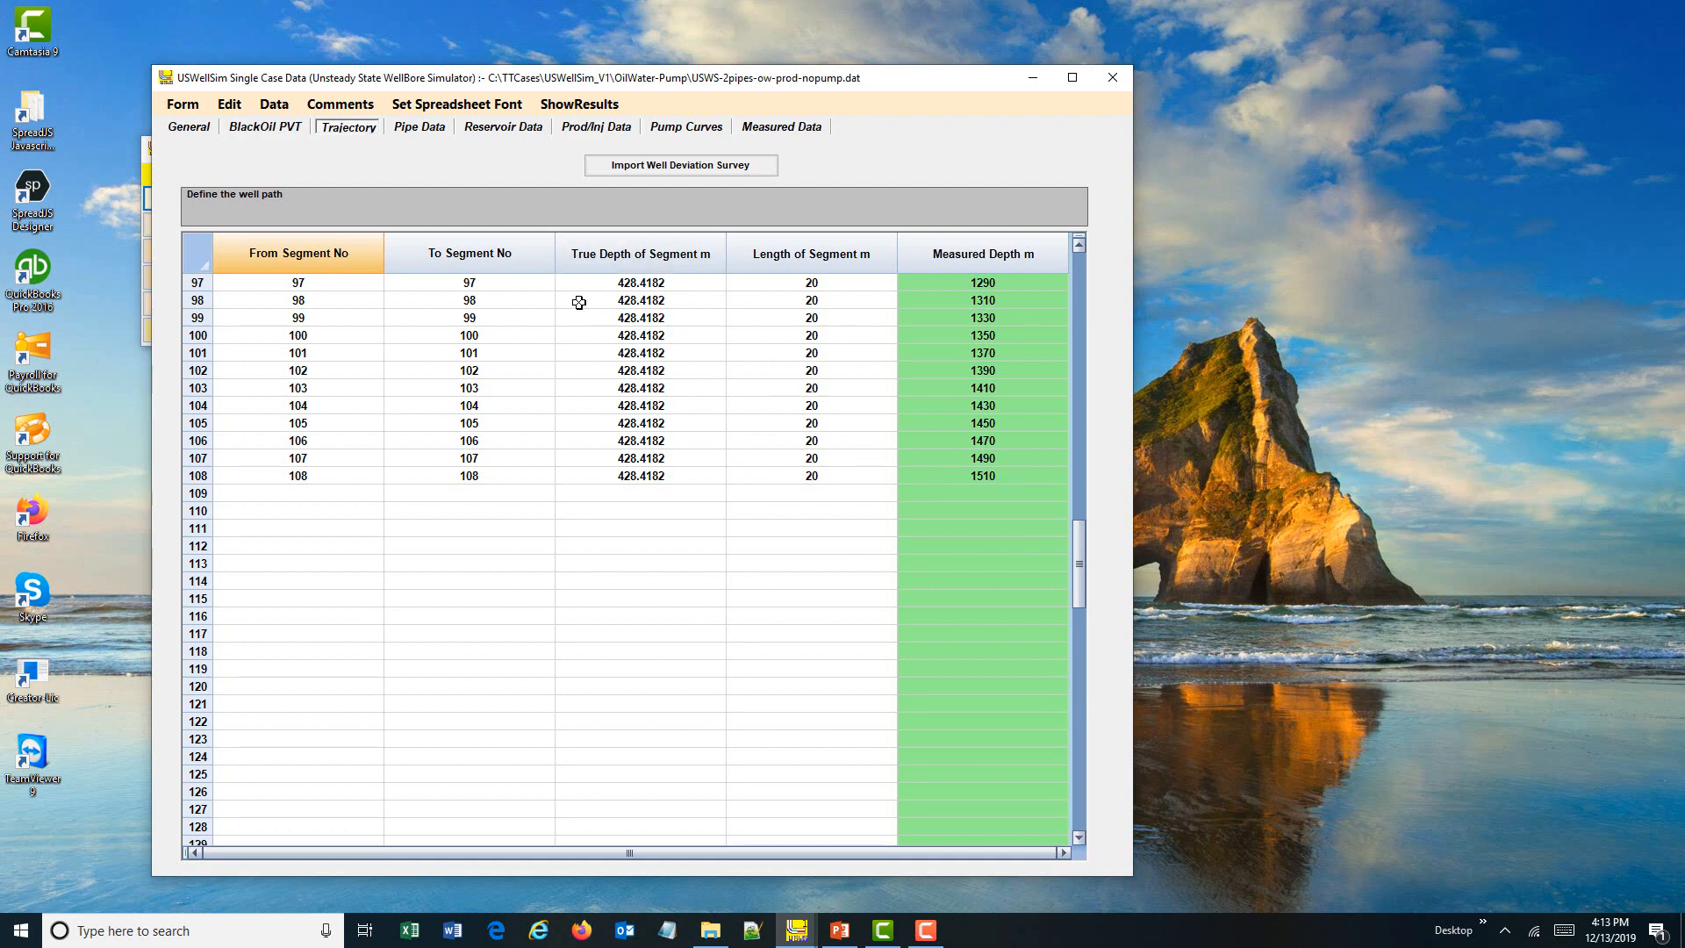
Step: Display the pipe schematic with its aspect ratio maintained and place it below the liner's pipe data rows
left_click(420, 128)
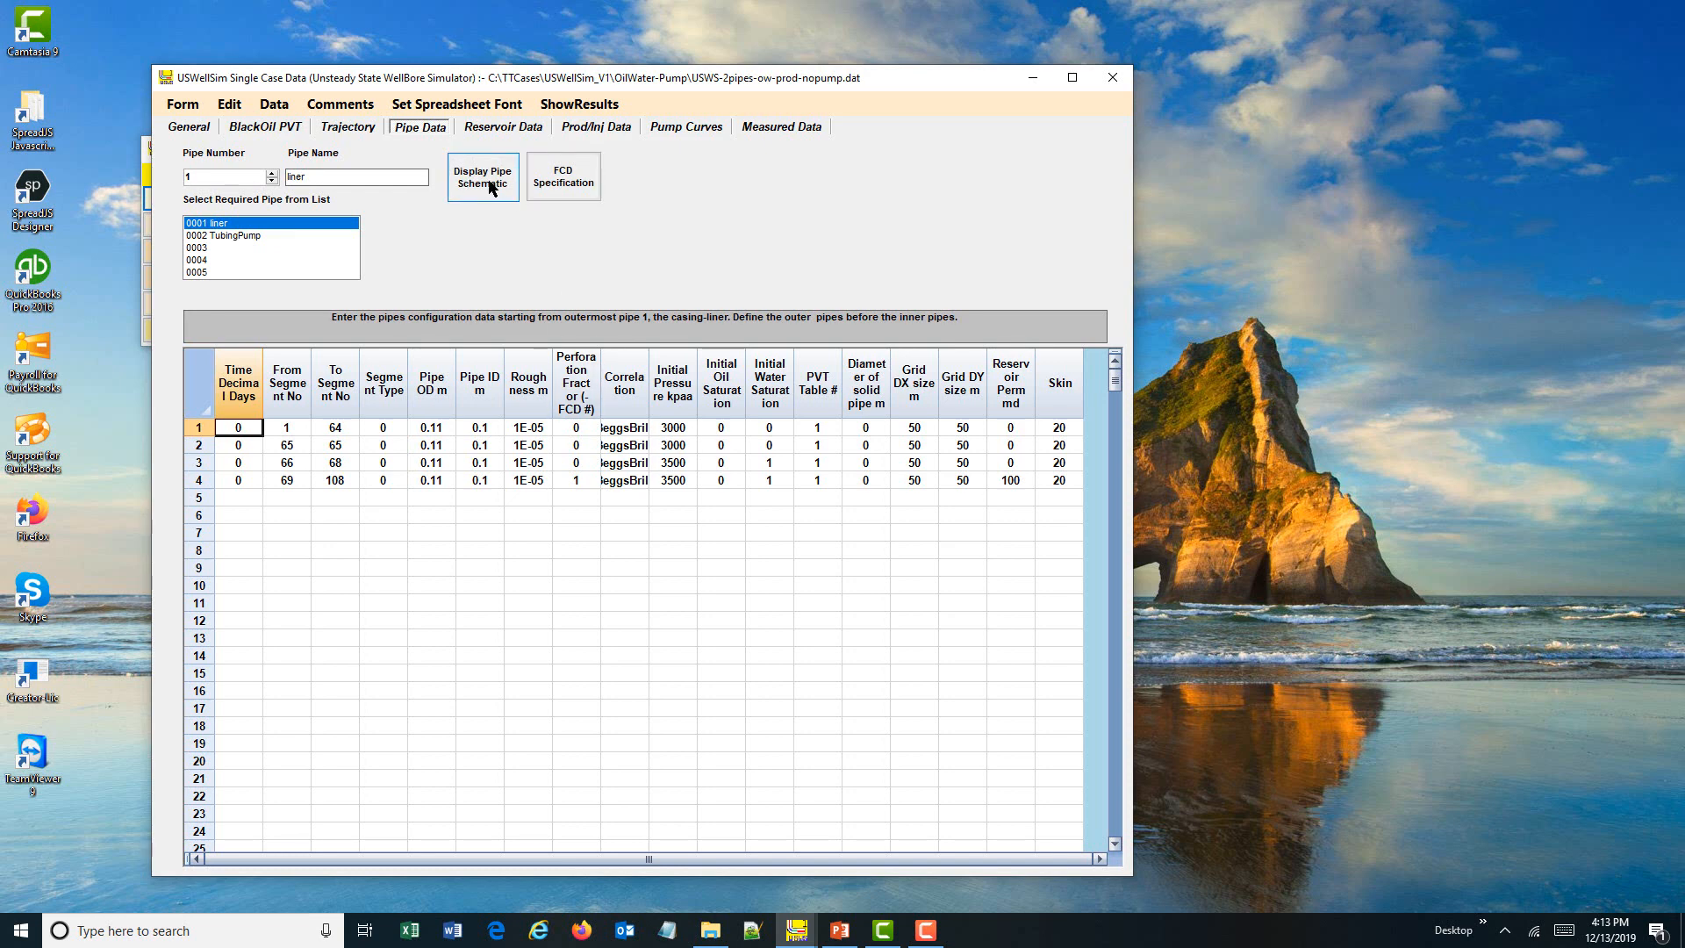
left_click(489, 187)
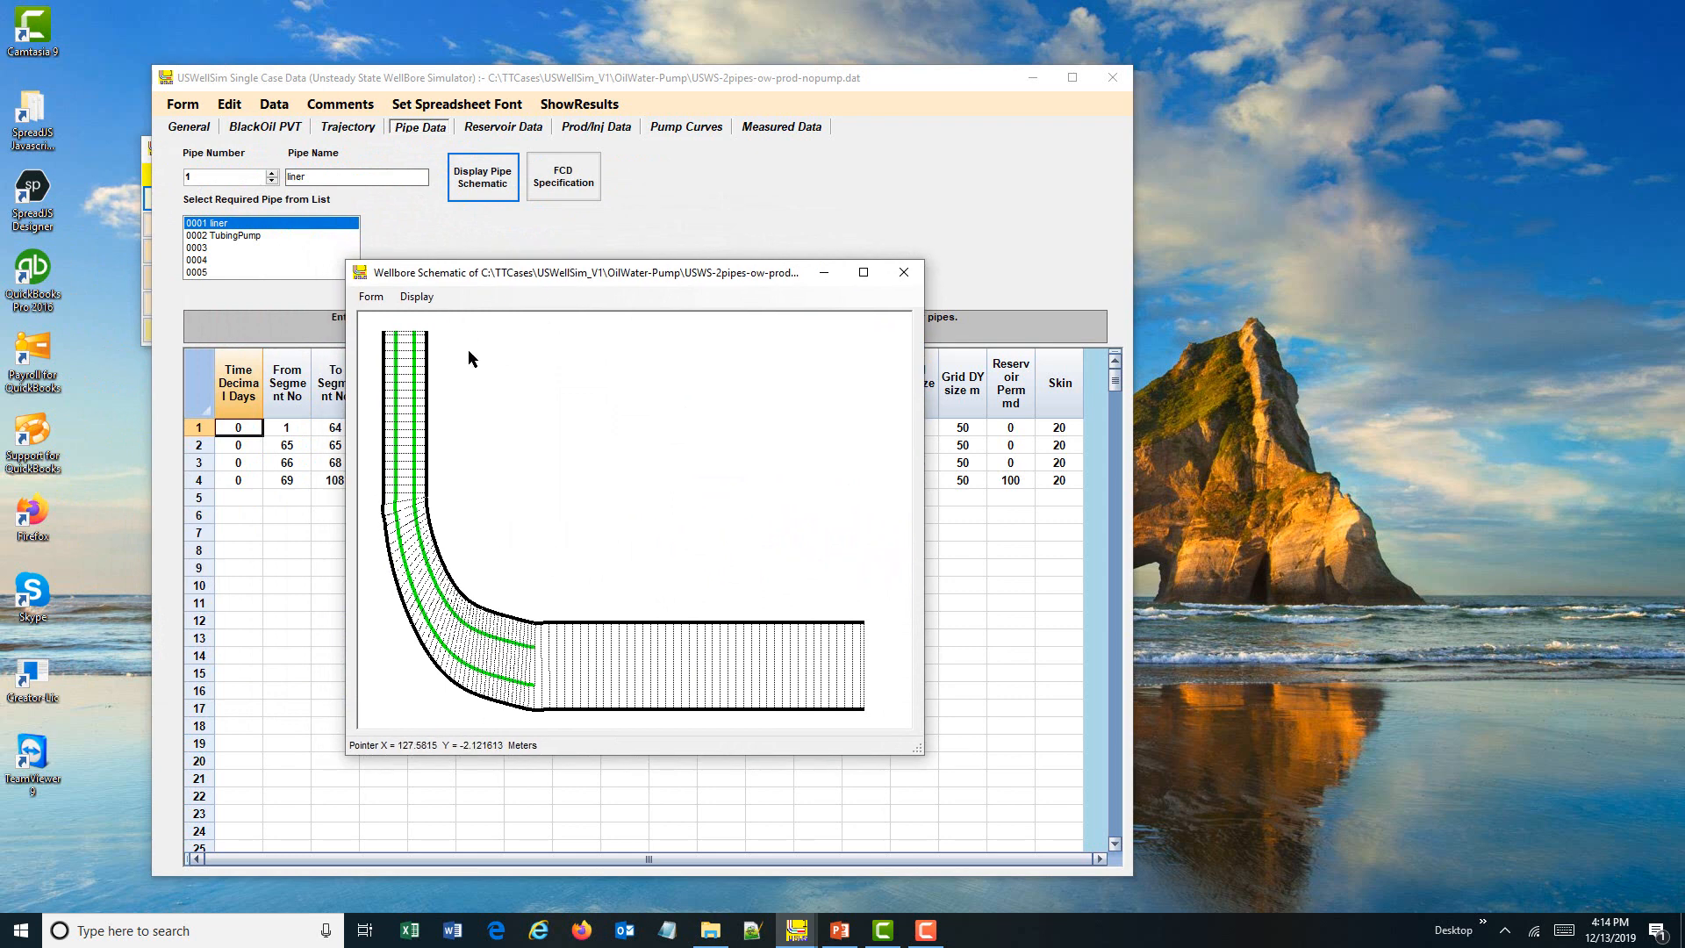
left_click(420, 297)
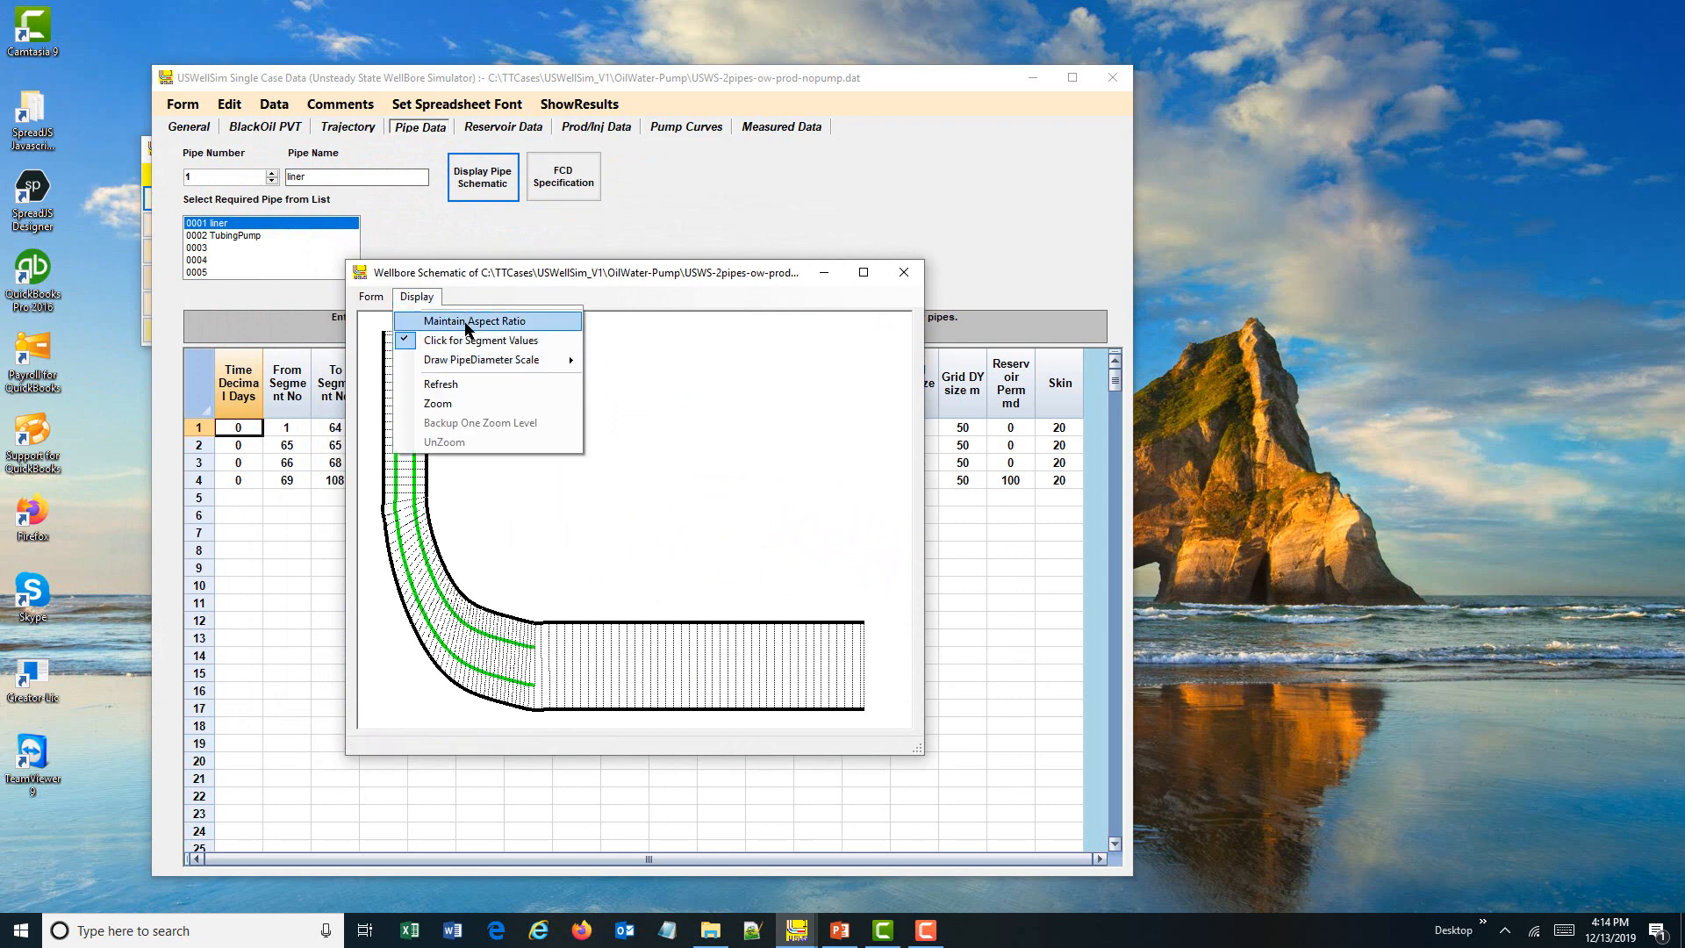
left_click(467, 321)
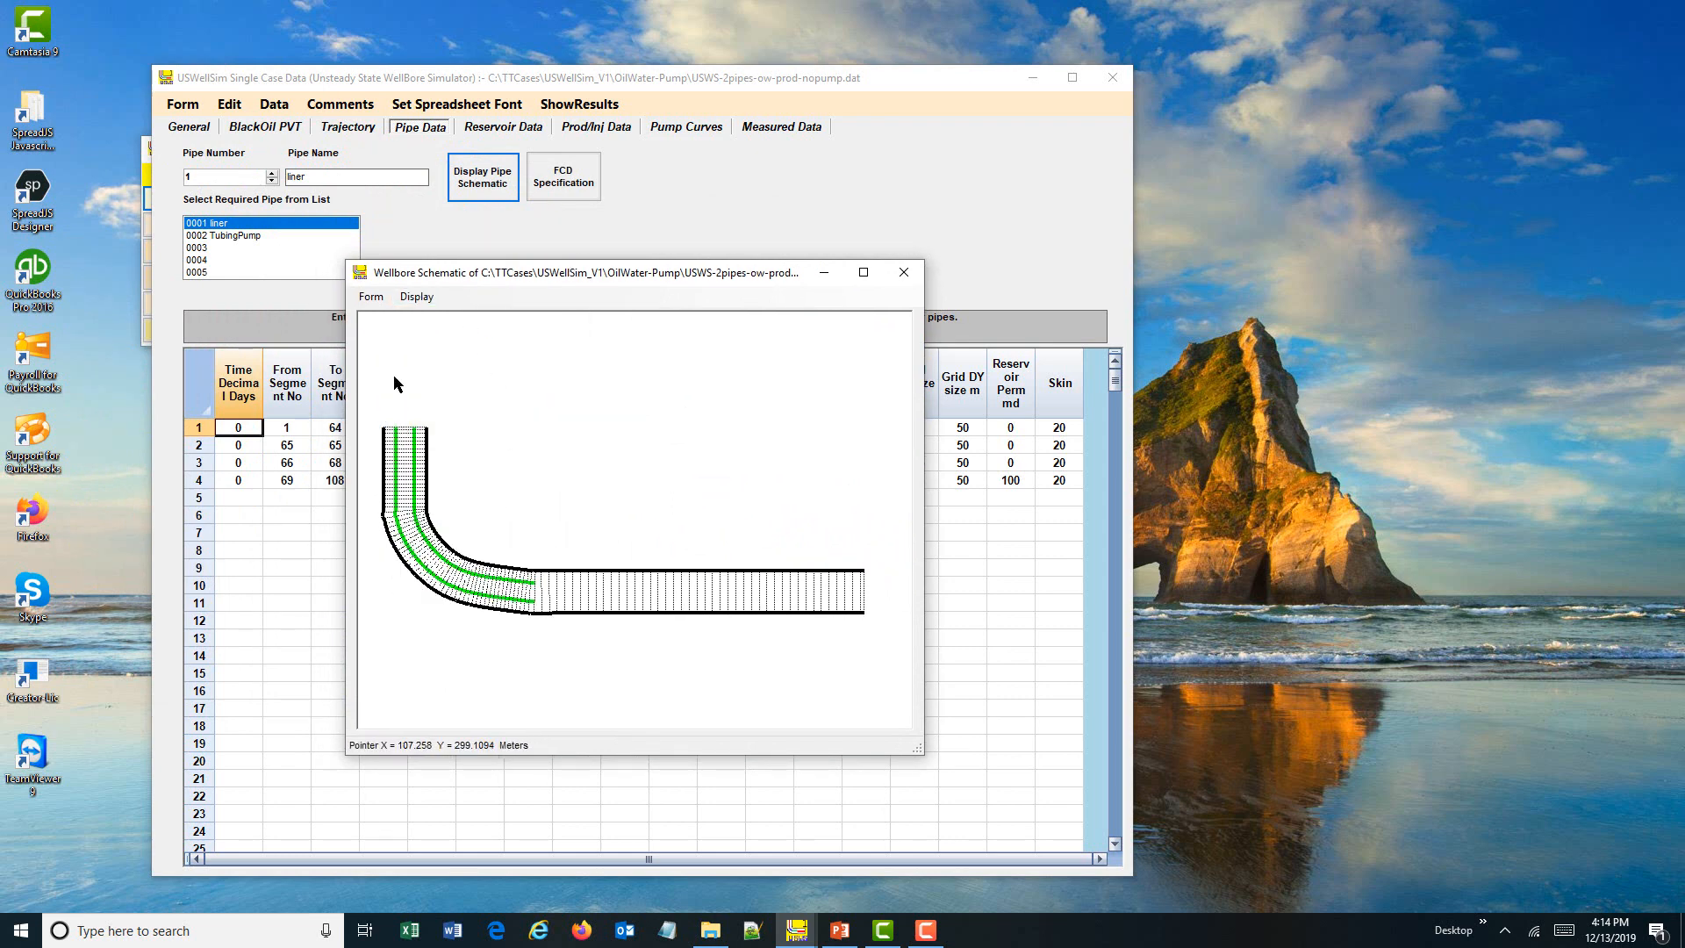
left_click_drag(576, 277, 625, 274)
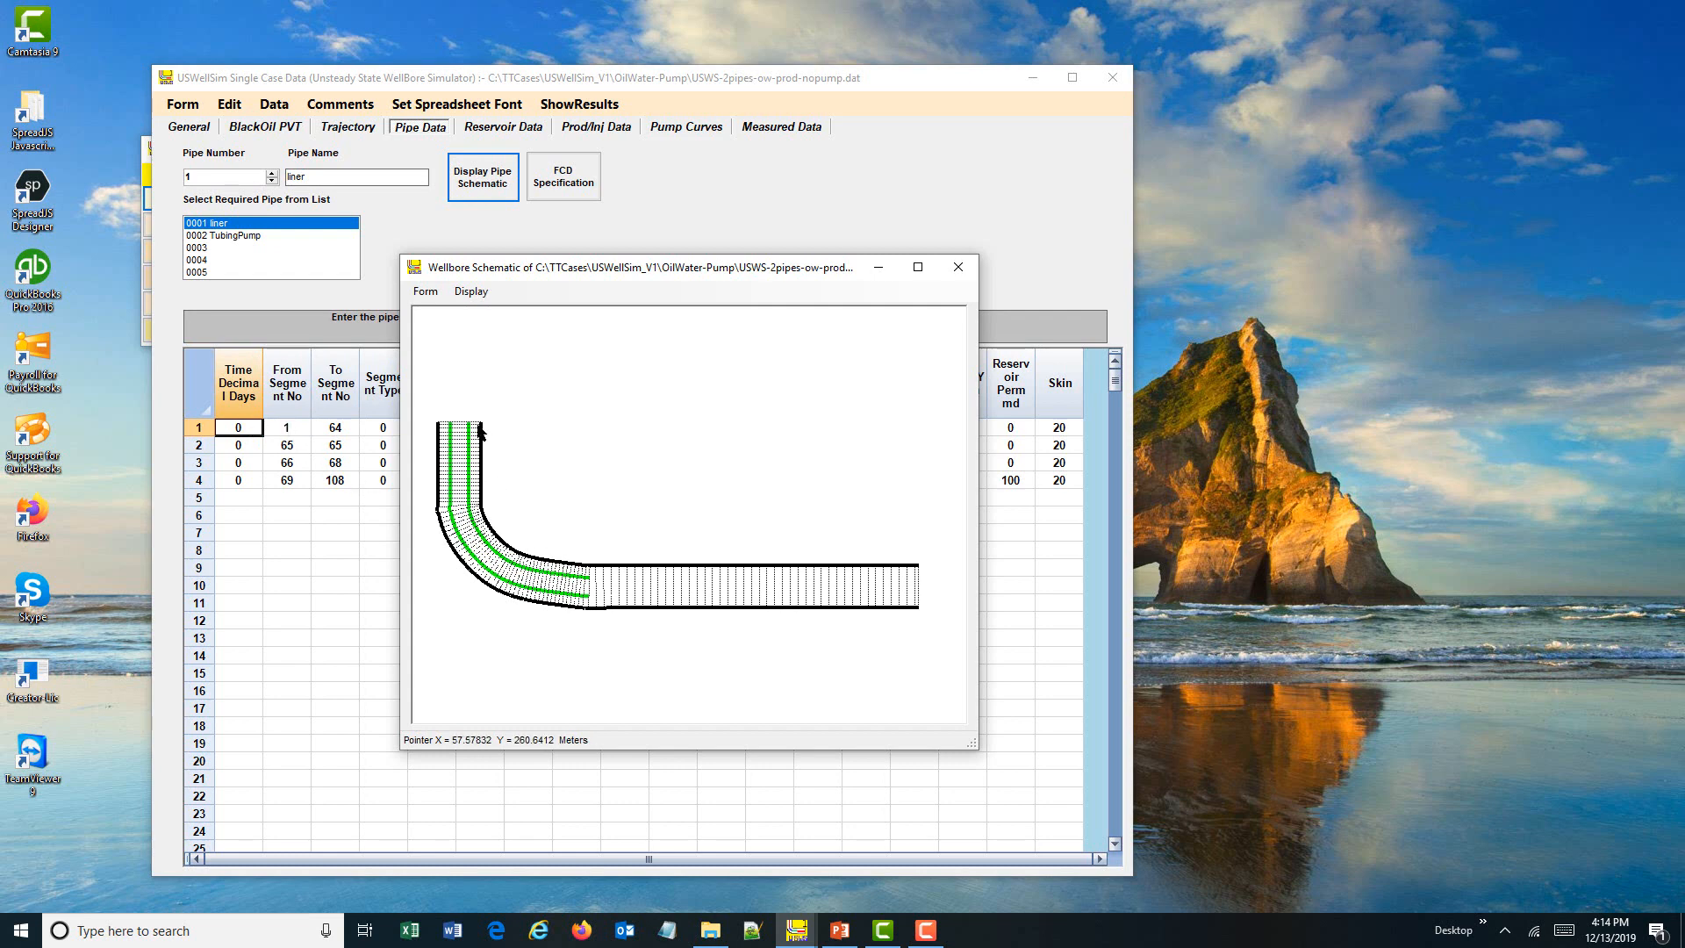
mouse_move(585, 573)
left_click_drag(580, 270, 574, 517)
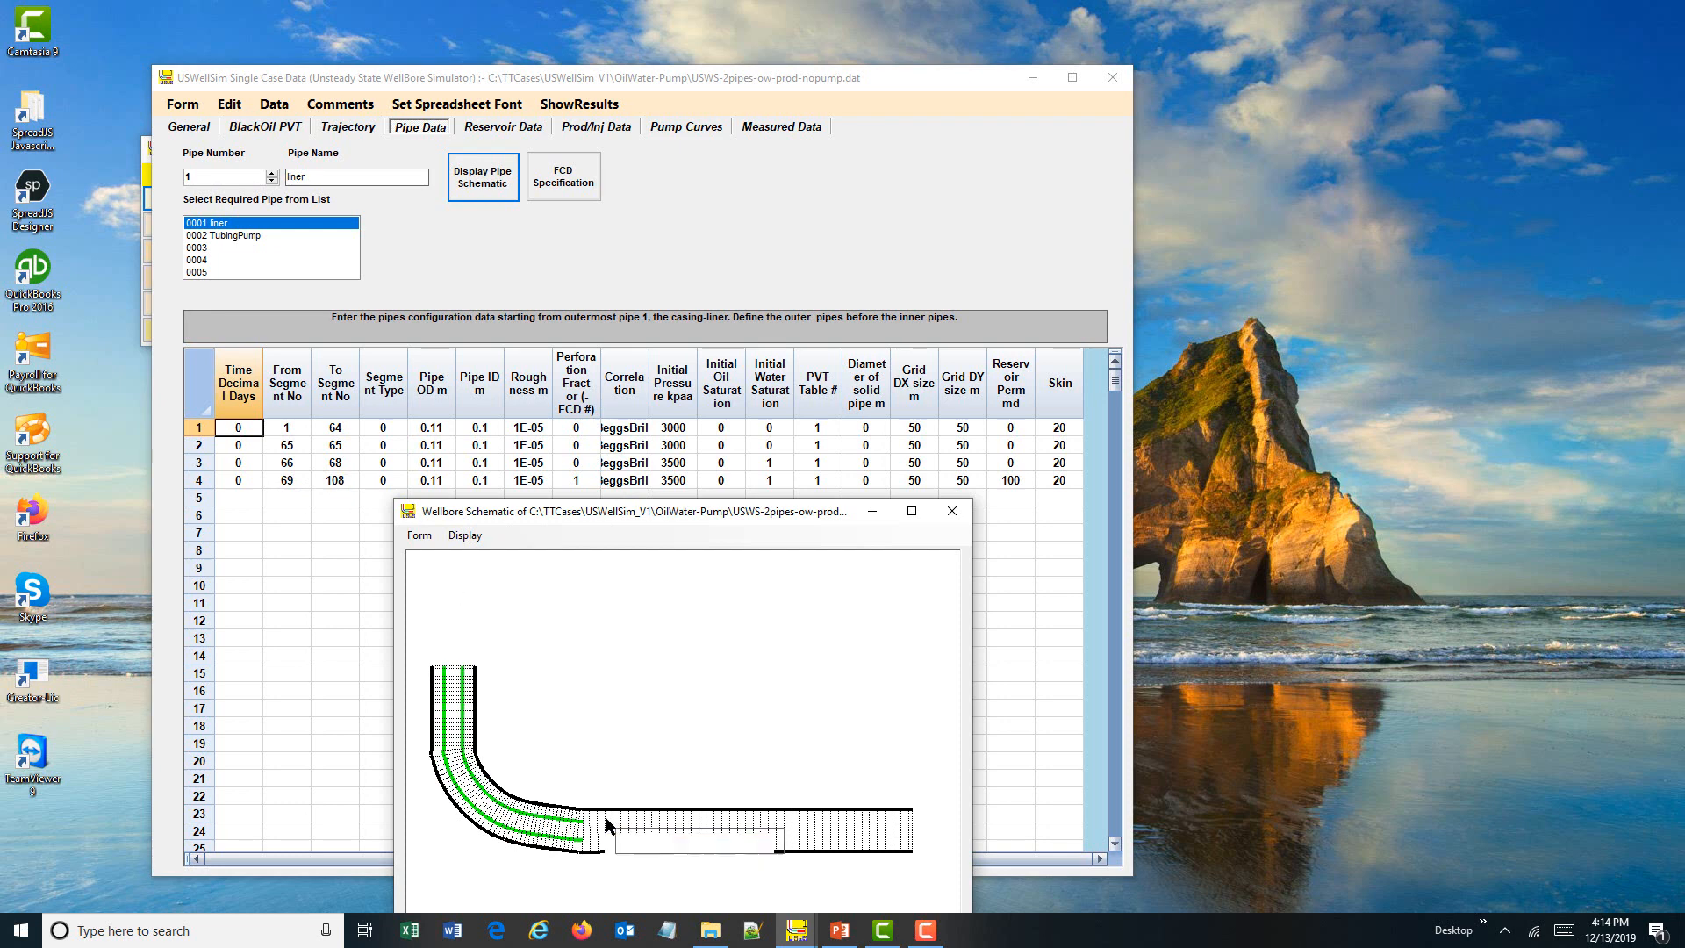
mouse_move(609, 825)
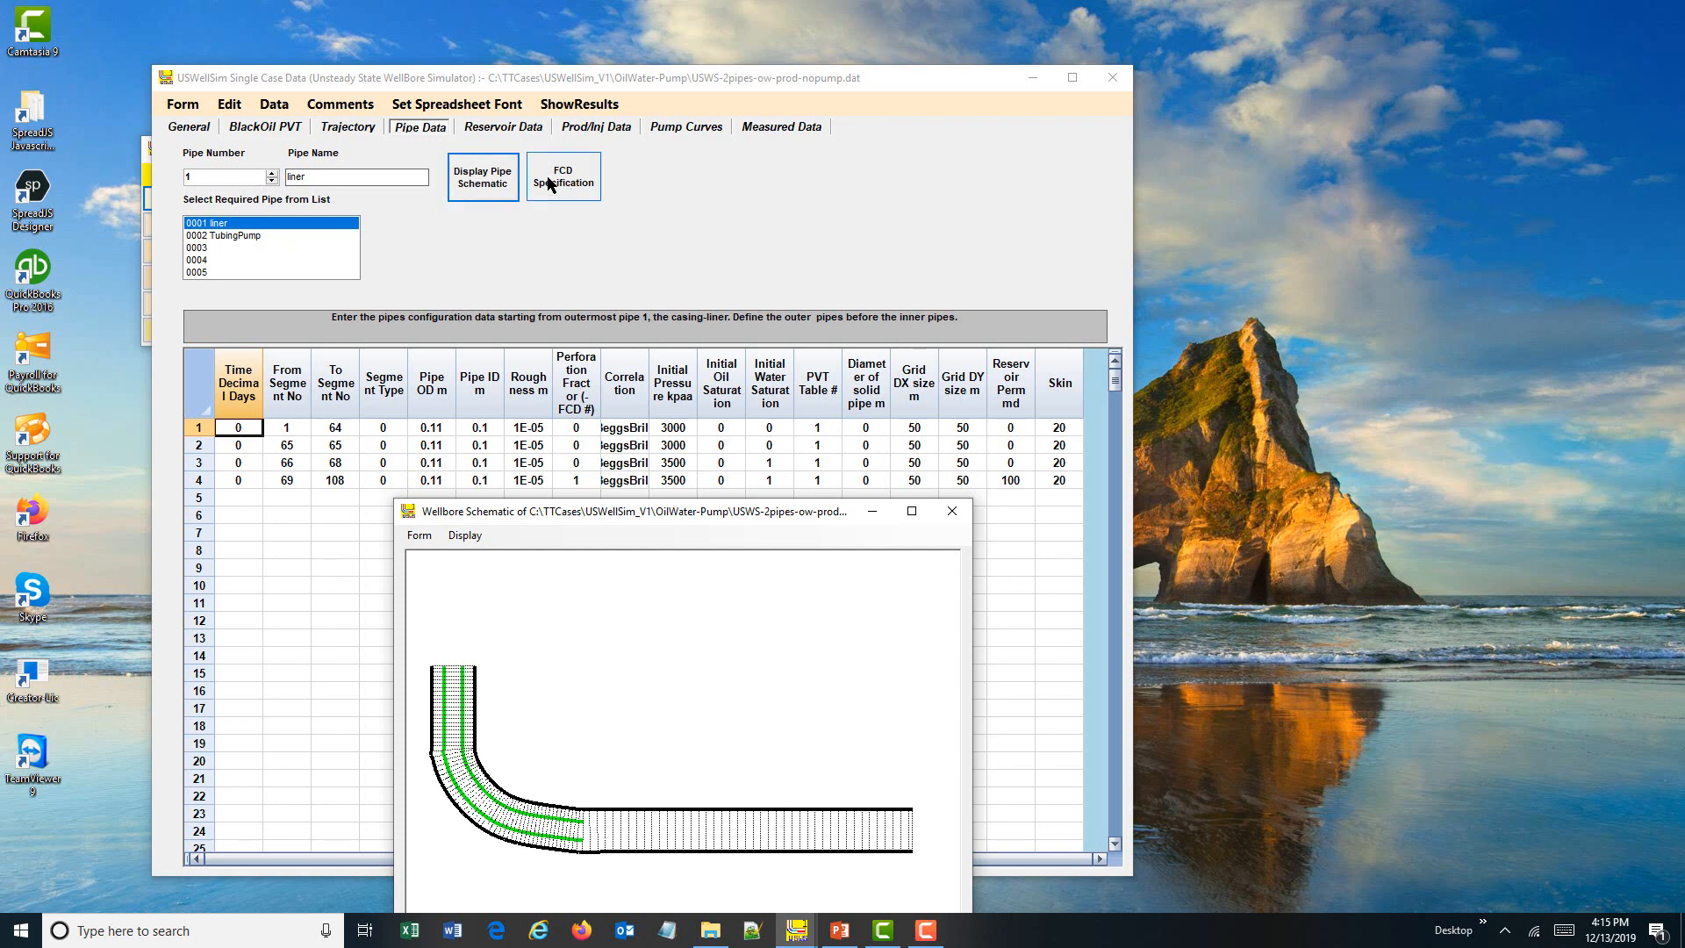
Step: Show the TubingPump pipe's data and switch between it and the liner to compare their configurations
left_click(235, 237)
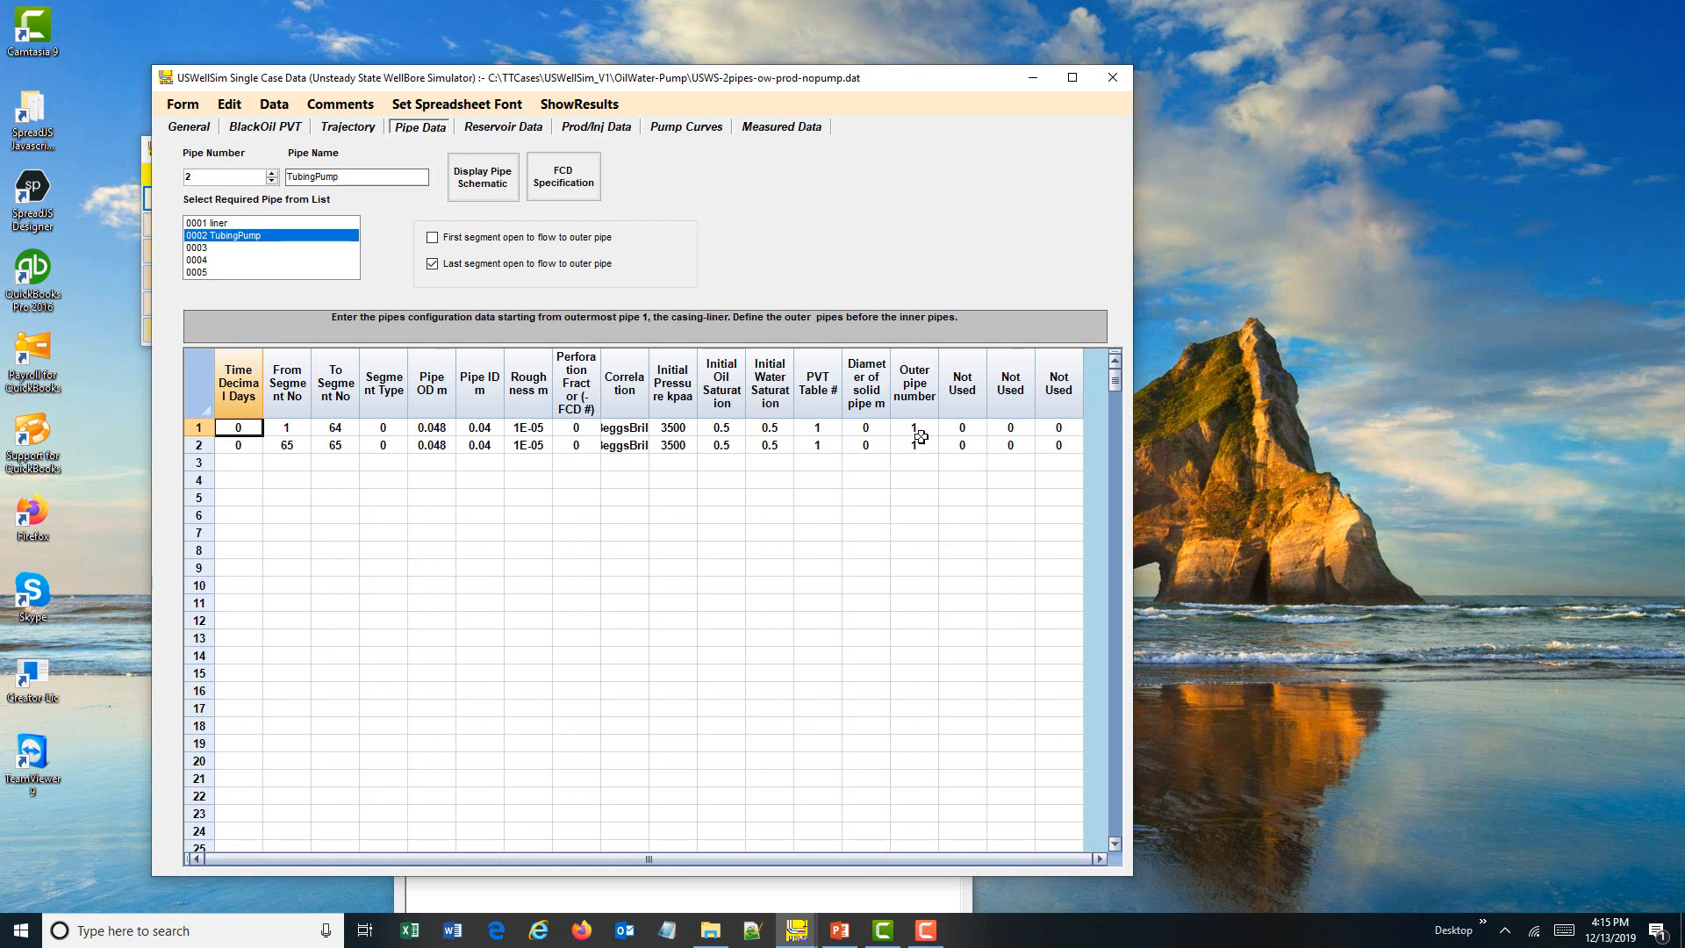
left_click(278, 224)
left_click(277, 232)
left_click(277, 223)
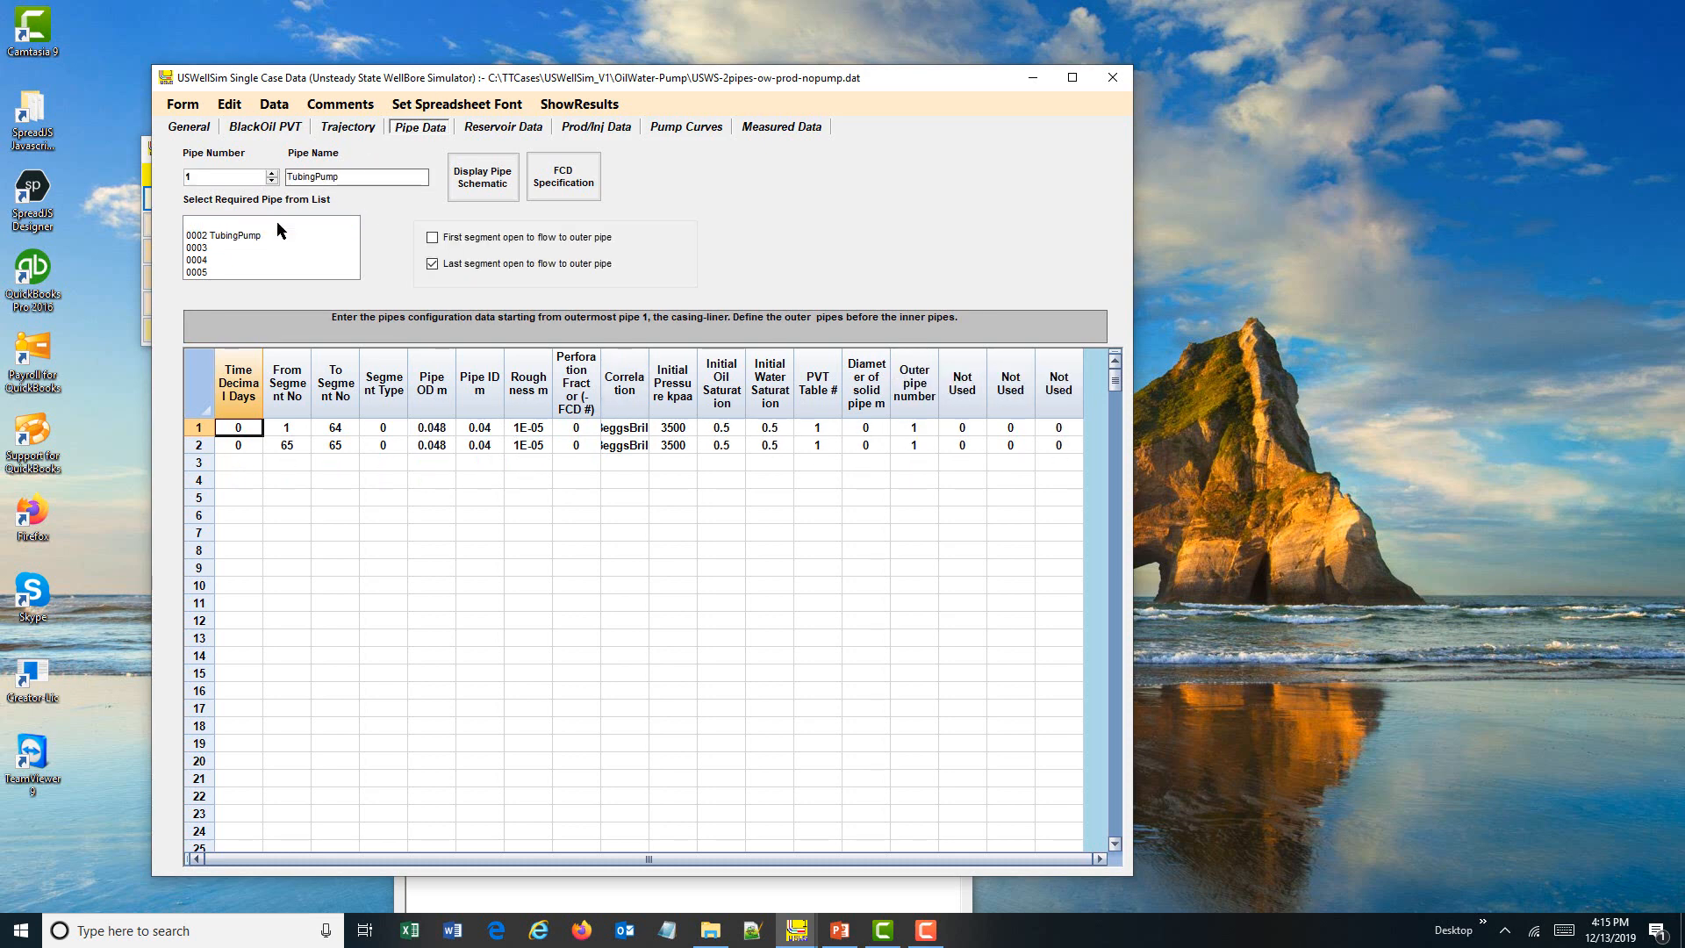
left_click(280, 232)
left_click(279, 223)
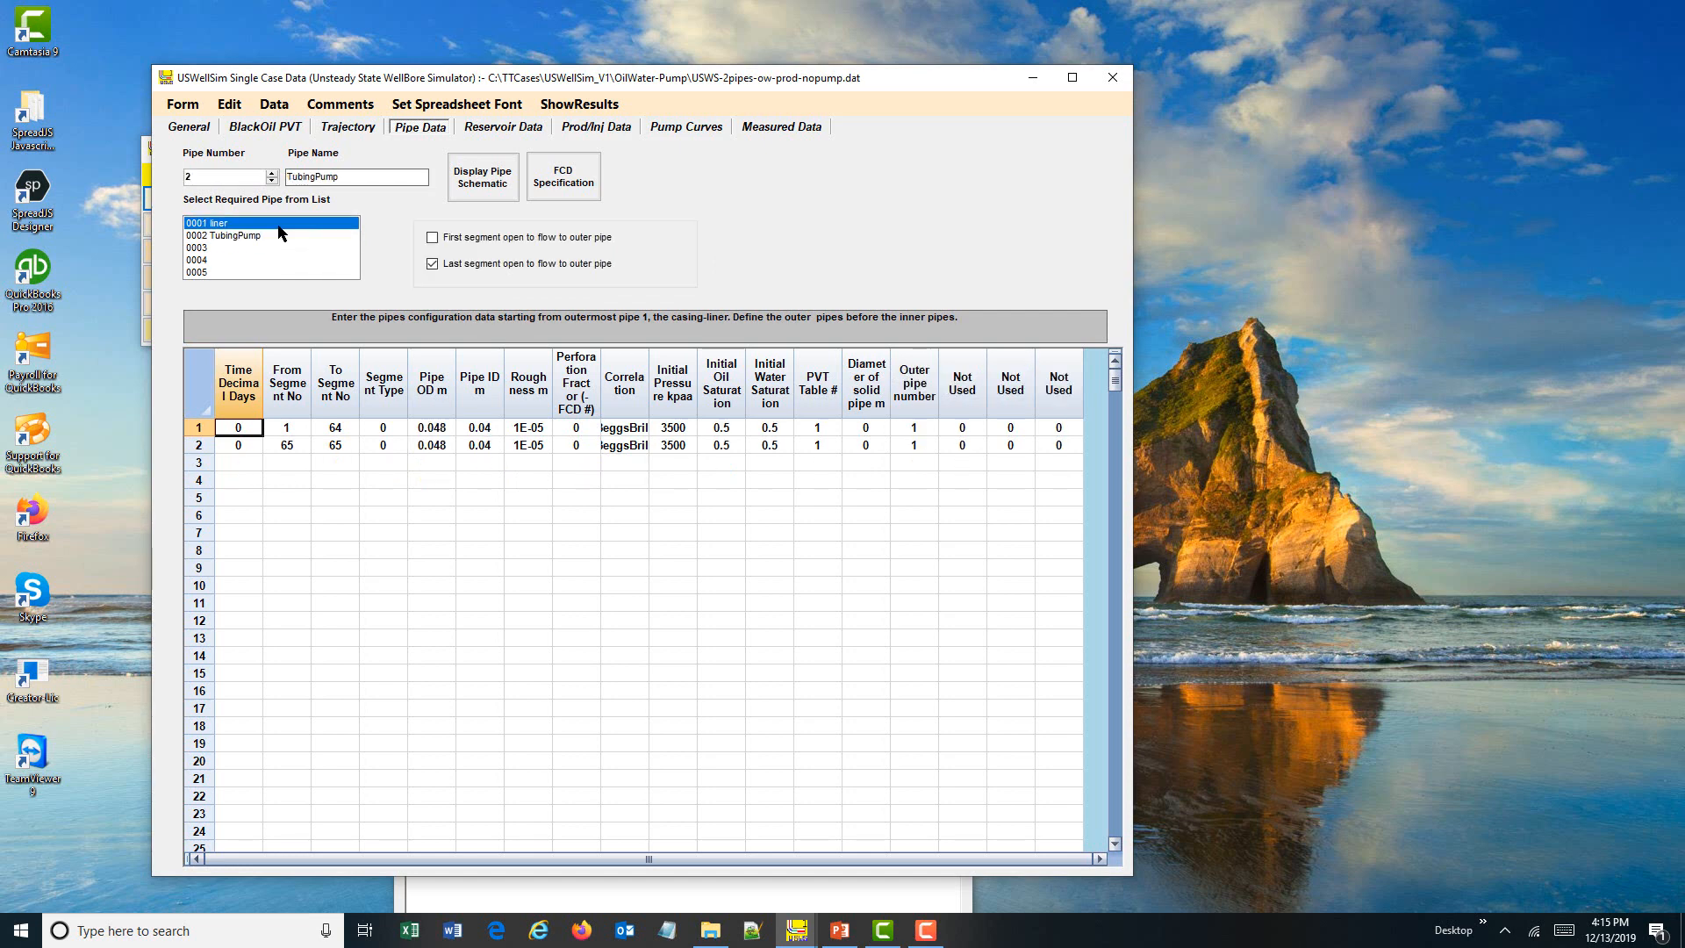
Step: Examine the reservoir data for its segment range, pressure, oil and water saturations, time entries and saturation pressures
left_click(502, 129)
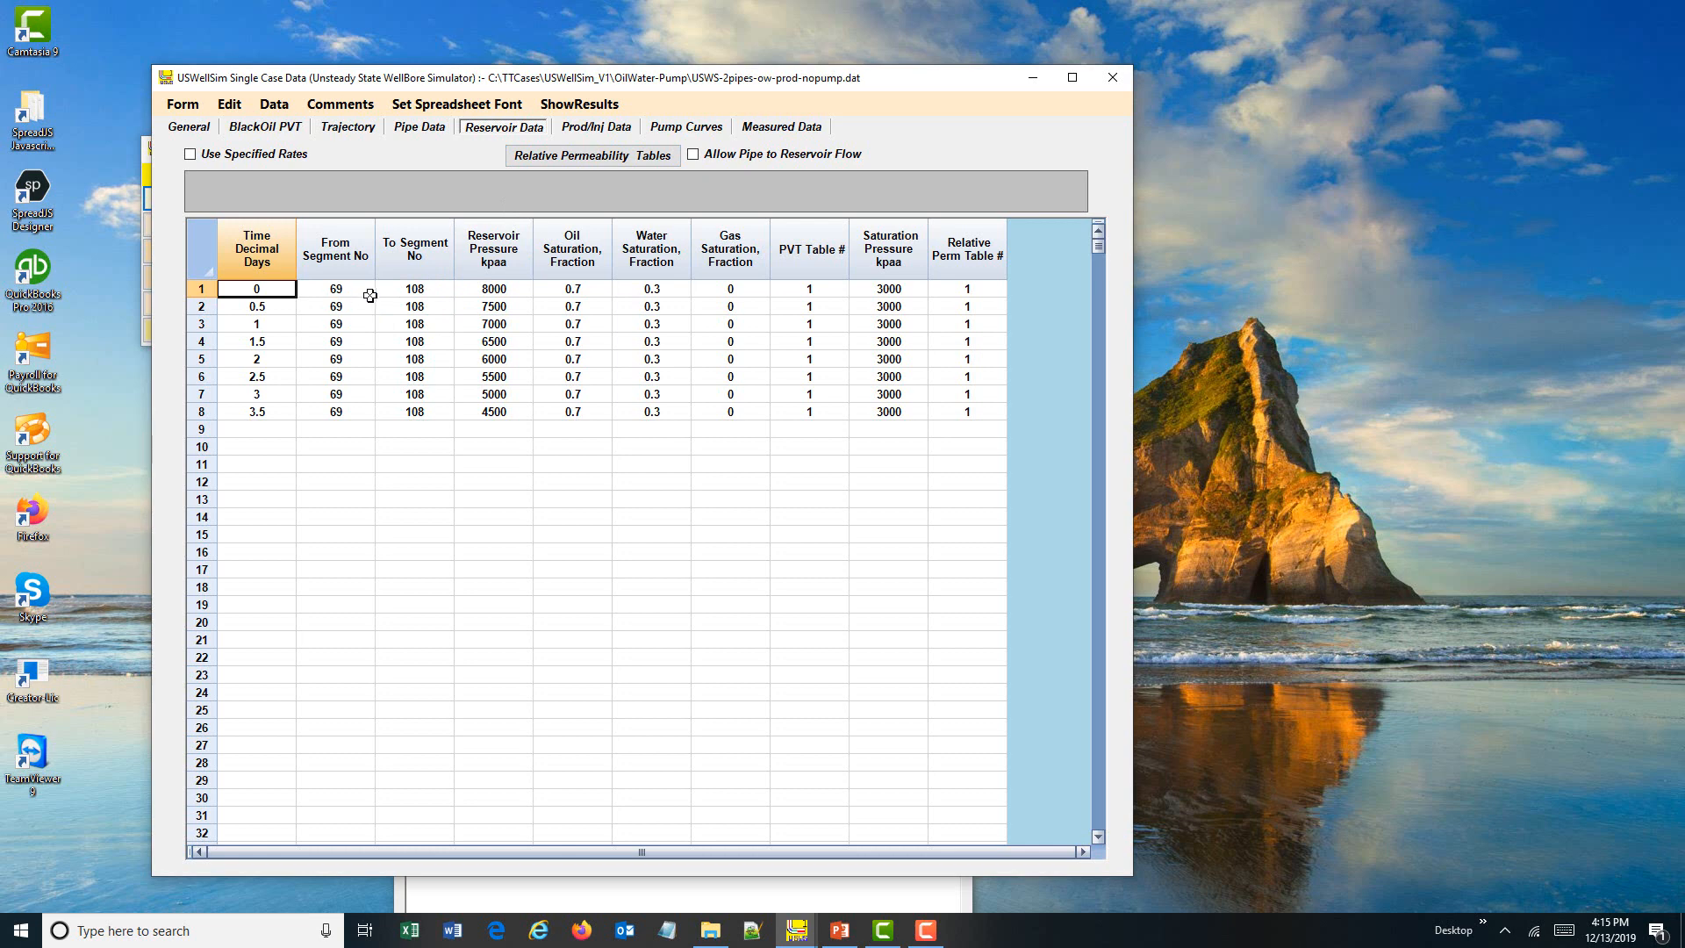
left_click_drag(340, 291, 459, 292)
left_click(517, 291)
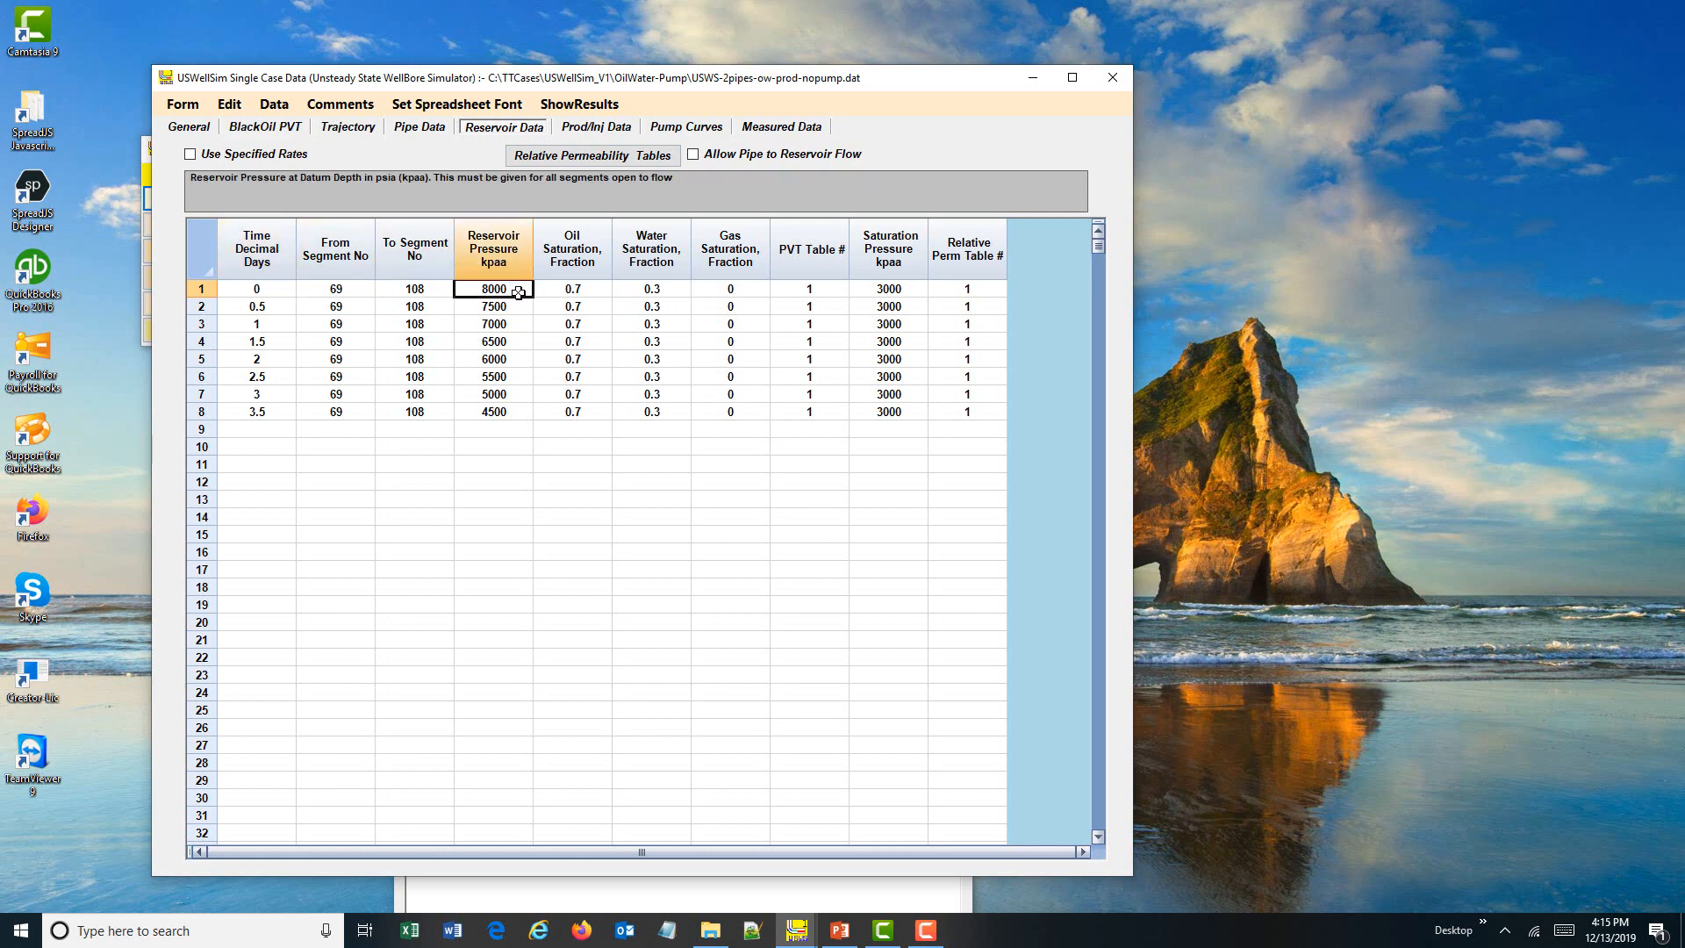
left_click(589, 293)
left_click(668, 295)
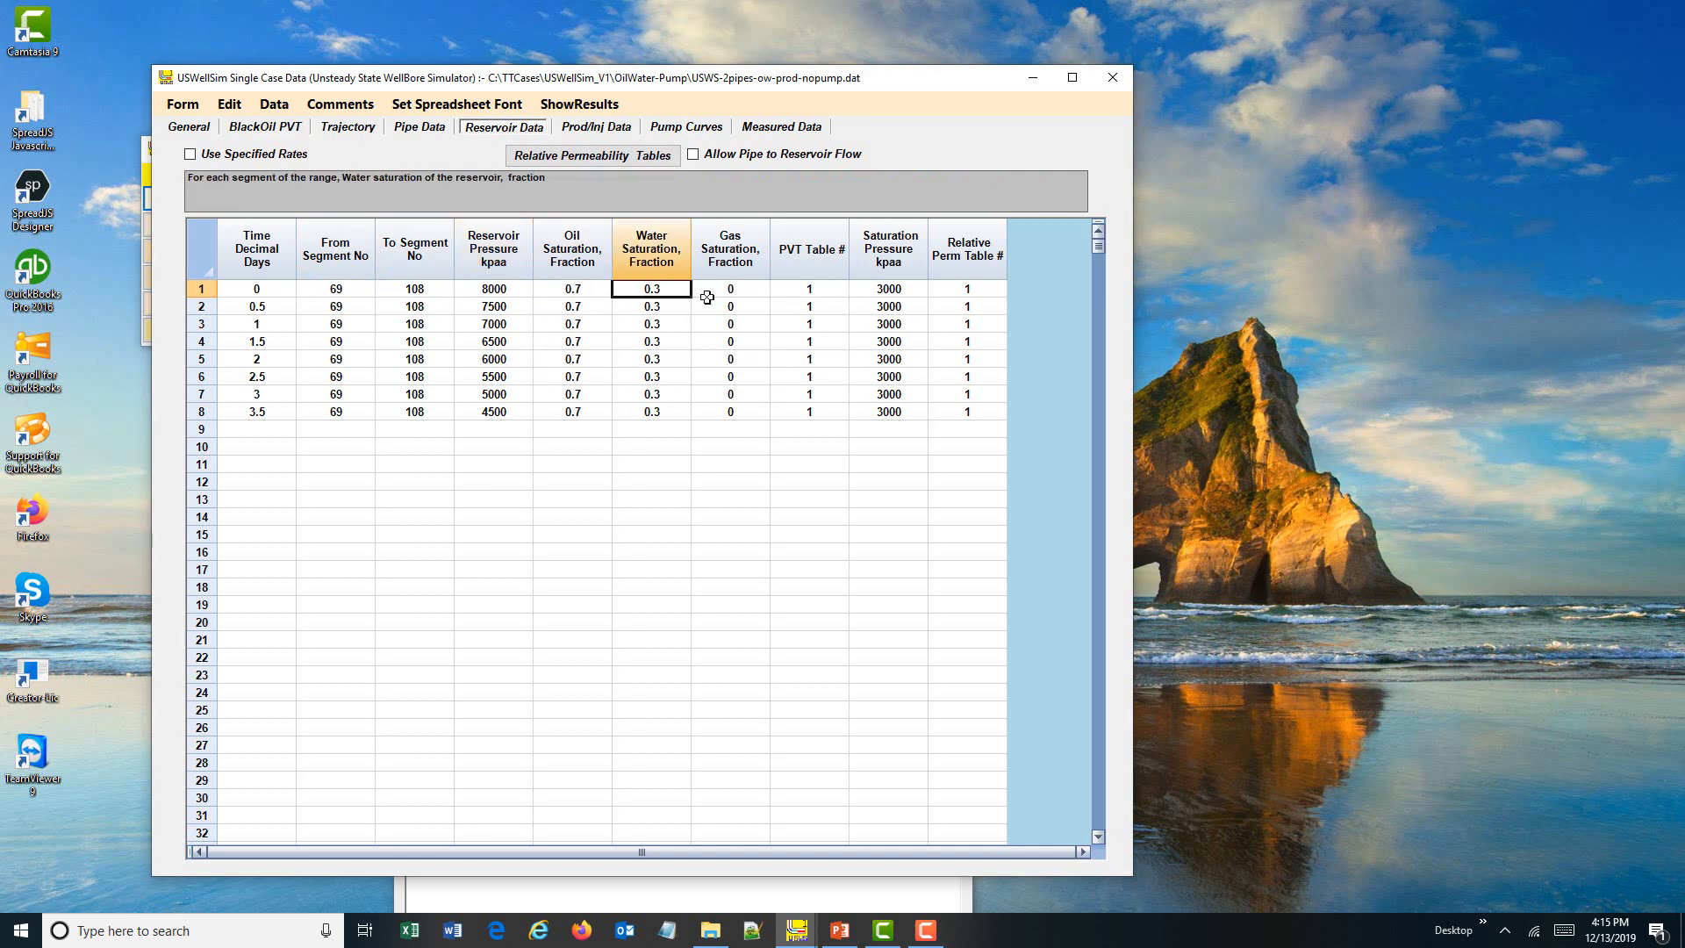
left_click(585, 292)
left_click(651, 291)
left_click_drag(269, 284, 267, 412)
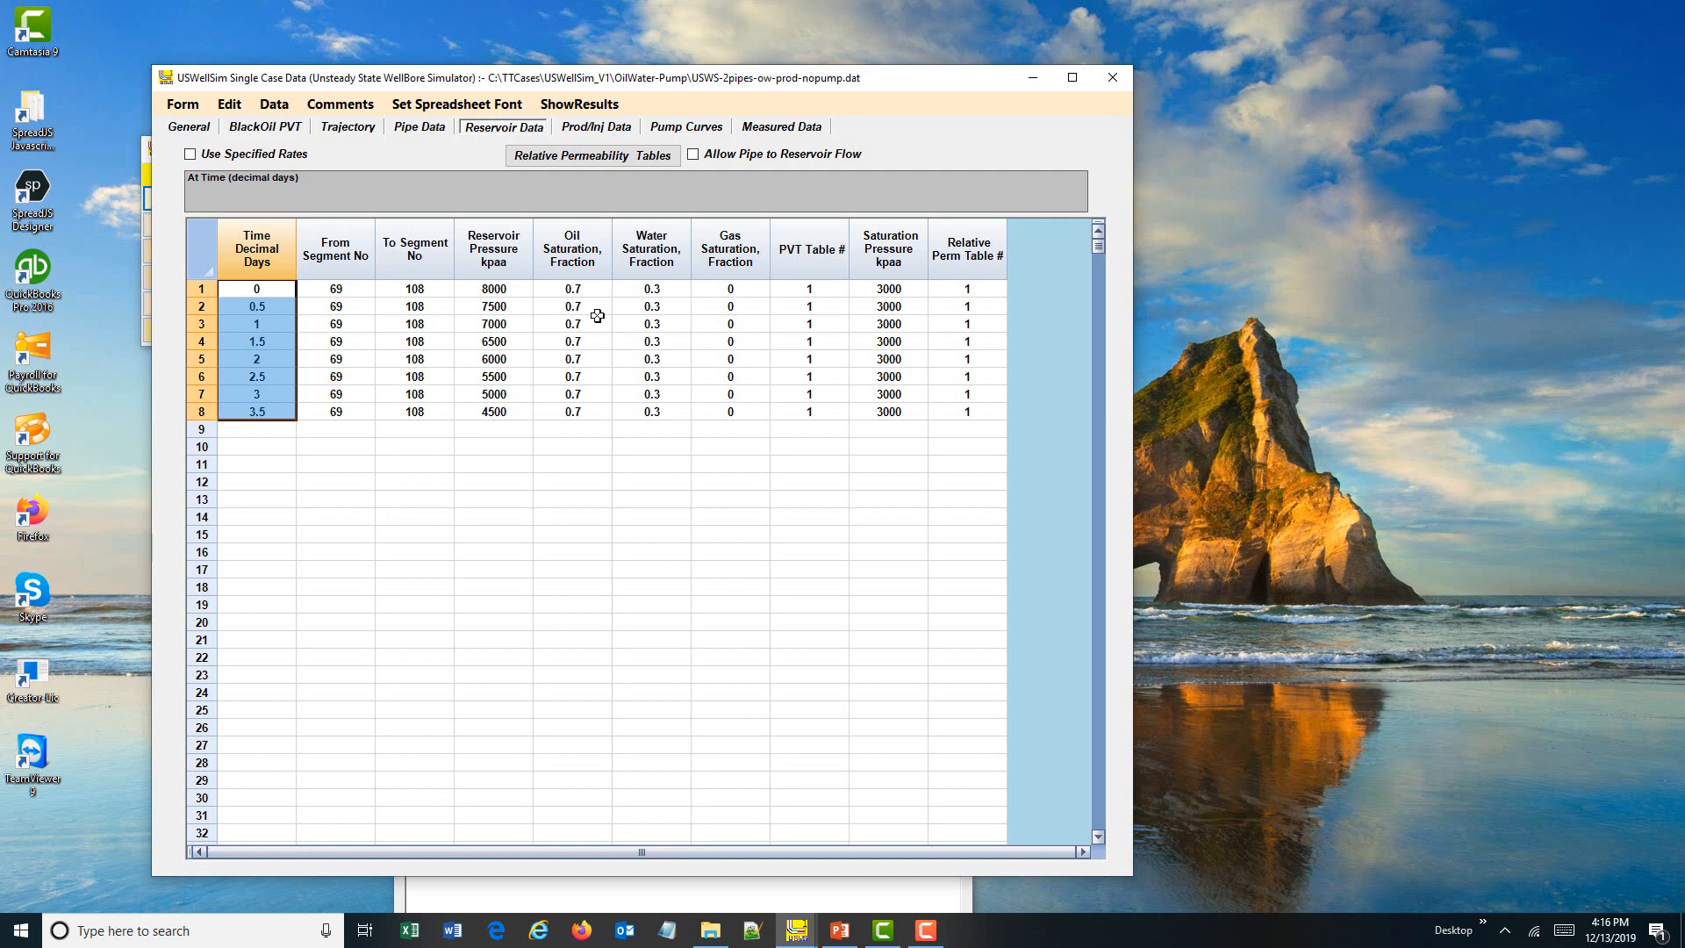
left_click_drag(900, 282, 895, 409)
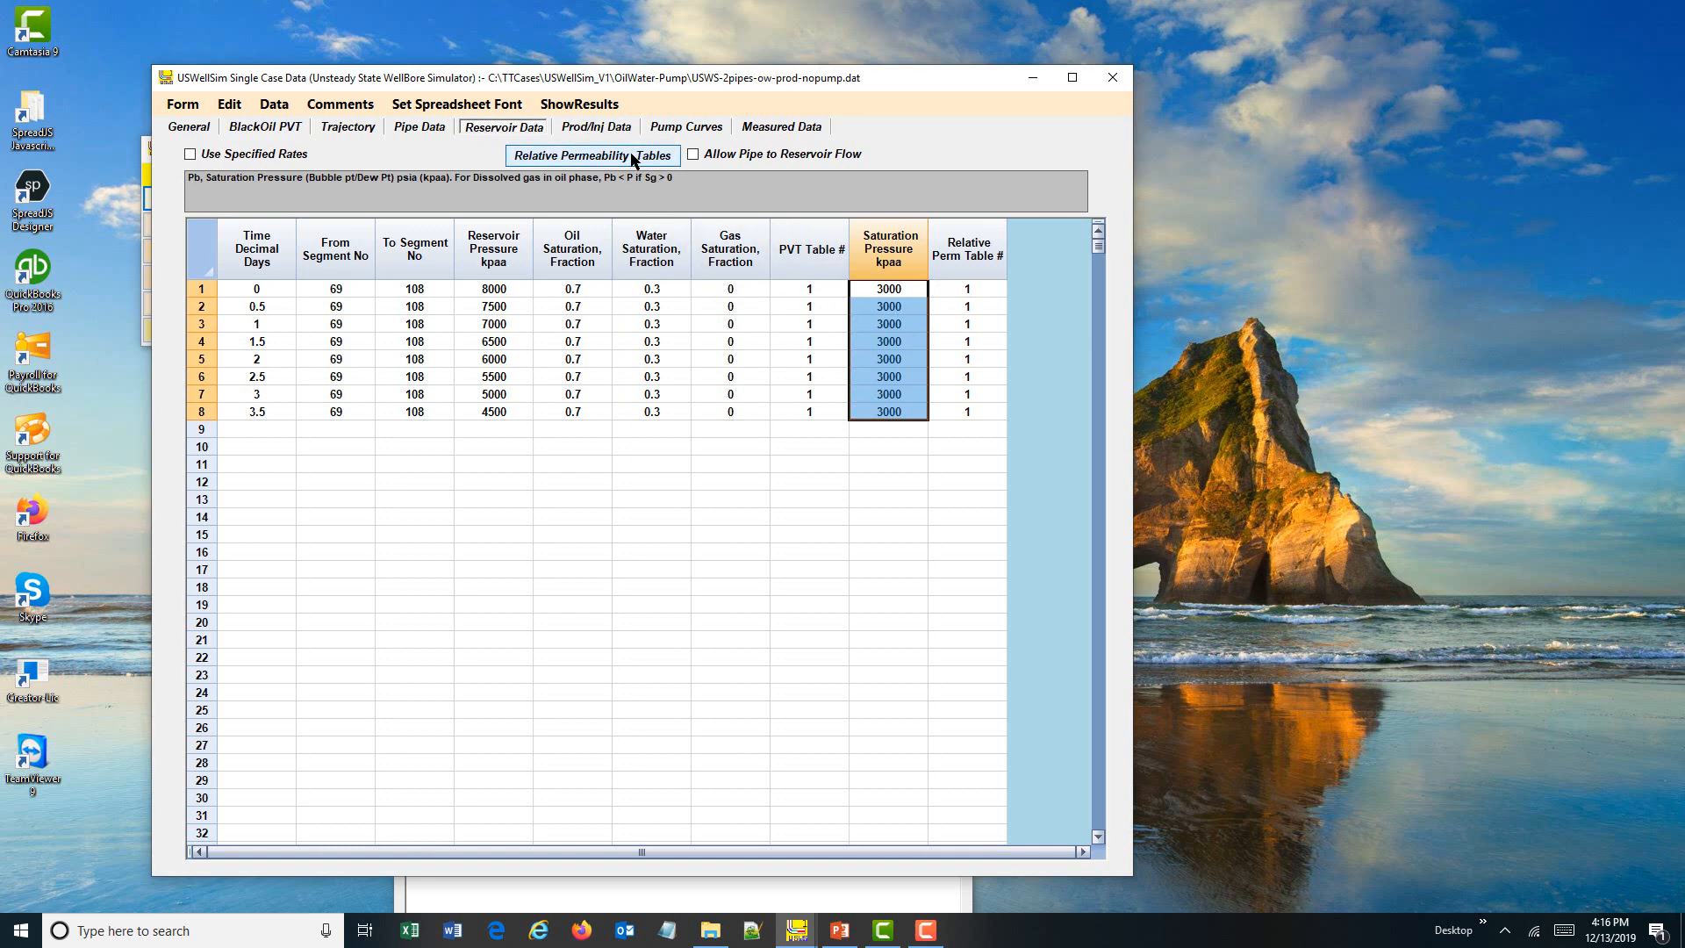
Step: Inspect the relative permeability tables and check the true depth of the trajectory's last segments, returning to the reservoir data
left_click(606, 156)
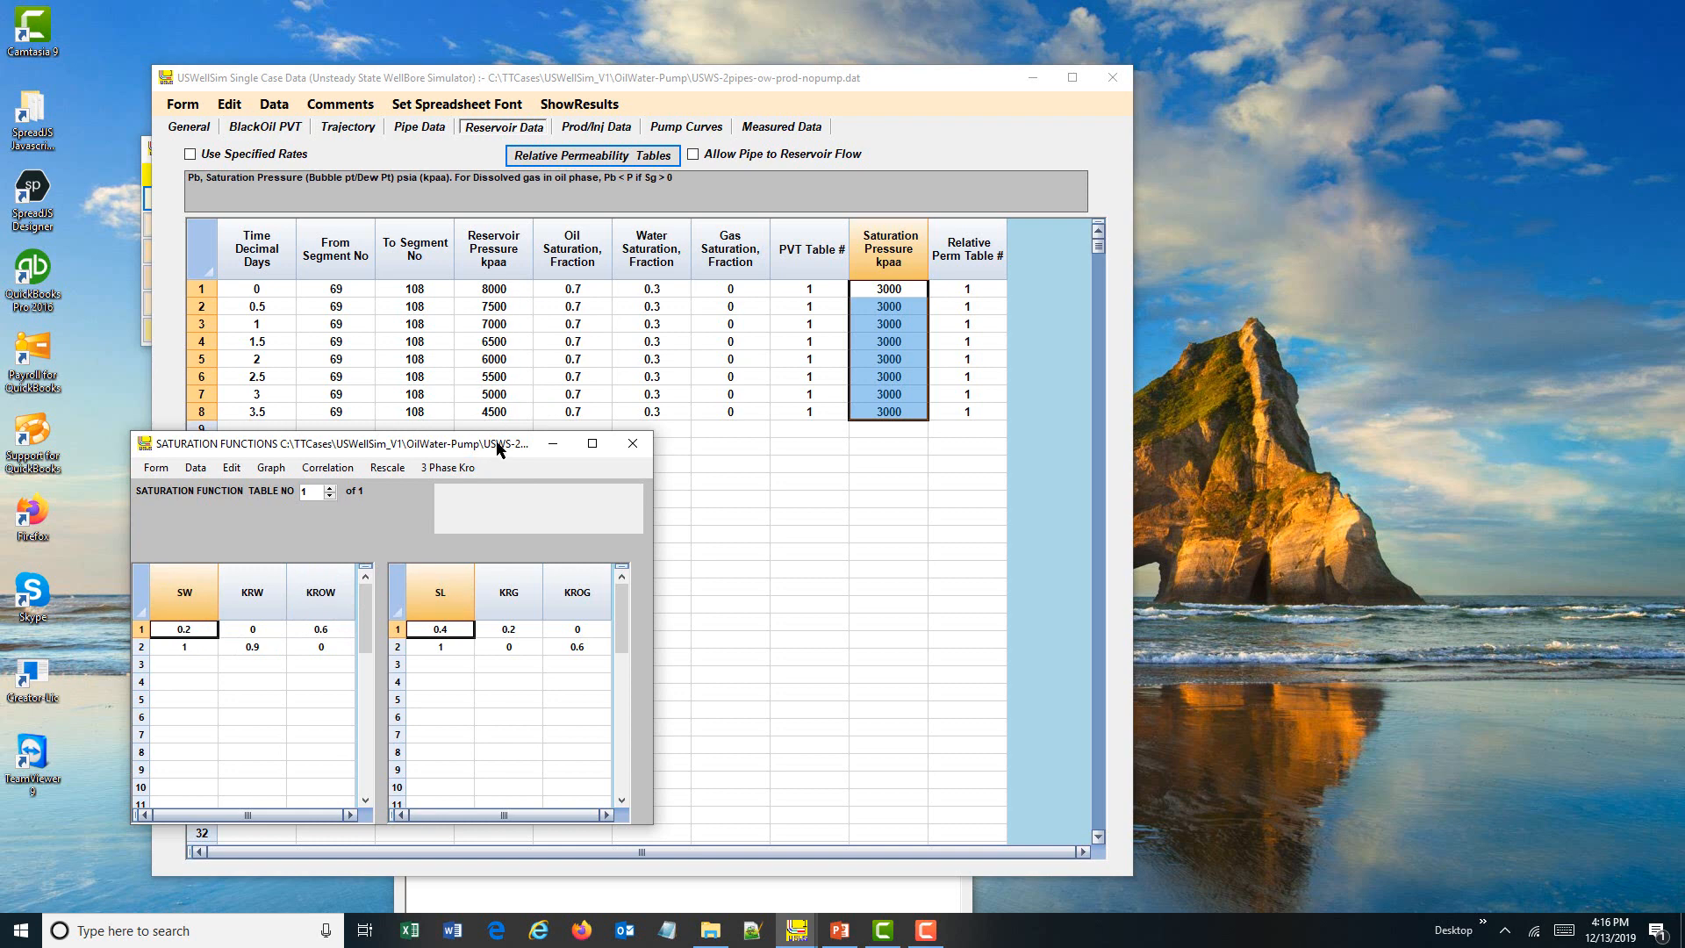
left_click_drag(497, 449, 597, 469)
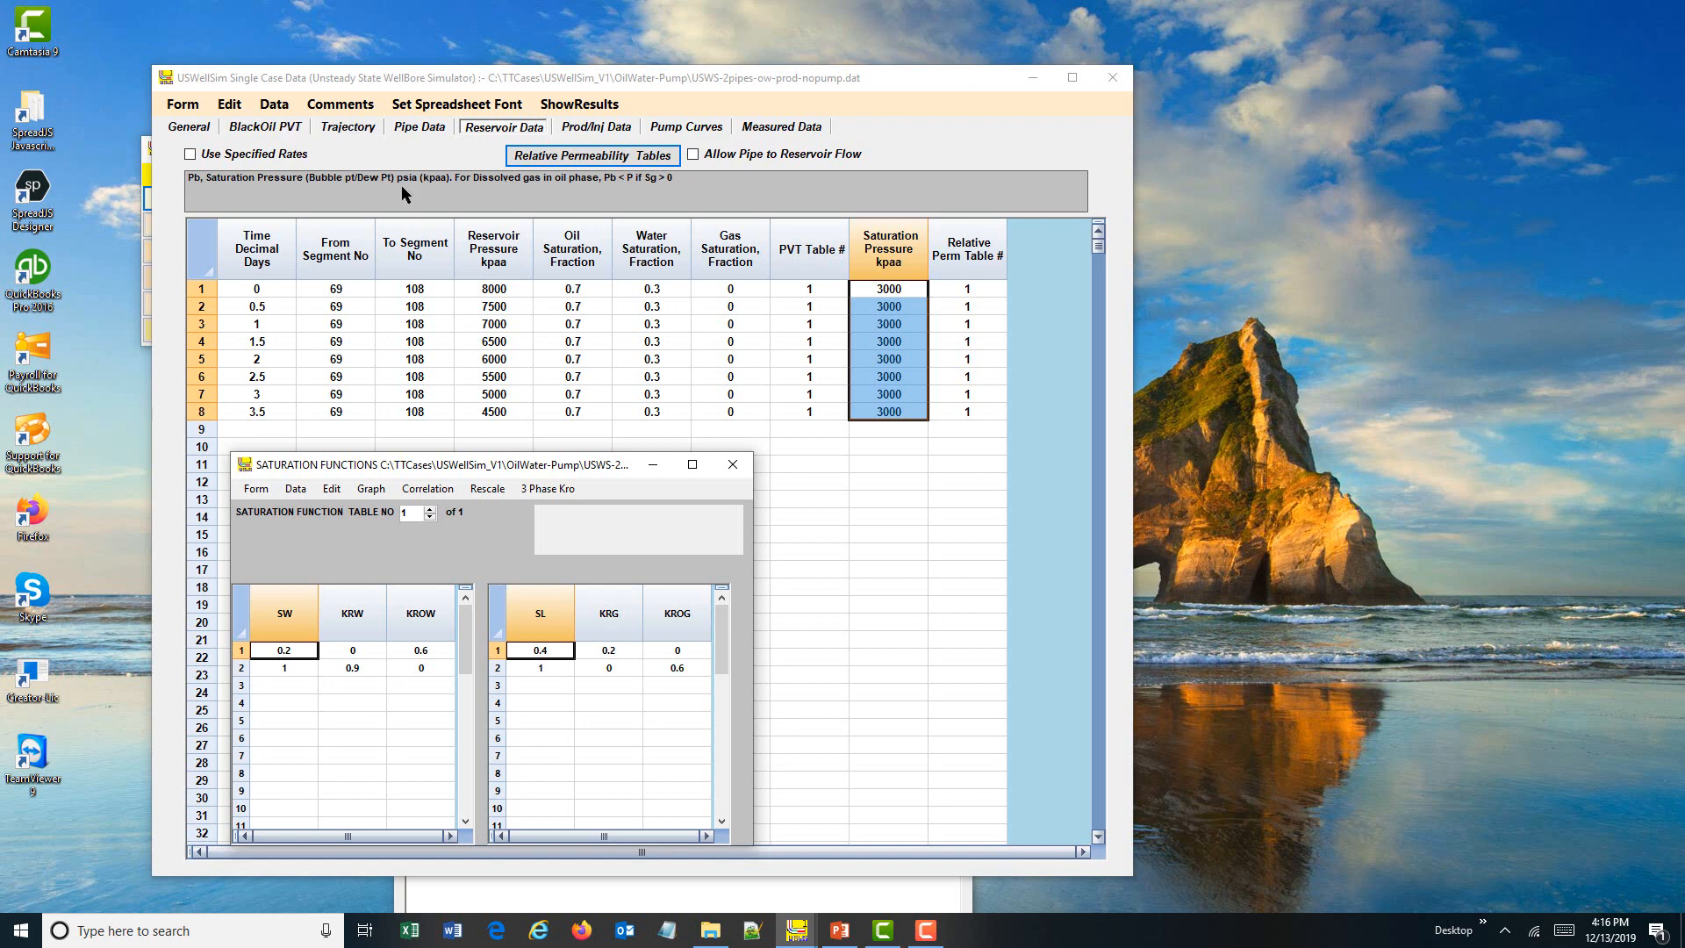
left_click(349, 129)
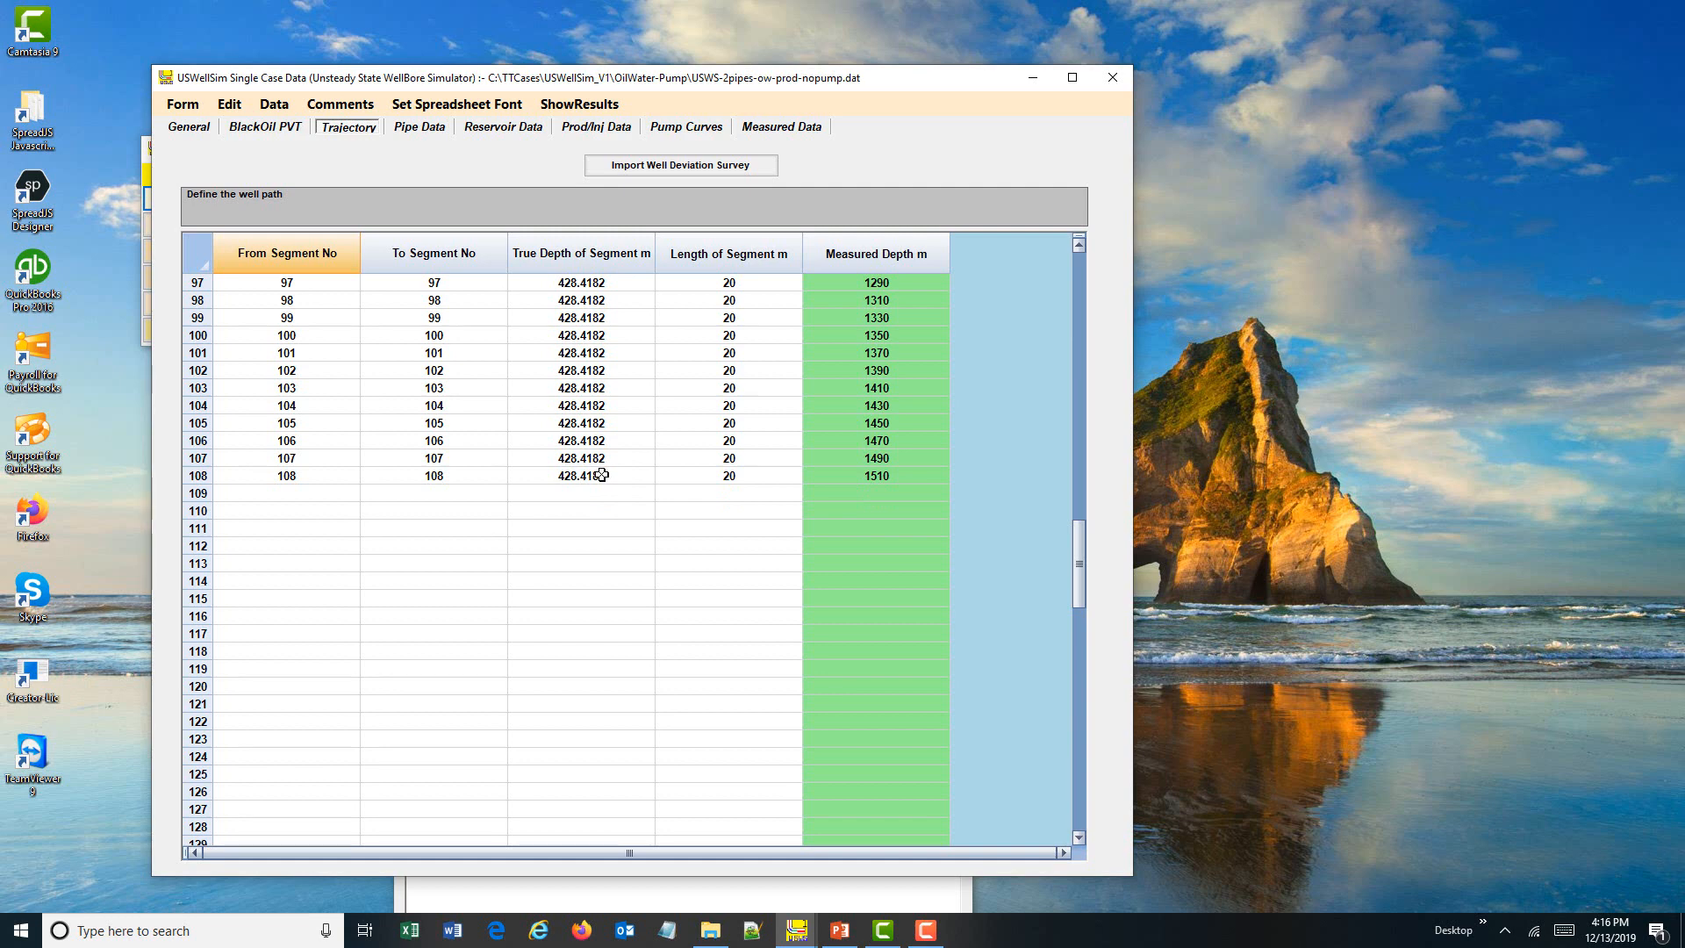
left_click(478, 132)
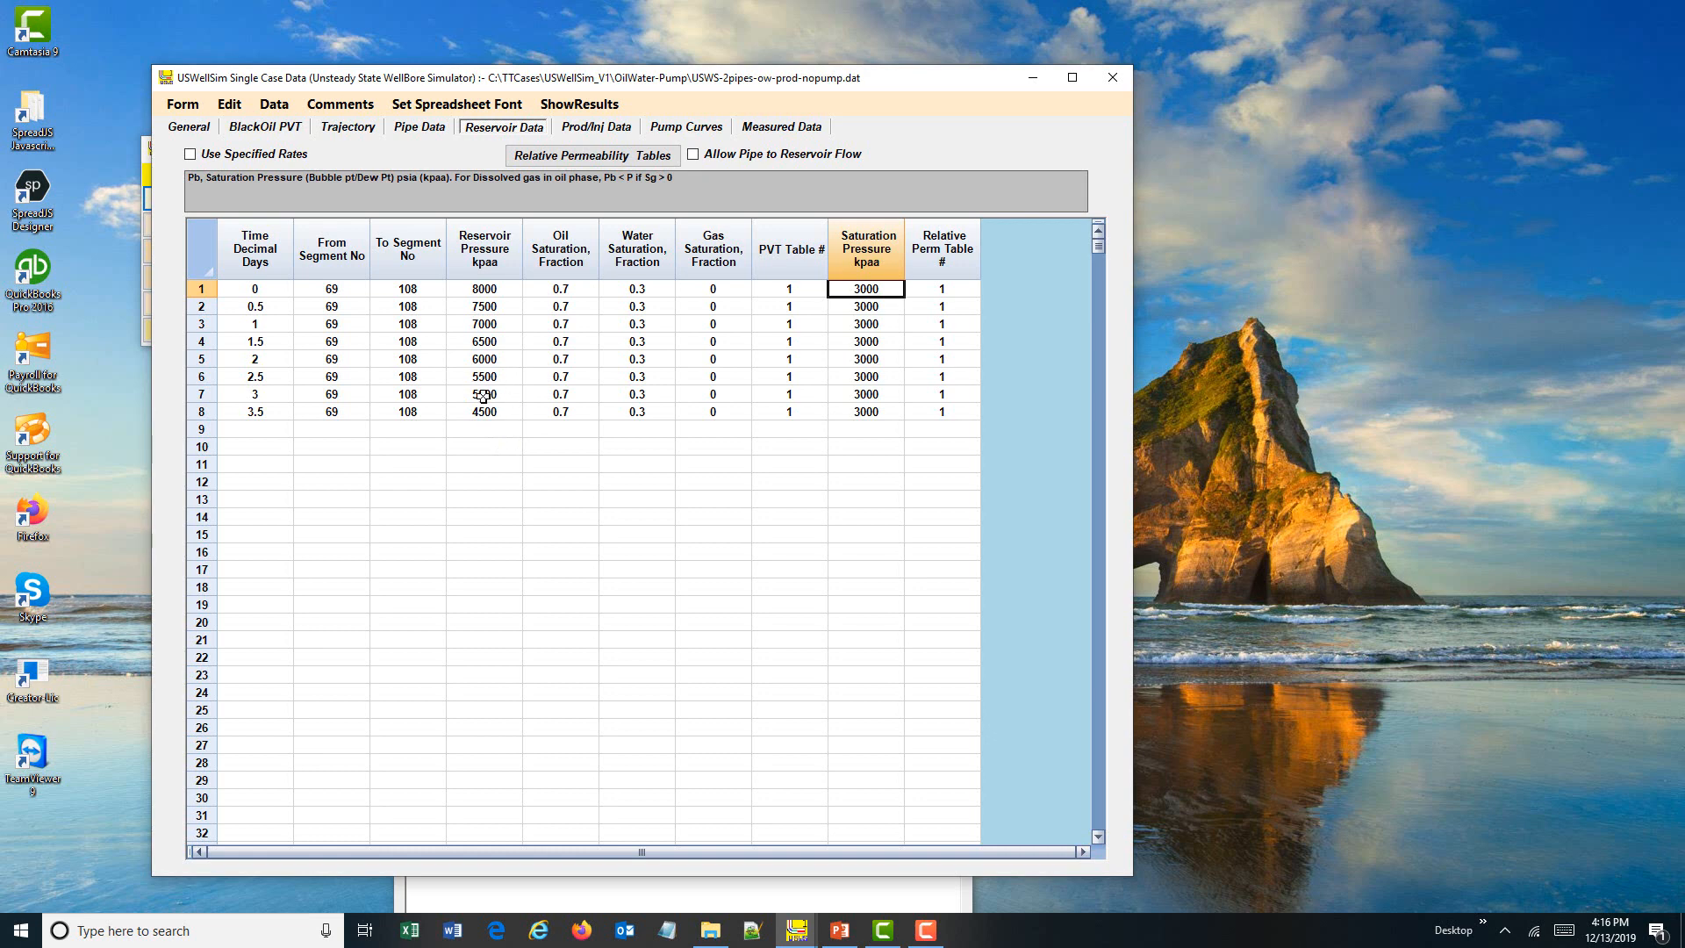
Step: Create a new data file in English units without clearing the current data, and check its general and reservoir data
left_click(184, 104)
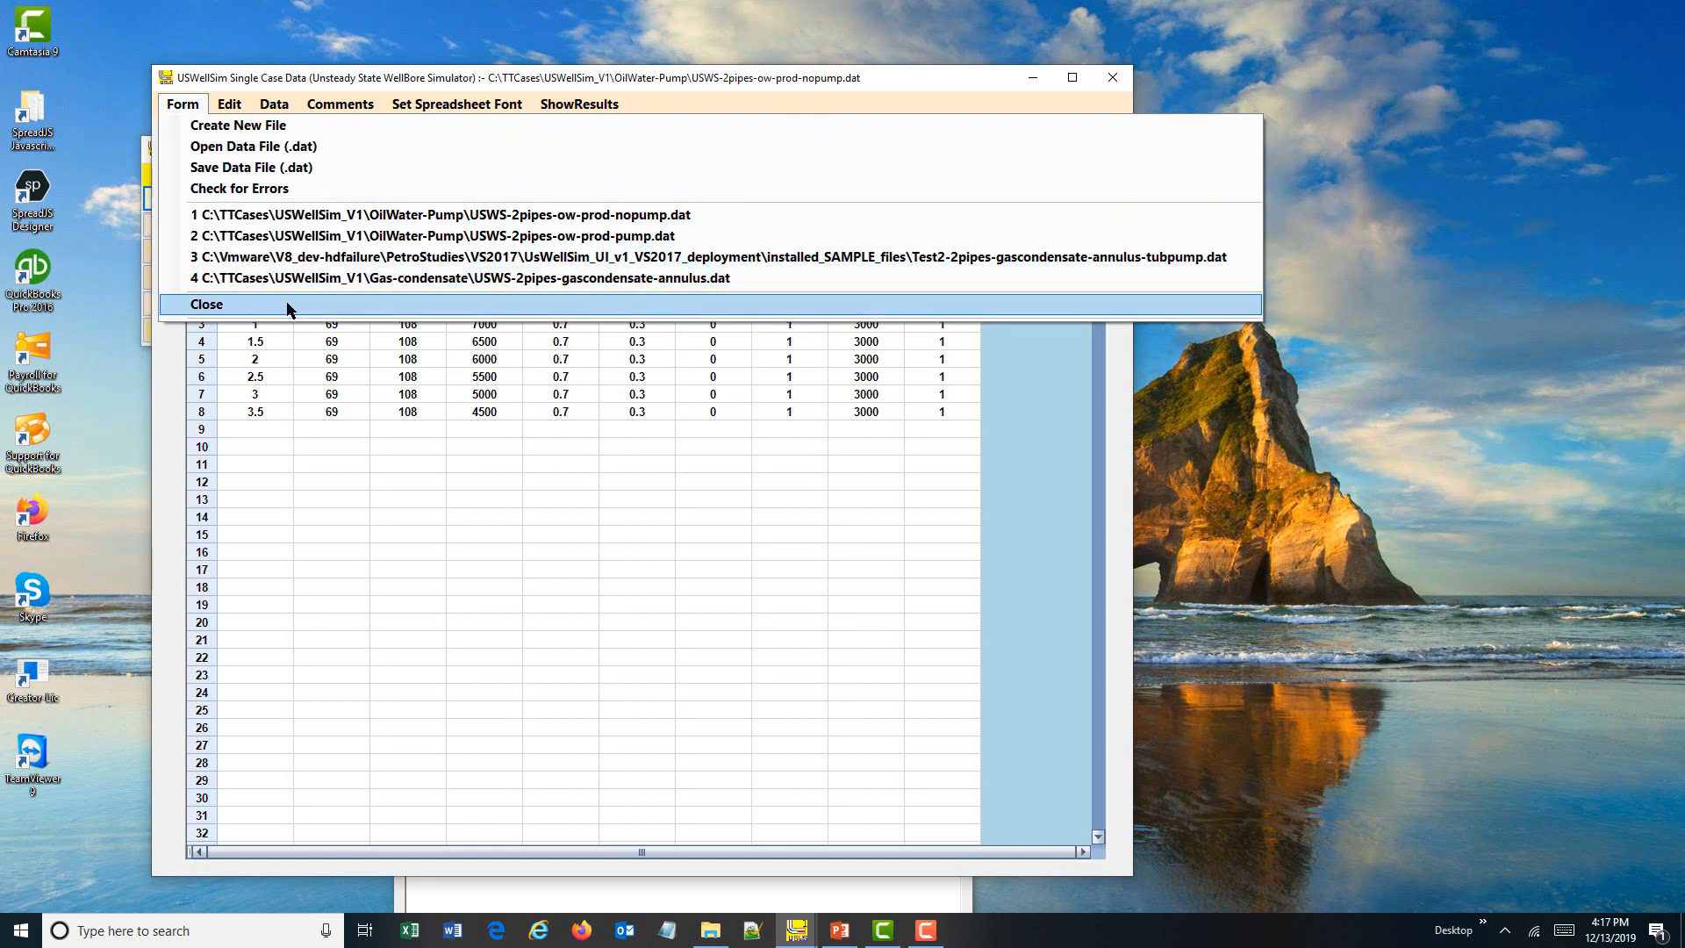
left_click(197, 125)
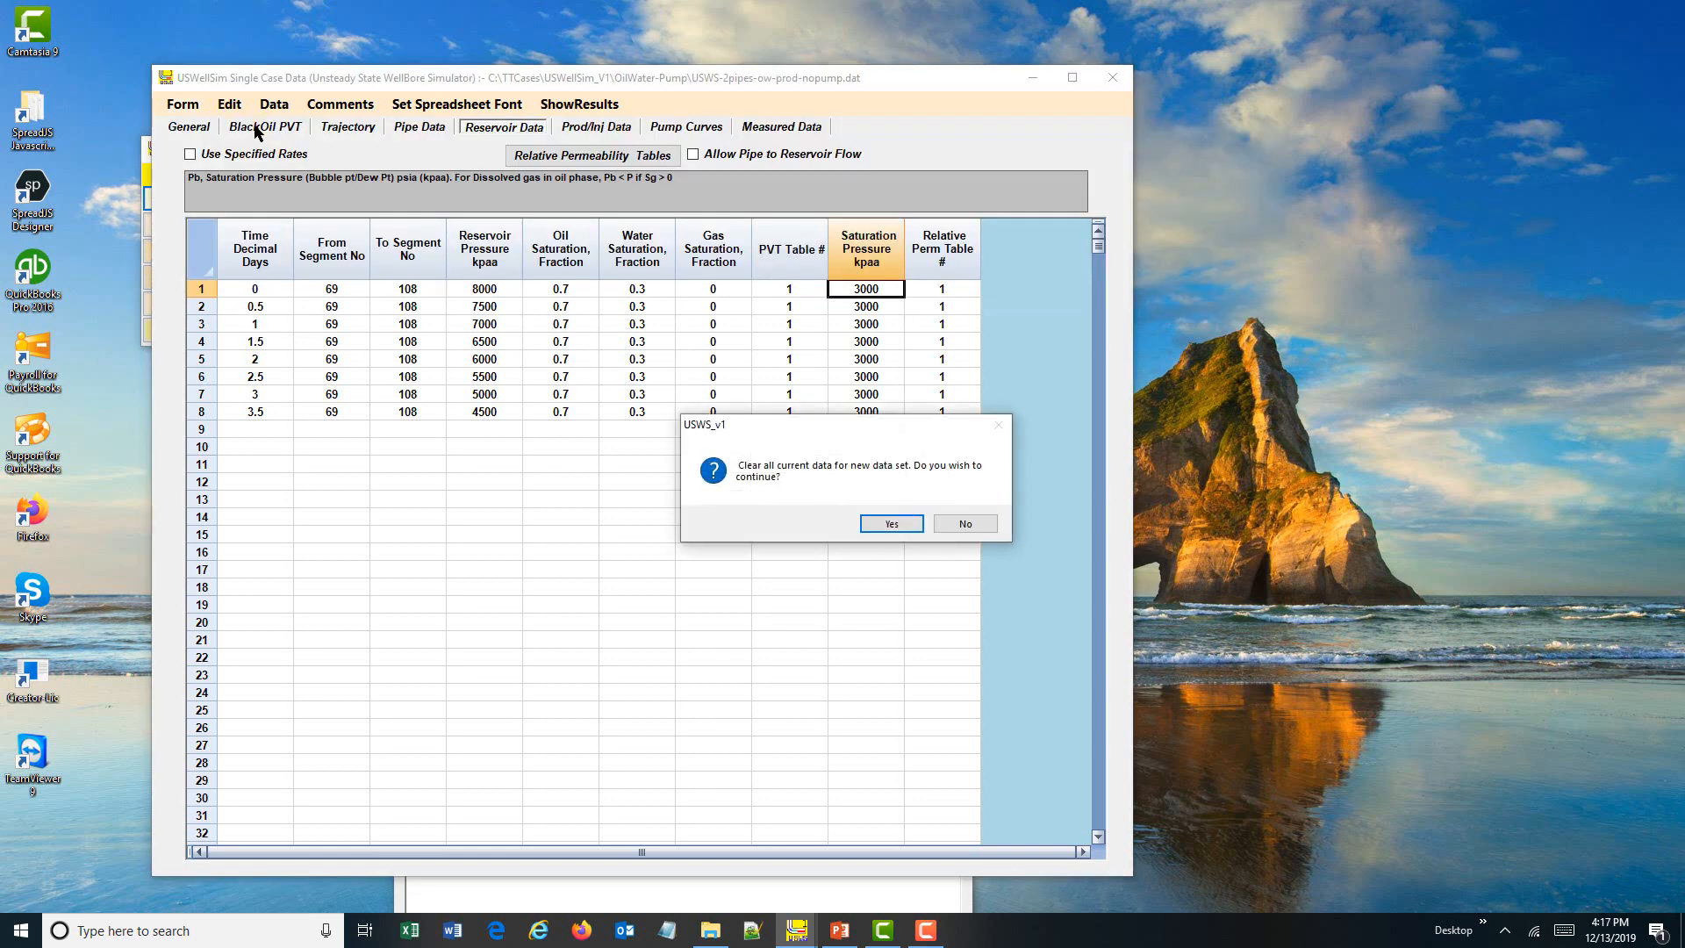
left_click(965, 523)
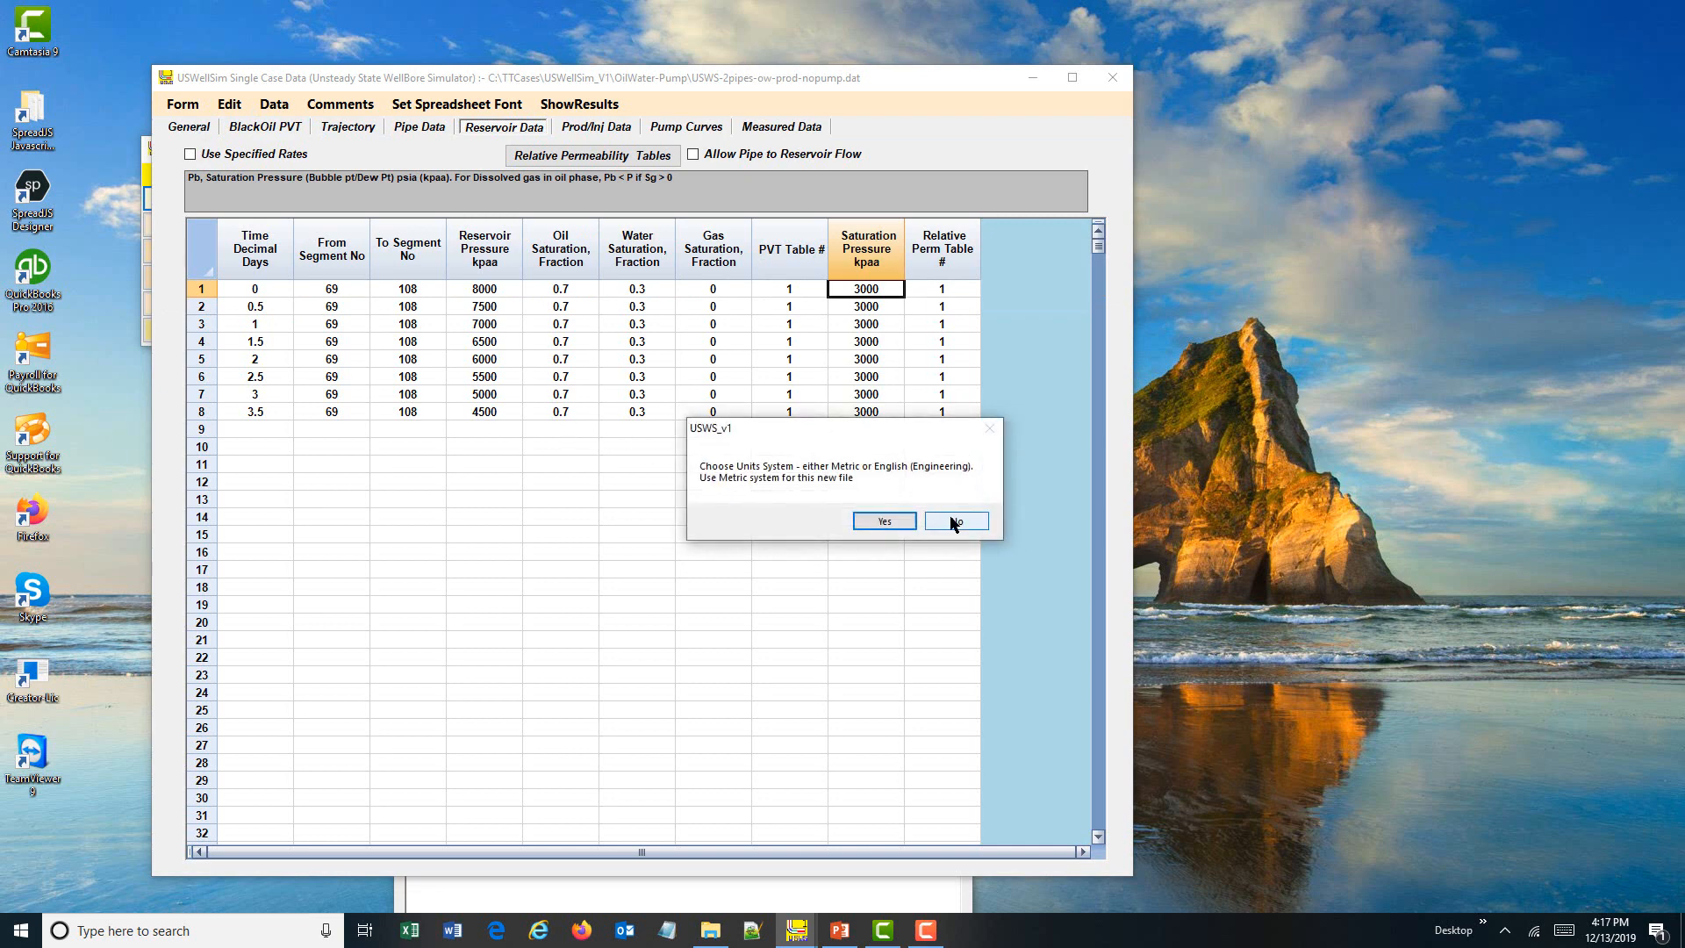
left_click(956, 521)
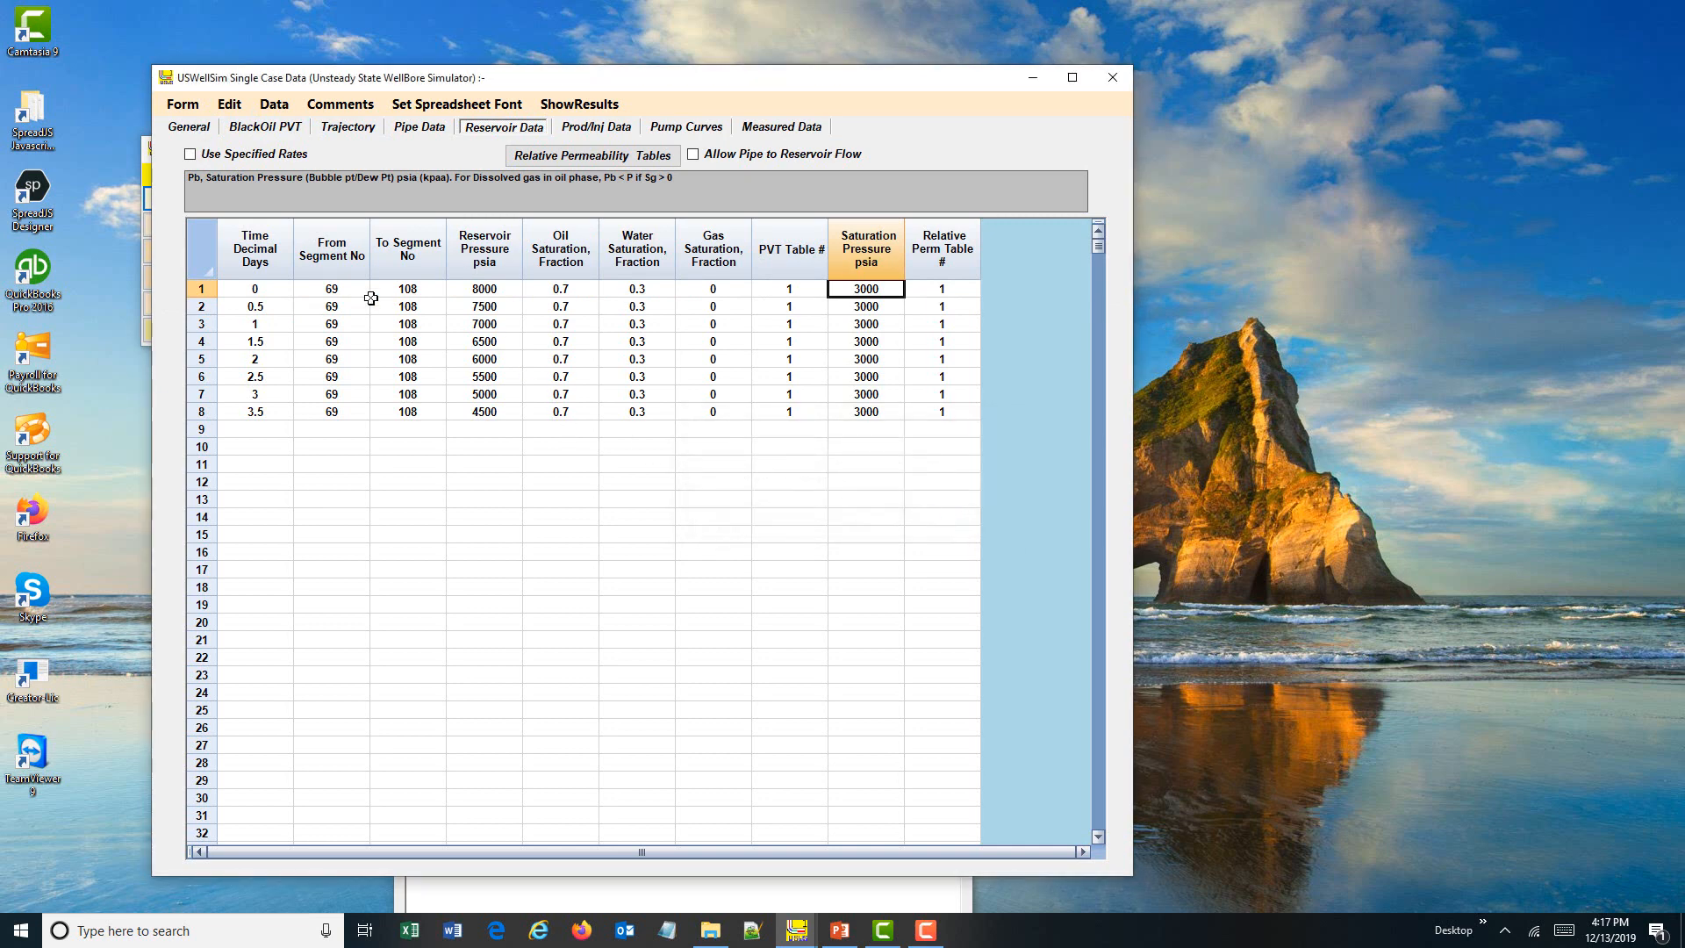
left_click(201, 130)
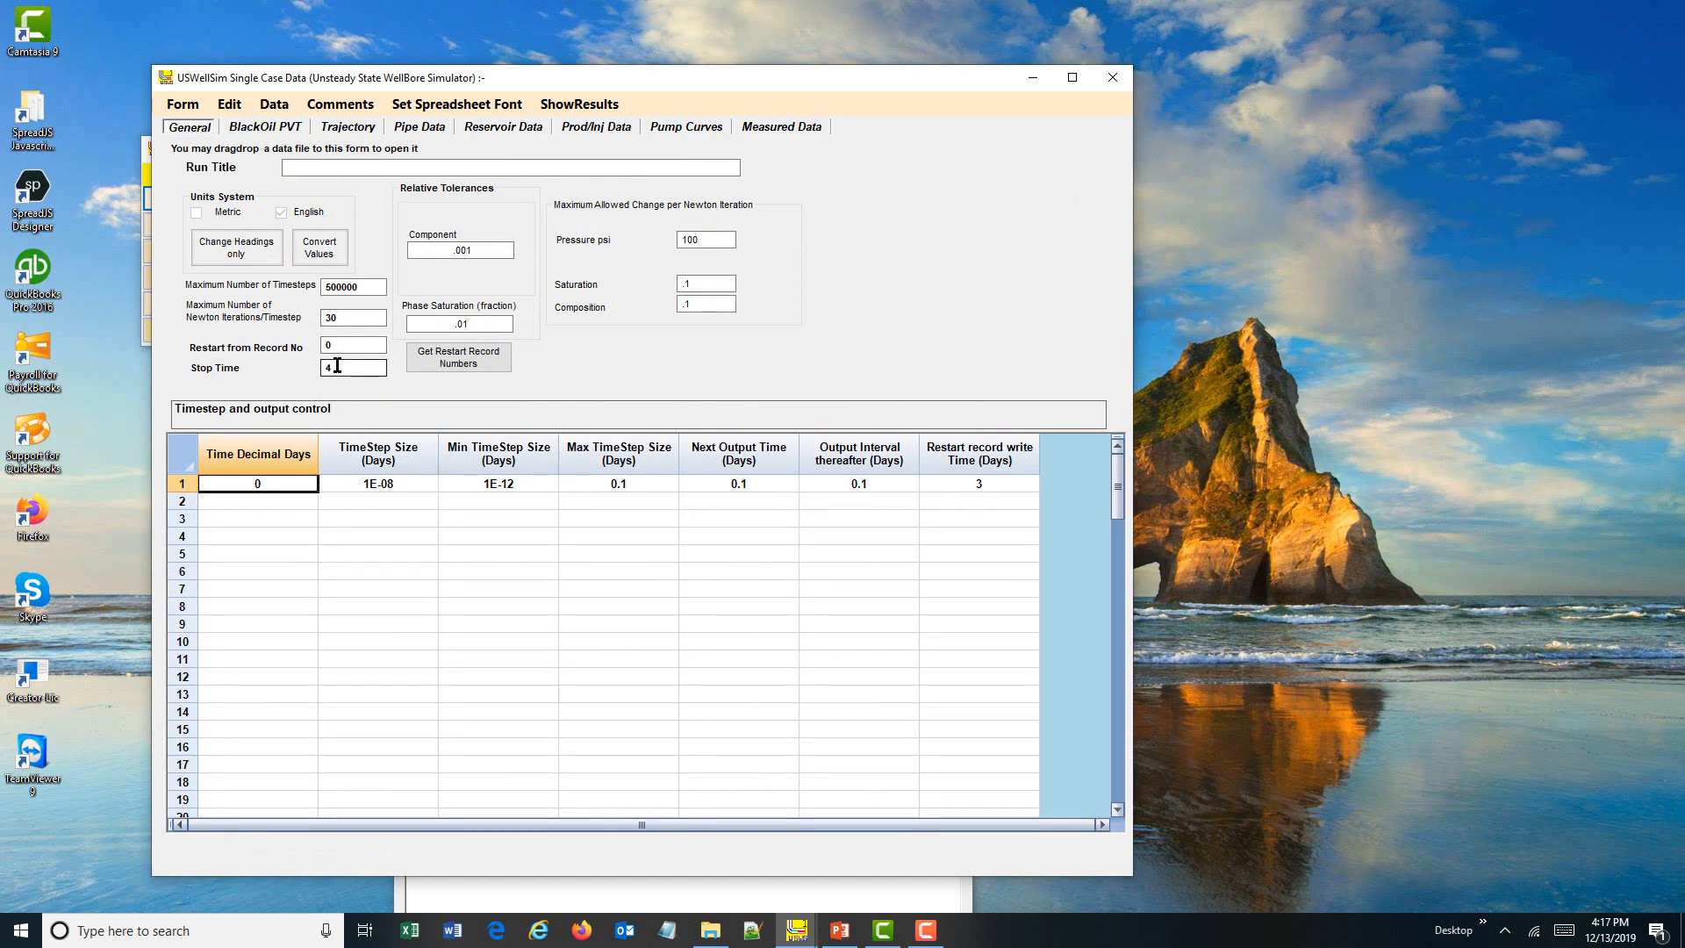
left_click(505, 128)
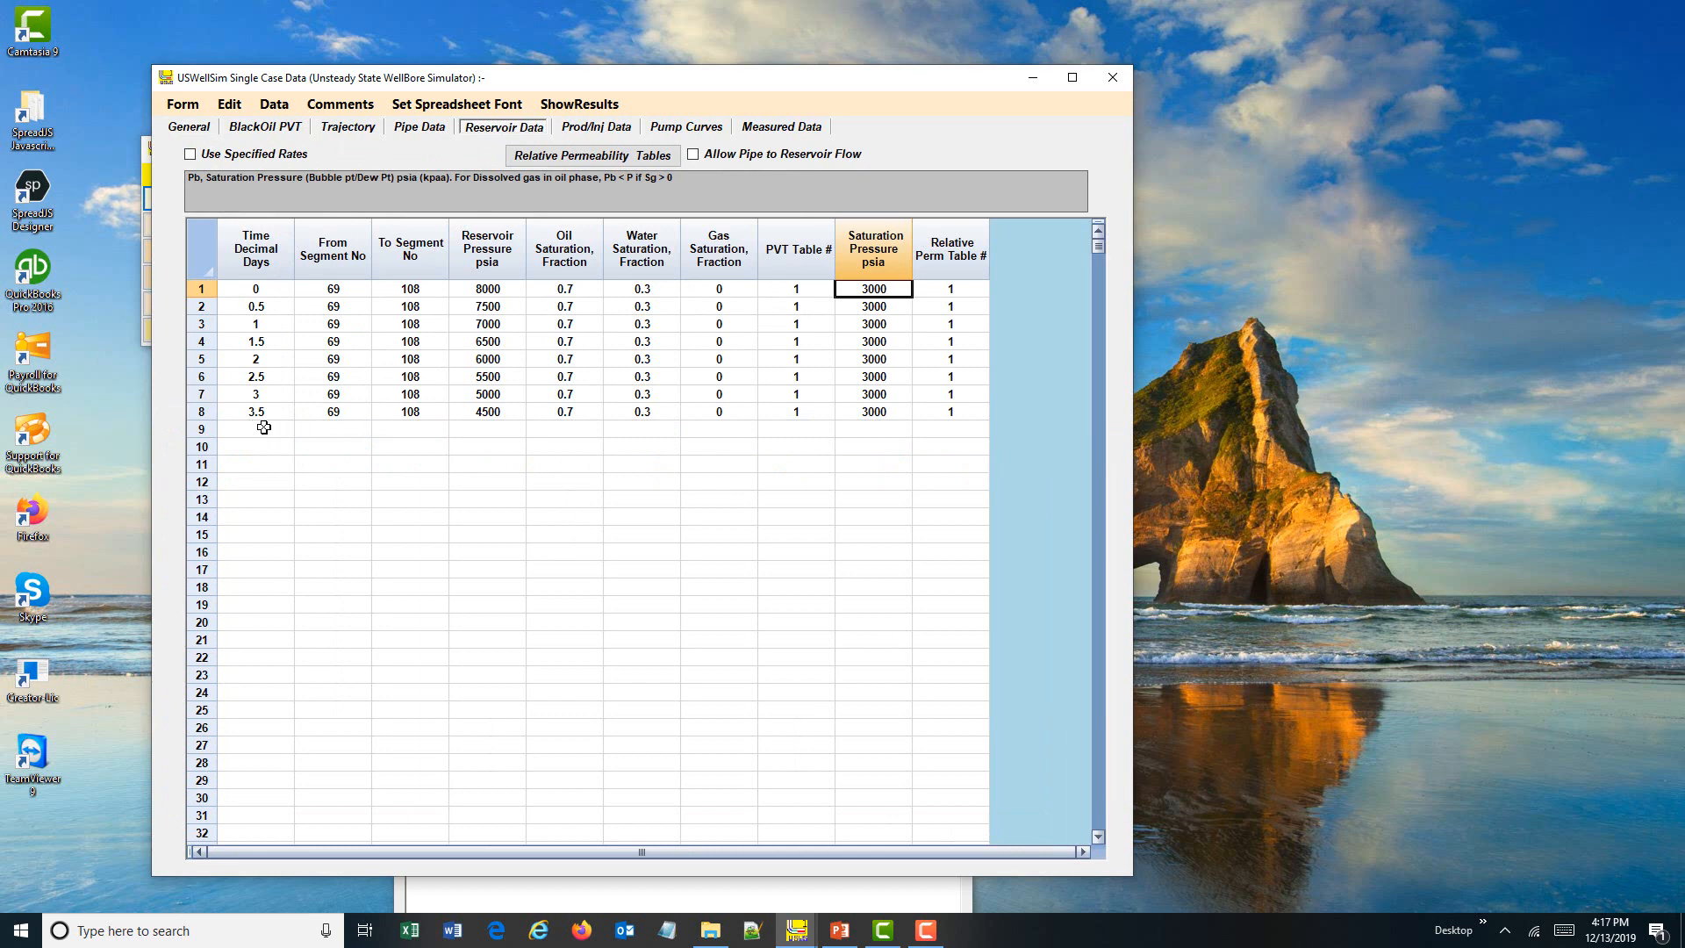
Step: Exit data preparation and close the single case data form
left_click(194, 107)
left_click(253, 305)
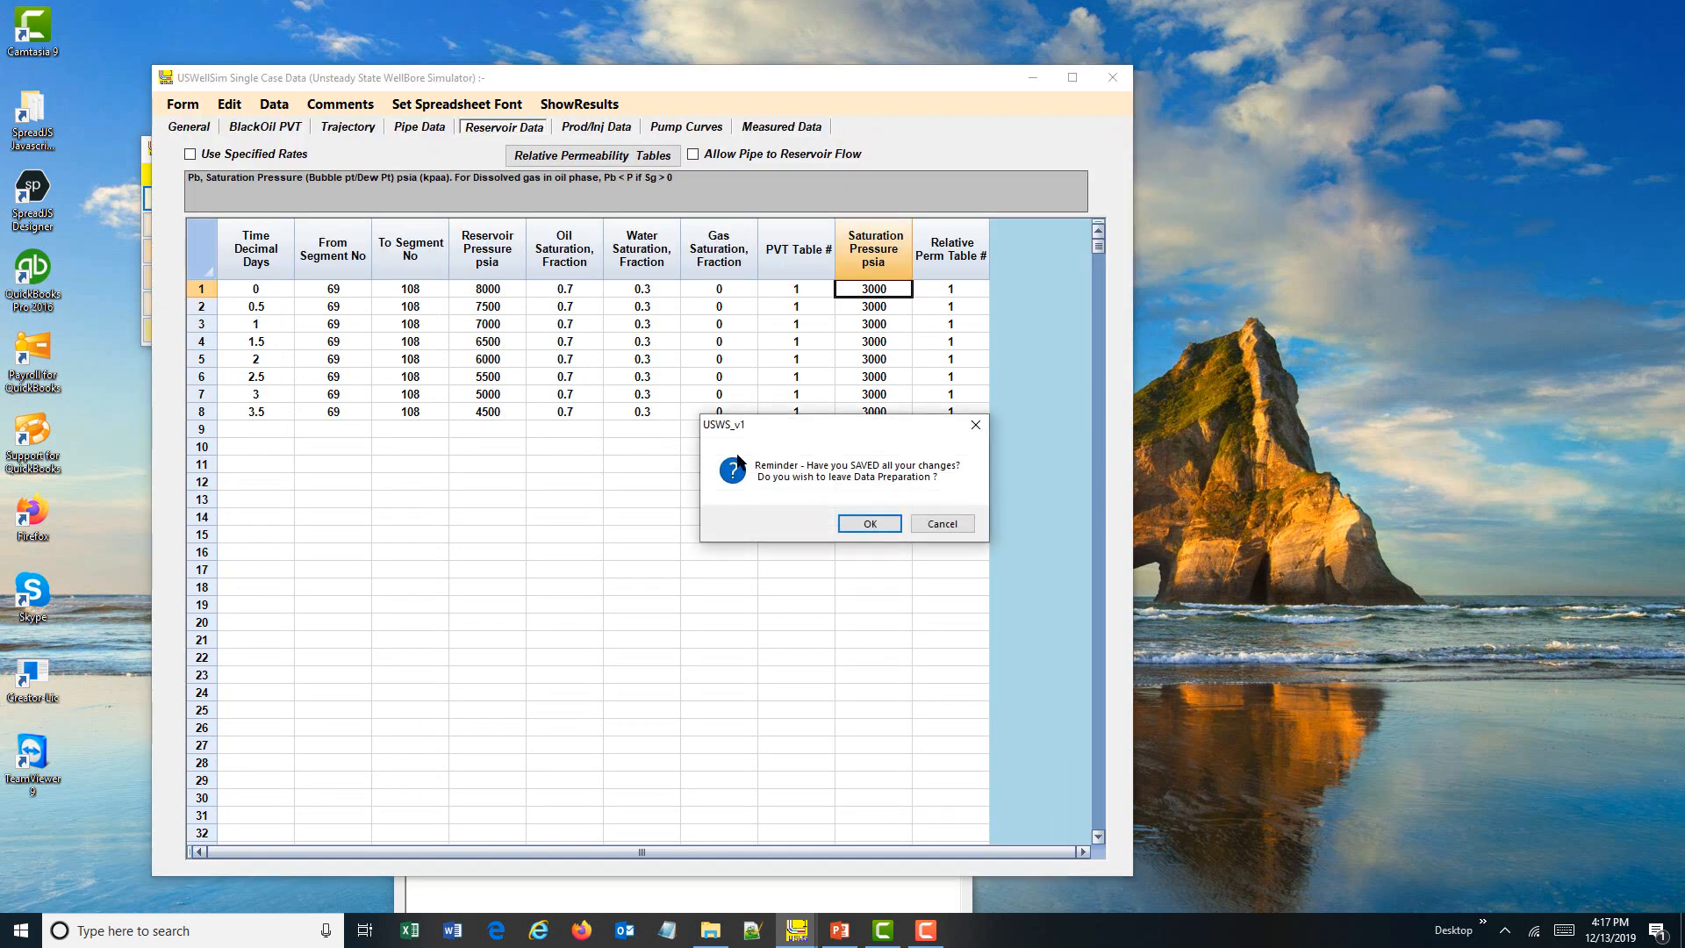
left_click(852, 524)
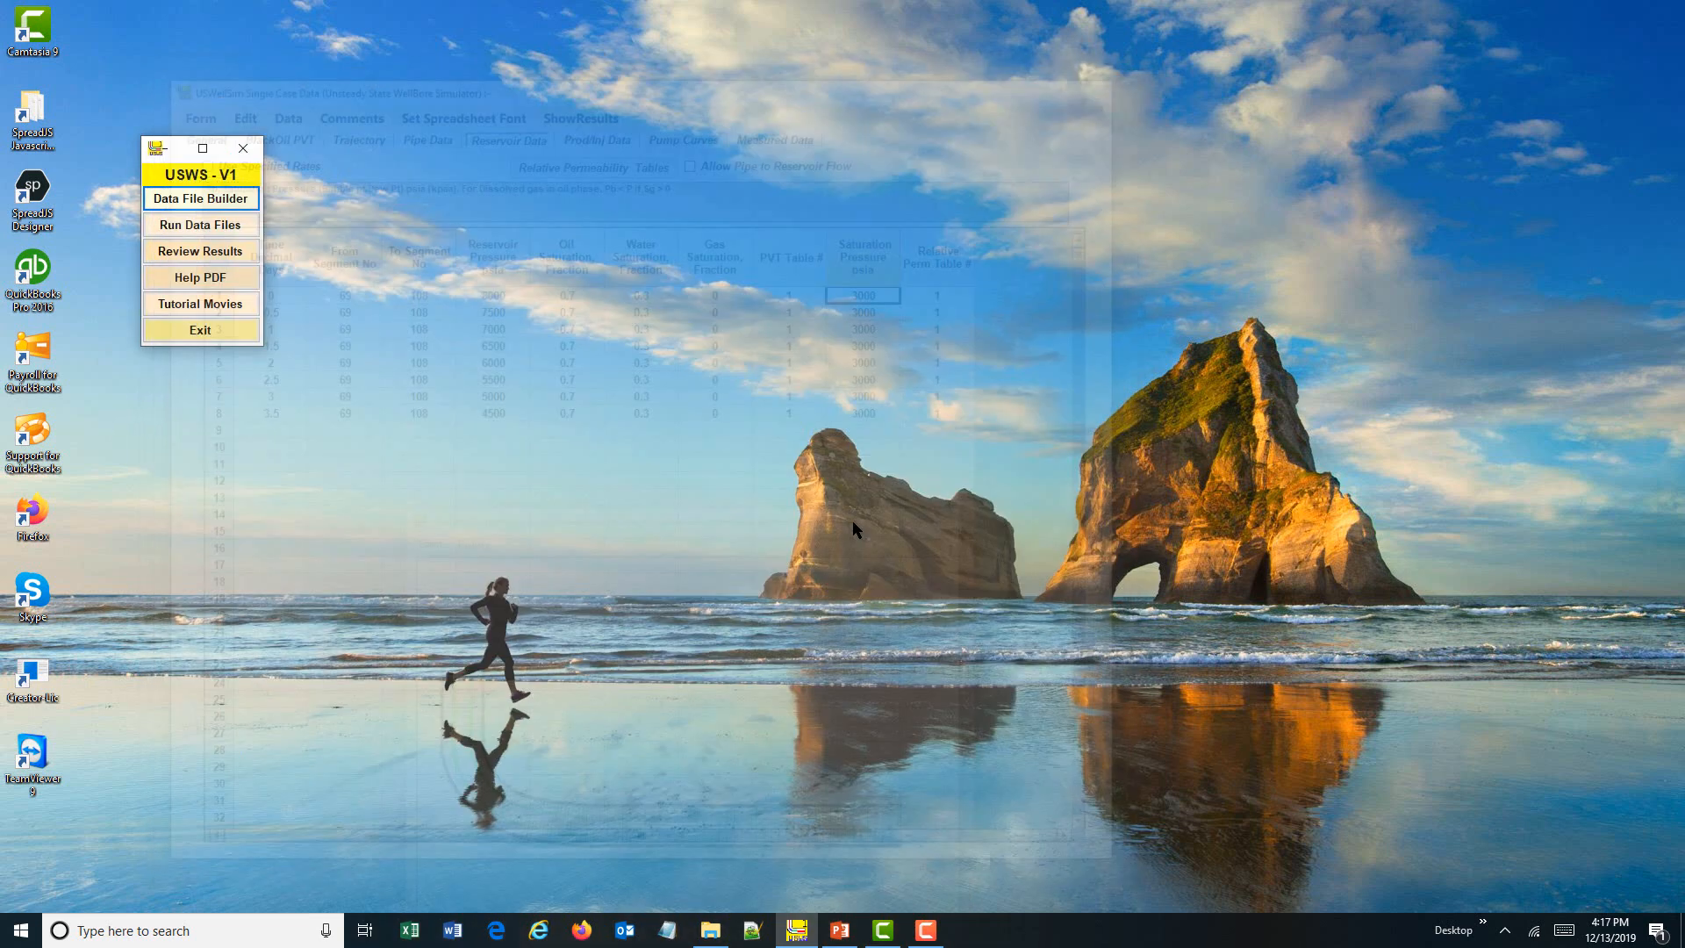
Step: Select USWS-2pipes-ow-prod-nopump.dat as the data file to run and simulate the case to completion
left_click(200, 224)
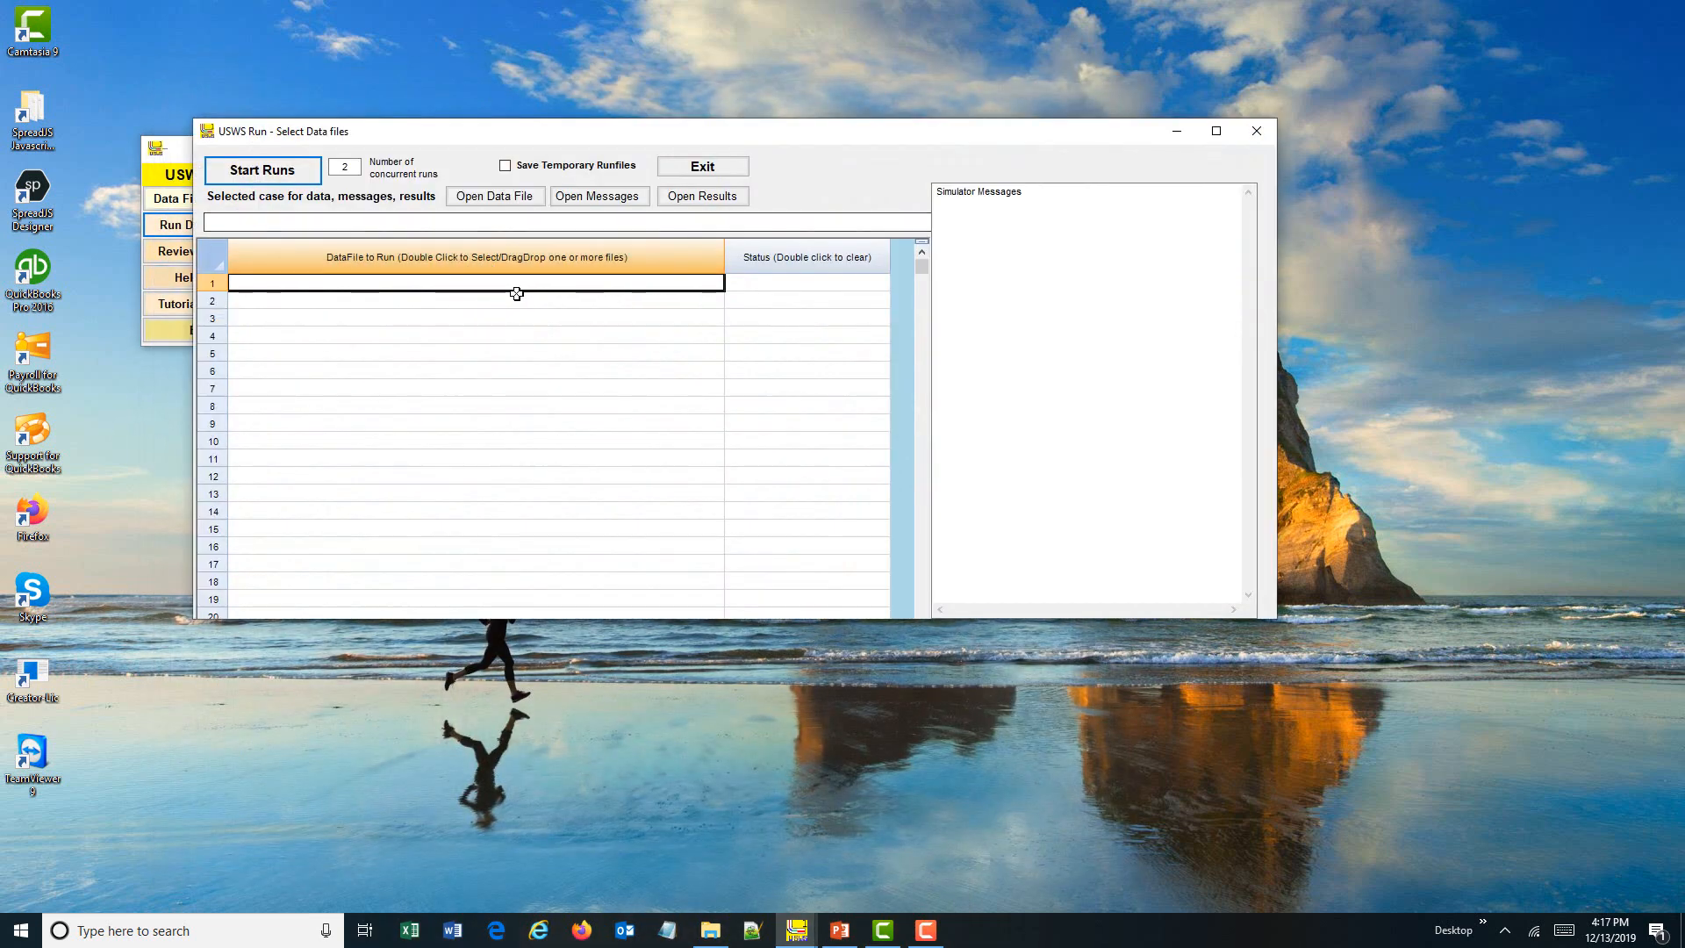
double_click(517, 284)
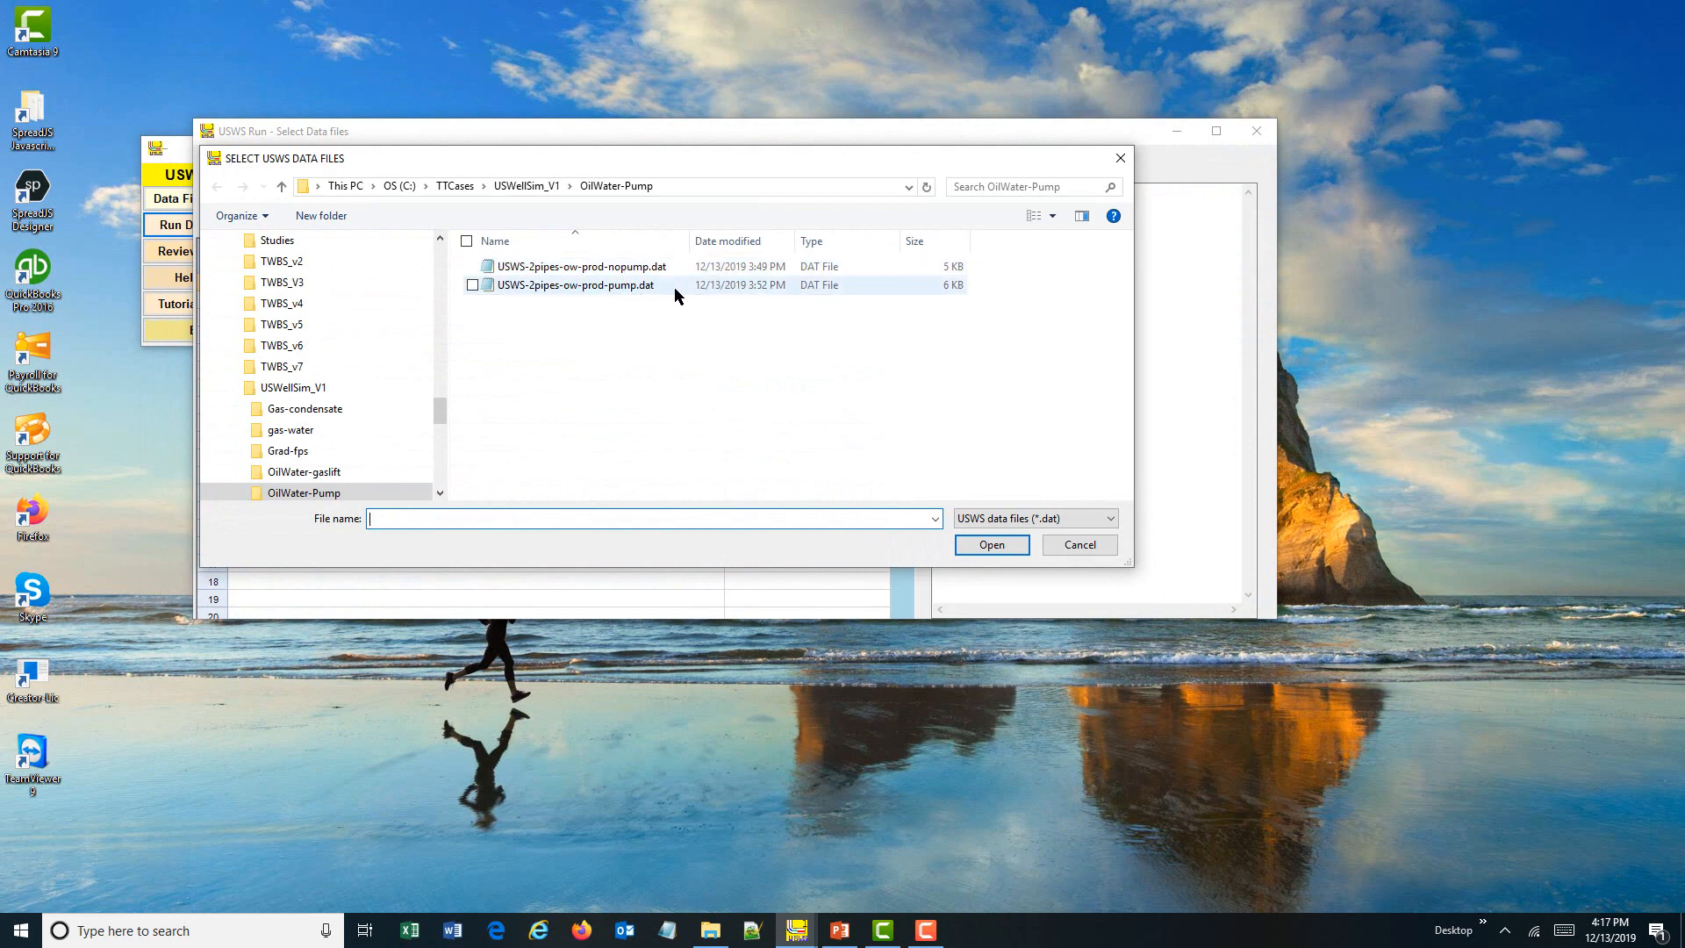
double_click(623, 269)
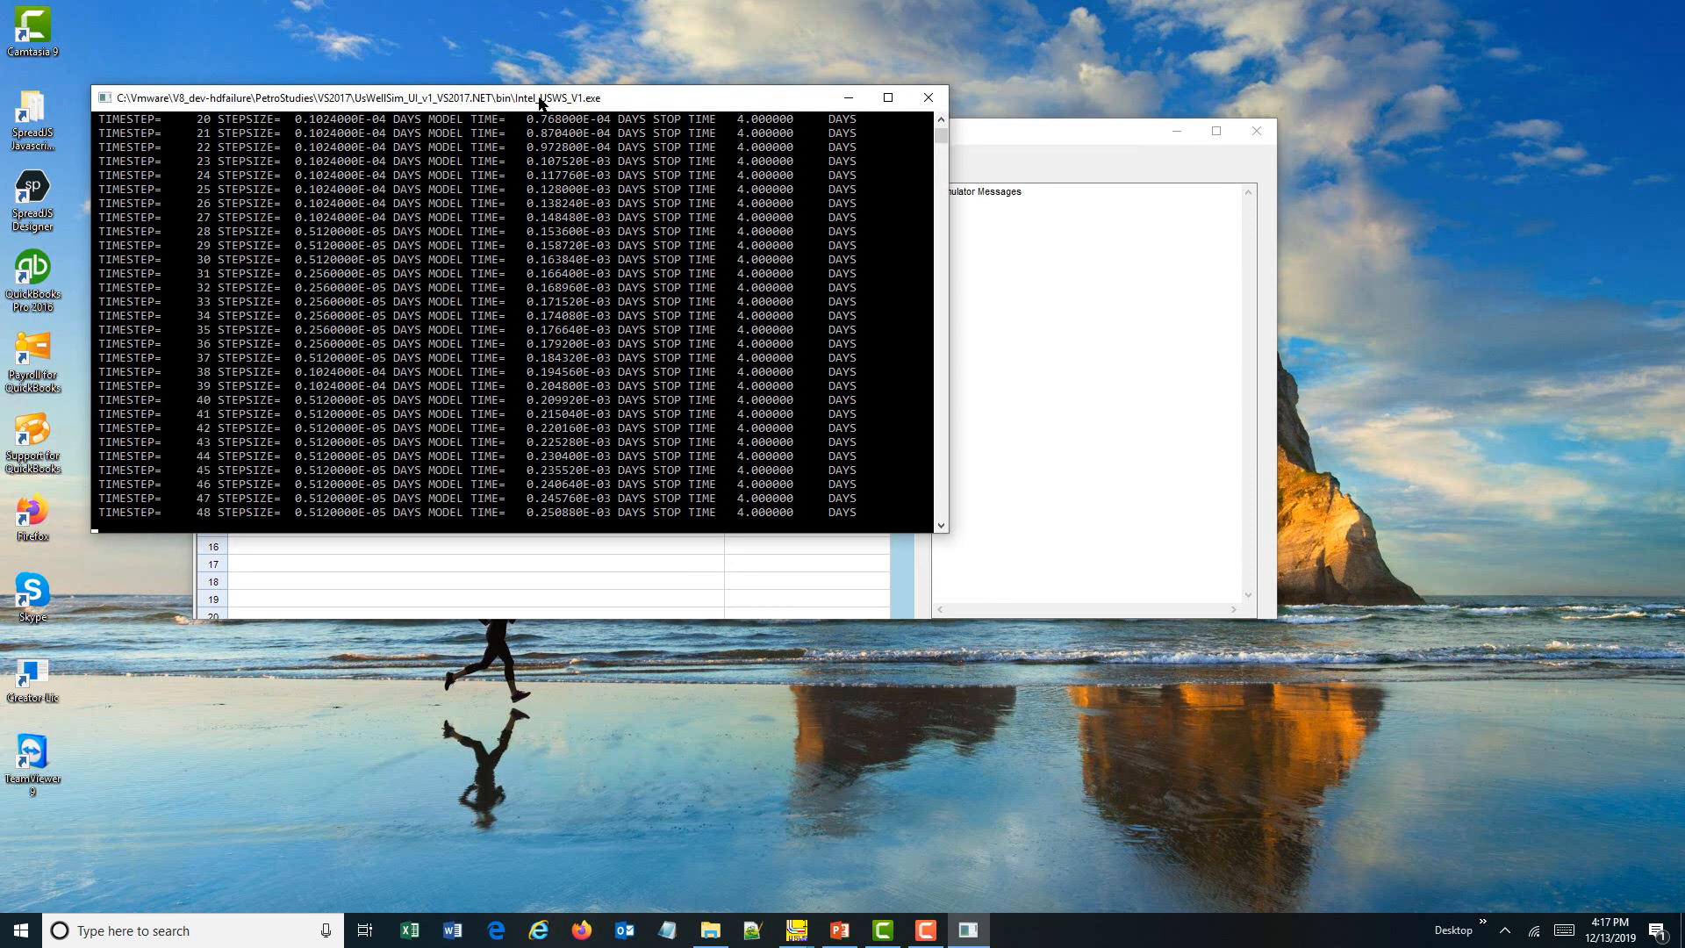
left_click_drag(537, 100, 814, 298)
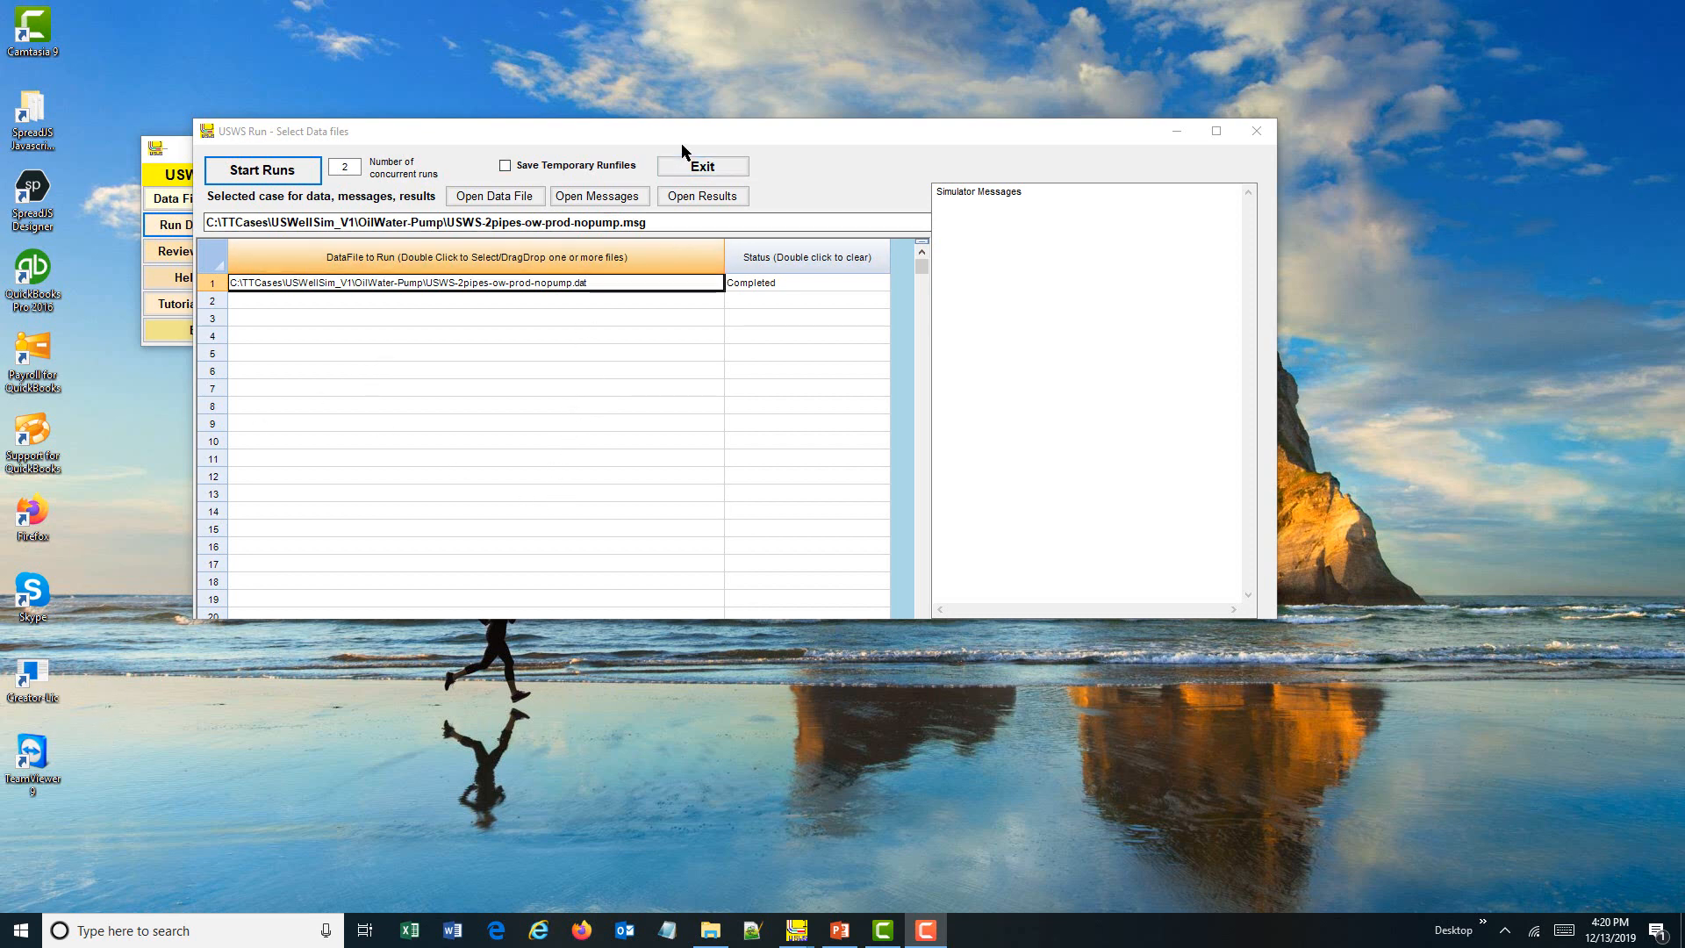
left_click_drag(681, 139, 676, 254)
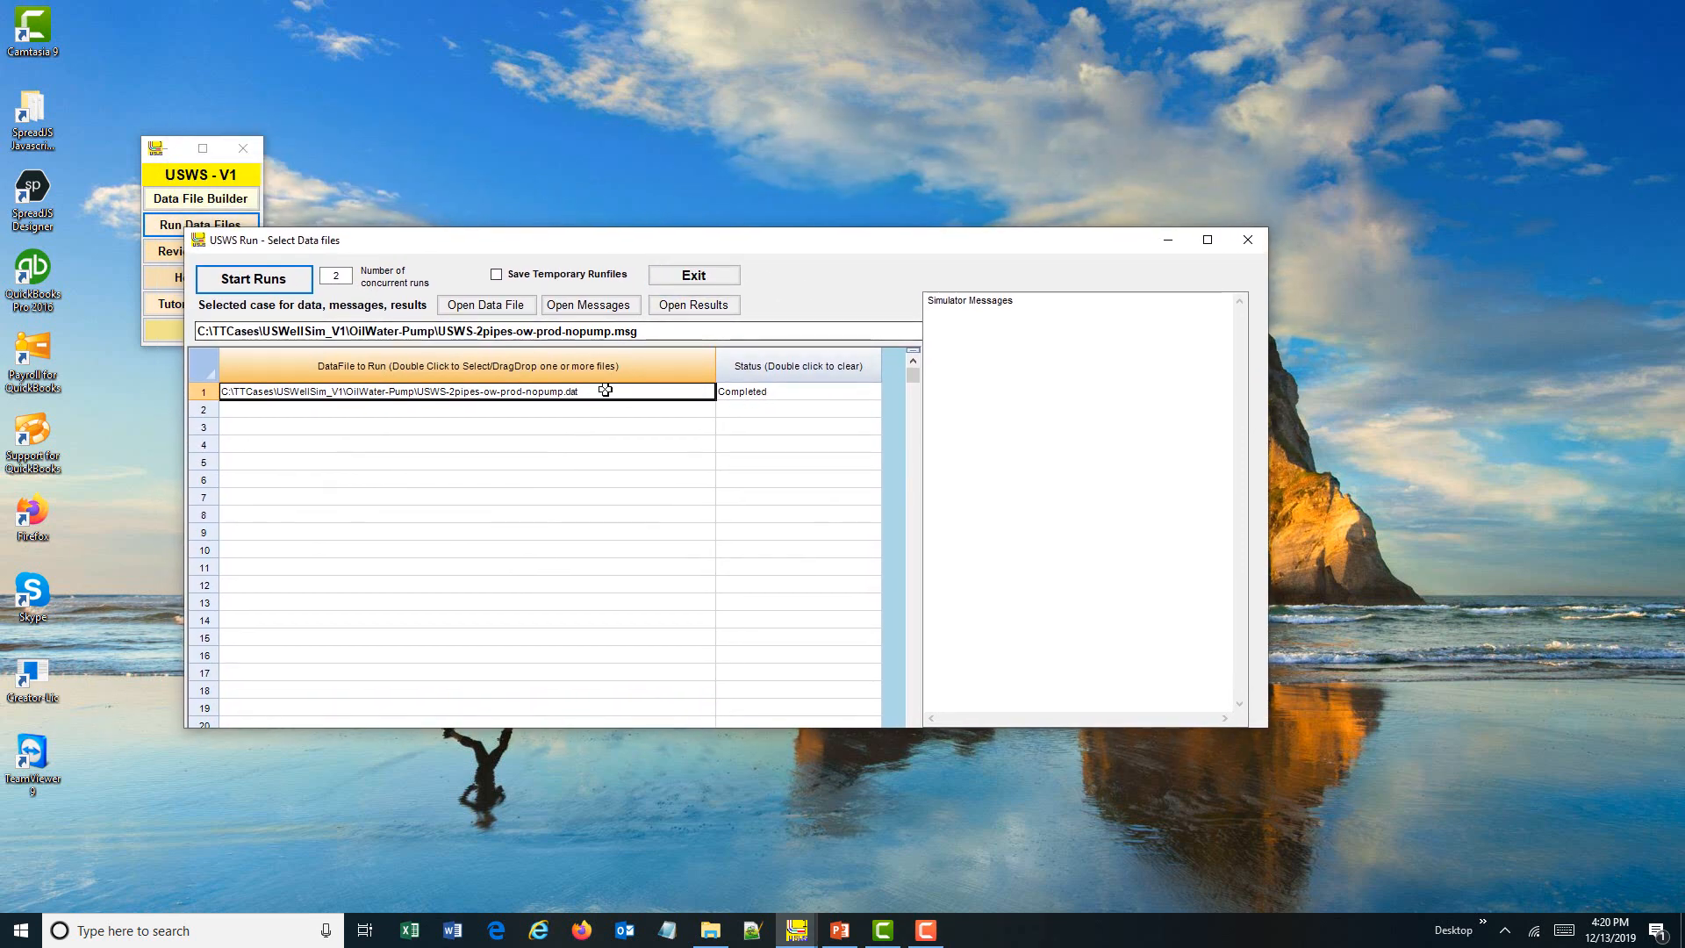
Step: Open the run's results and report both pipes' segment pressure and oil, water and gas saturations at all times, ordered for each Time, Pipes, Parameters
left_click(696, 307)
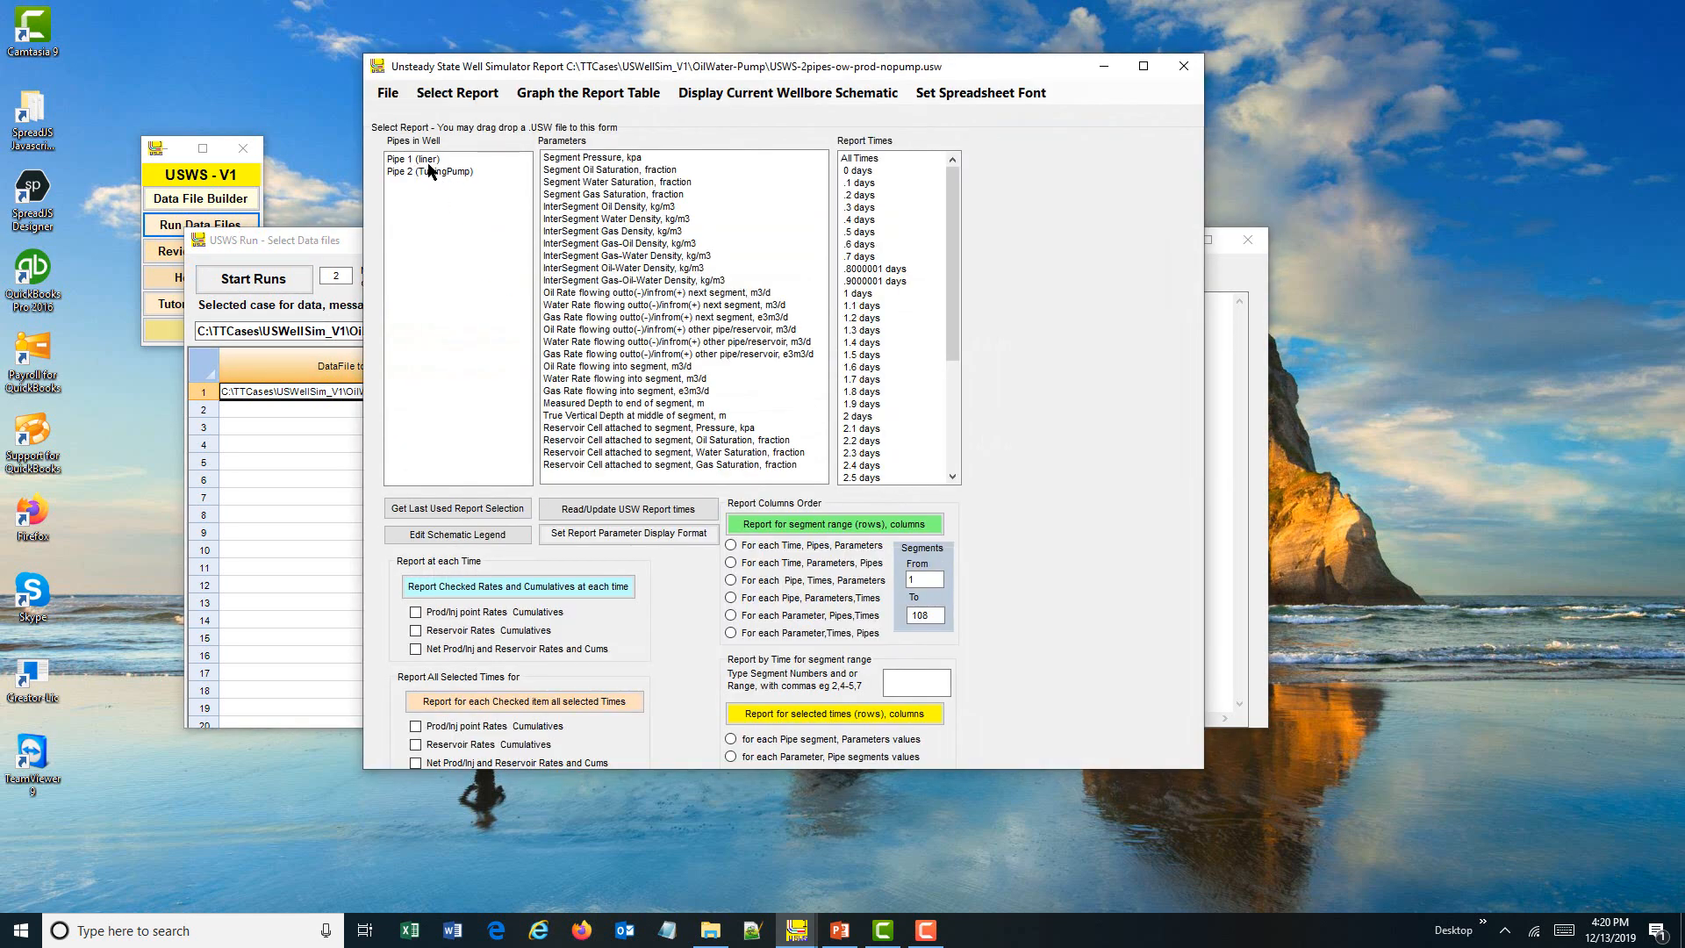
left_click(429, 170, "shift")
left_click(583, 158)
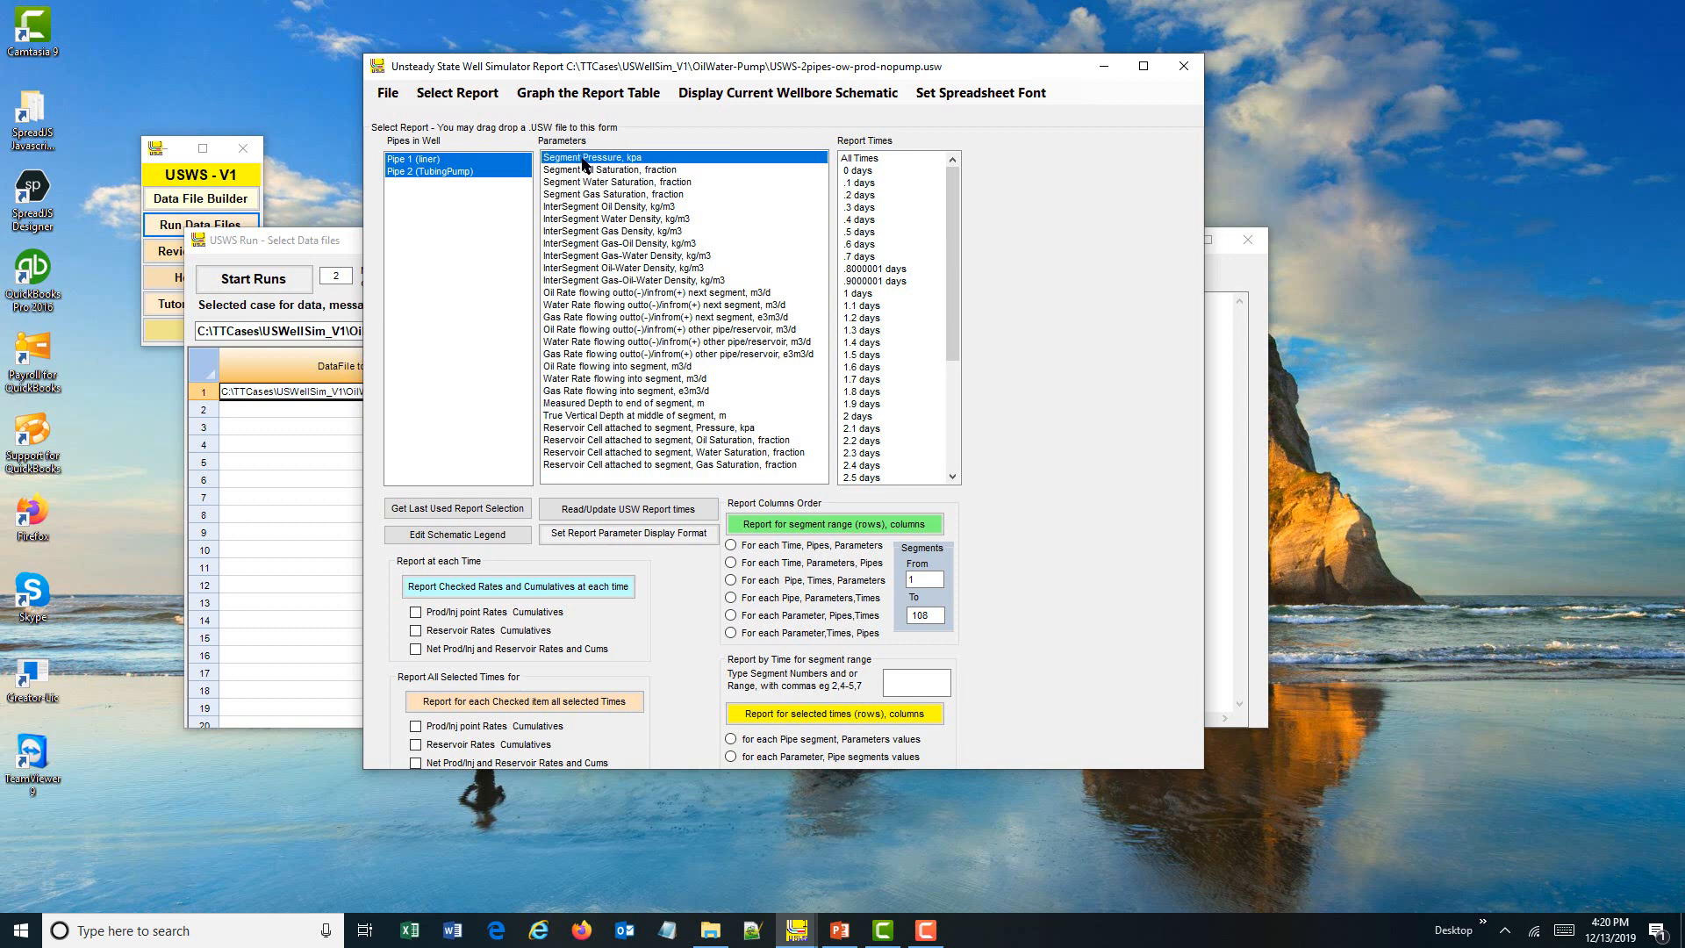
left_click(591, 170, "shift")
left_click(600, 183, "shift")
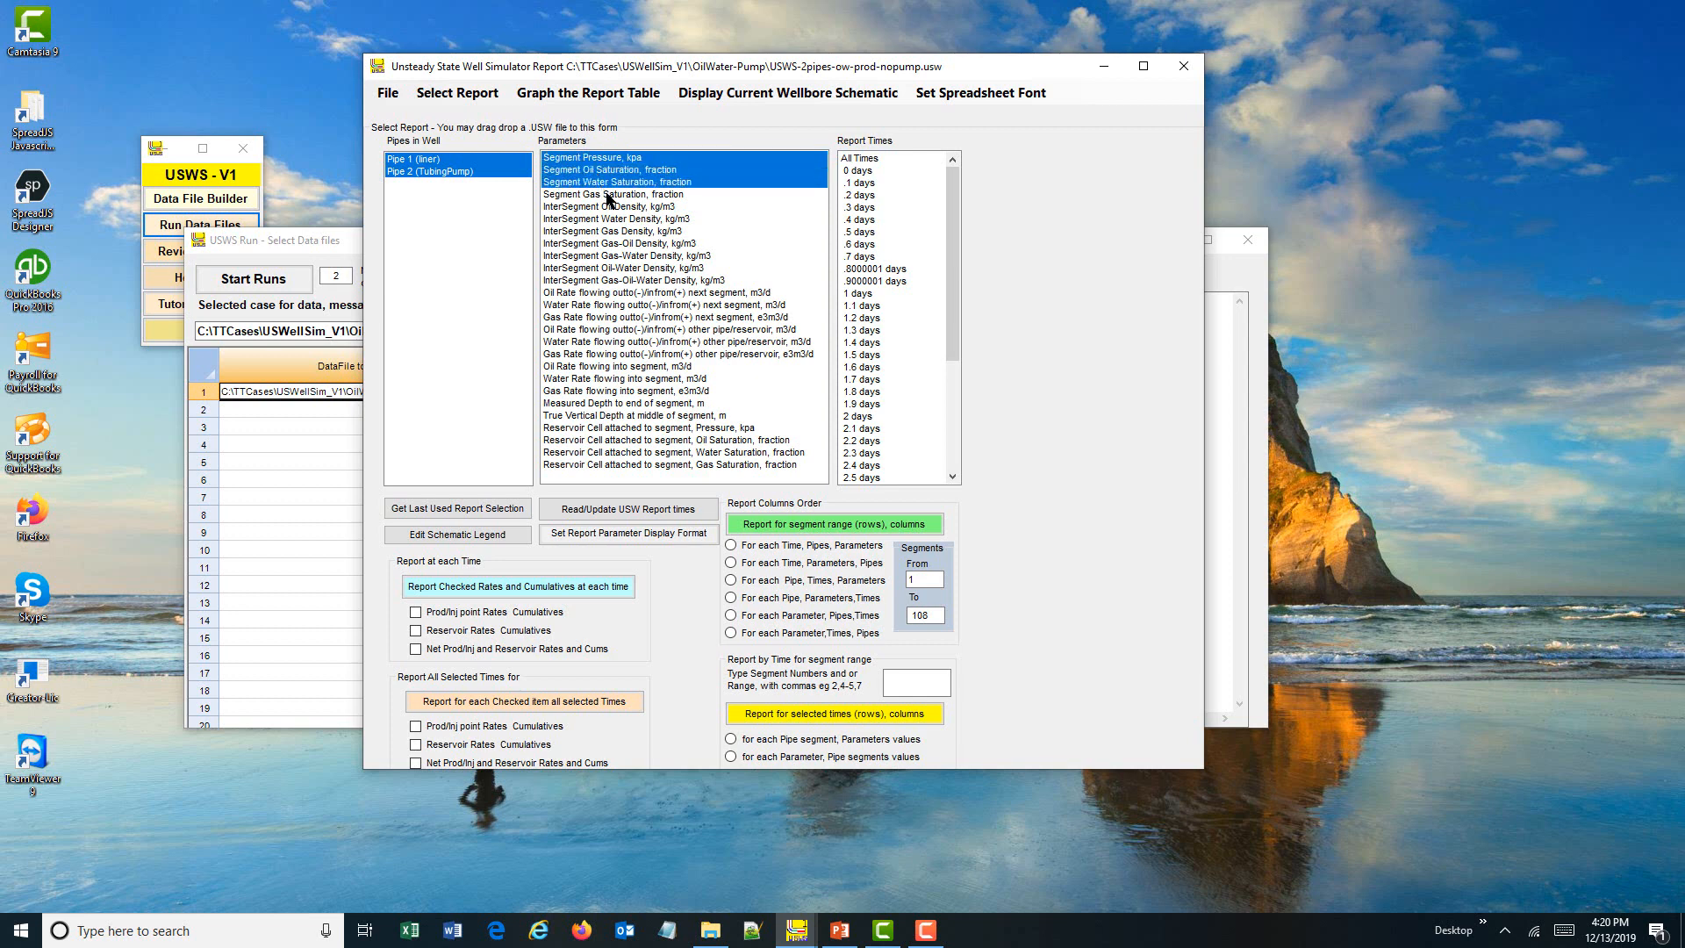
left_click(608, 194, "shift")
left_click(852, 160)
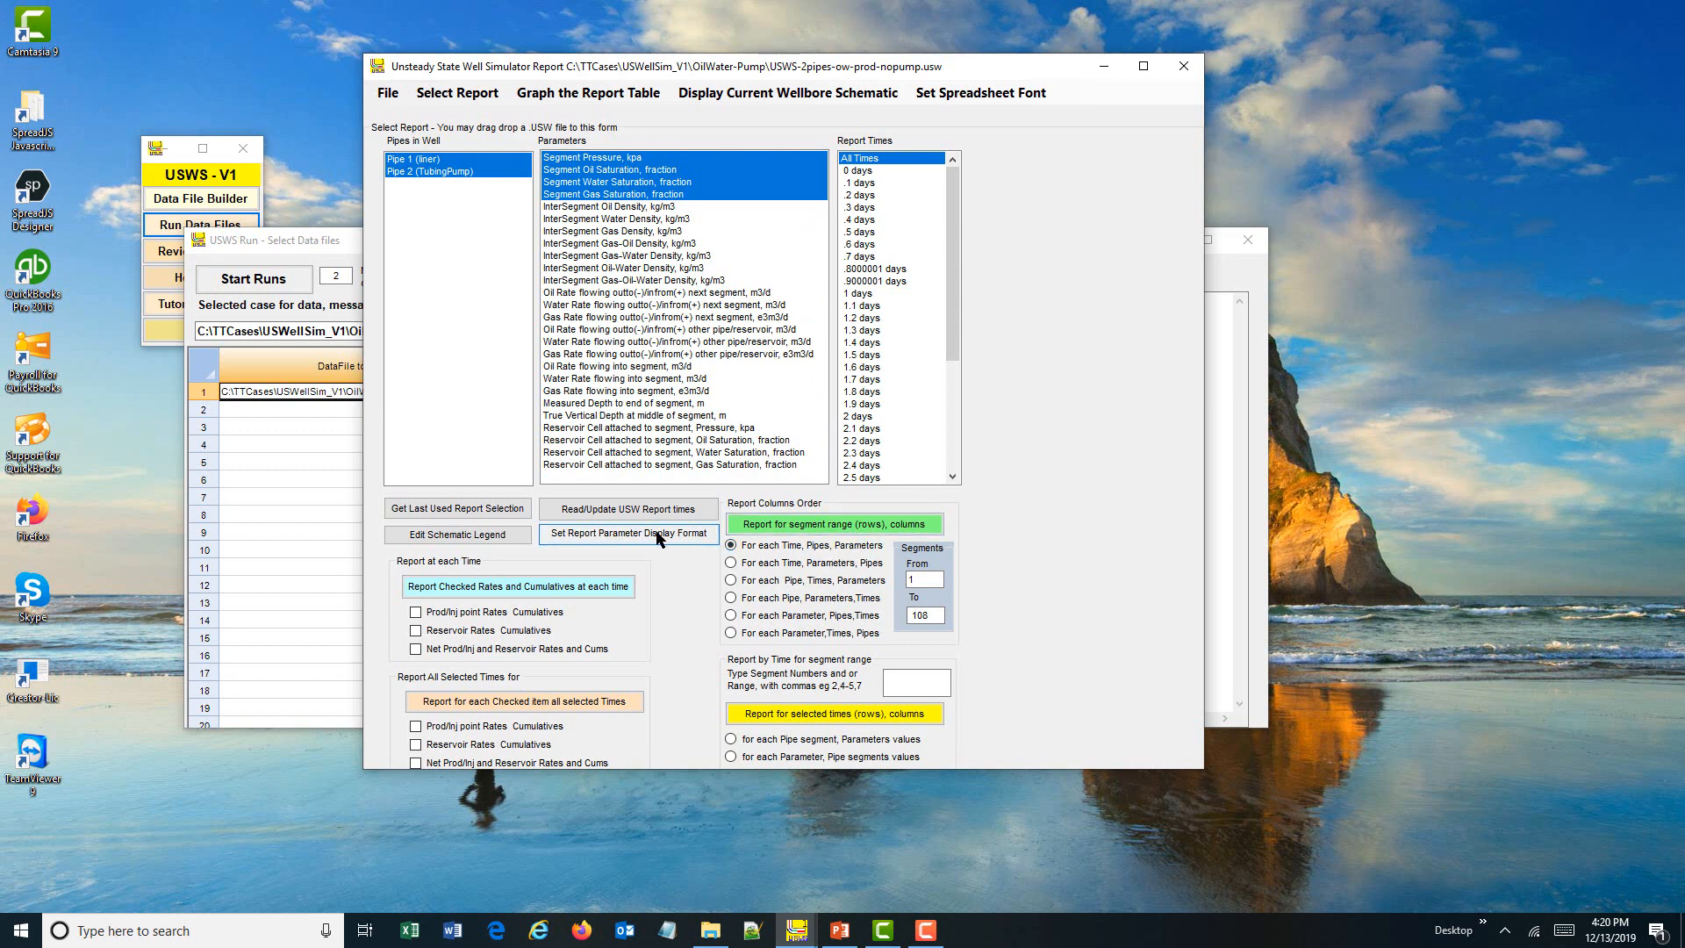
left_click(744, 525)
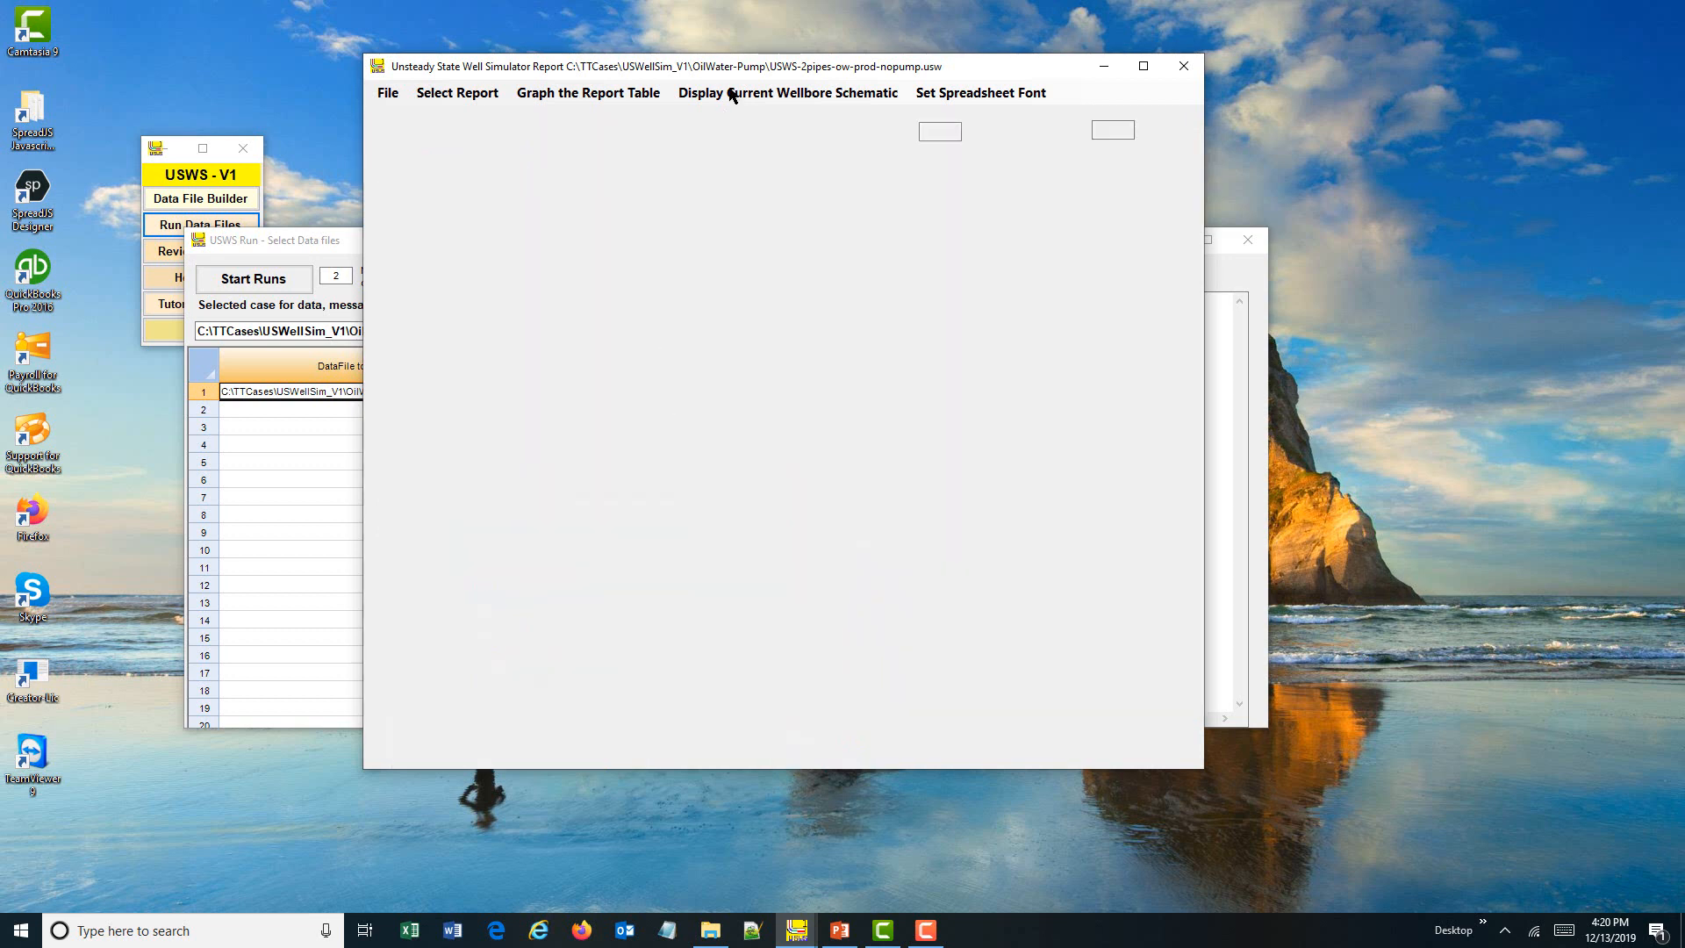
double_click(737, 67)
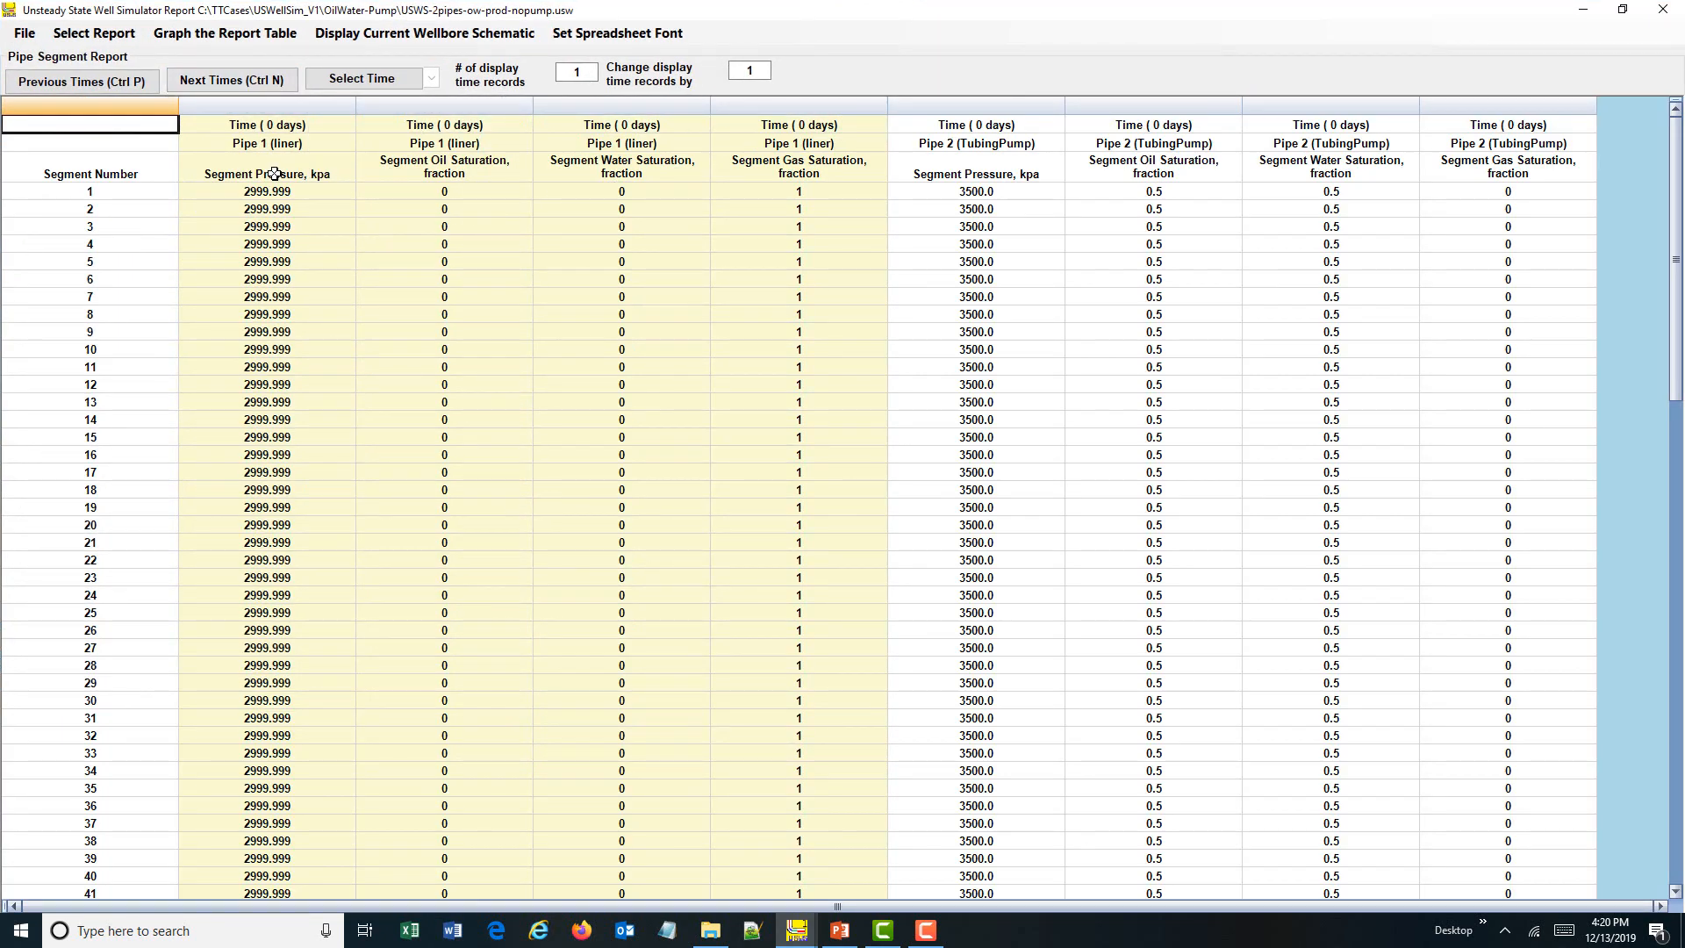
Step: Advance the segment report to 0.3 days and examine pressures and saturations along both pipes
left_click(259, 85)
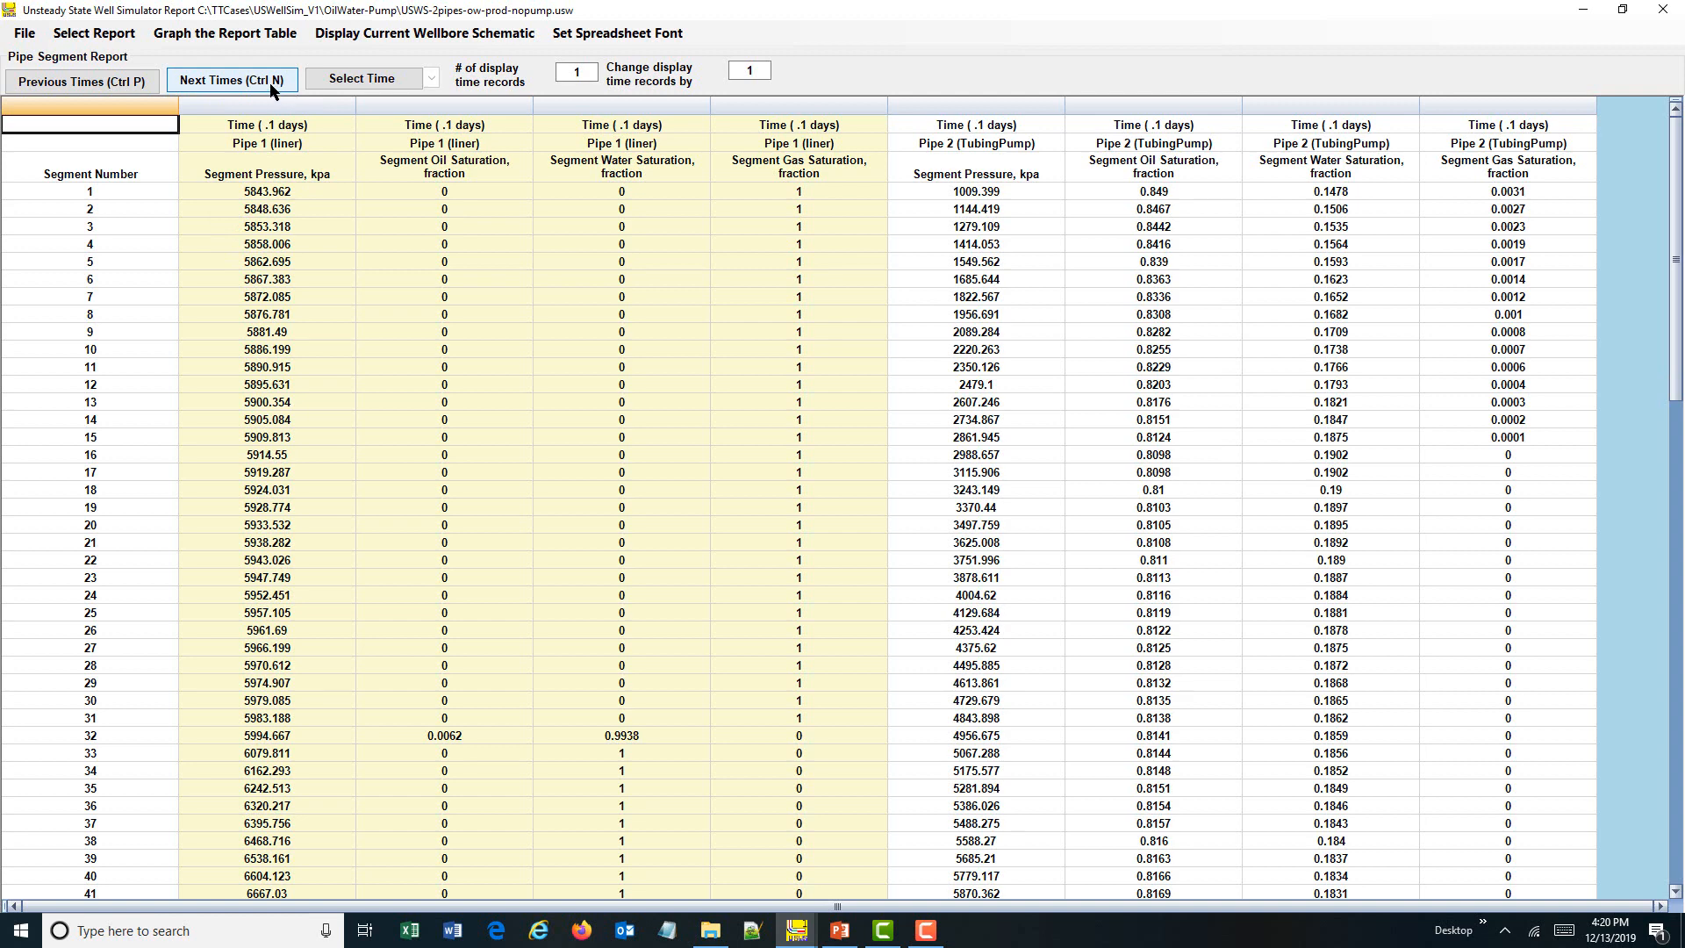
left_click(259, 85)
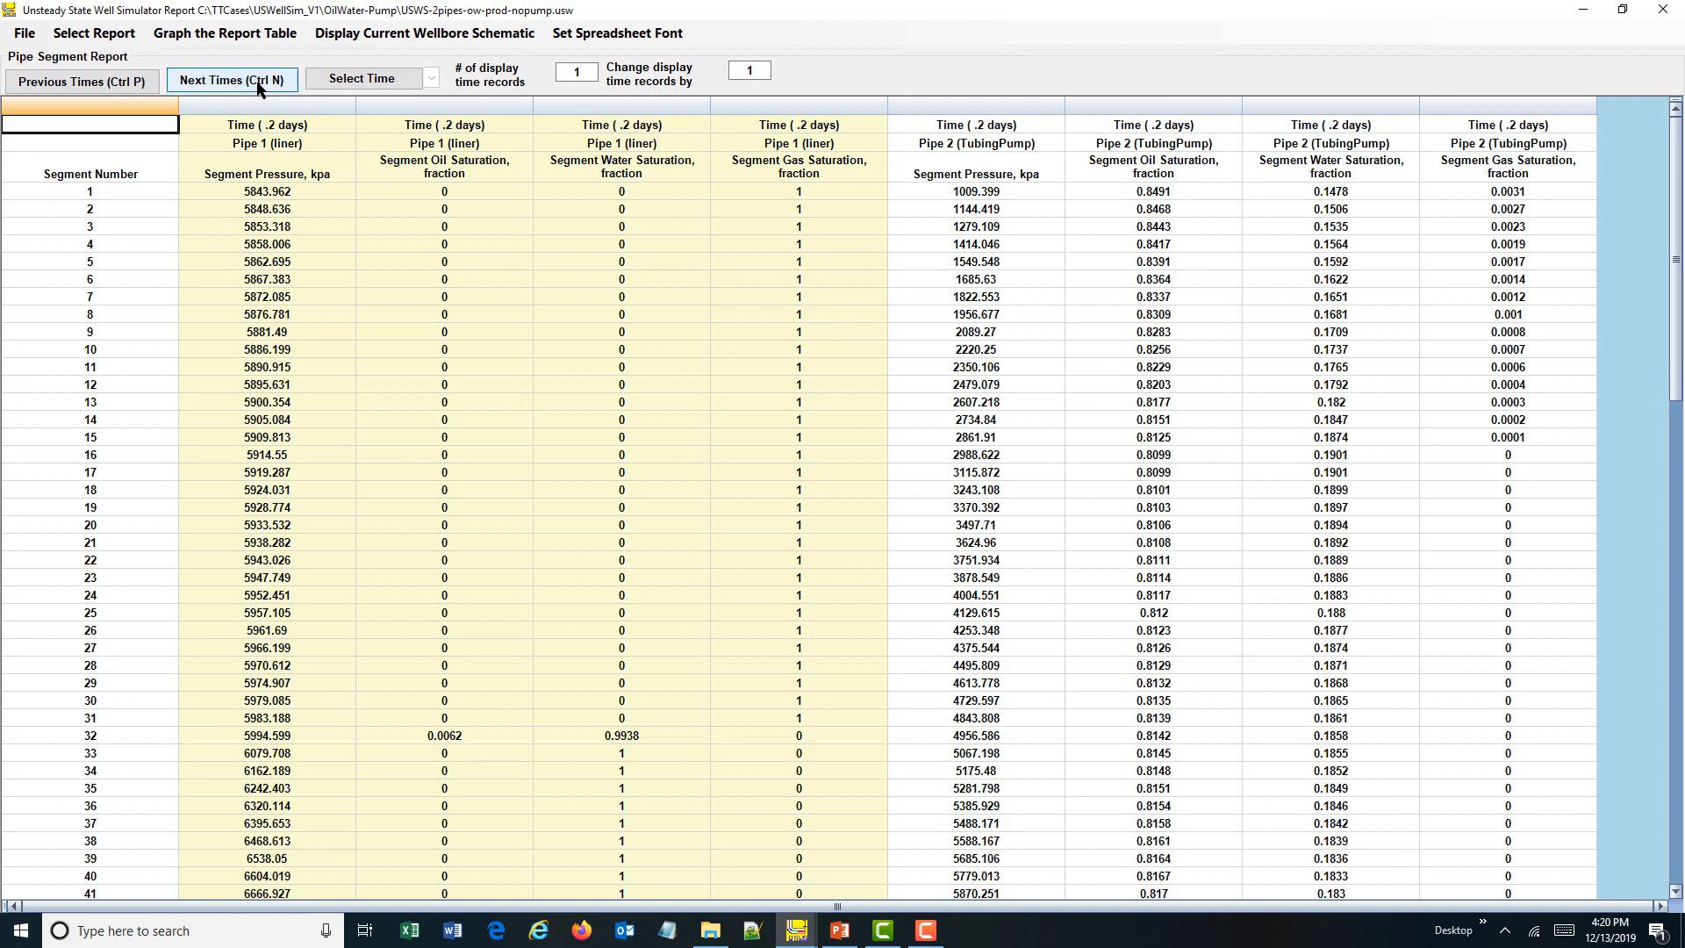
left_click(259, 88)
scroll(290, 186, "down", 2)
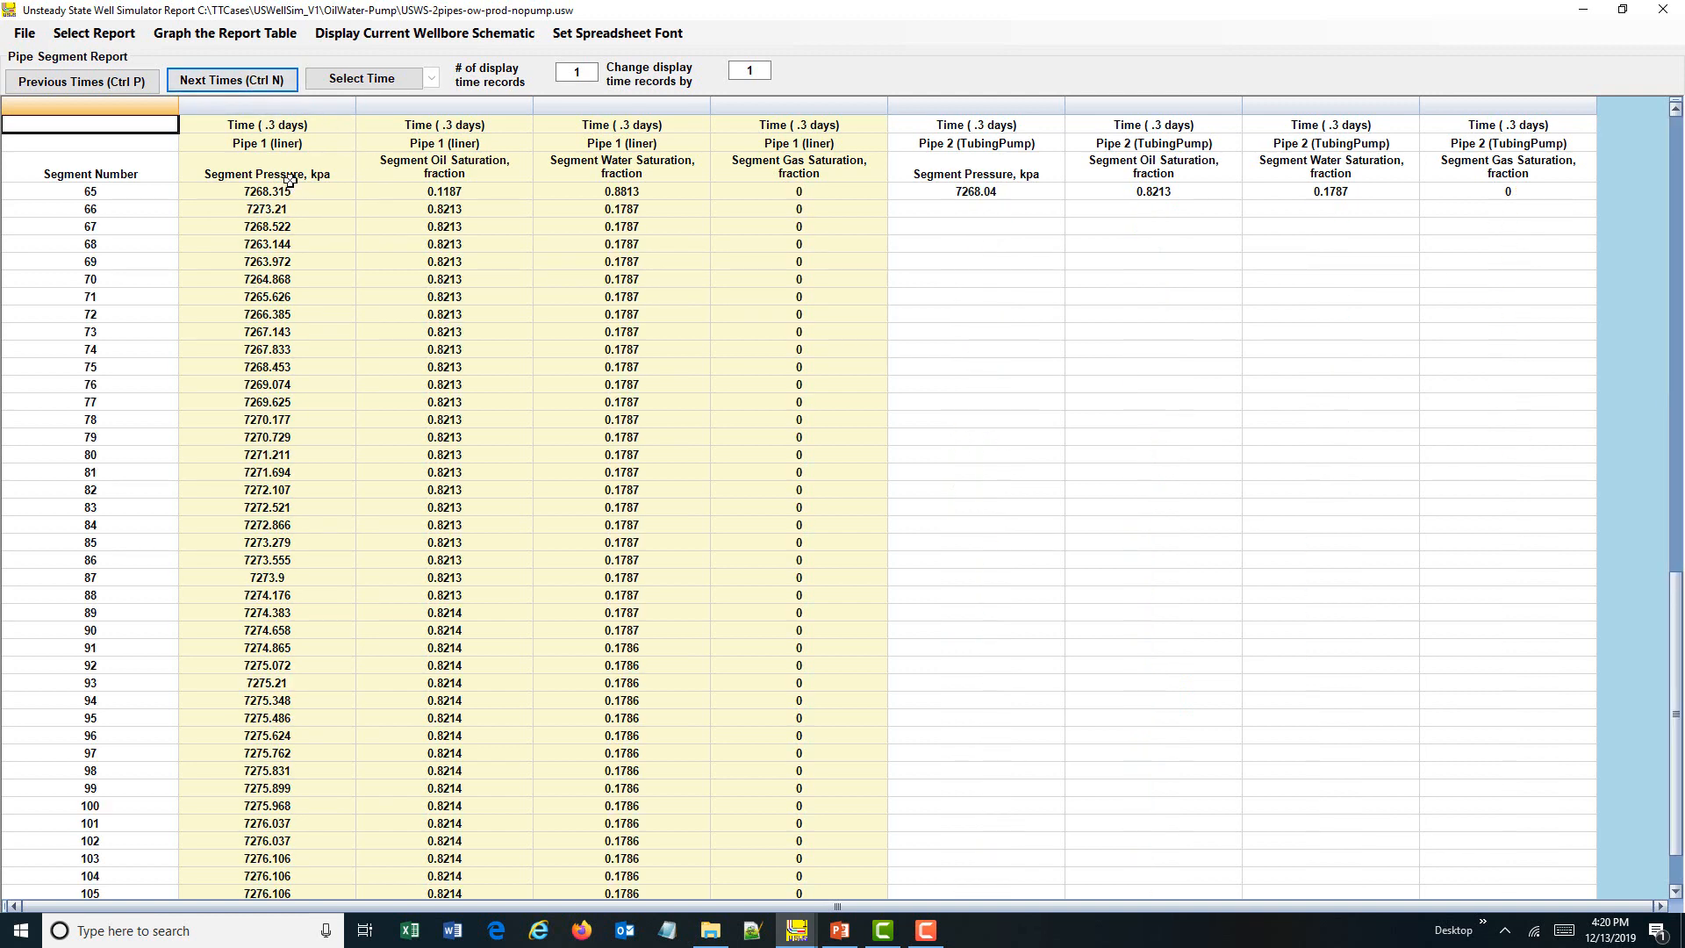
scroll(286, 180, "up", 1)
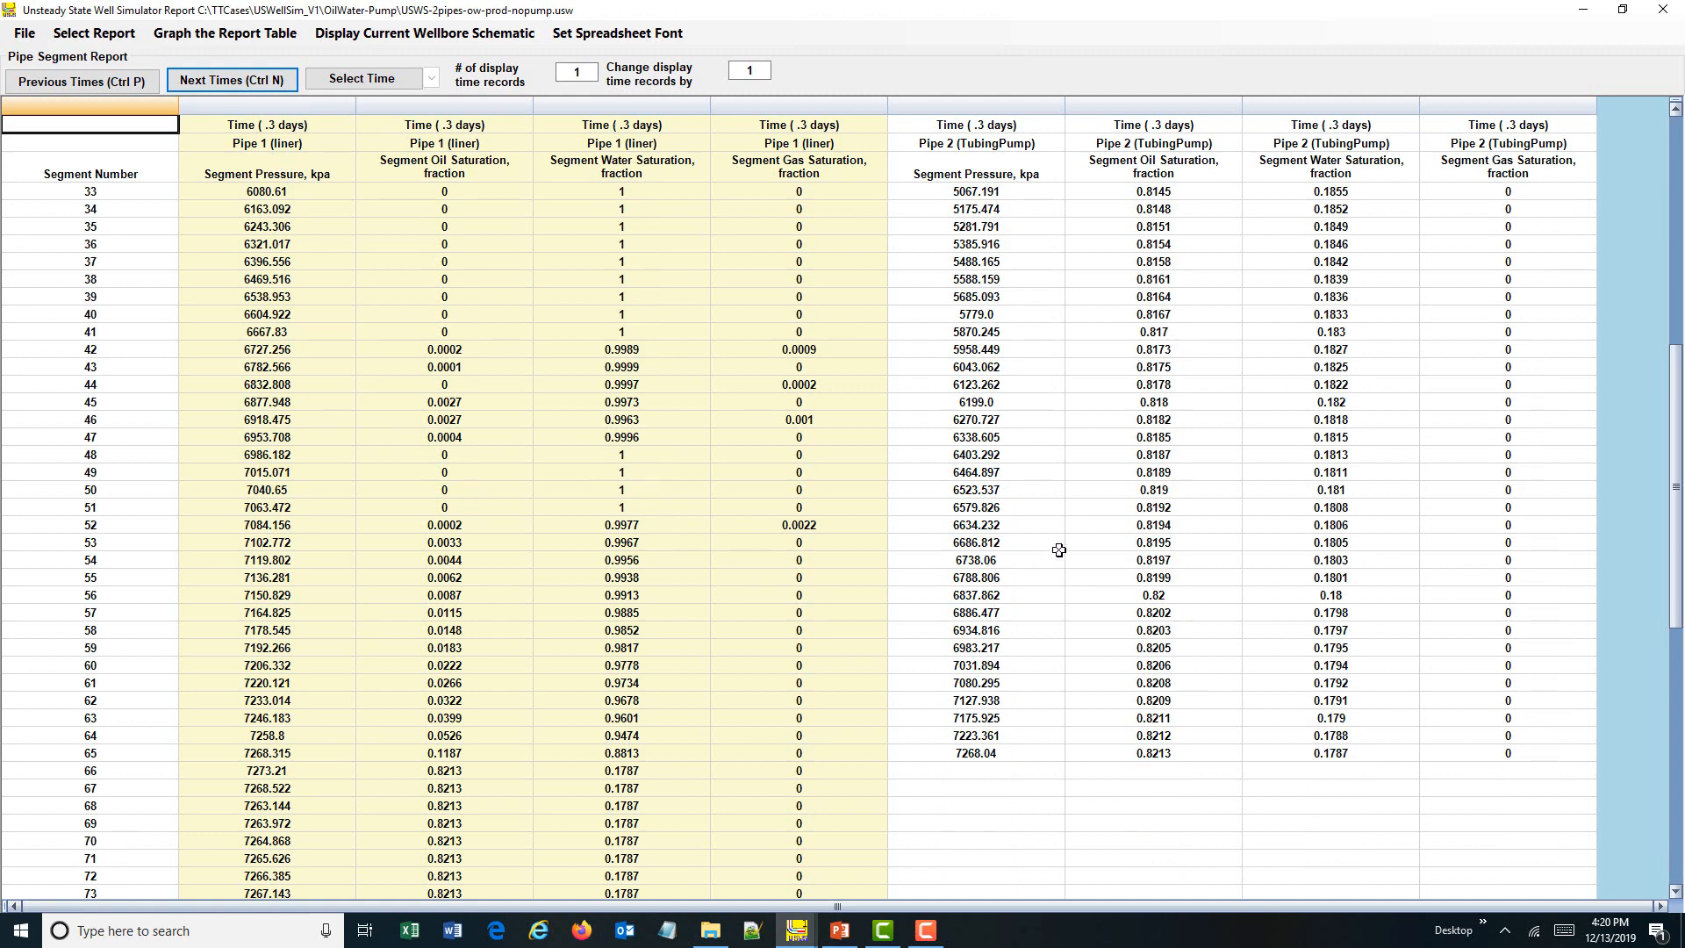
scroll(1060, 549, "up", 2)
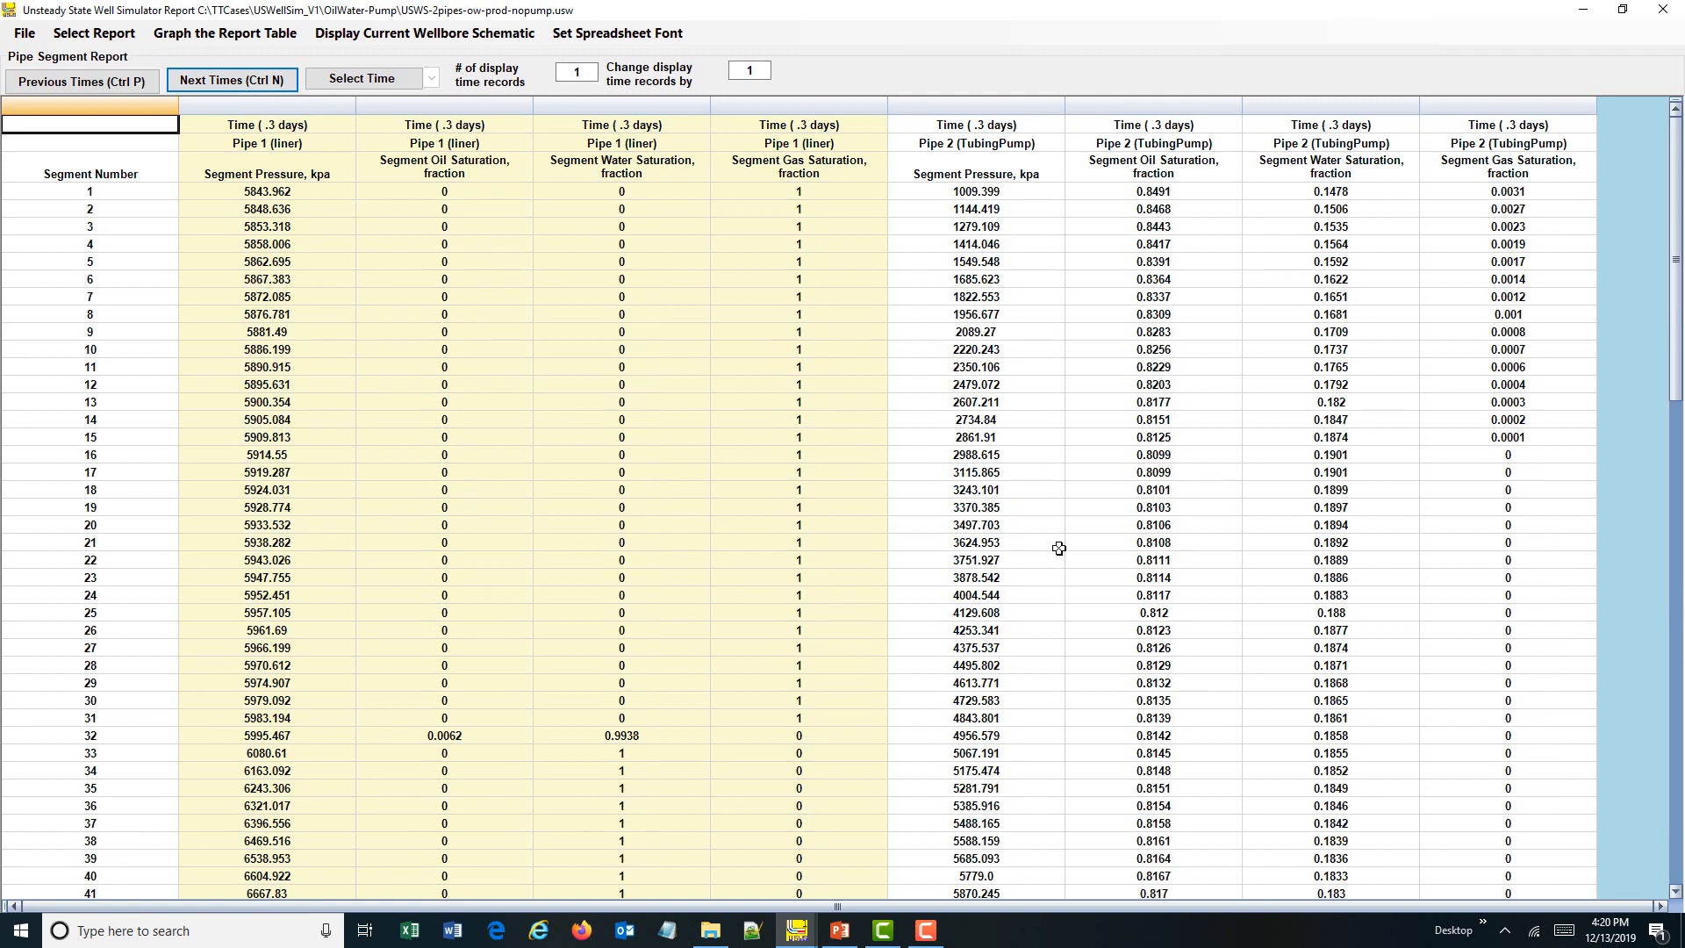
Step: Add the oil, water and gas rates flowing into the segment to the report parameters and regenerate the segment range report
left_click(94, 33)
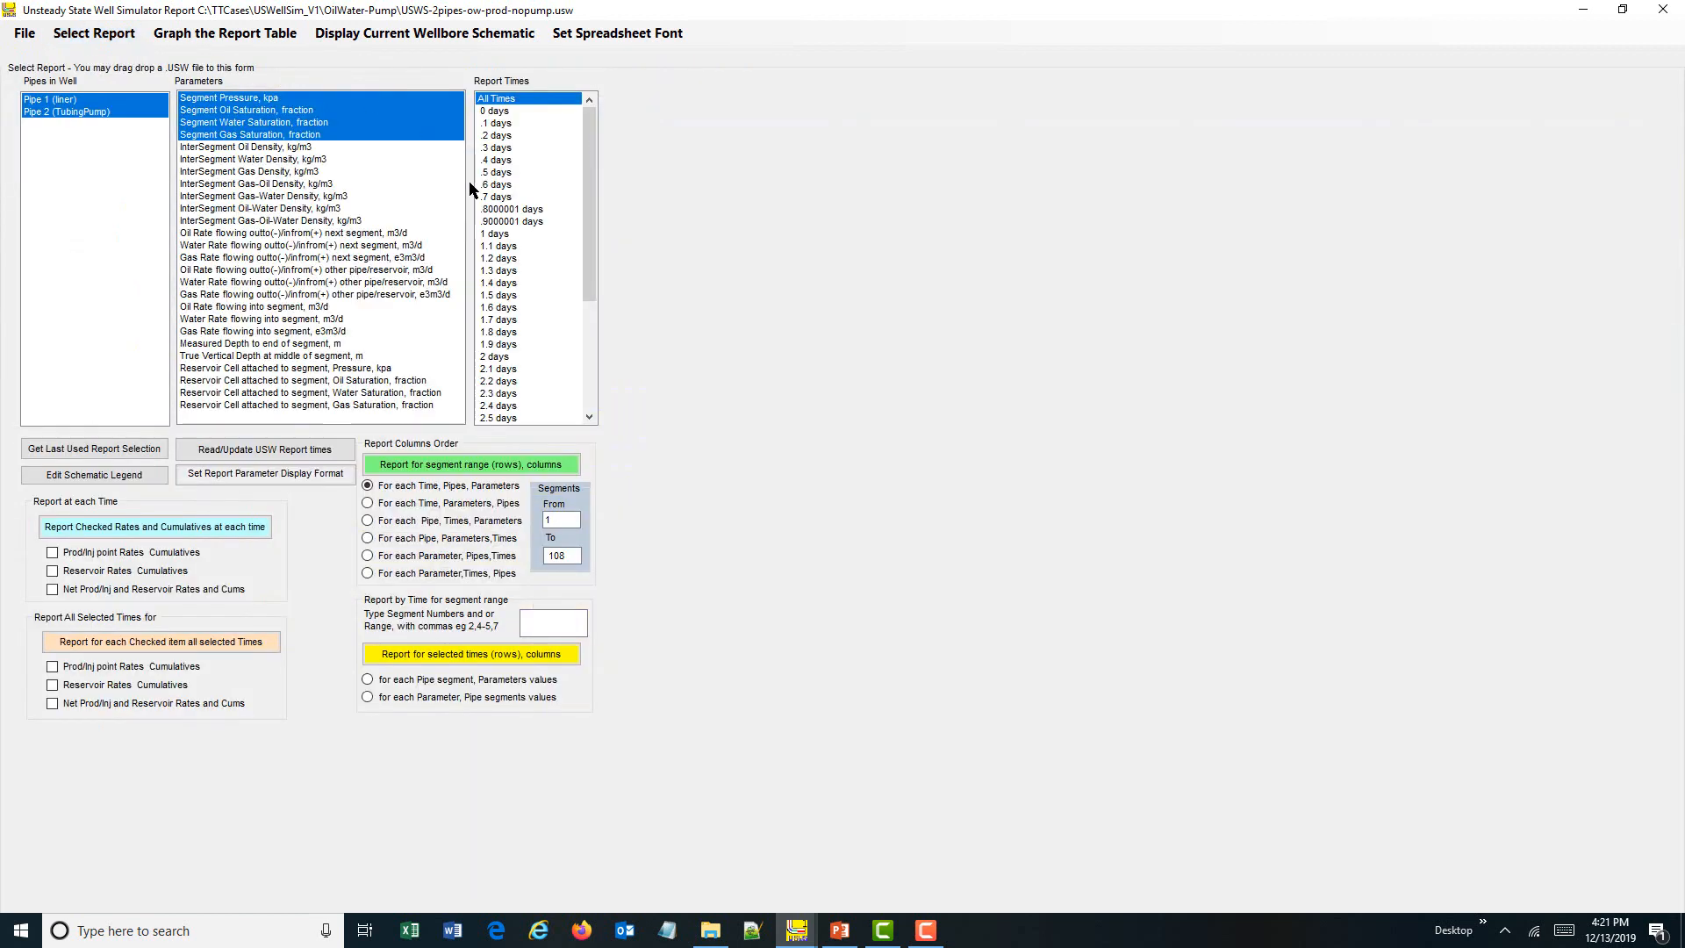
left_click(247, 272)
left_click(247, 272)
left_click(254, 307)
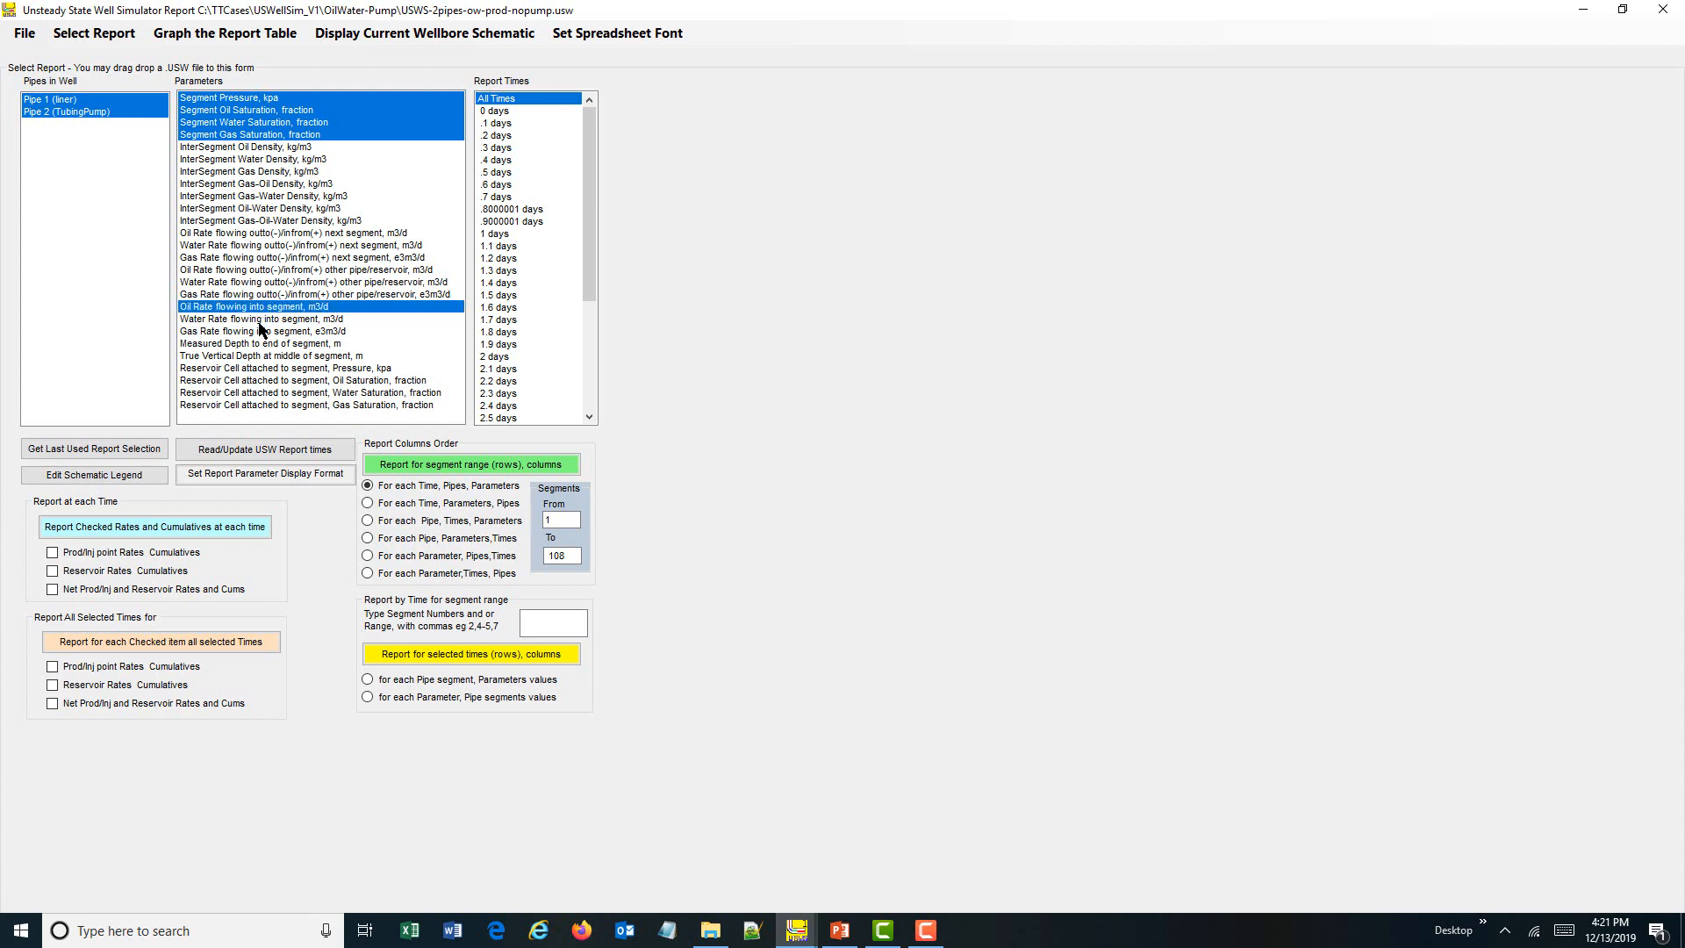
left_click(261, 320)
left_click(265, 332)
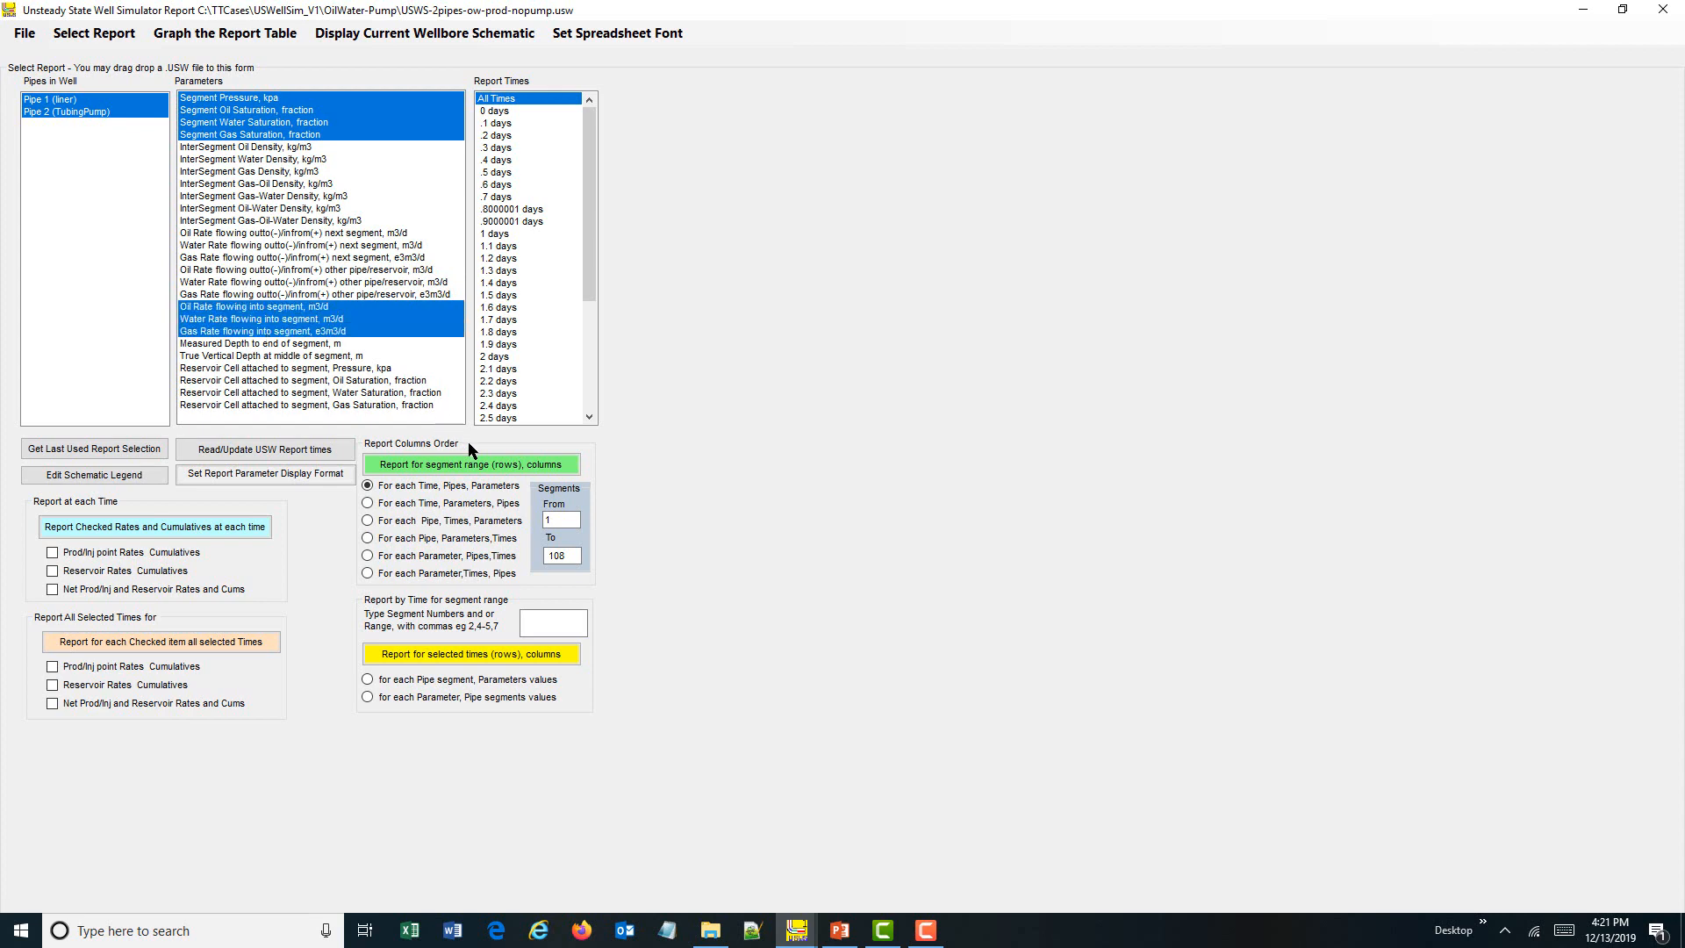
left_click(463, 467)
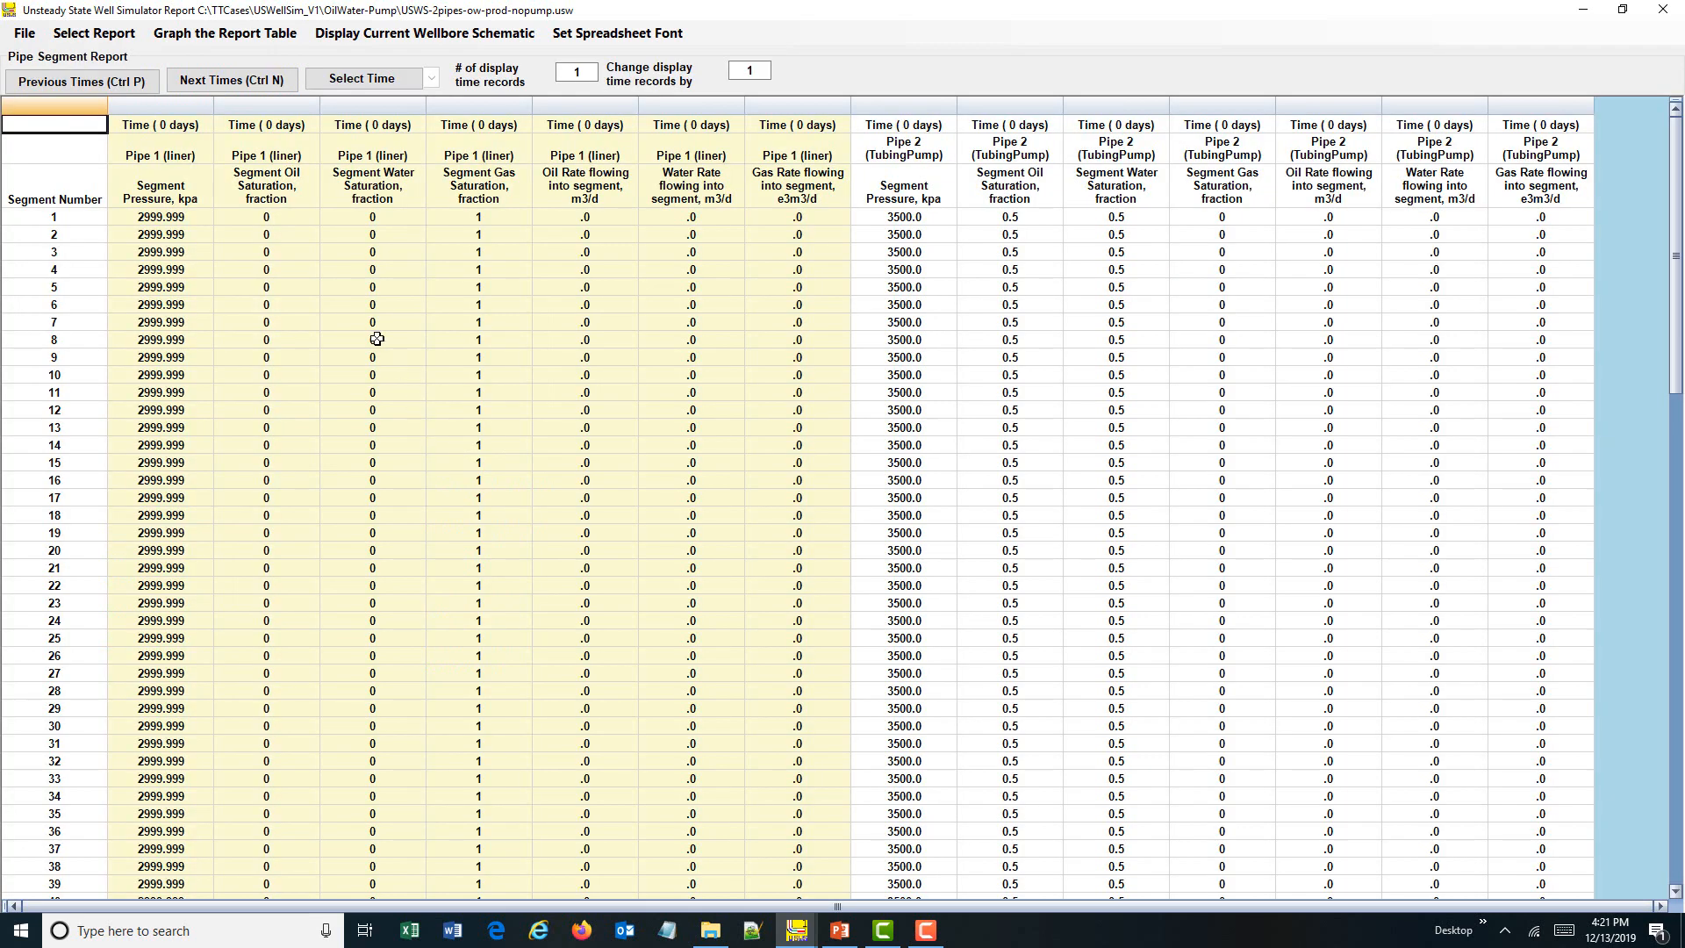
Step: Advance the report to 0.1 days and check the TubingPump pressures at segments 16 and 17 against the gas saturations
left_click(242, 81)
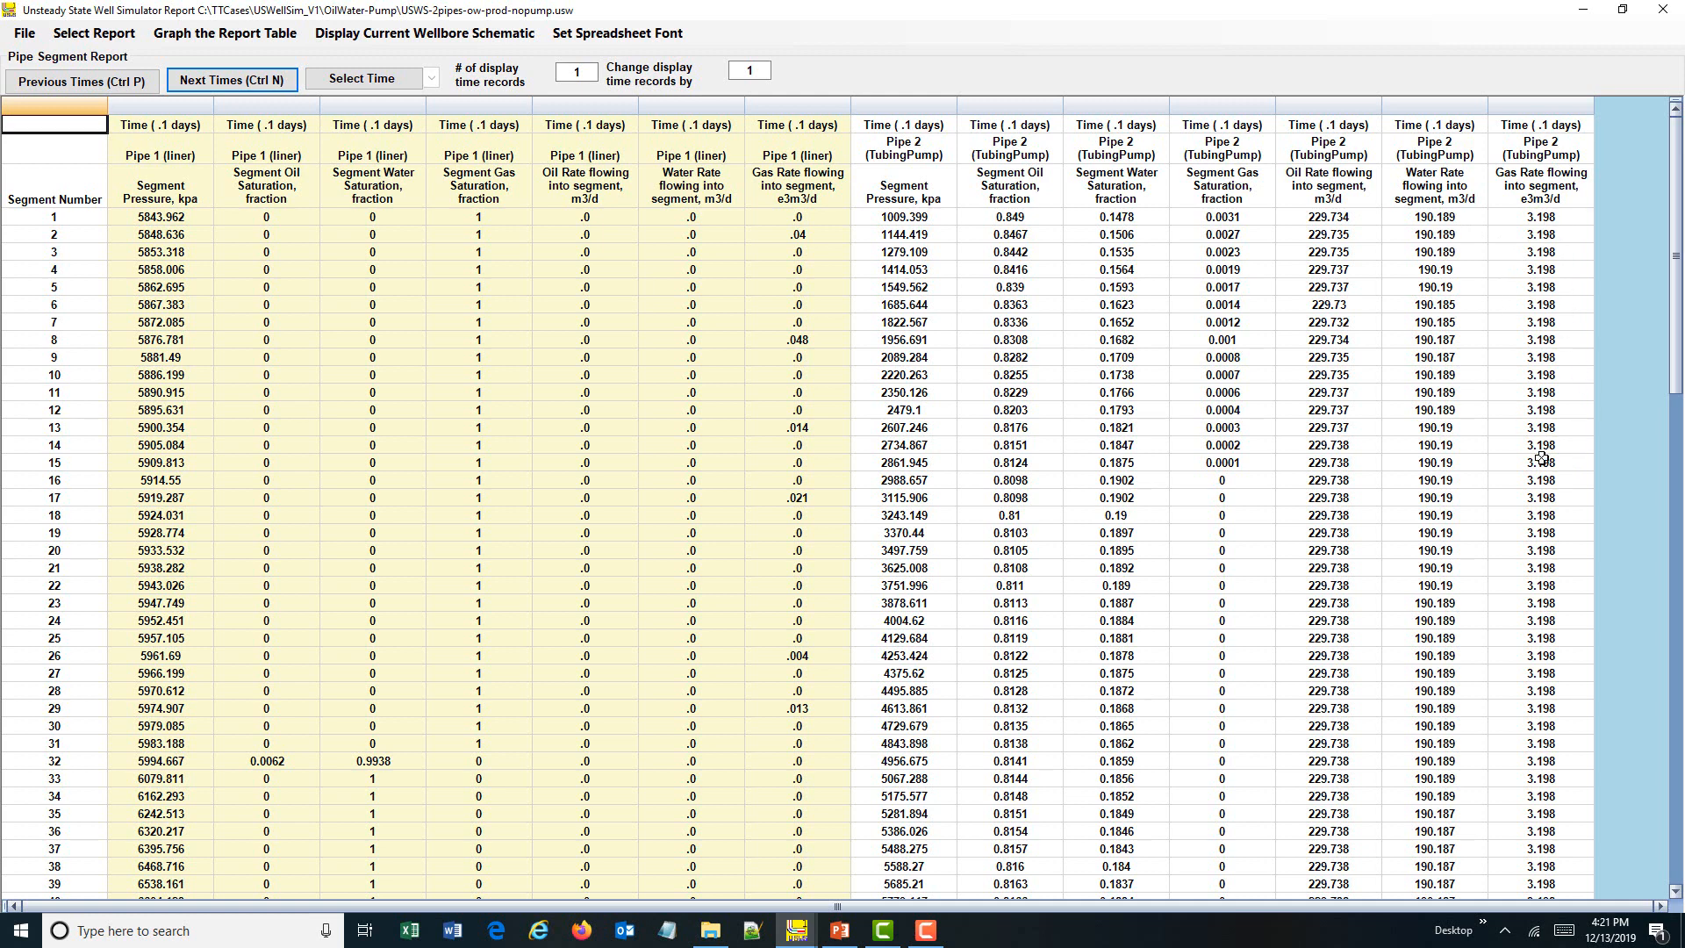
left_click(906, 483)
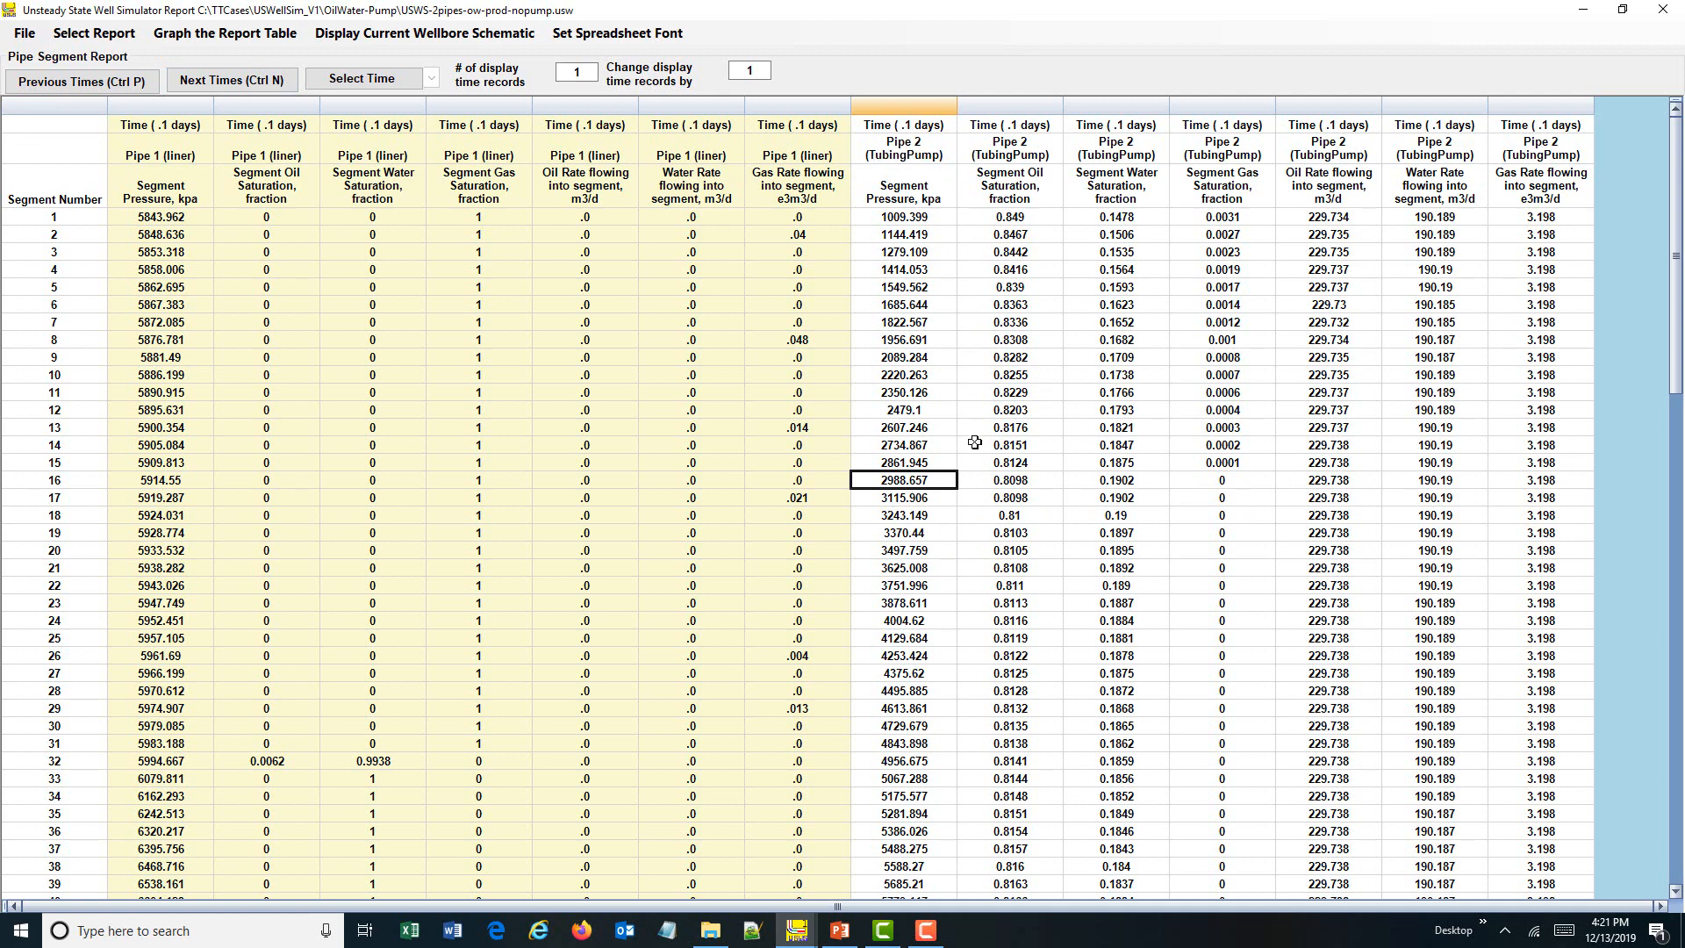
left_click(907, 501)
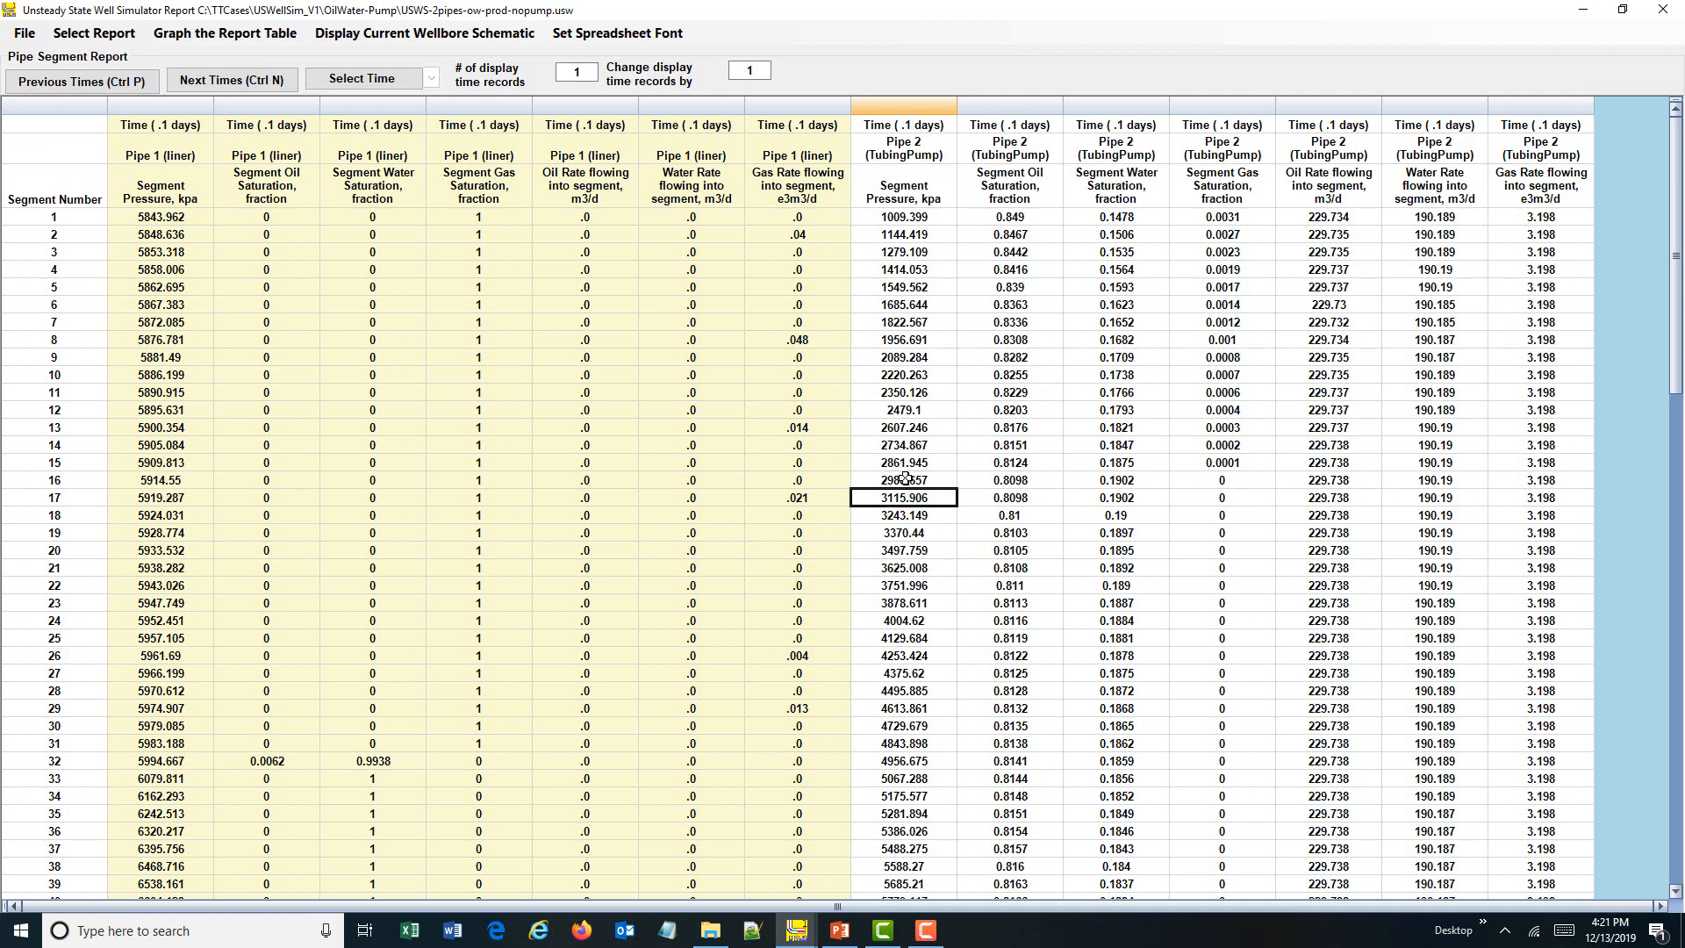
left_click(905, 479)
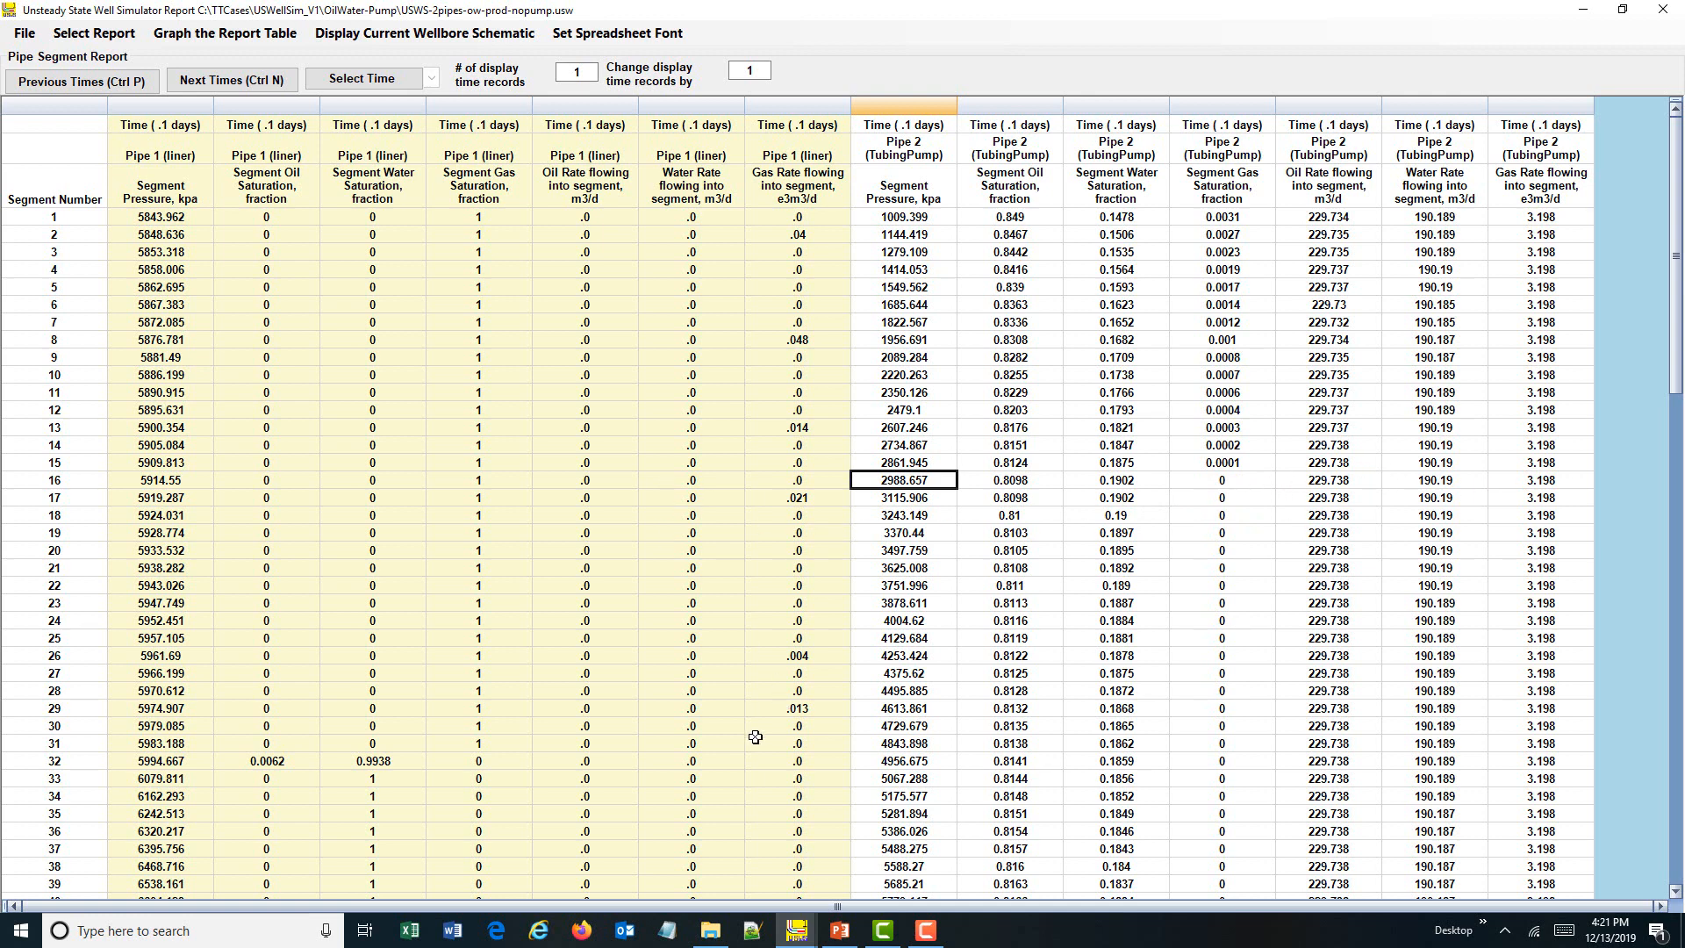
Step: Examine the oil, water and gas rates flowing into the liner from segment 108 up to segment 66
scroll(754, 737, "down", 20)
scroll(626, 710, "up", 13)
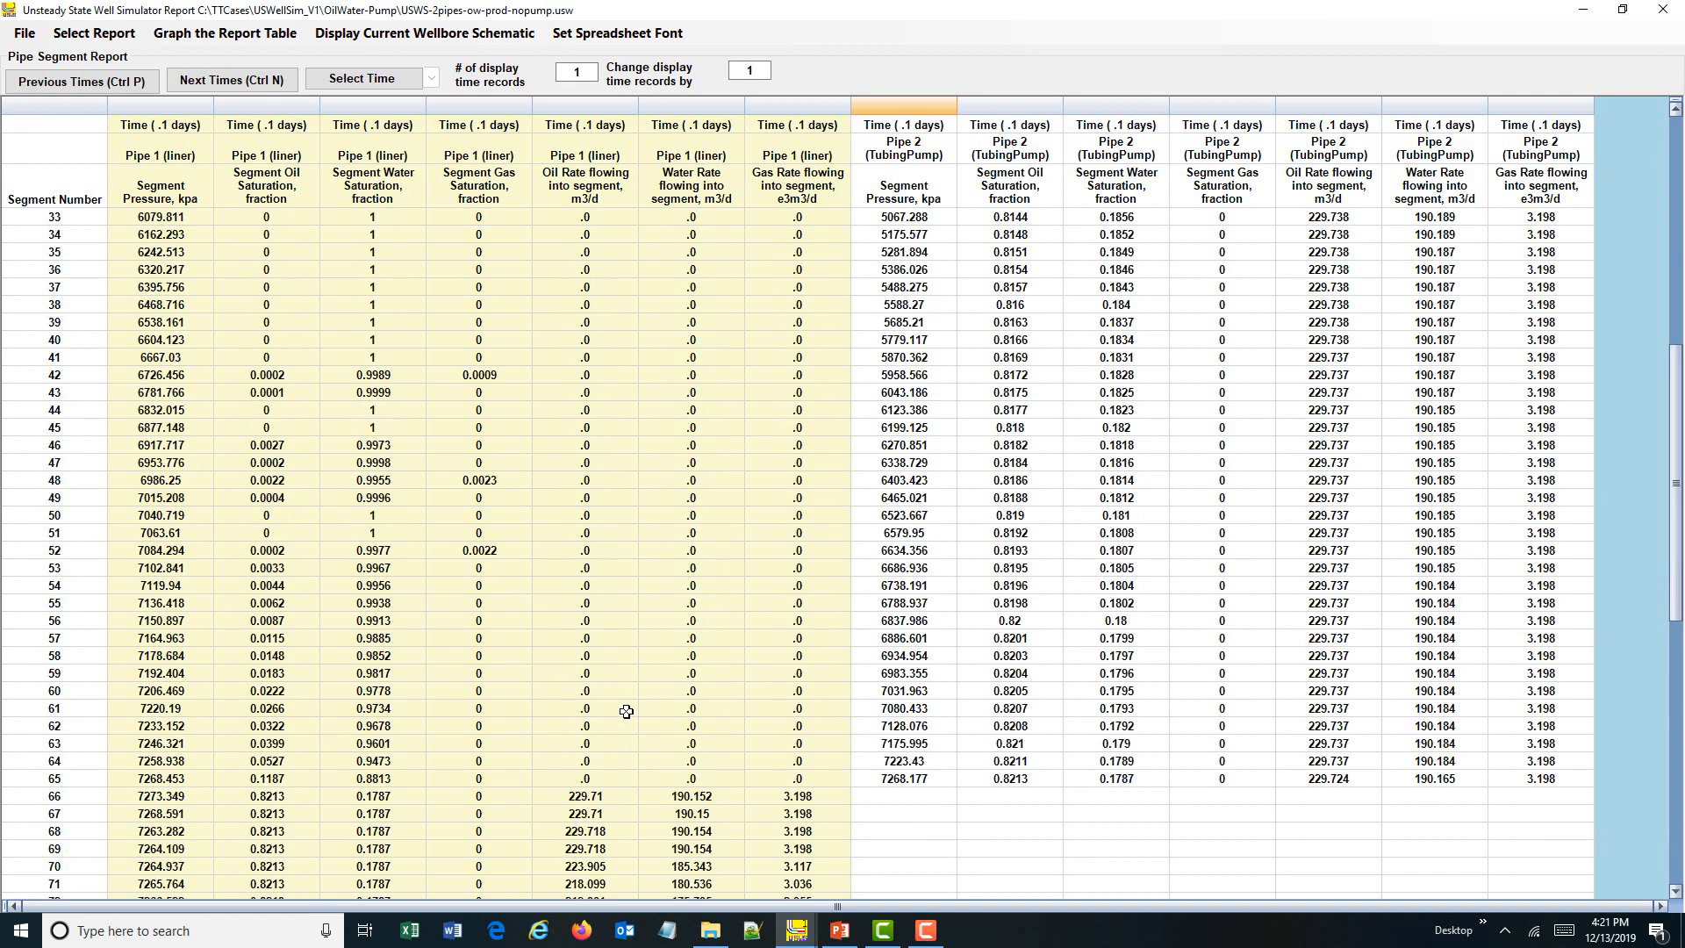
scroll(671, 748, "down", 14)
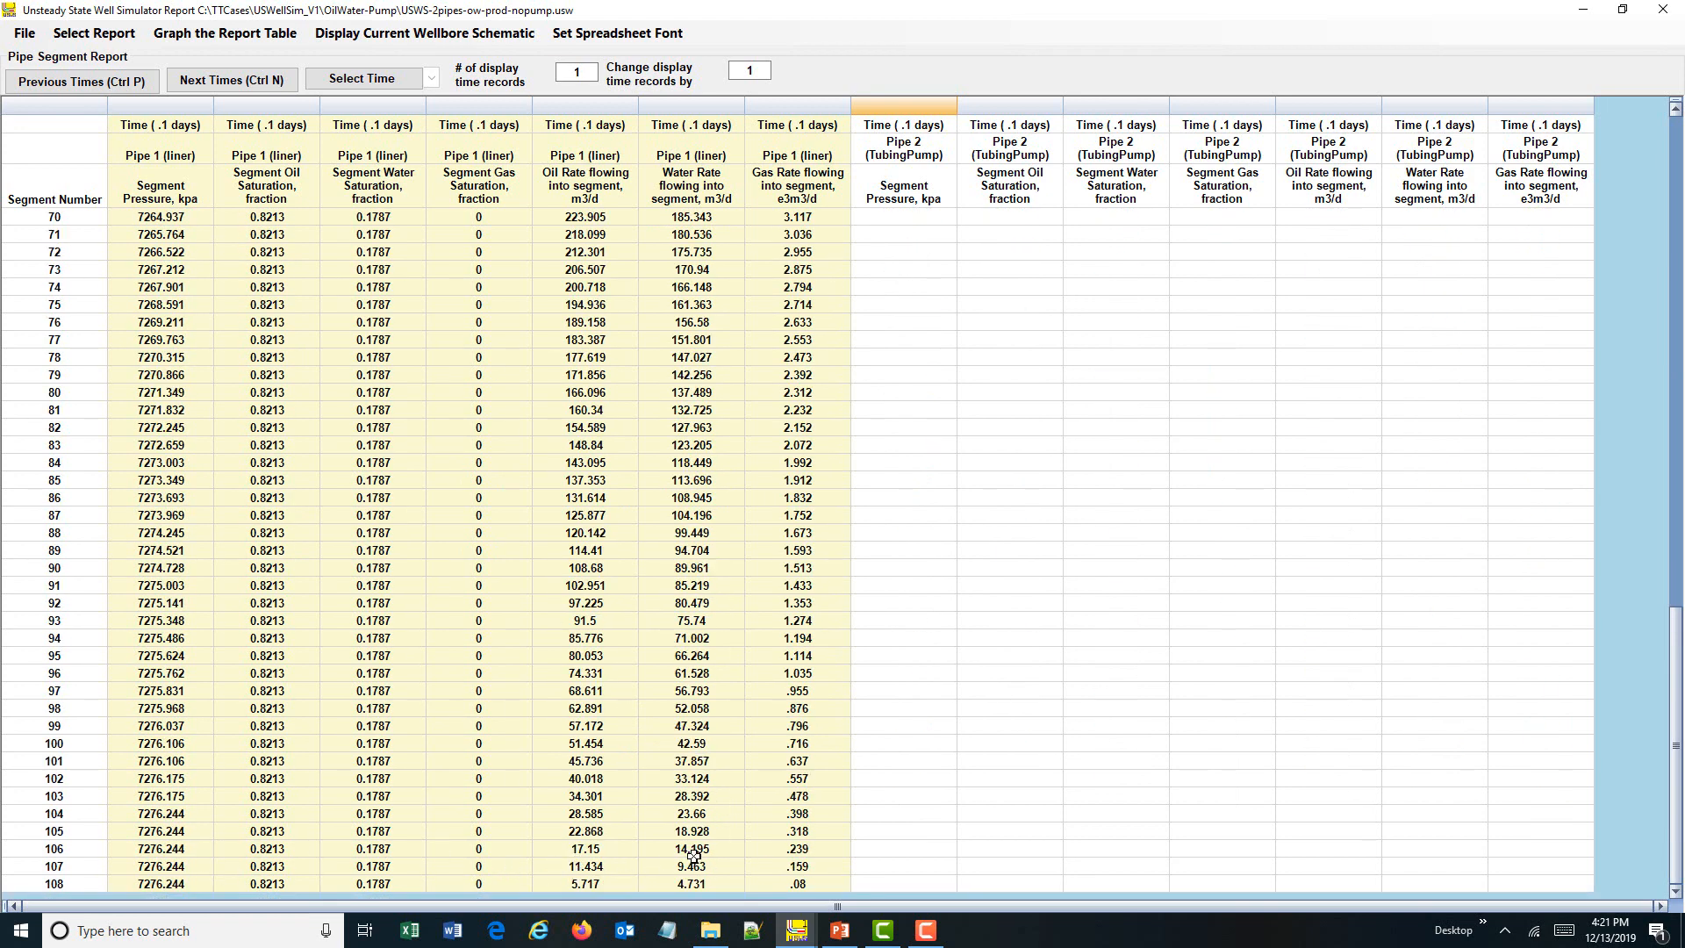
scroll(694, 856, "up", 11)
scroll(698, 855, "down", 11)
scroll(580, 714, "up", 11)
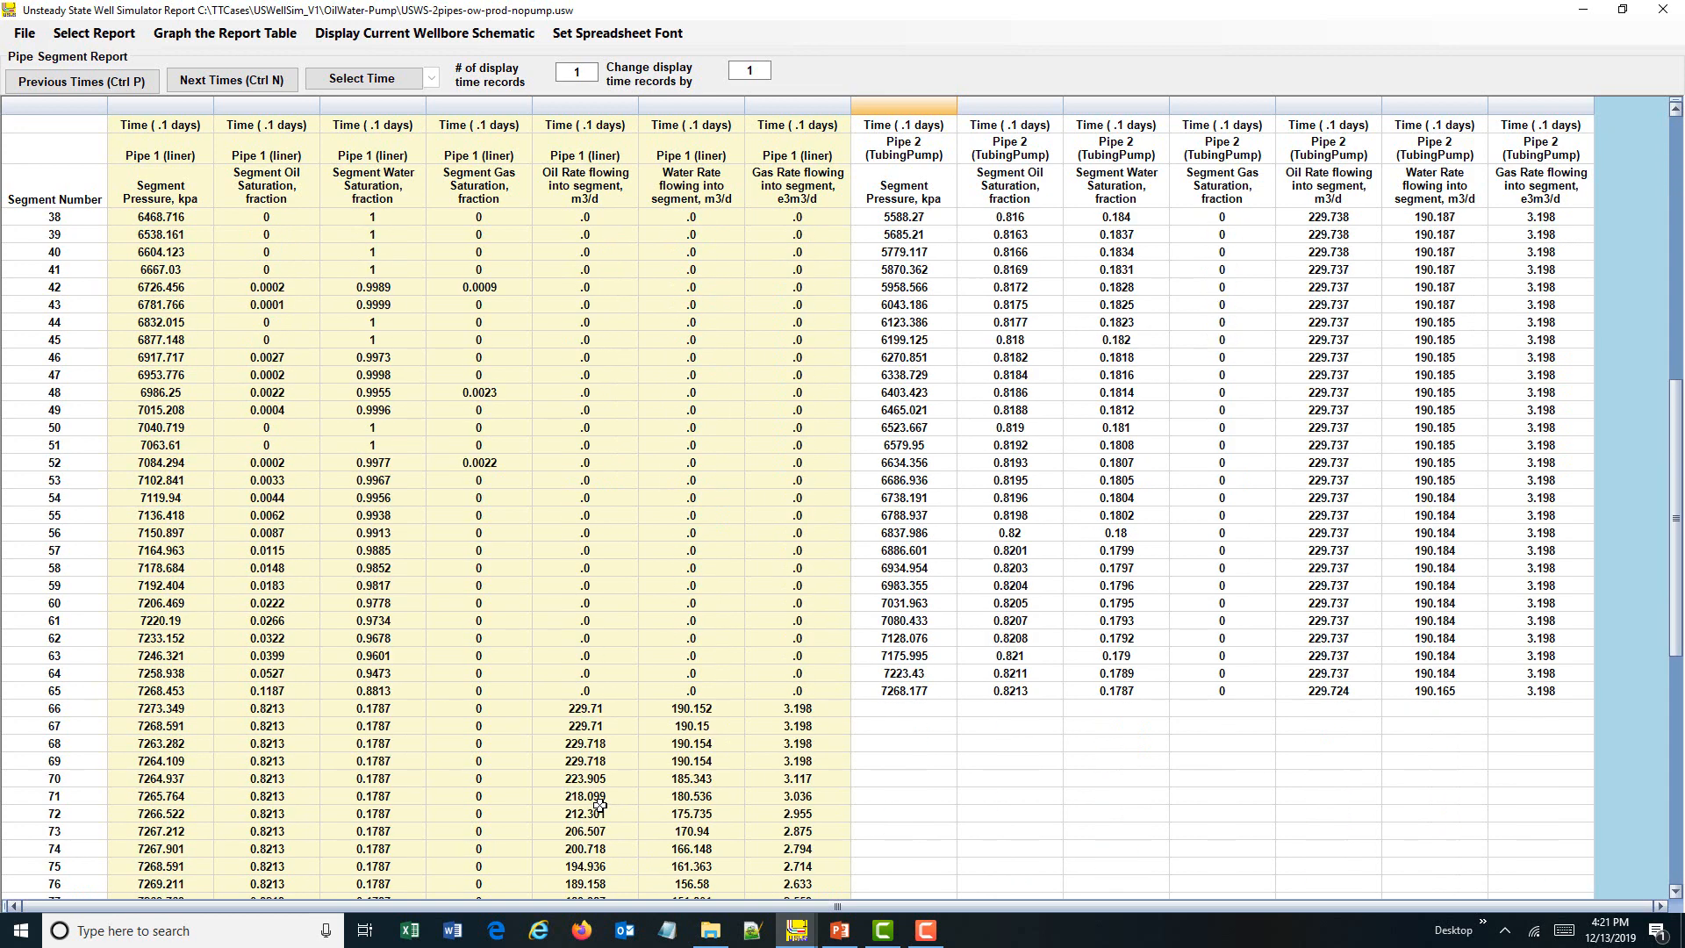
left_click(587, 709)
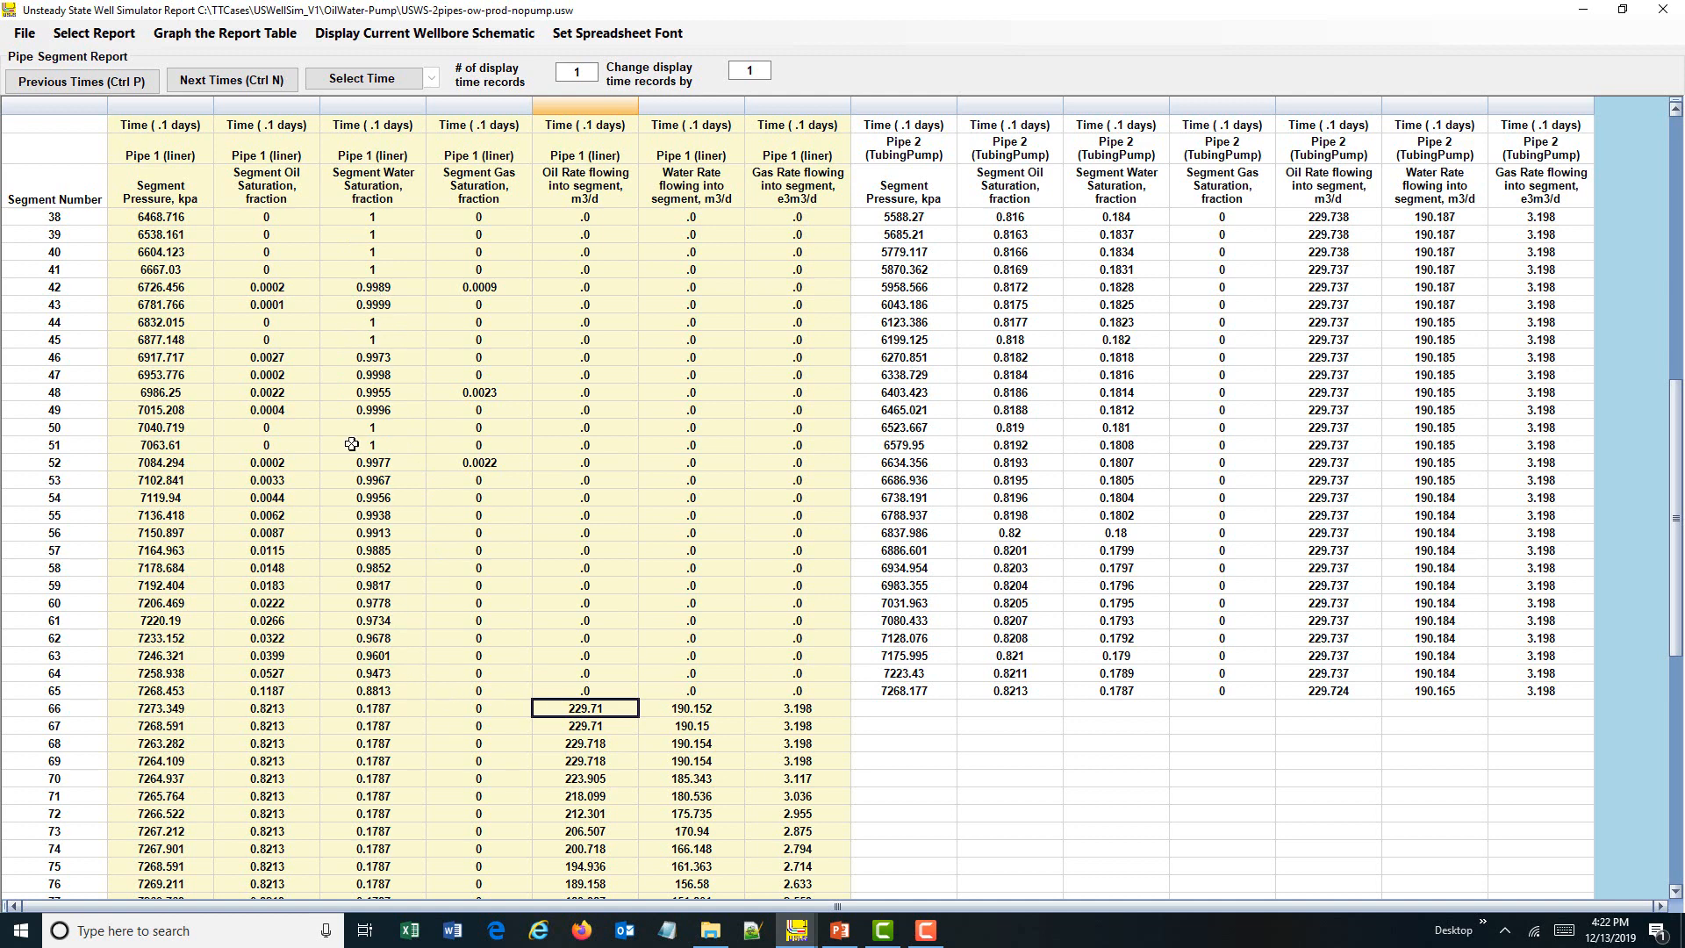
Step: Advance the segment report through its time records to 1 day to compare pressures and flow rates
left_click(242, 82)
left_click(235, 81)
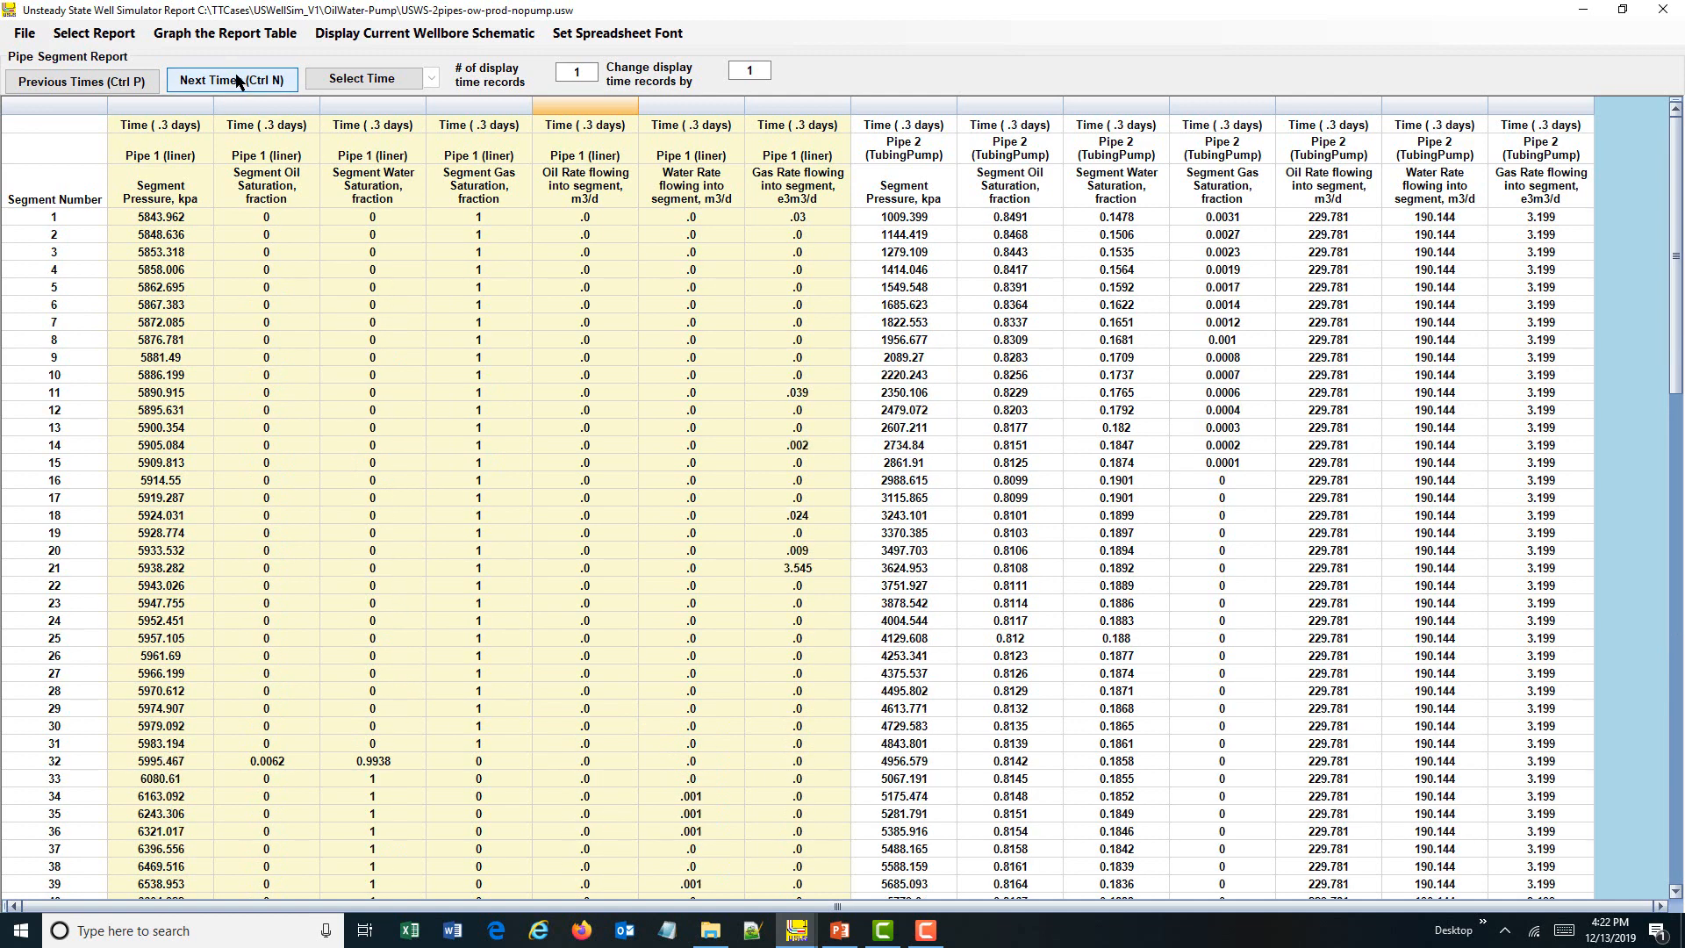
left_click(235, 81)
left_click(235, 81)
left_click(235, 81)
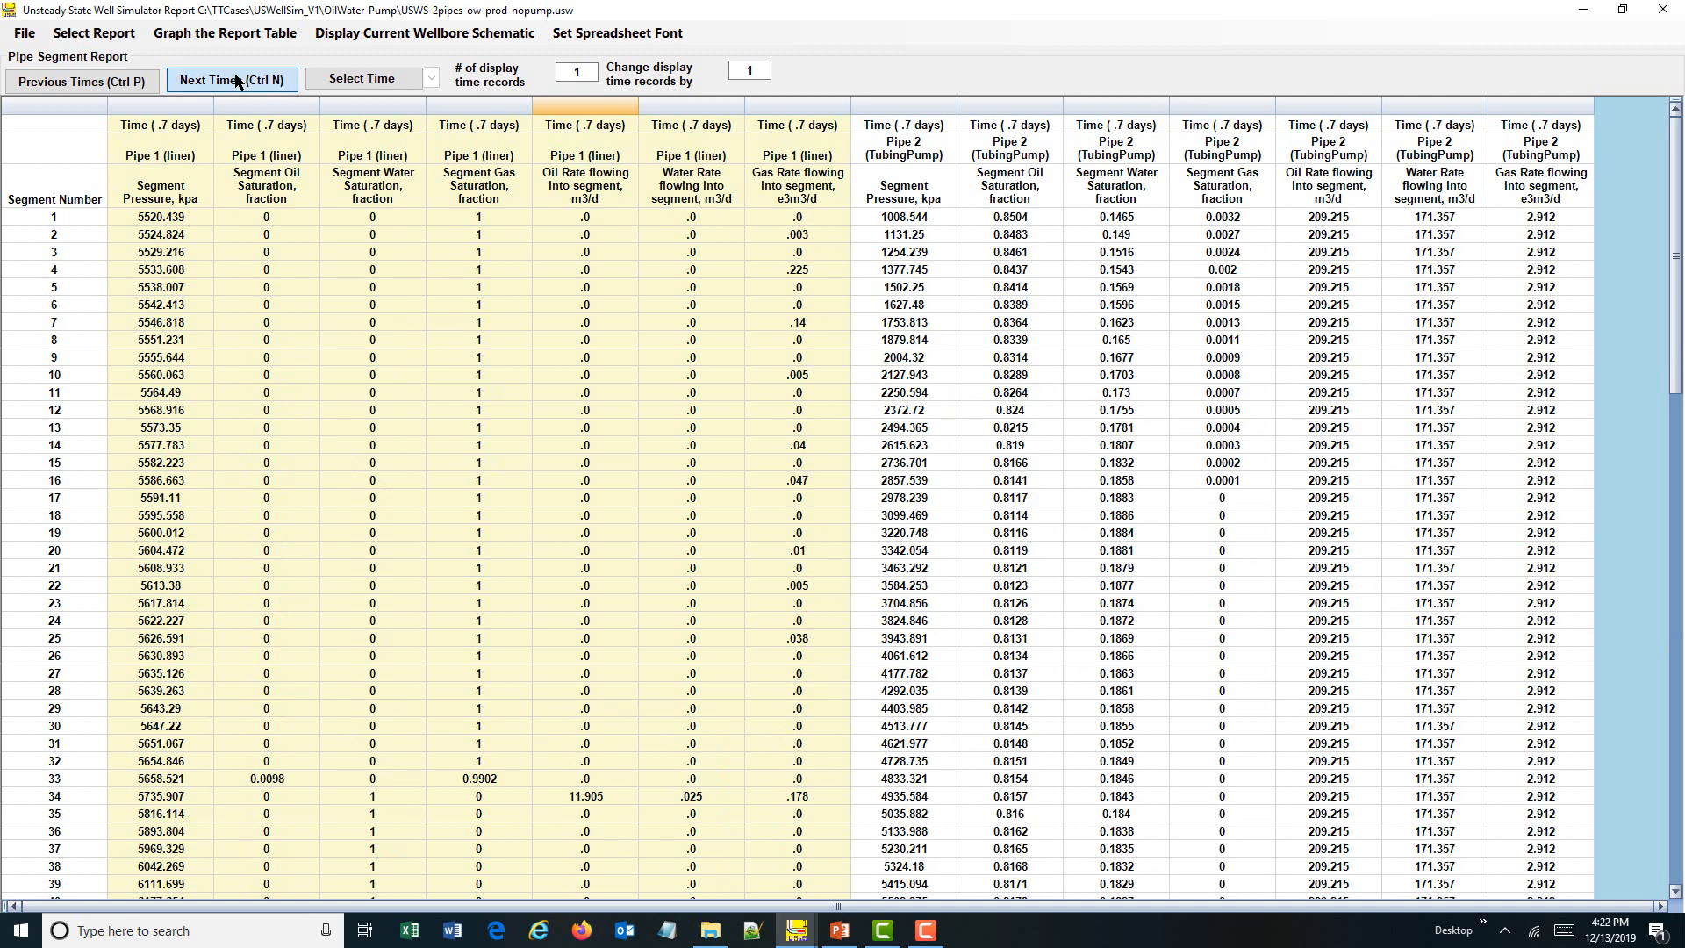
left_click(235, 81)
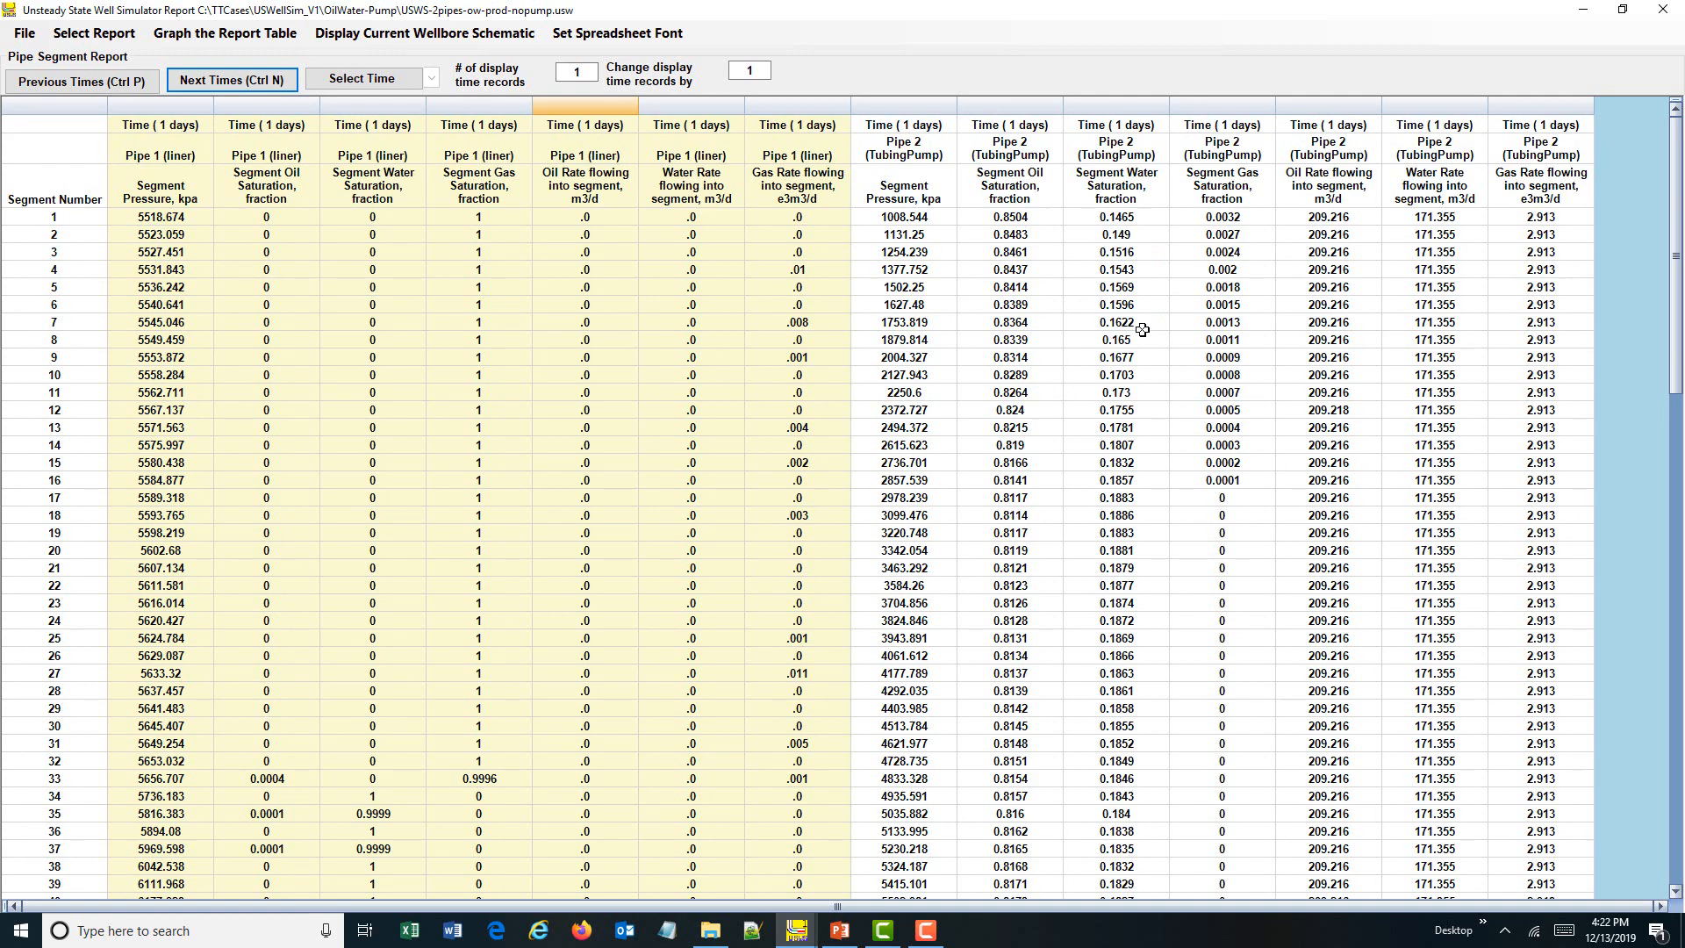
Step: Replace the All Times selection in the report setup with the times 0.5, 1, 1.5, 2 and 2.5 days
left_click(105, 37)
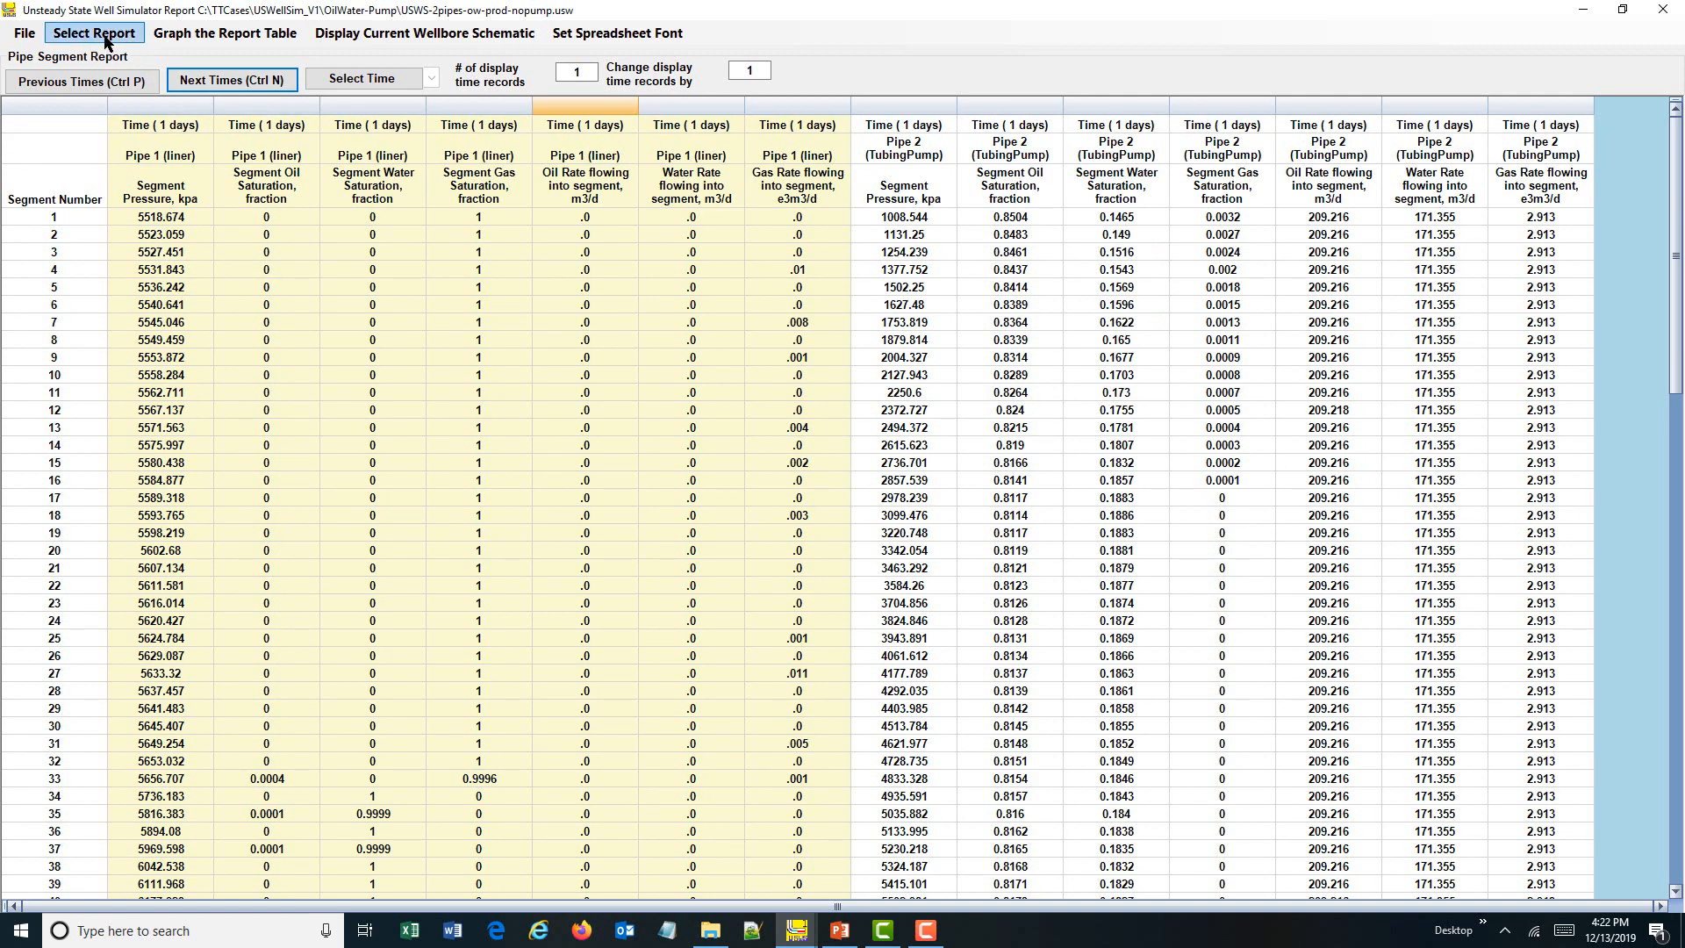
left_click(514, 174)
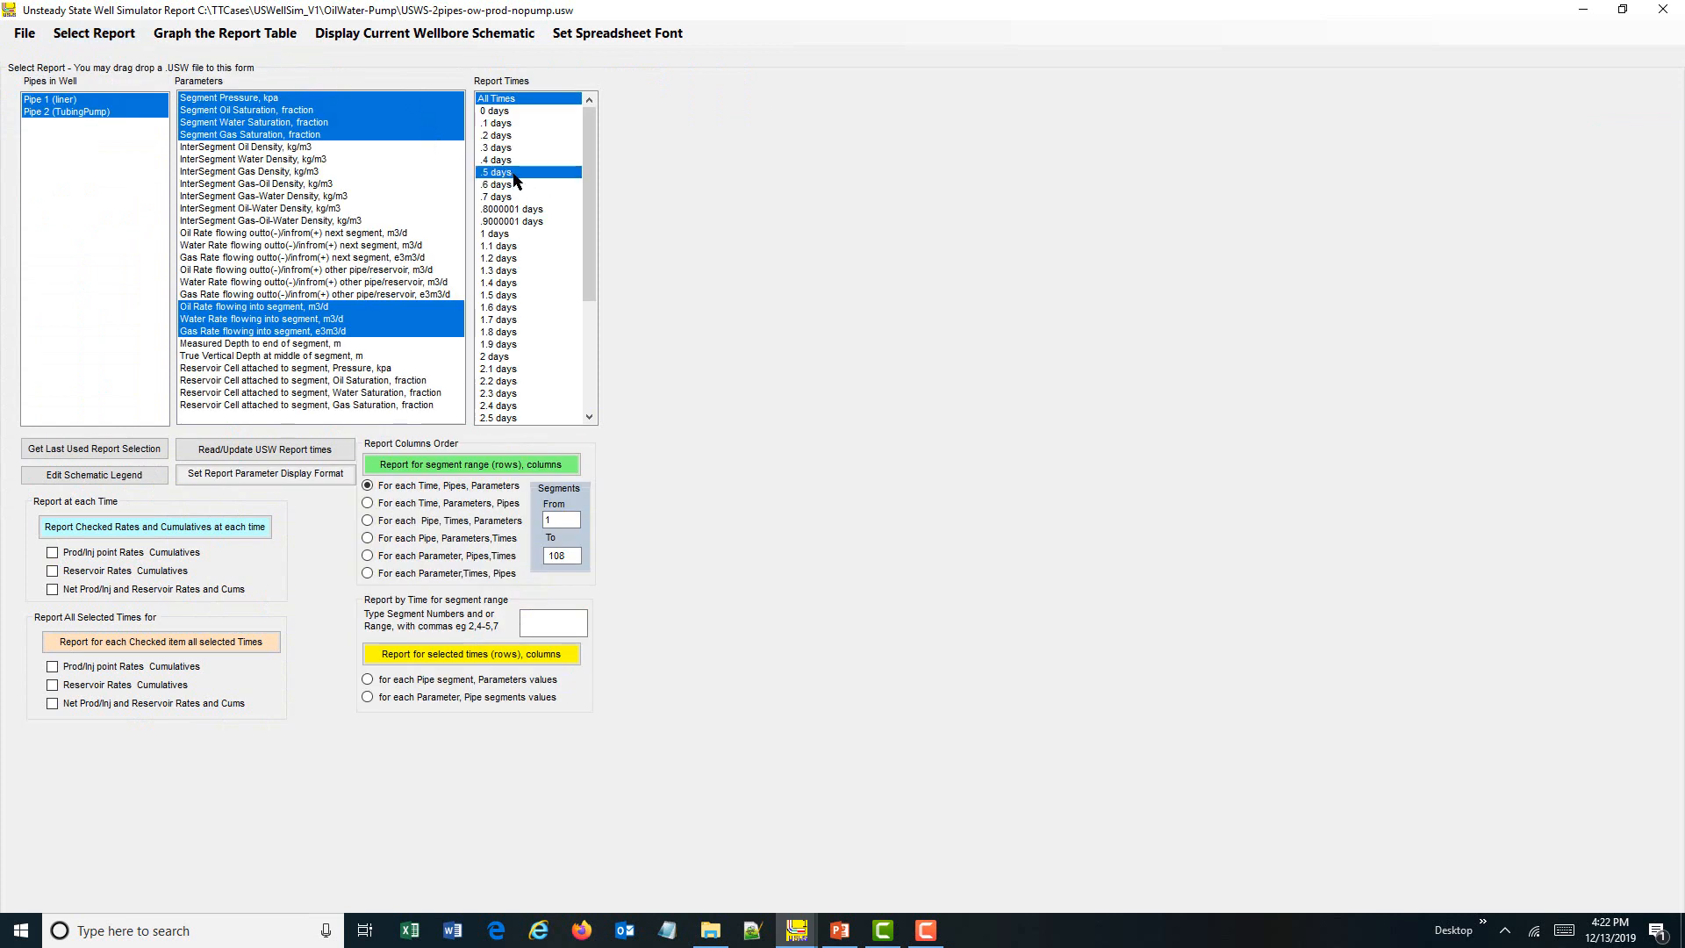
left_click(502, 100)
left_click(517, 295)
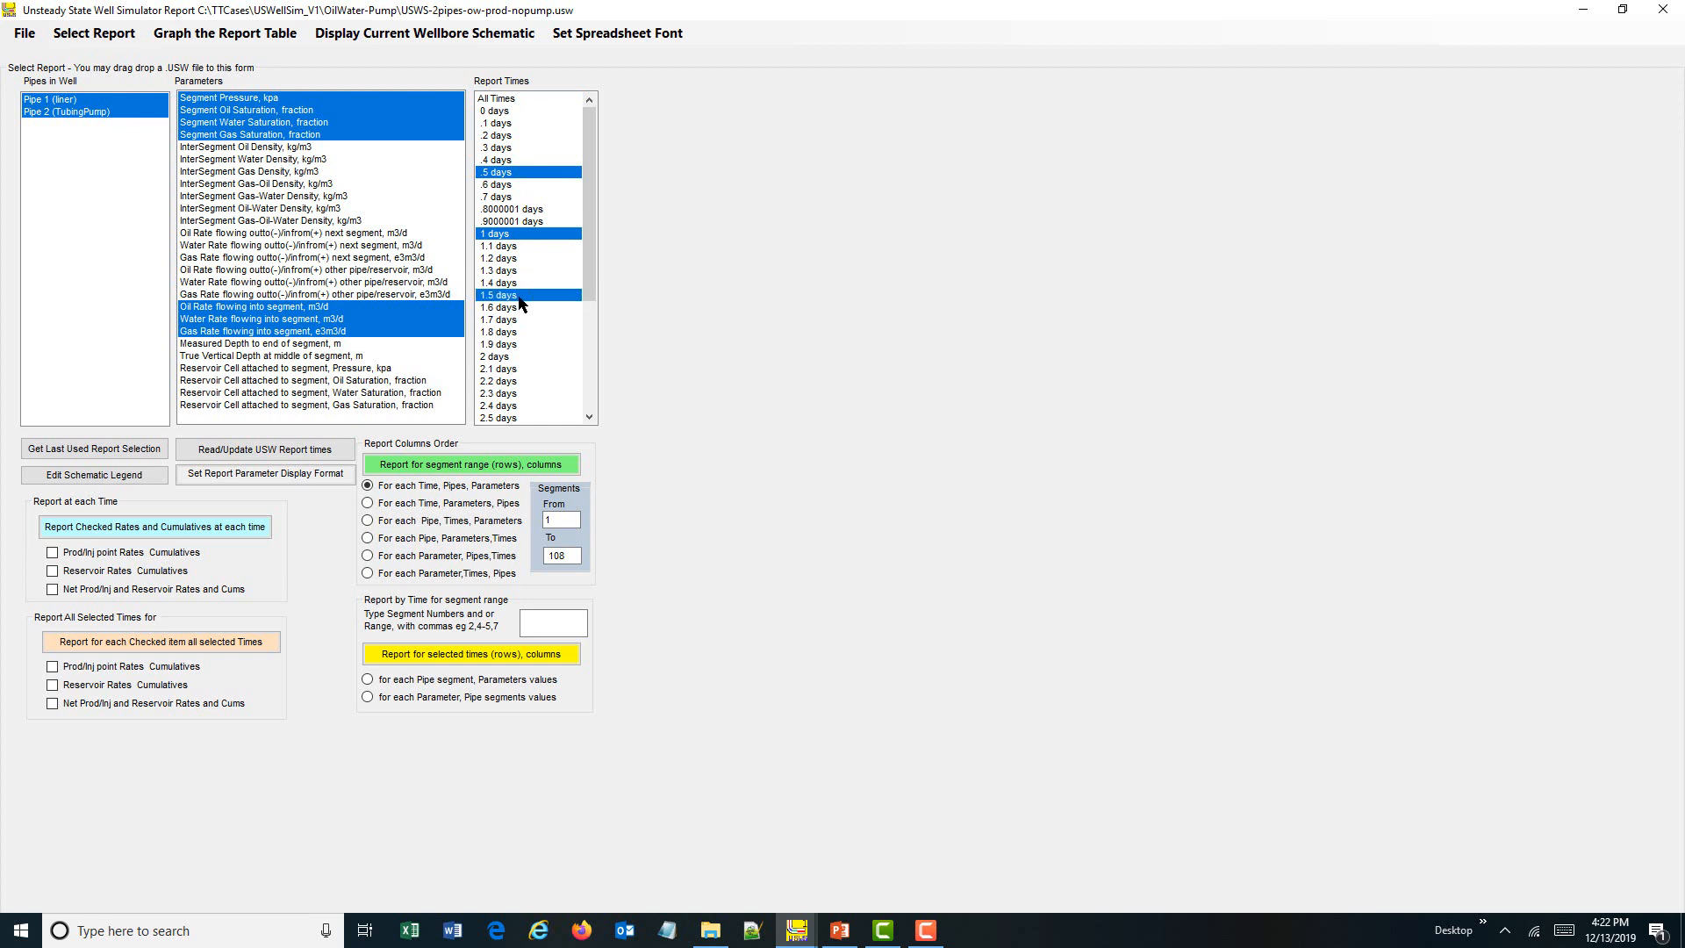
left_click(525, 357)
left_click(589, 416)
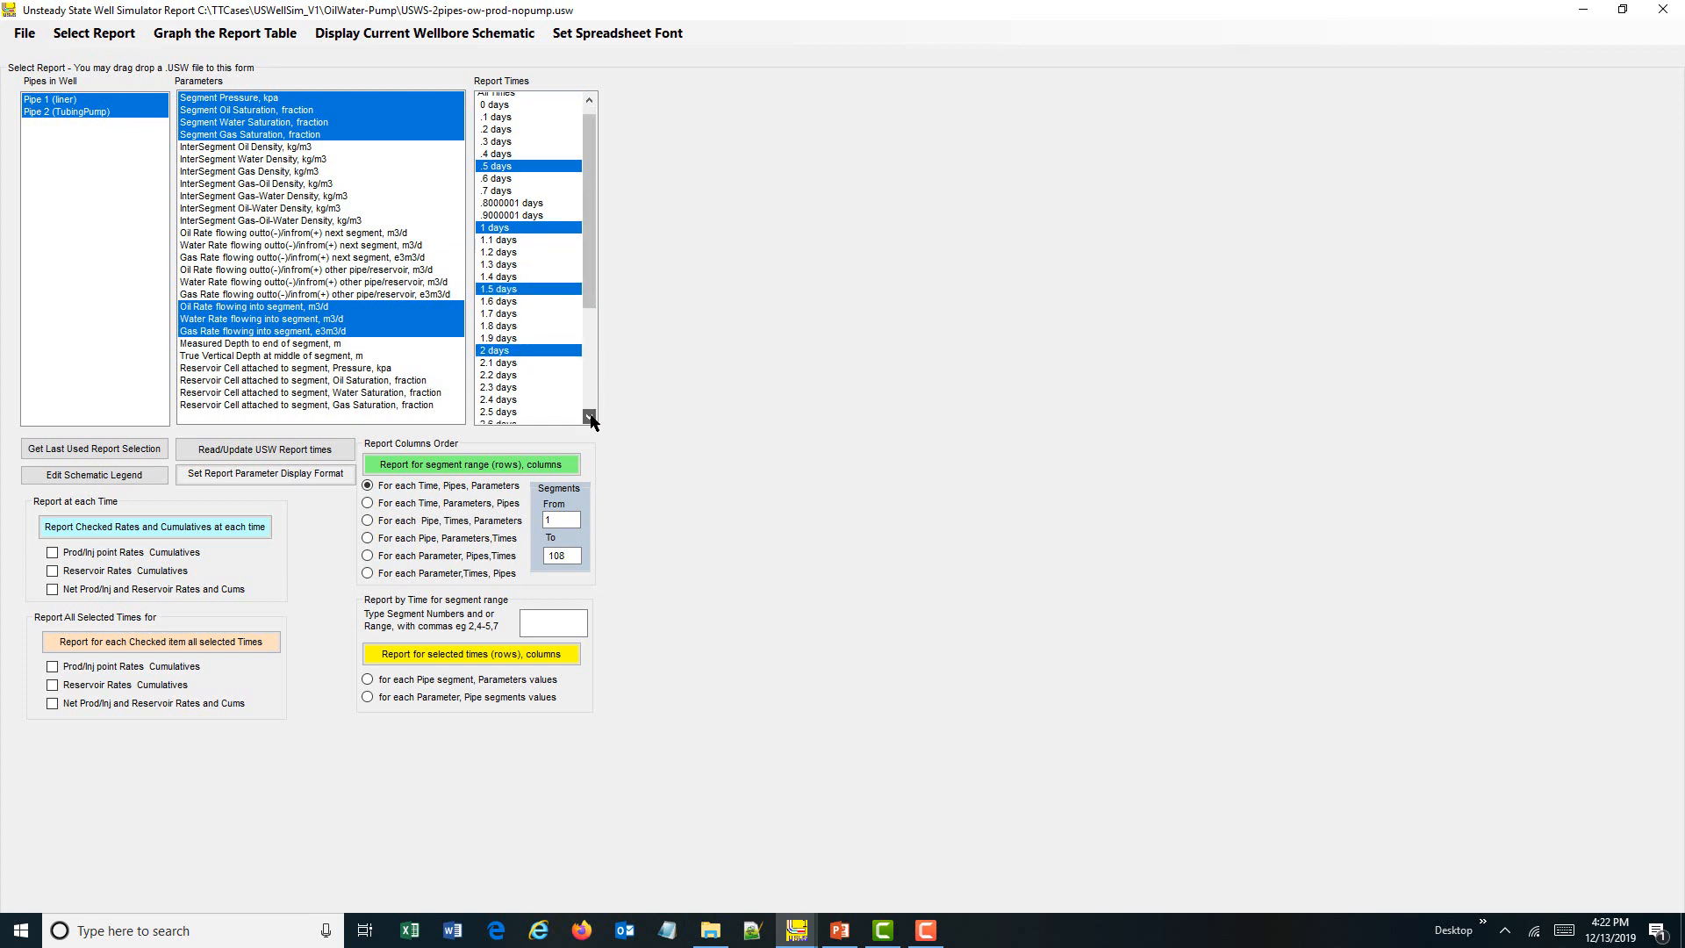
left_click(589, 417)
left_click(521, 377)
Step: Add the report times 3, 3.5 and 4 days and generate the segment range report
left_click_drag(586, 328, 596, 356)
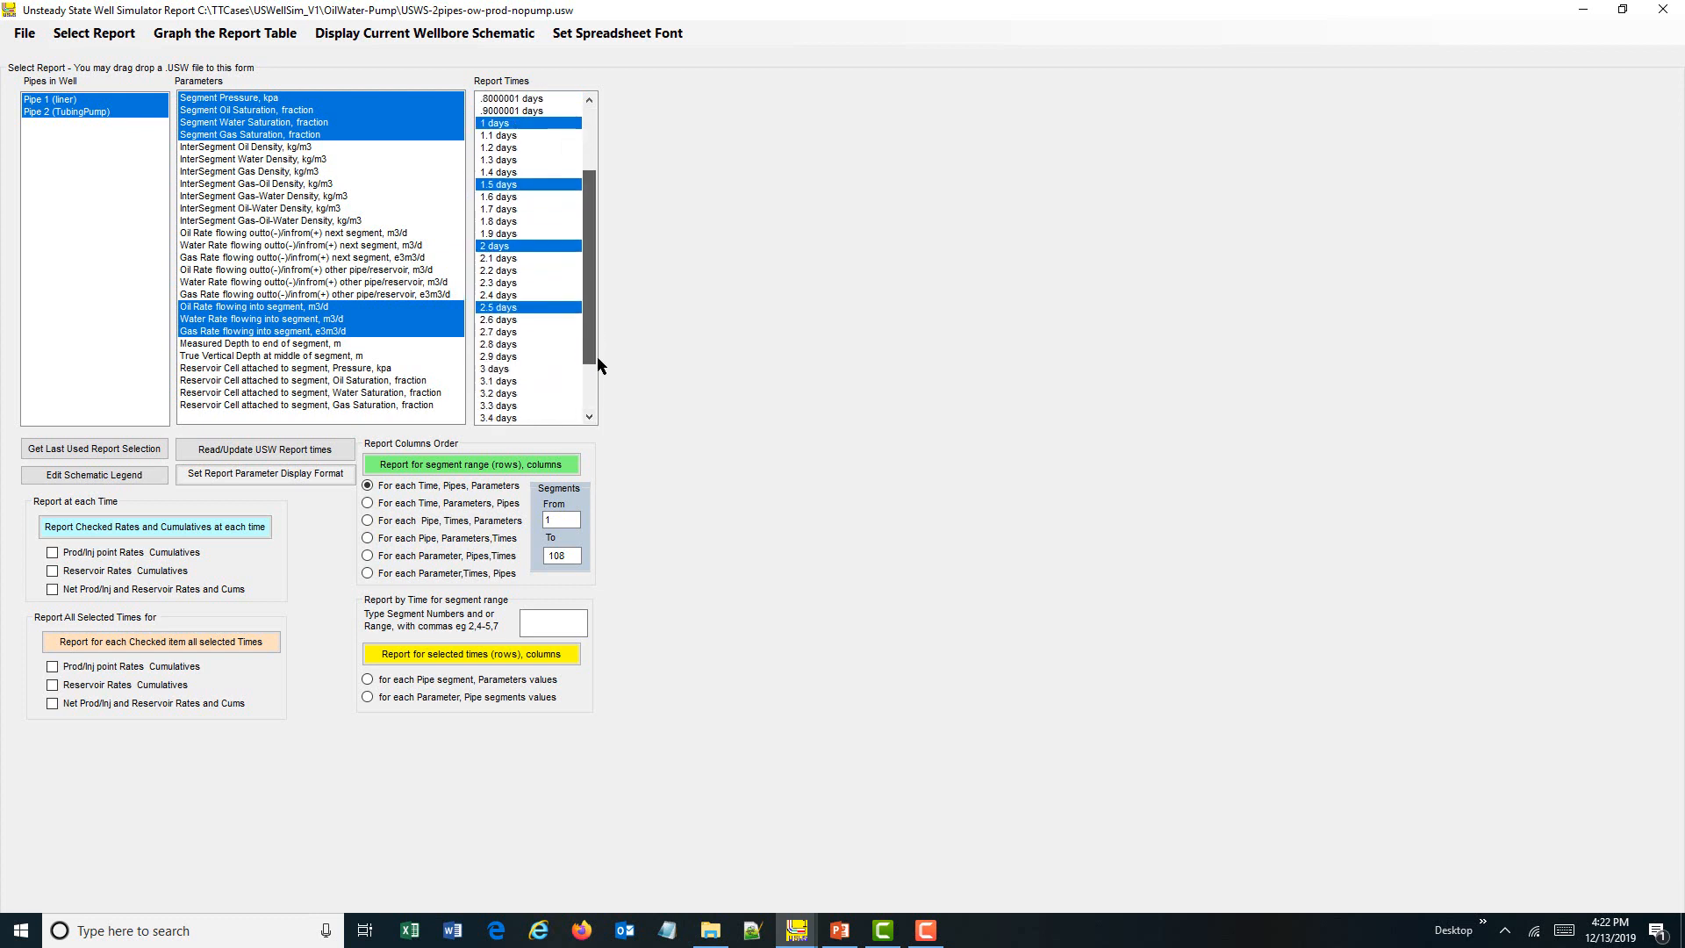
left_click(541, 371)
scroll(530, 387, "down", 1)
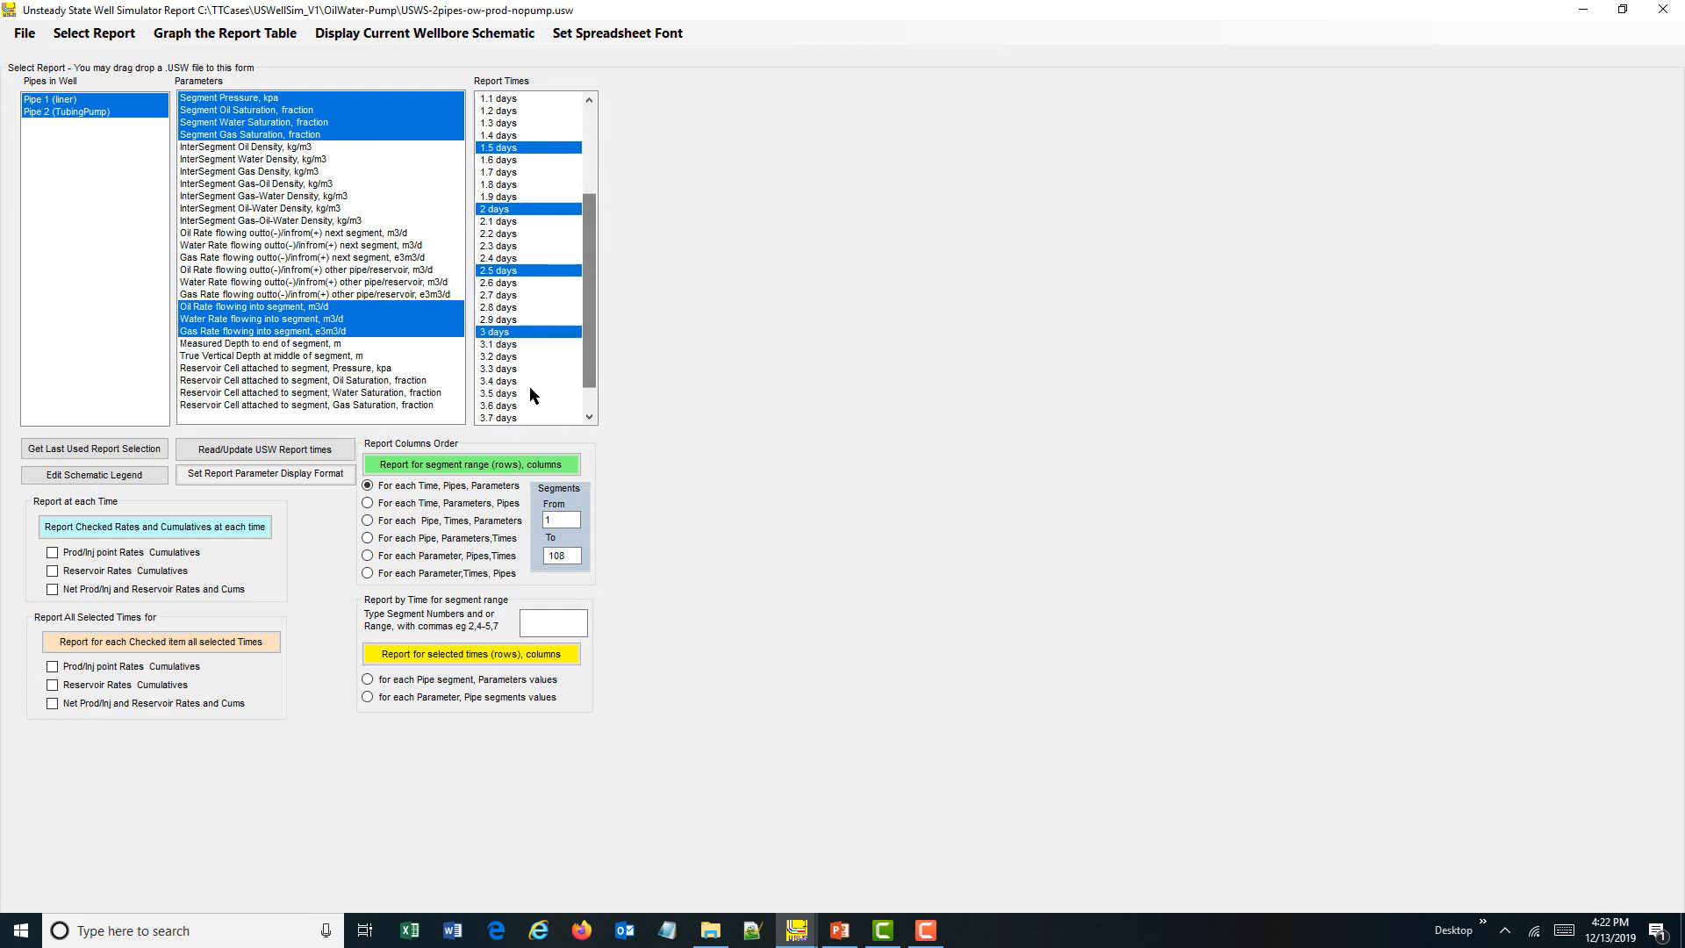
left_click(530, 391)
left_click_drag(594, 385, 591, 417)
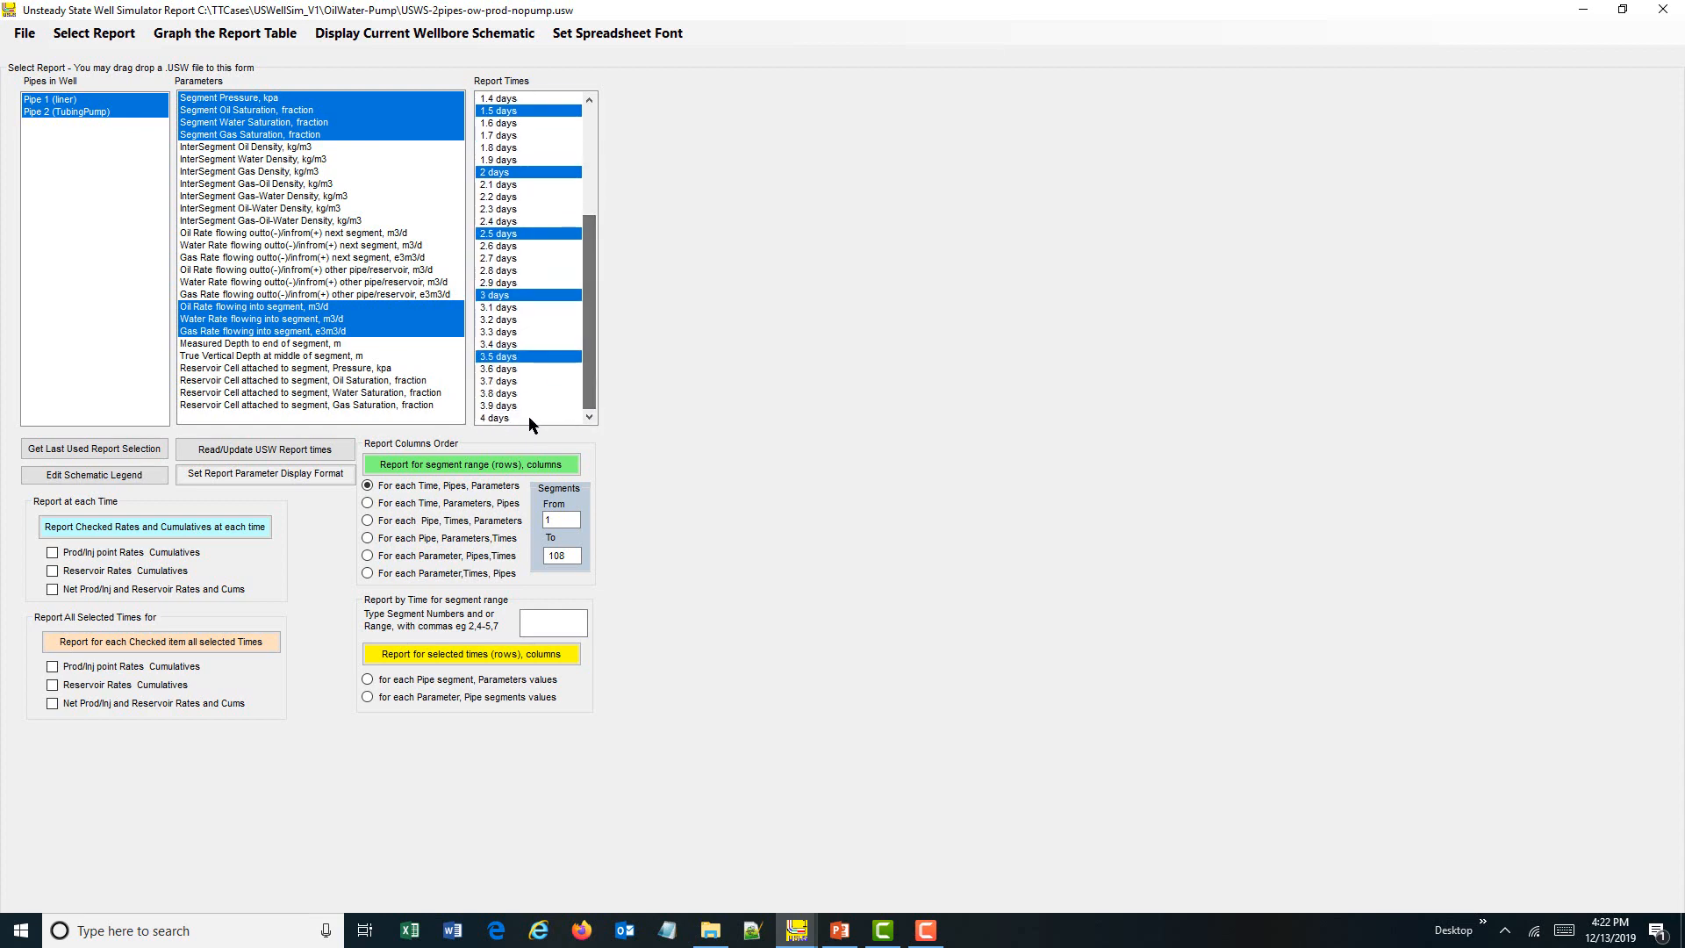
left_click(528, 418)
left_click(522, 467)
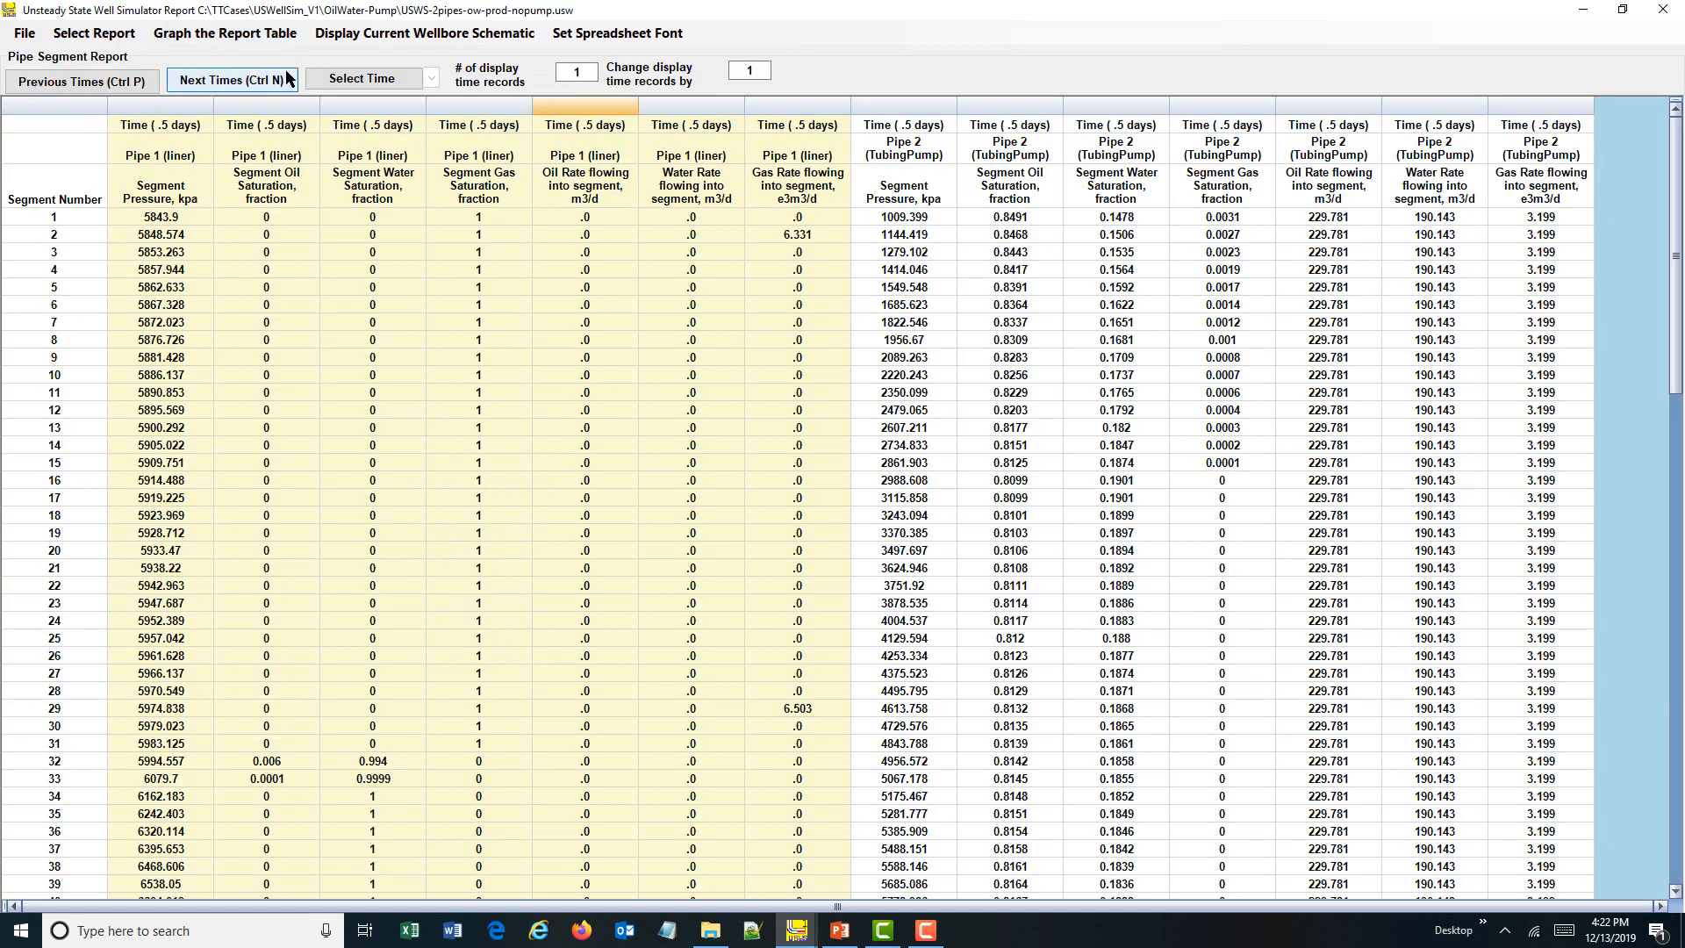
Step: Display 3 time records at once and advance the report until its first record is 2.5 days
left_click_drag(583, 73, 547, 77)
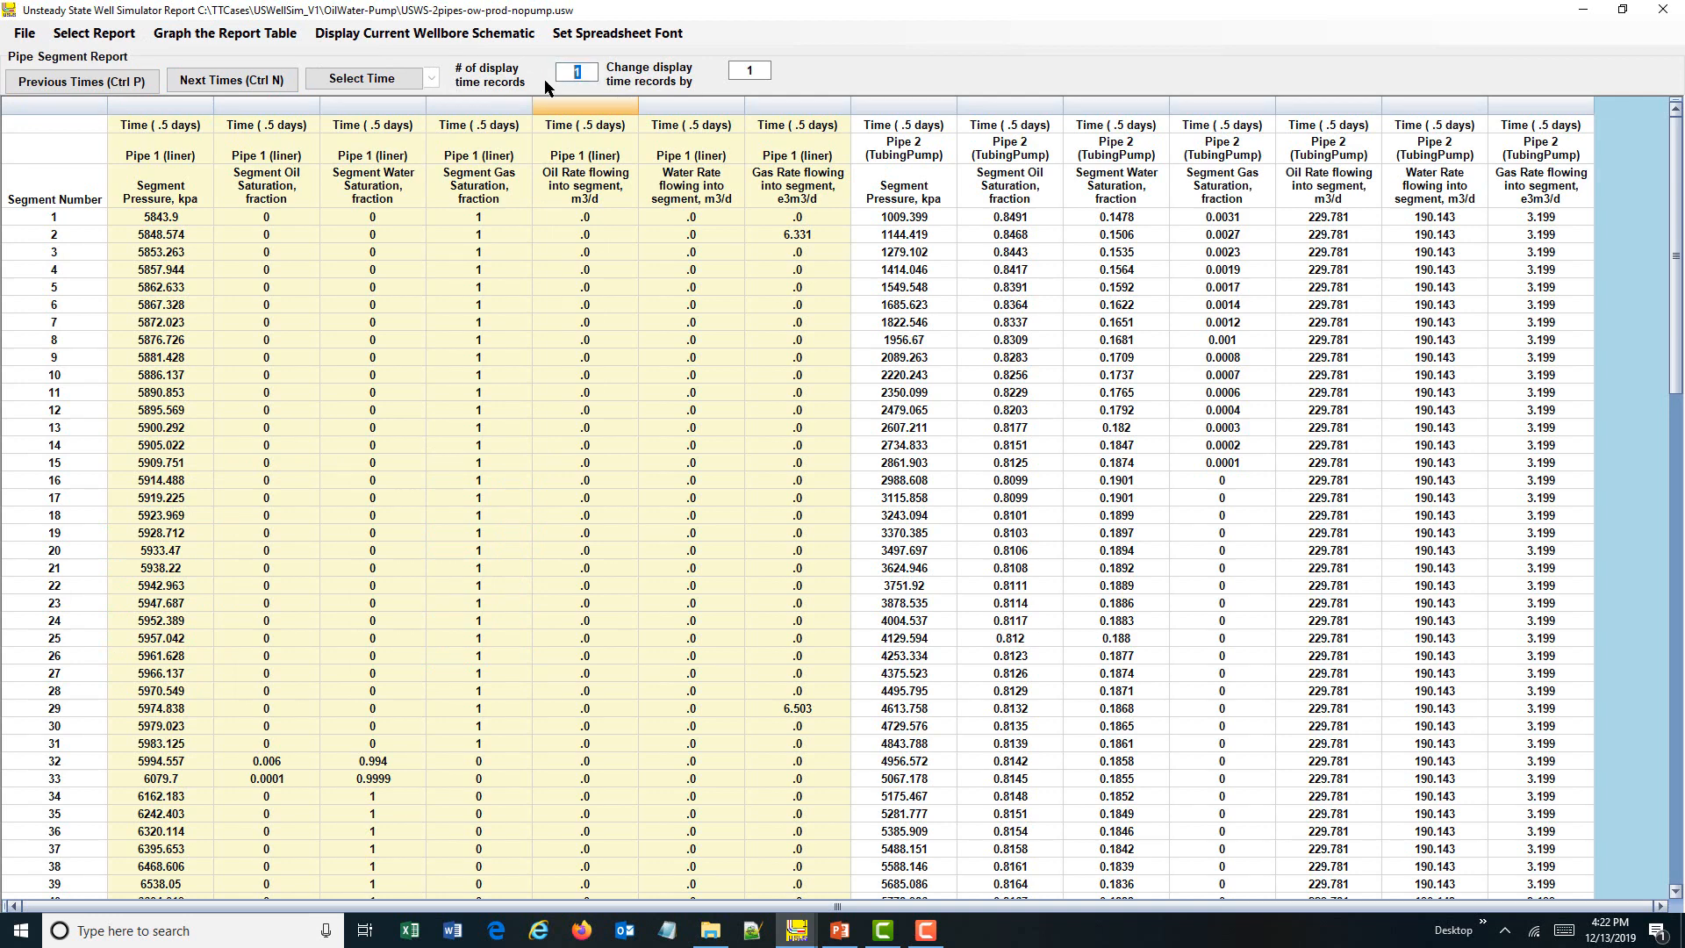
type("4")
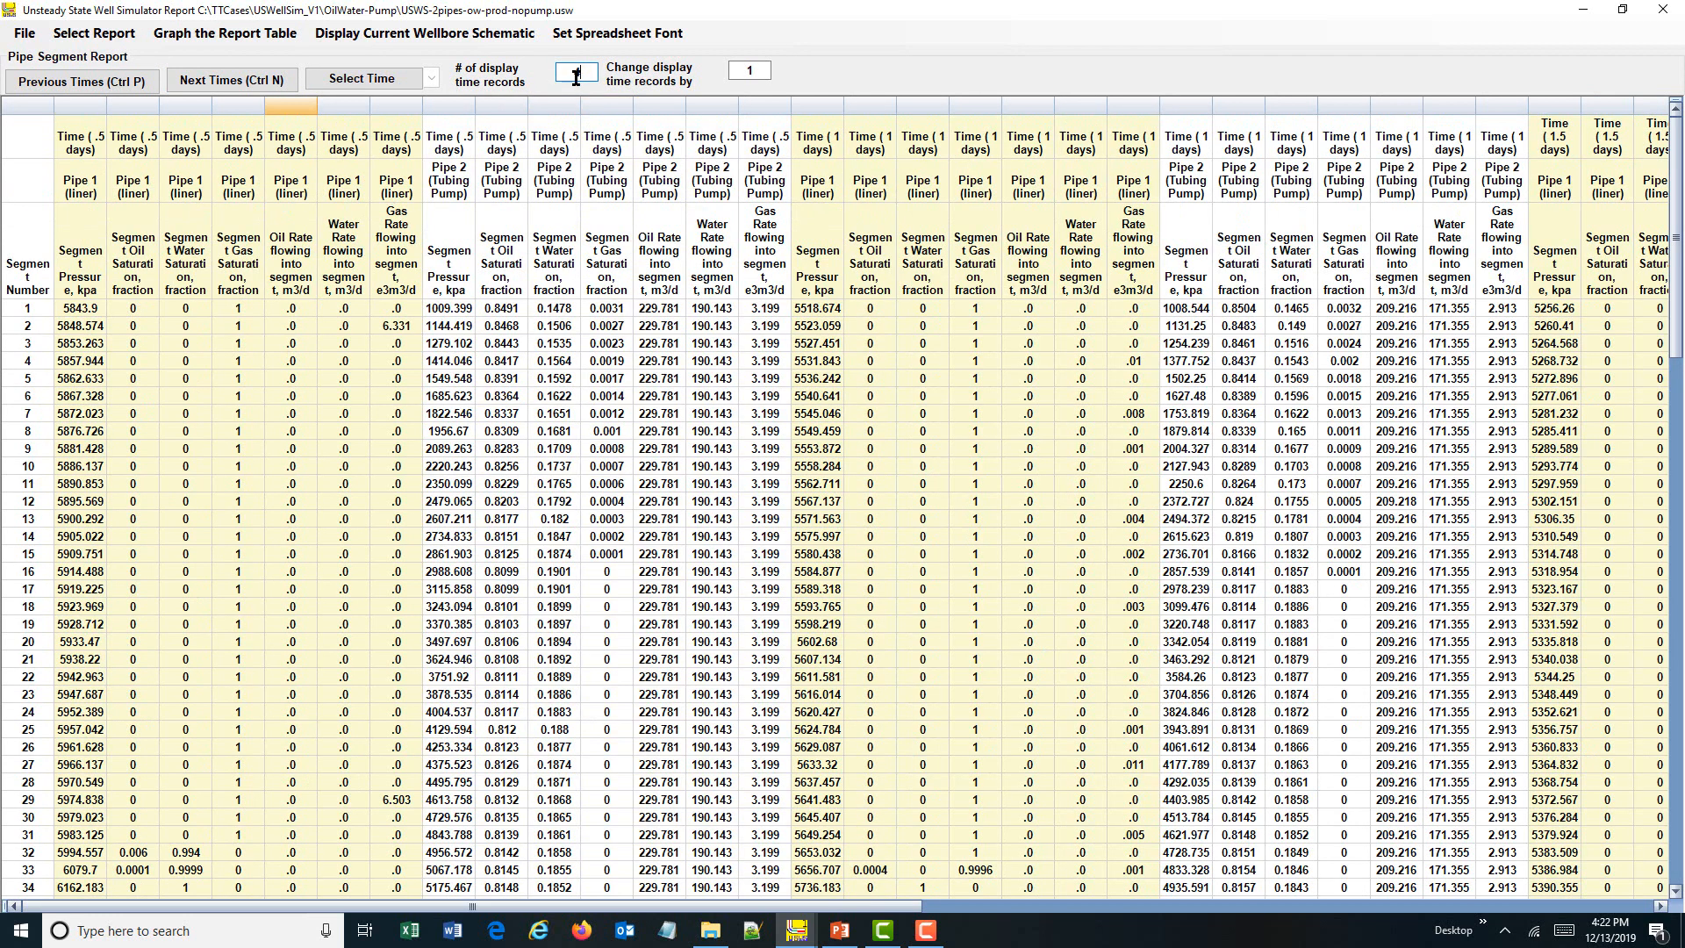
type("3")
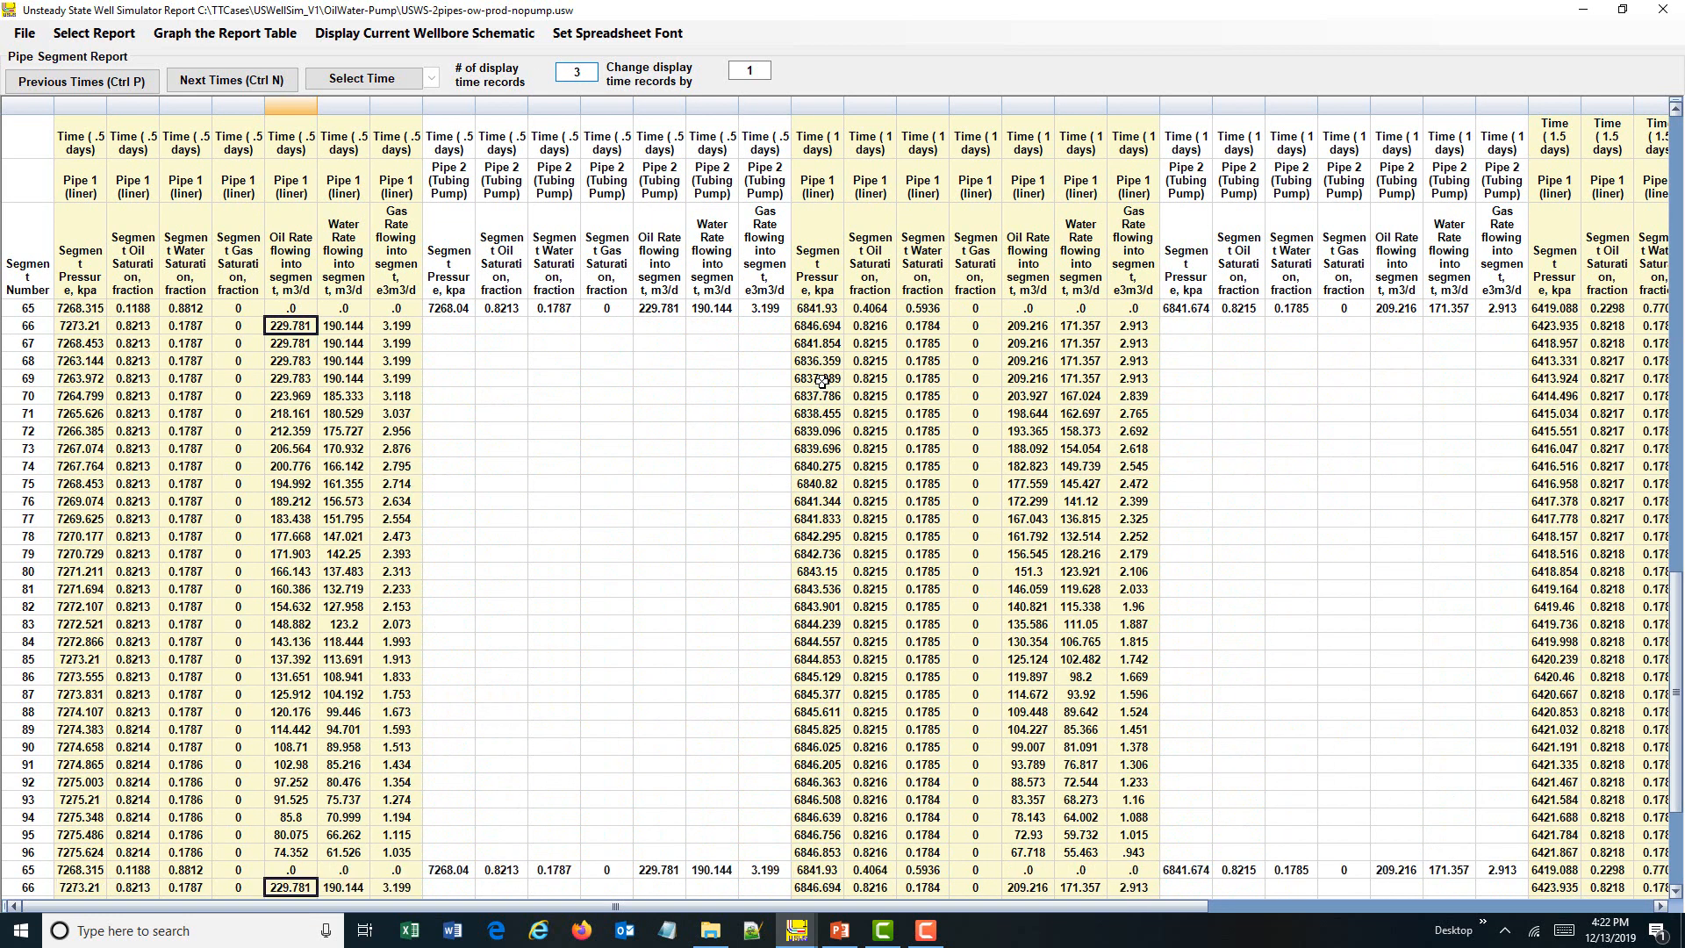
left_click(253, 81)
left_click(253, 81)
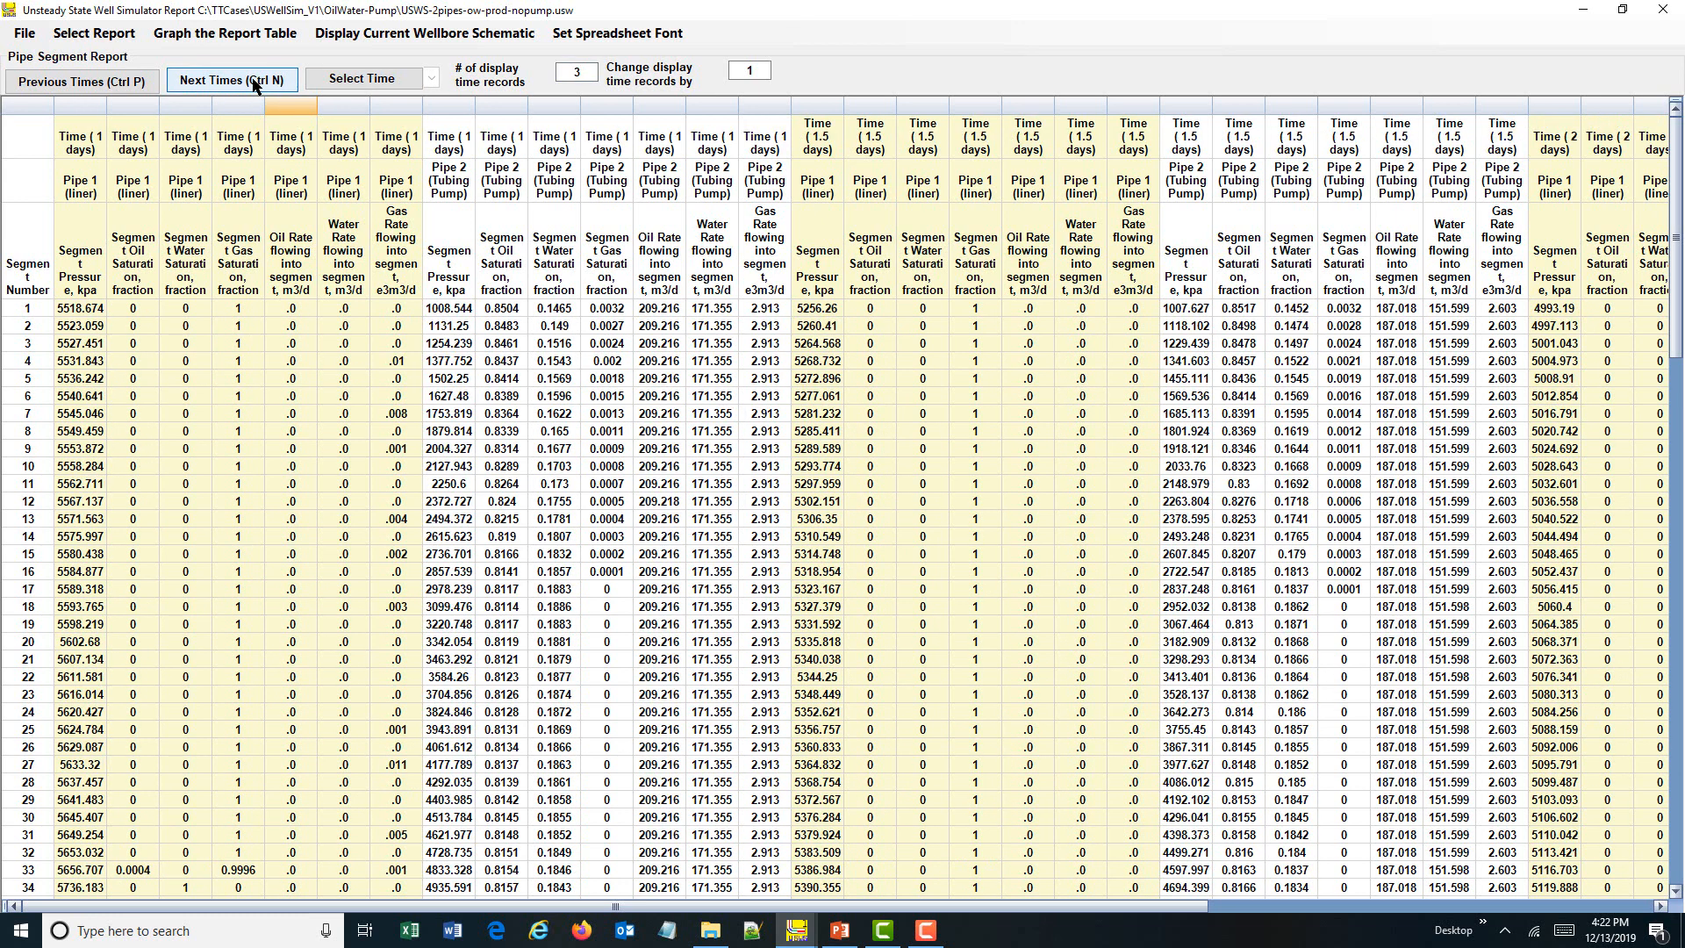
left_click(253, 82)
left_click(253, 82)
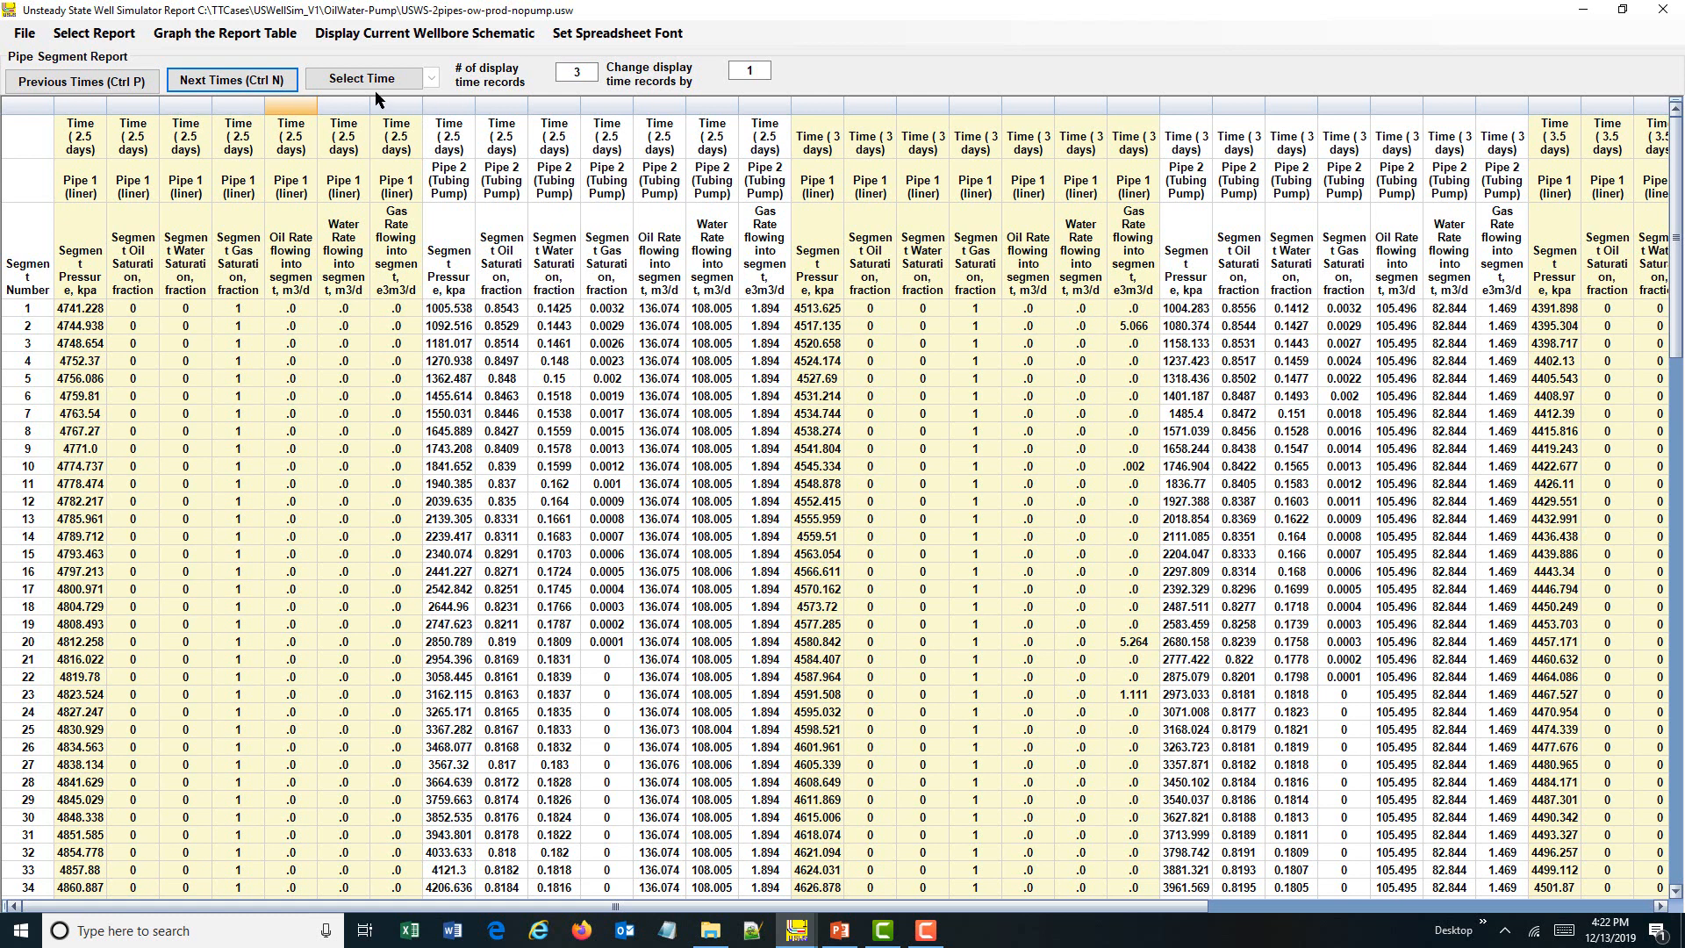
Step: Reduce the displayed time records to 2 and compare the TubingPump flow rates at 2.5 and 3 days
double_click(588, 77)
type("2")
key("Return")
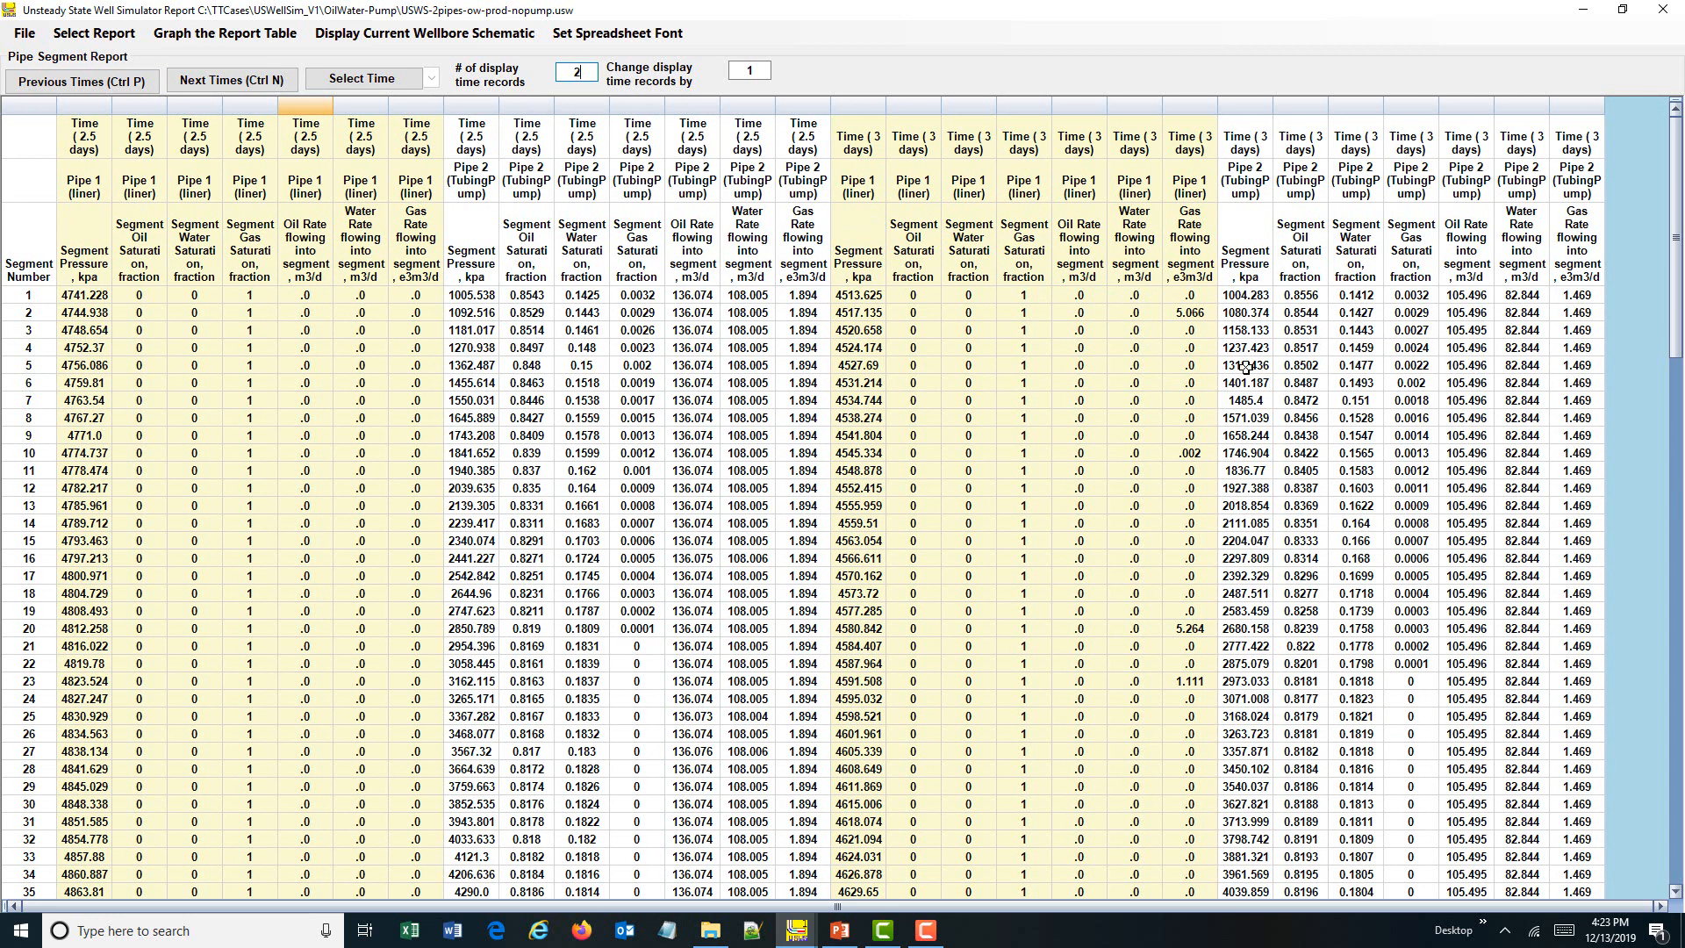
left_click_drag(692, 312, 748, 365)
left_click_drag(1406, 297, 1465, 349)
Step: Add the attached reservoir cell pressure to the report parameters and regenerate the segment range report
left_click(112, 40)
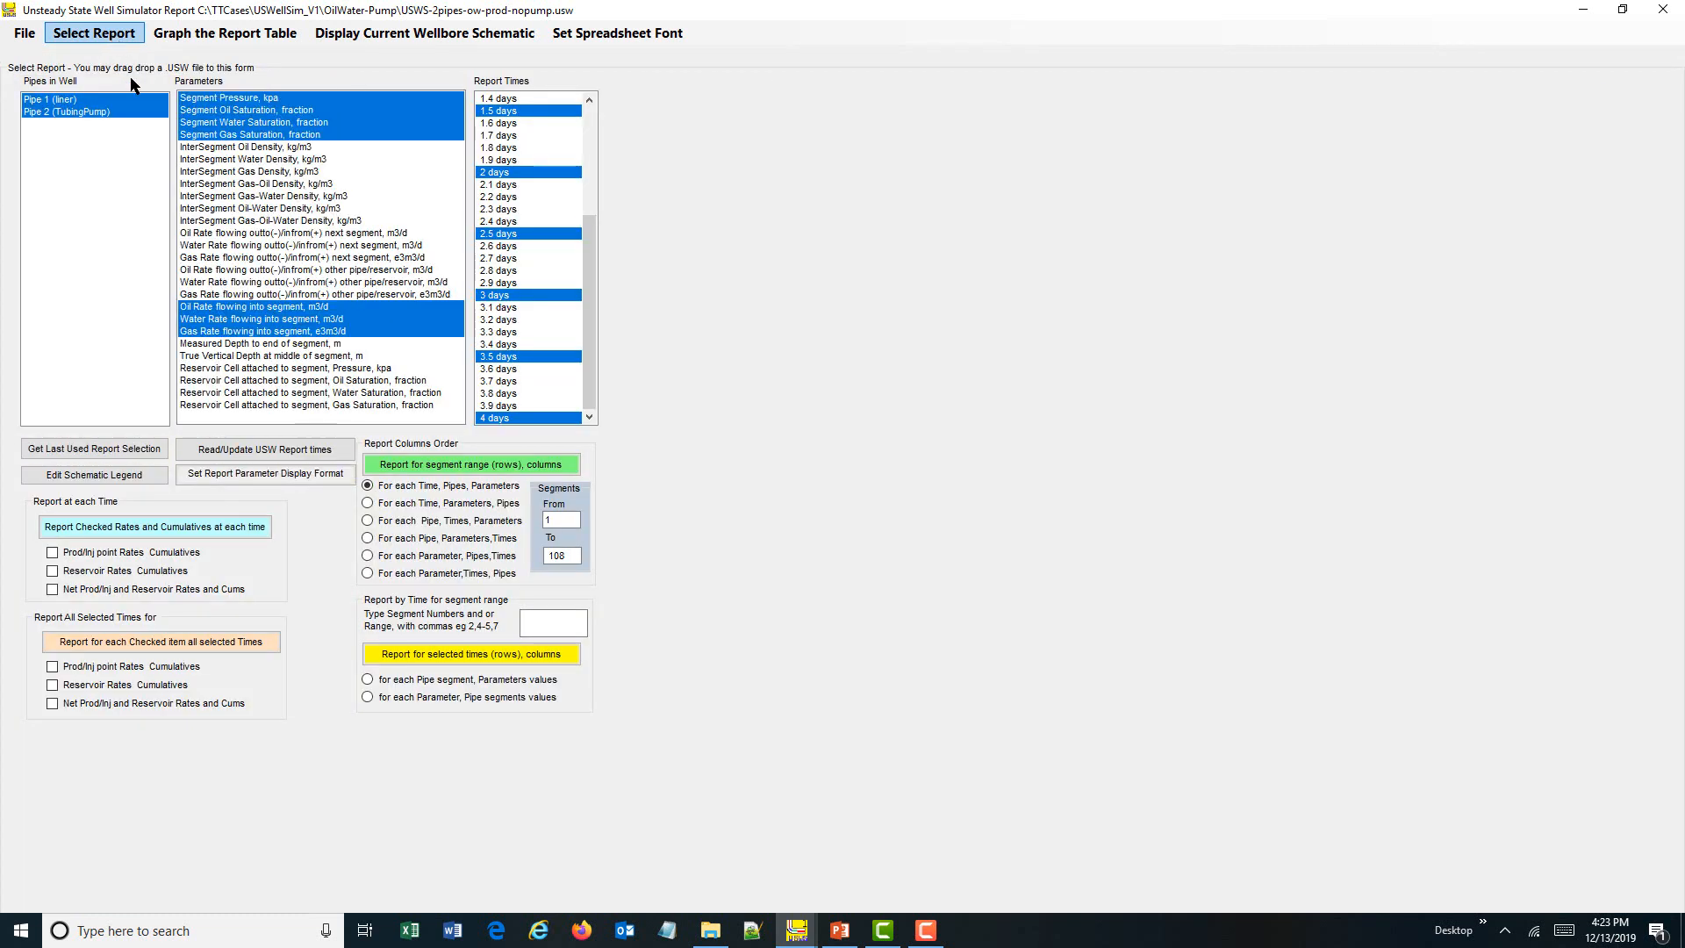
left_click(273, 368)
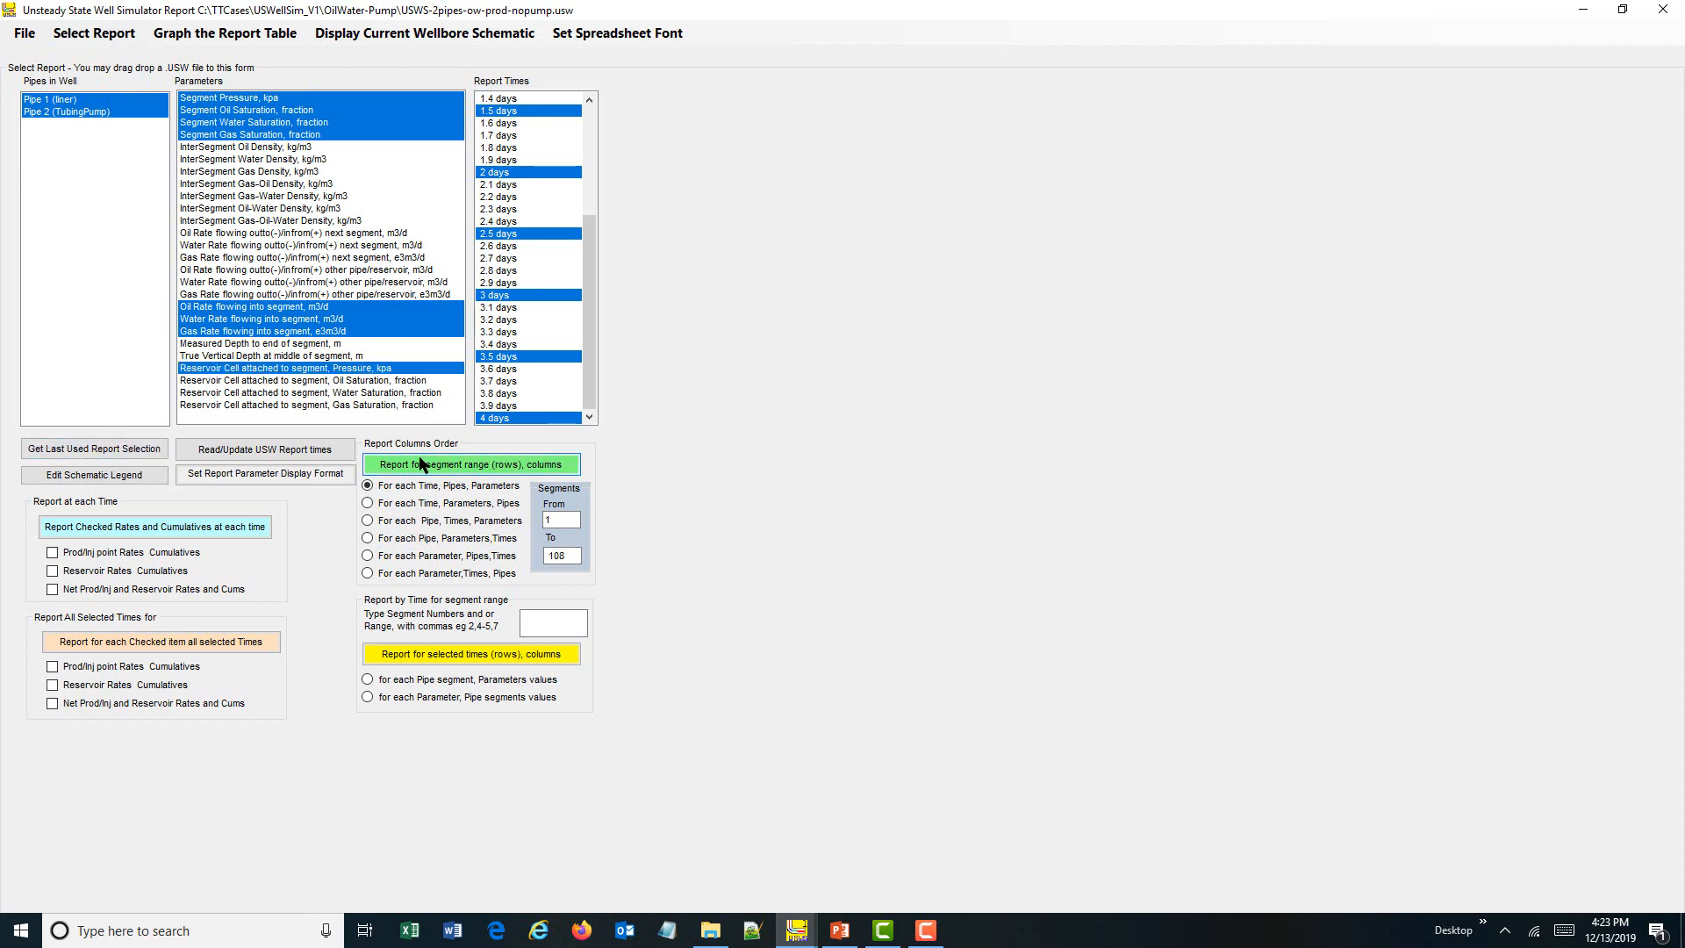
left_click(426, 465)
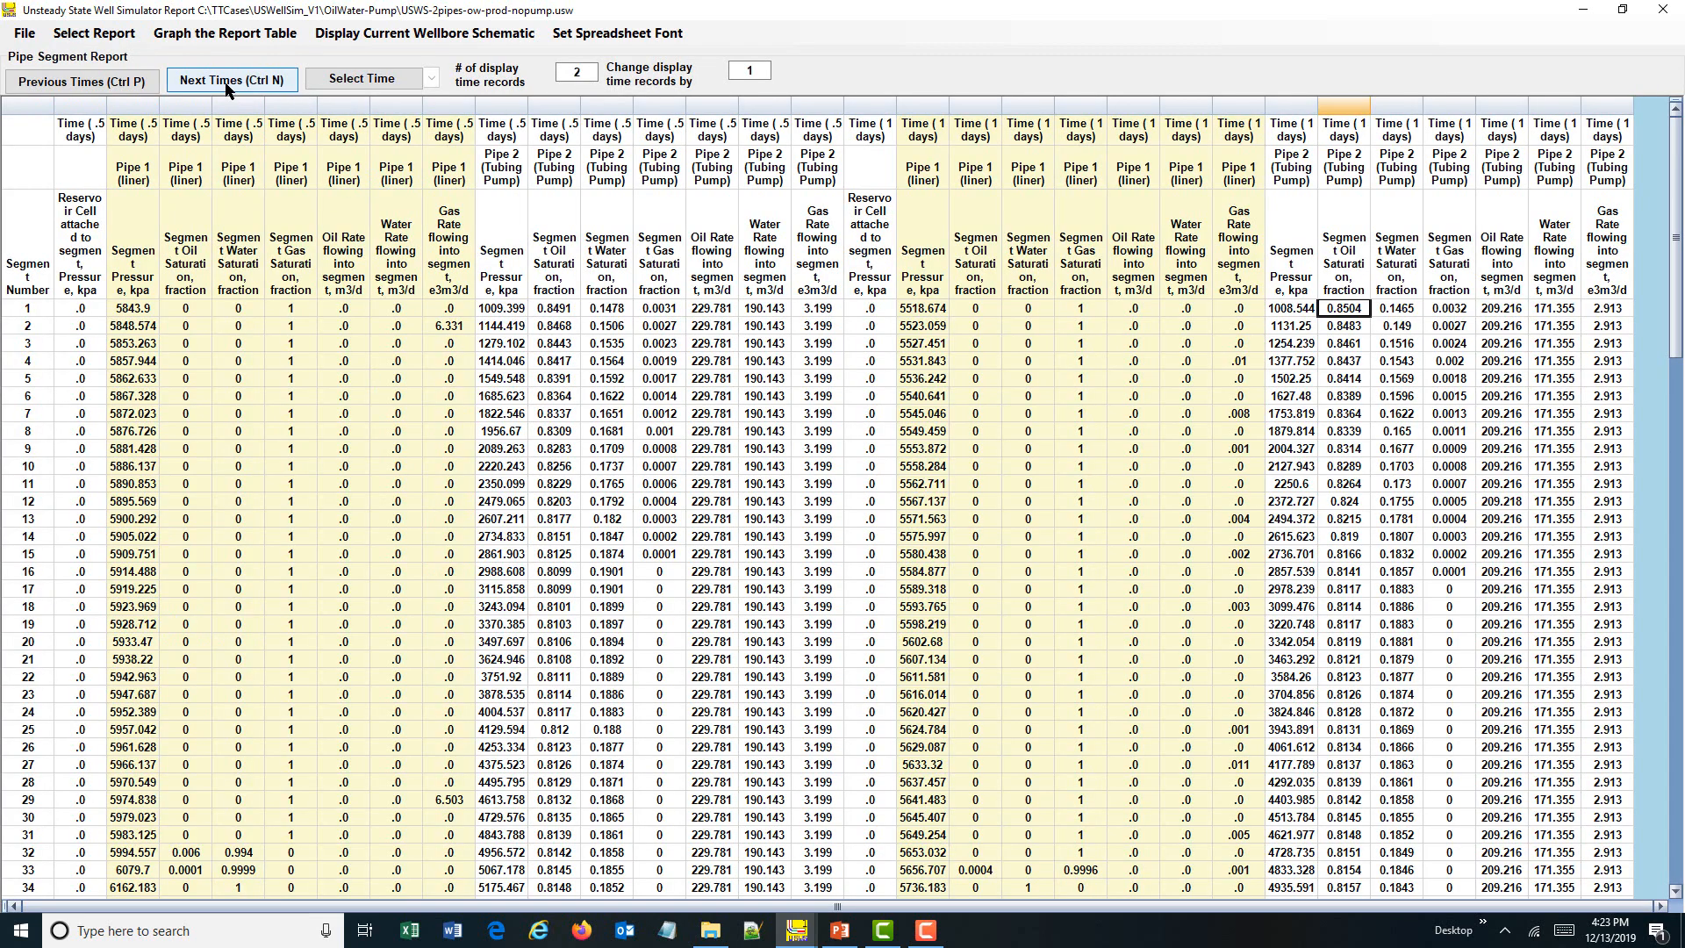
Step: Advance to the 2 and 2.5 day records and compare reservoir cell pressures with liner pressures down to segment 108
left_click(262, 83)
left_click(263, 82)
left_click(262, 82)
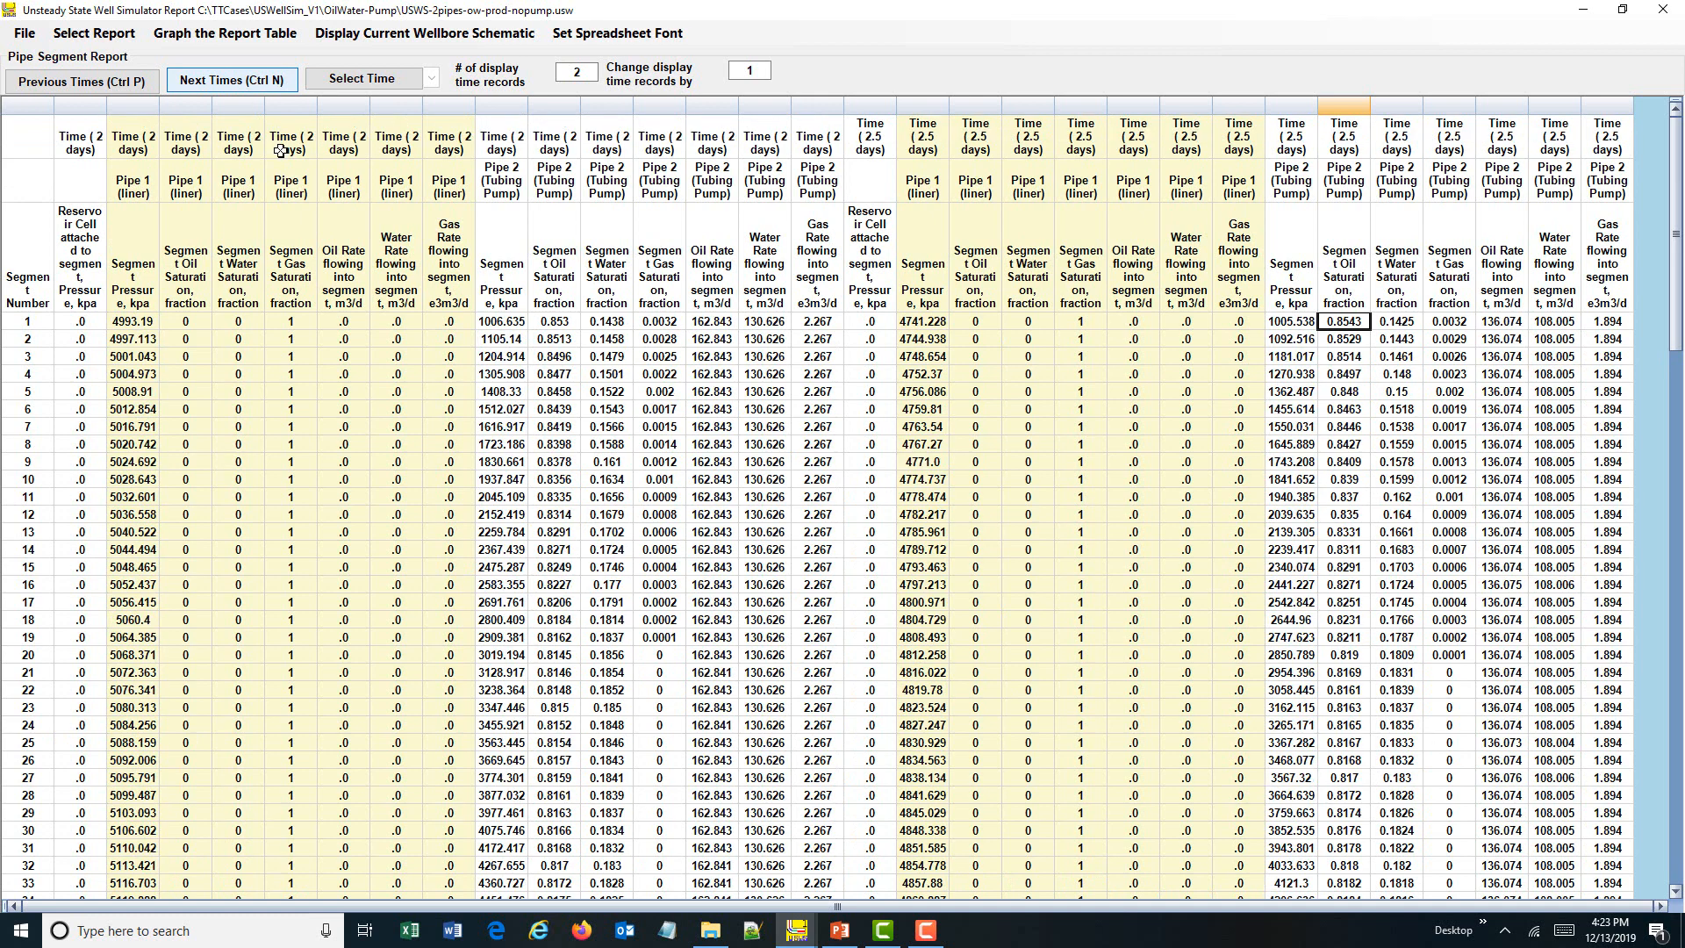
scroll(318, 307, "down", 3)
scroll(318, 306, "up", 3)
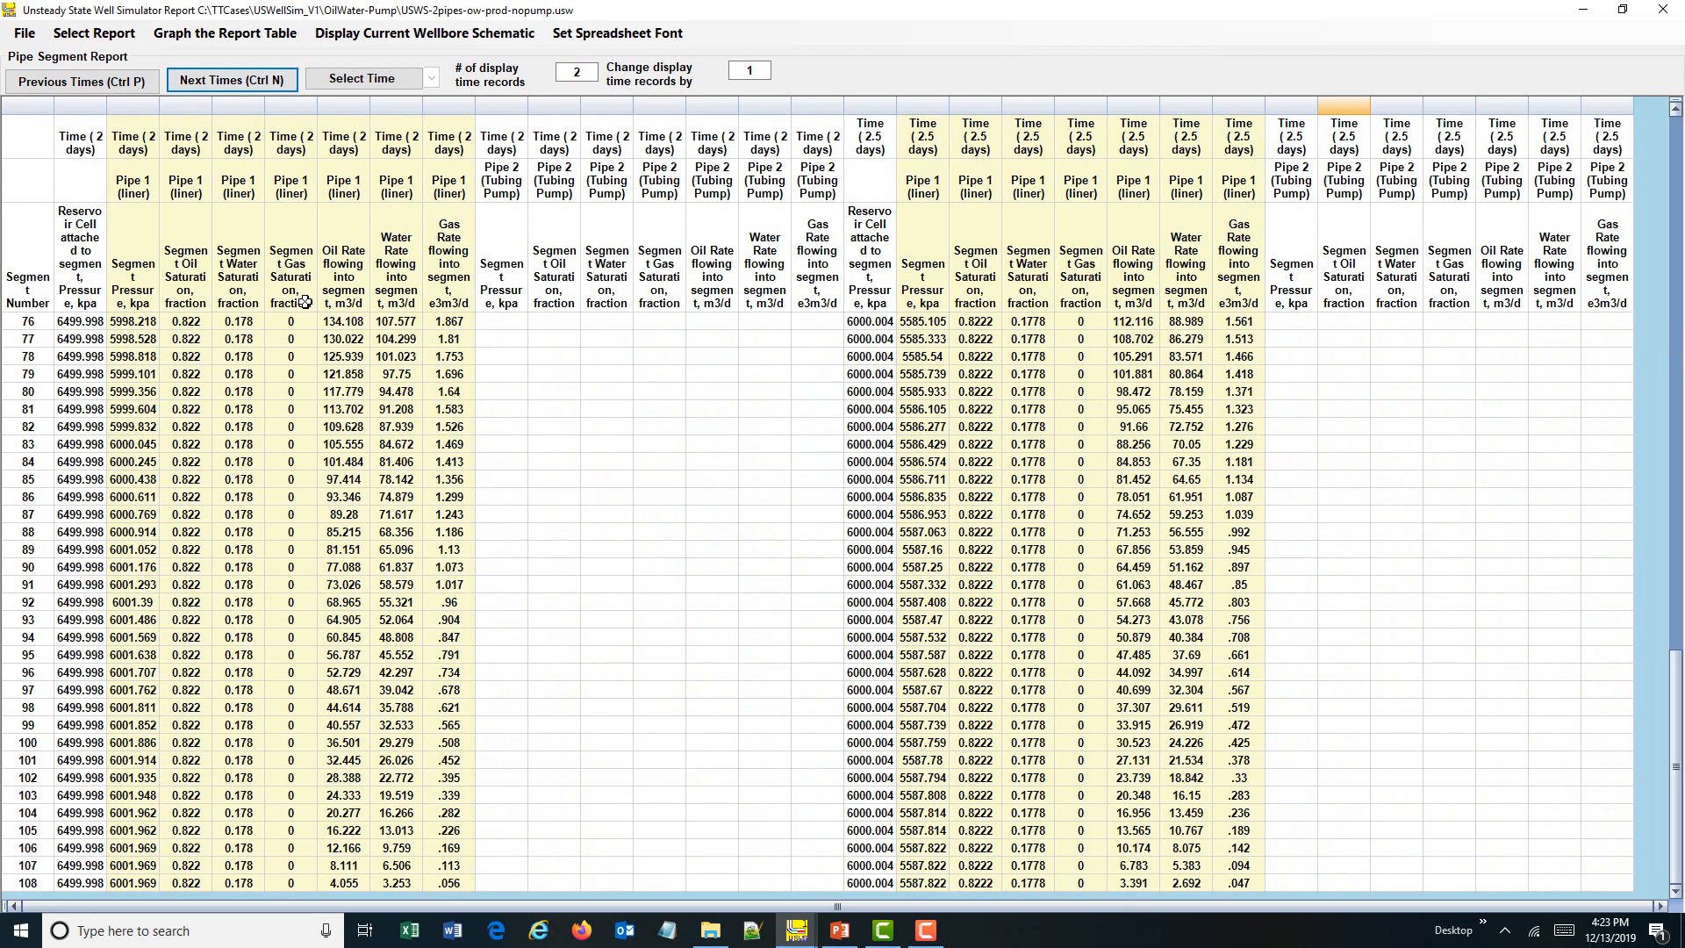
Step: Advance to the last time records, return to 3 and 3.5 days, and compare reservoir pressures, liner inflow and TubingPump rates
left_click(224, 81)
left_click(224, 81)
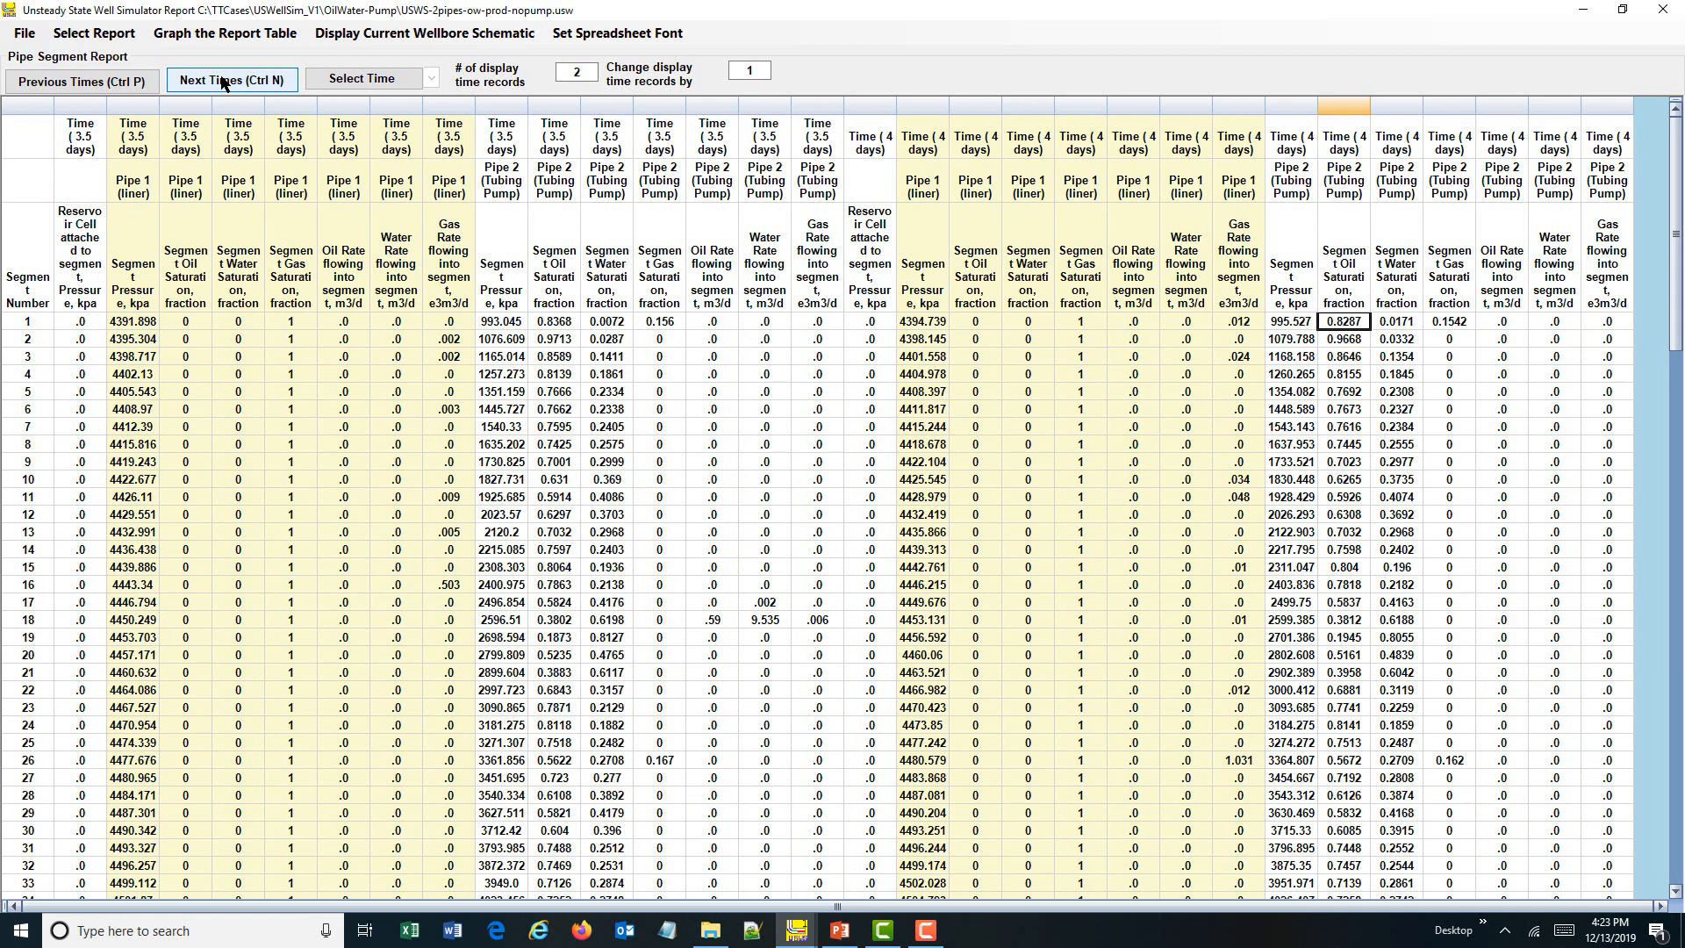
left_click(88, 82)
scroll(226, 418, "down", 3)
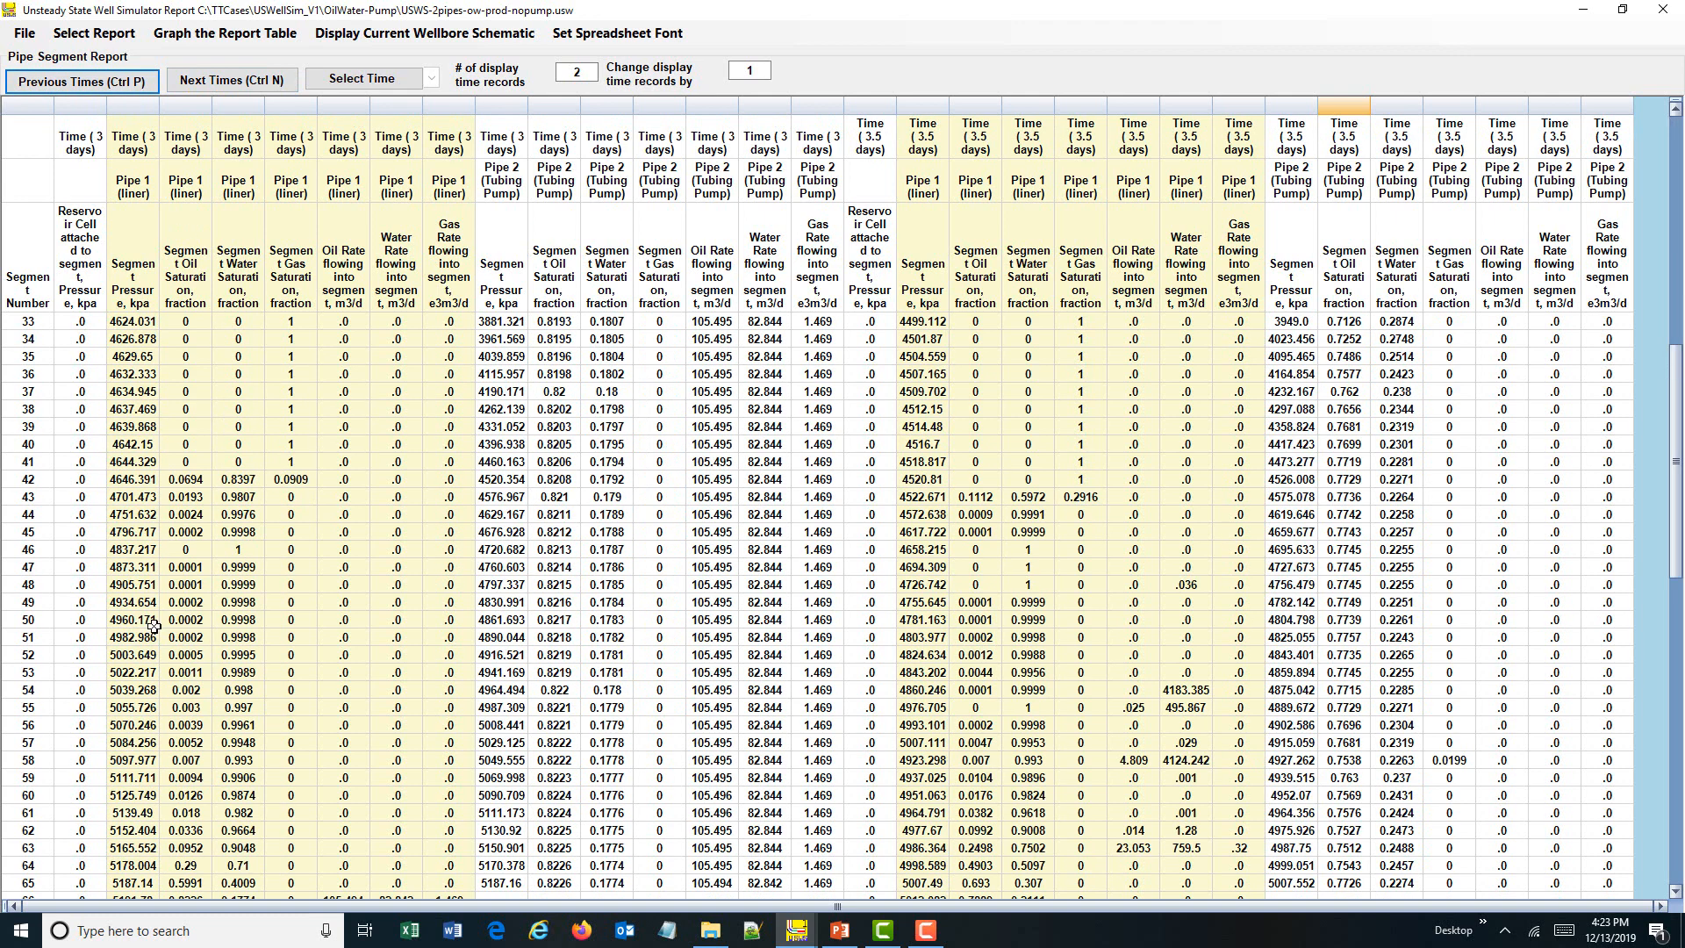
scroll(158, 660, "down", 3)
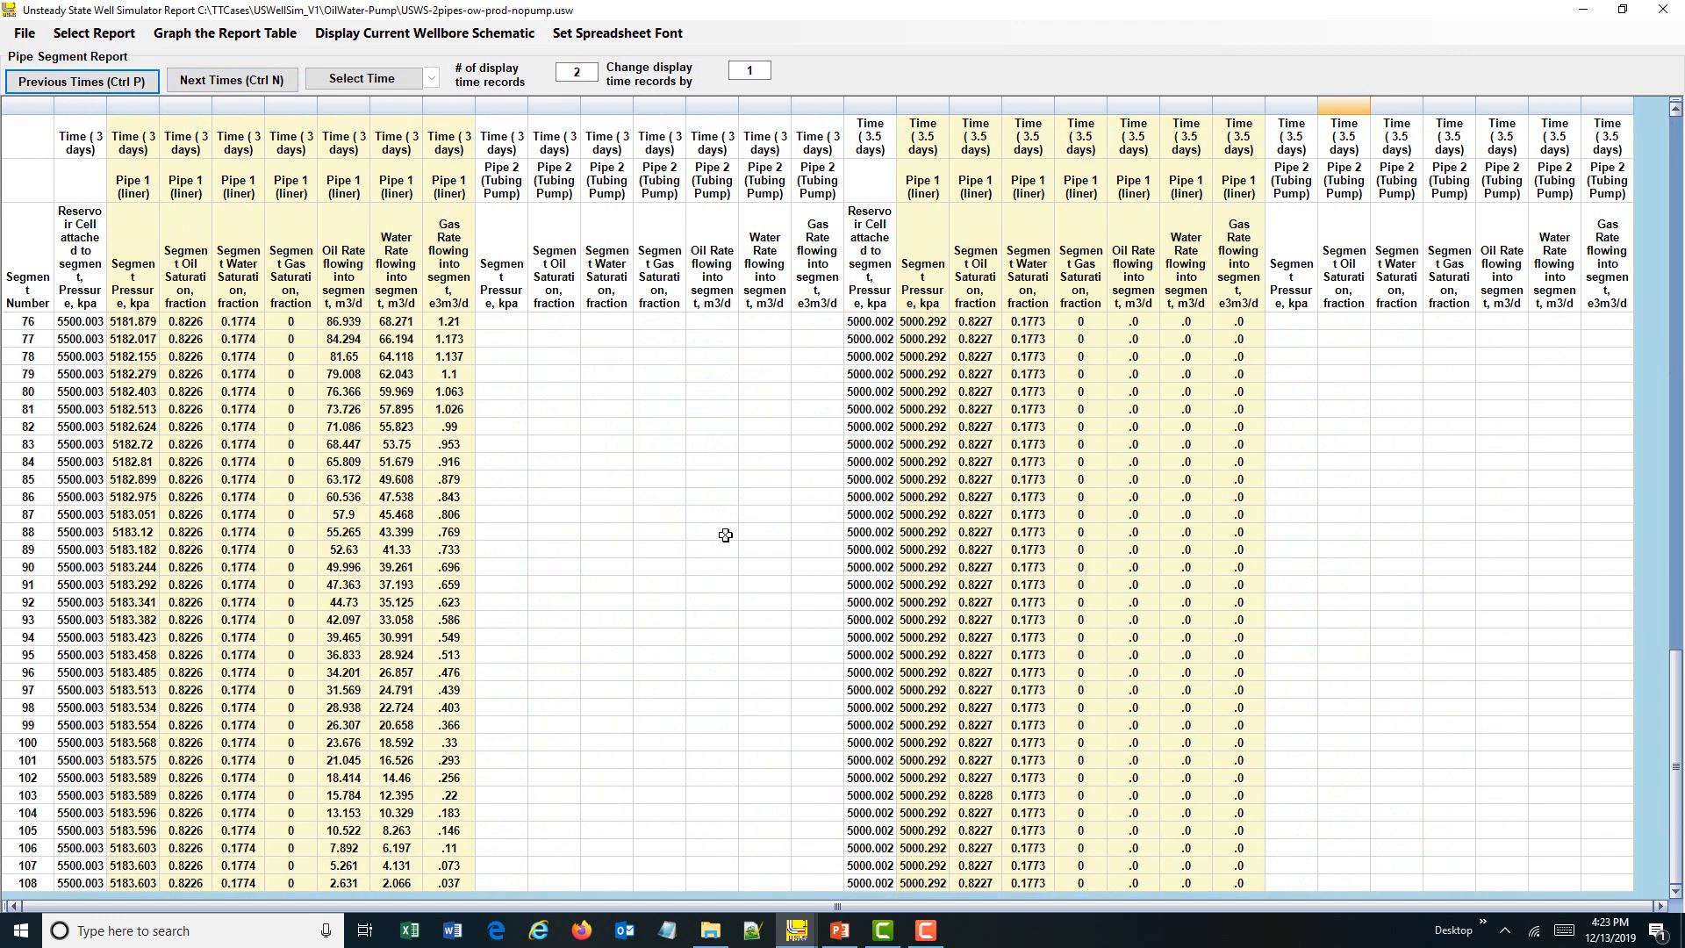
scroll(930, 544, "up", 3)
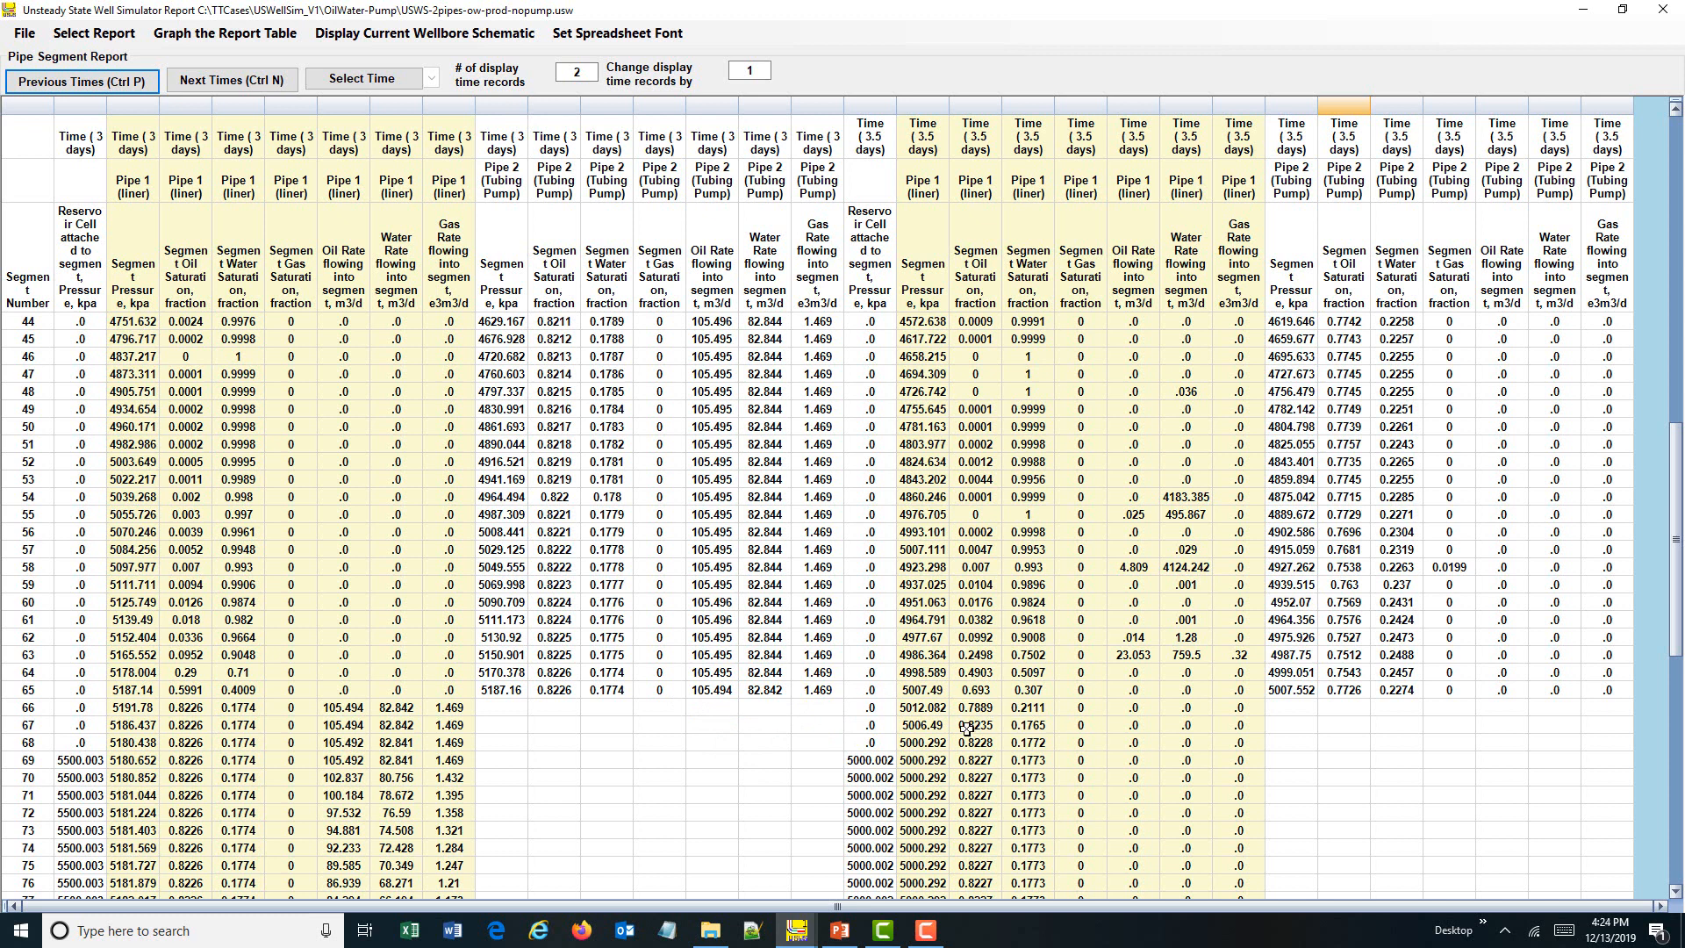
left_click(519, 673)
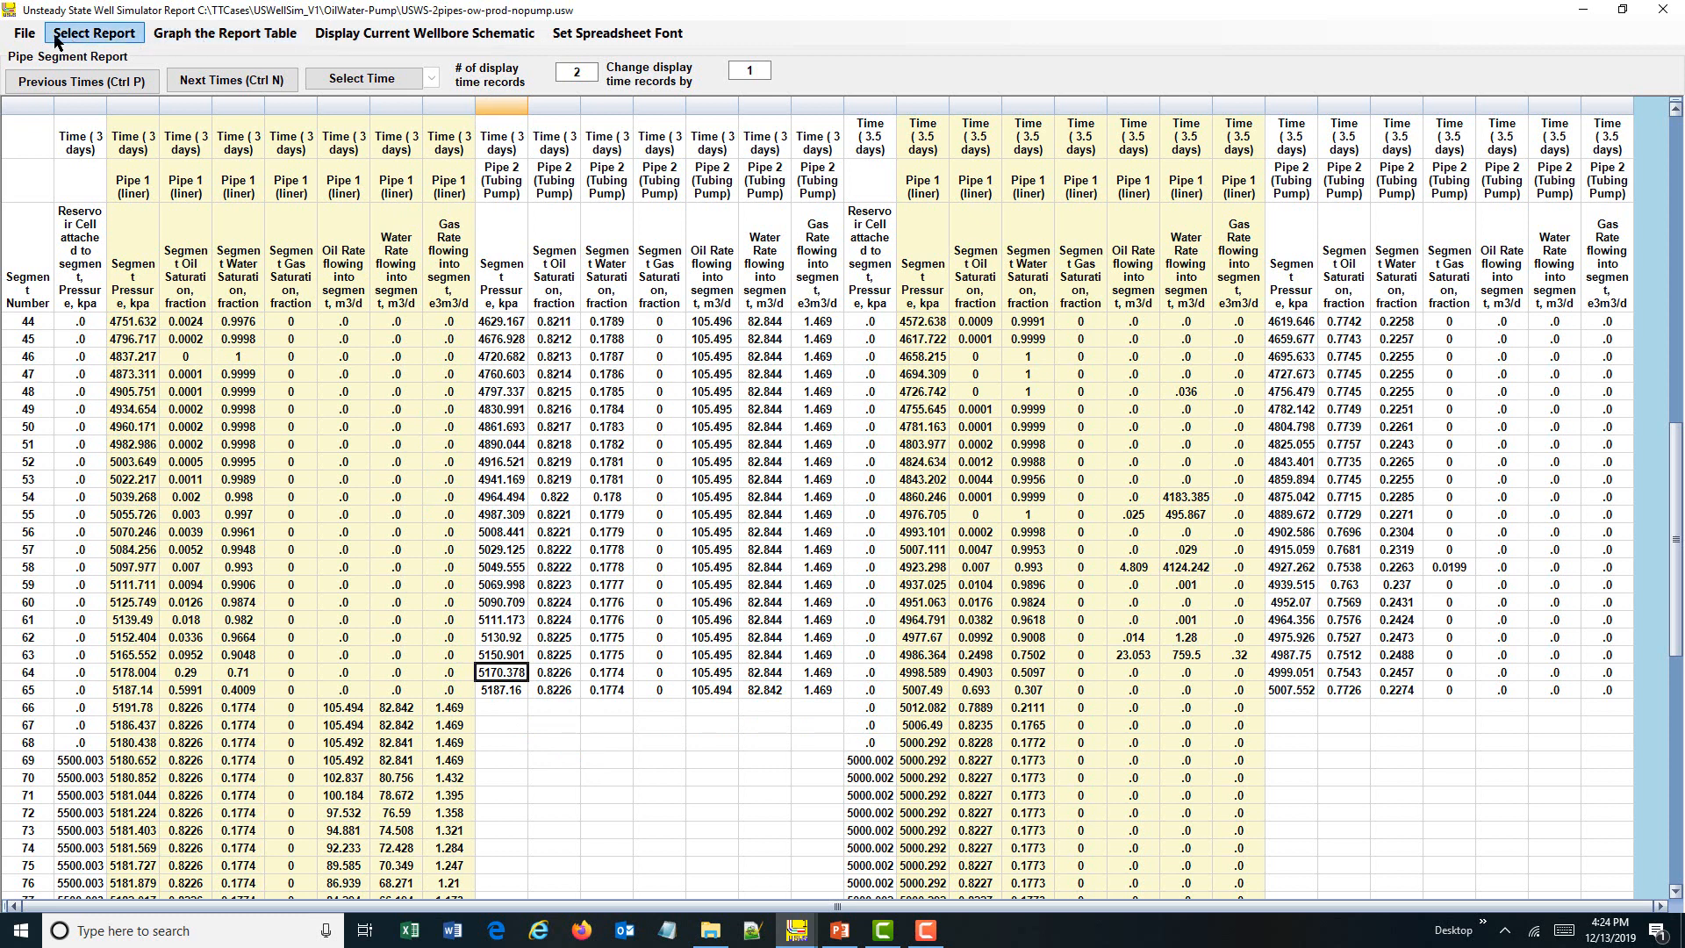
Step: Exit the simulator report viewer to return to the run window
left_click(24, 34)
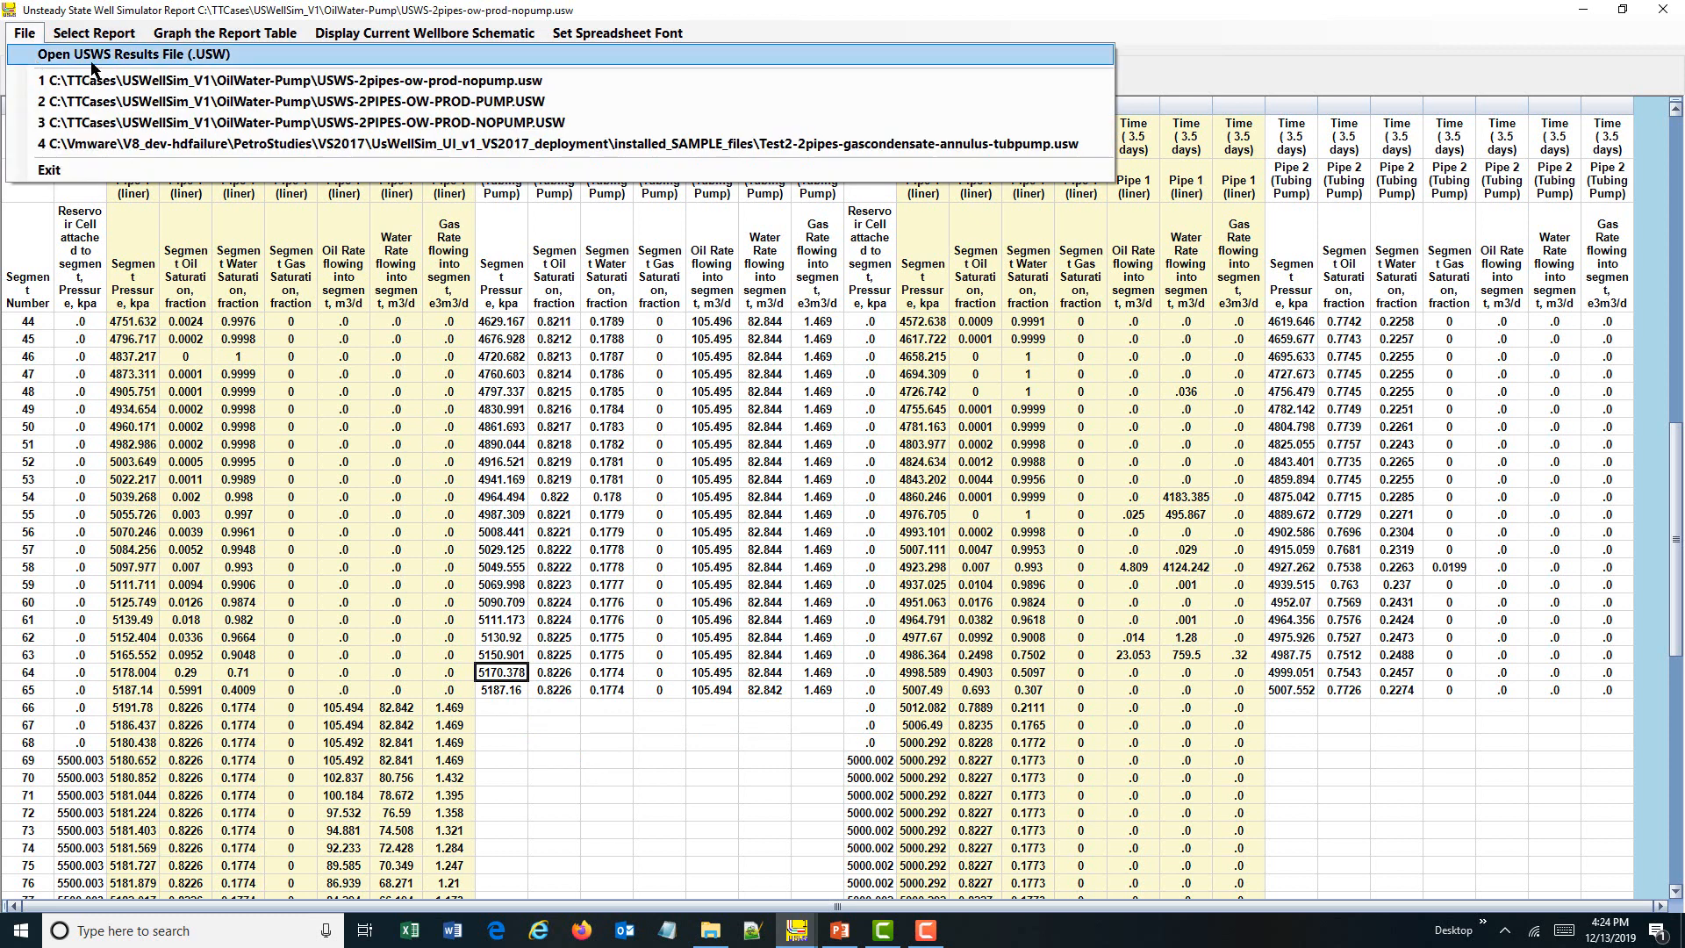
left_click(99, 35)
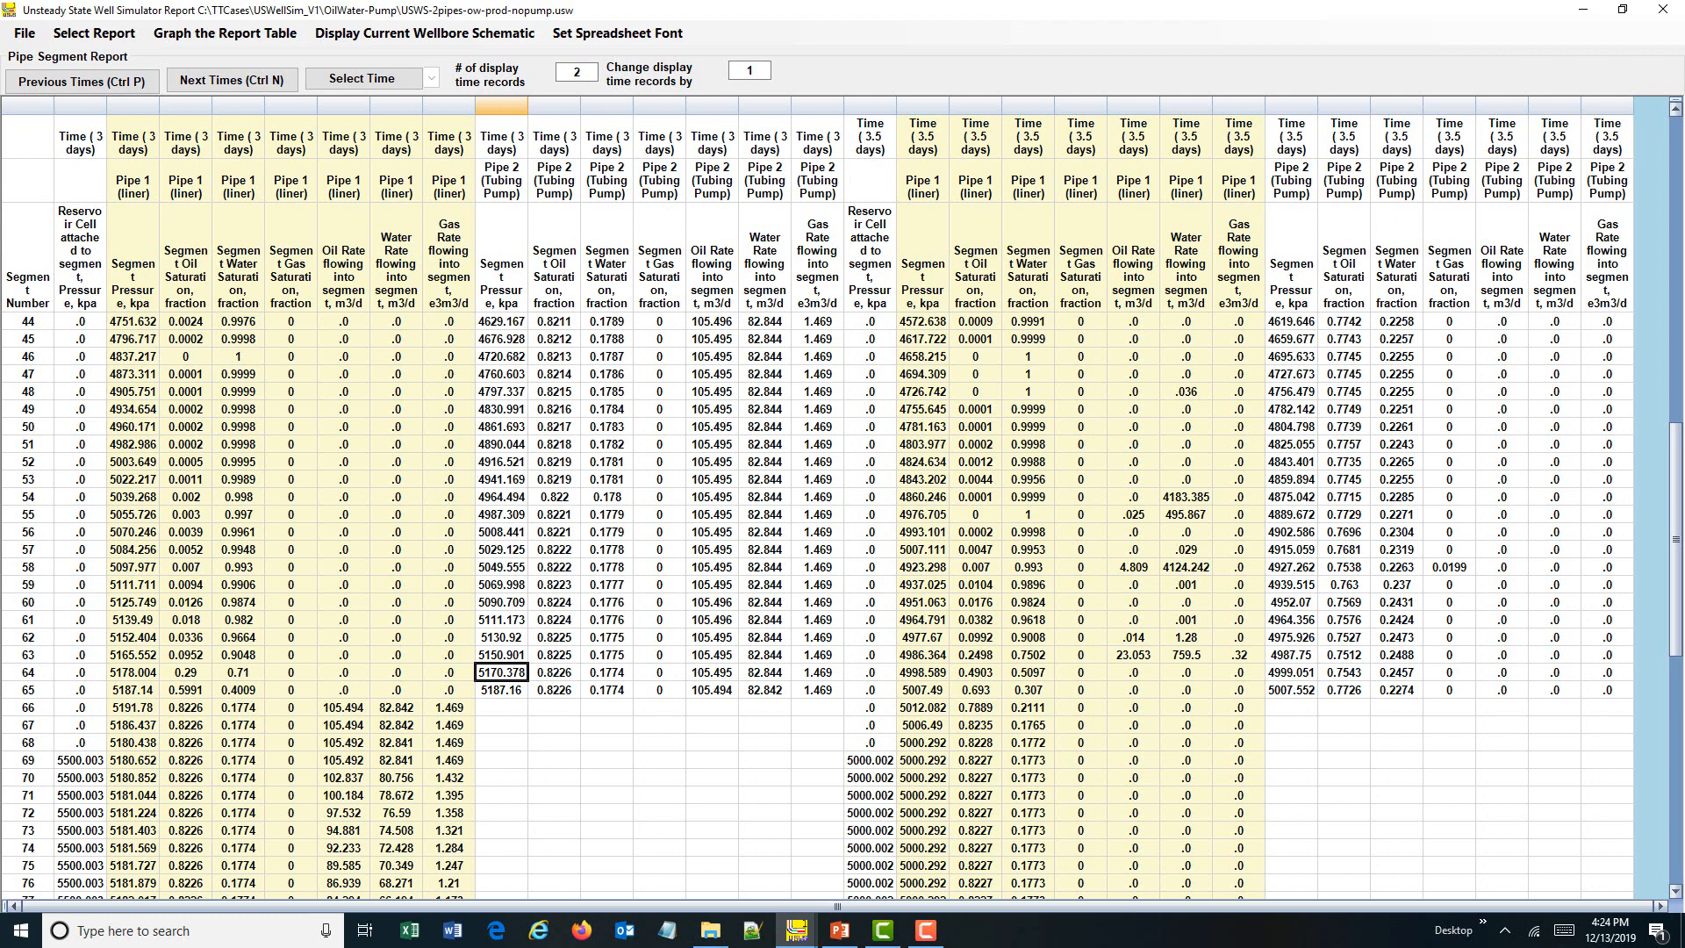
left_click(25, 33)
left_click(25, 34)
left_click(24, 35)
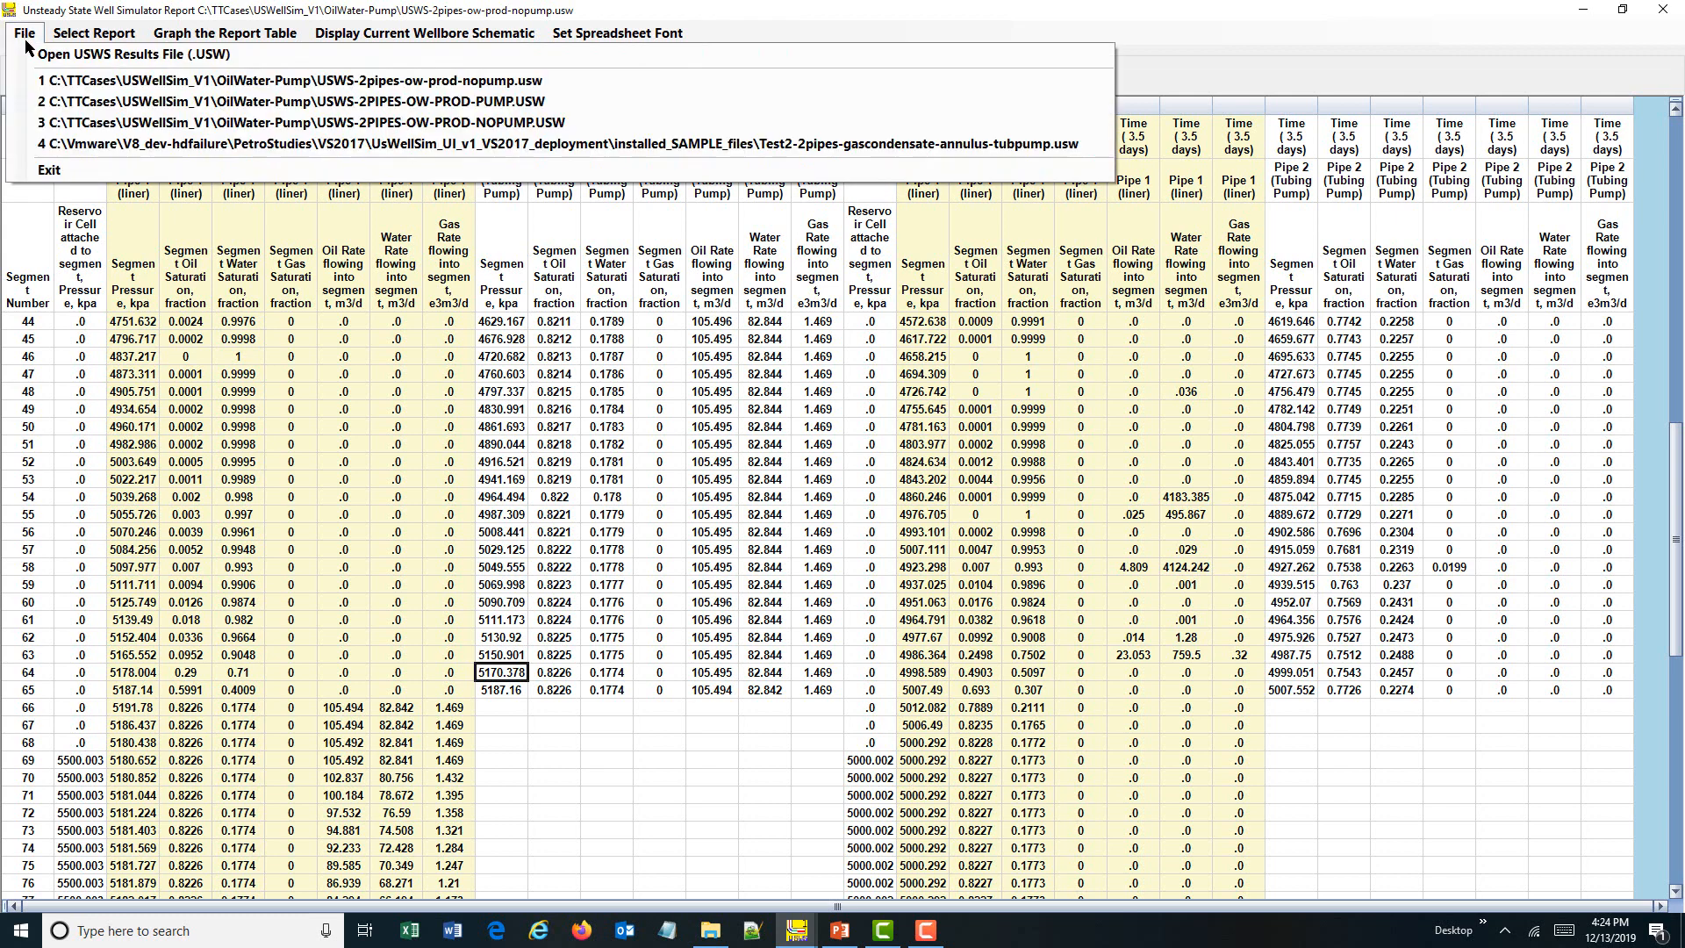
left_click(45, 122)
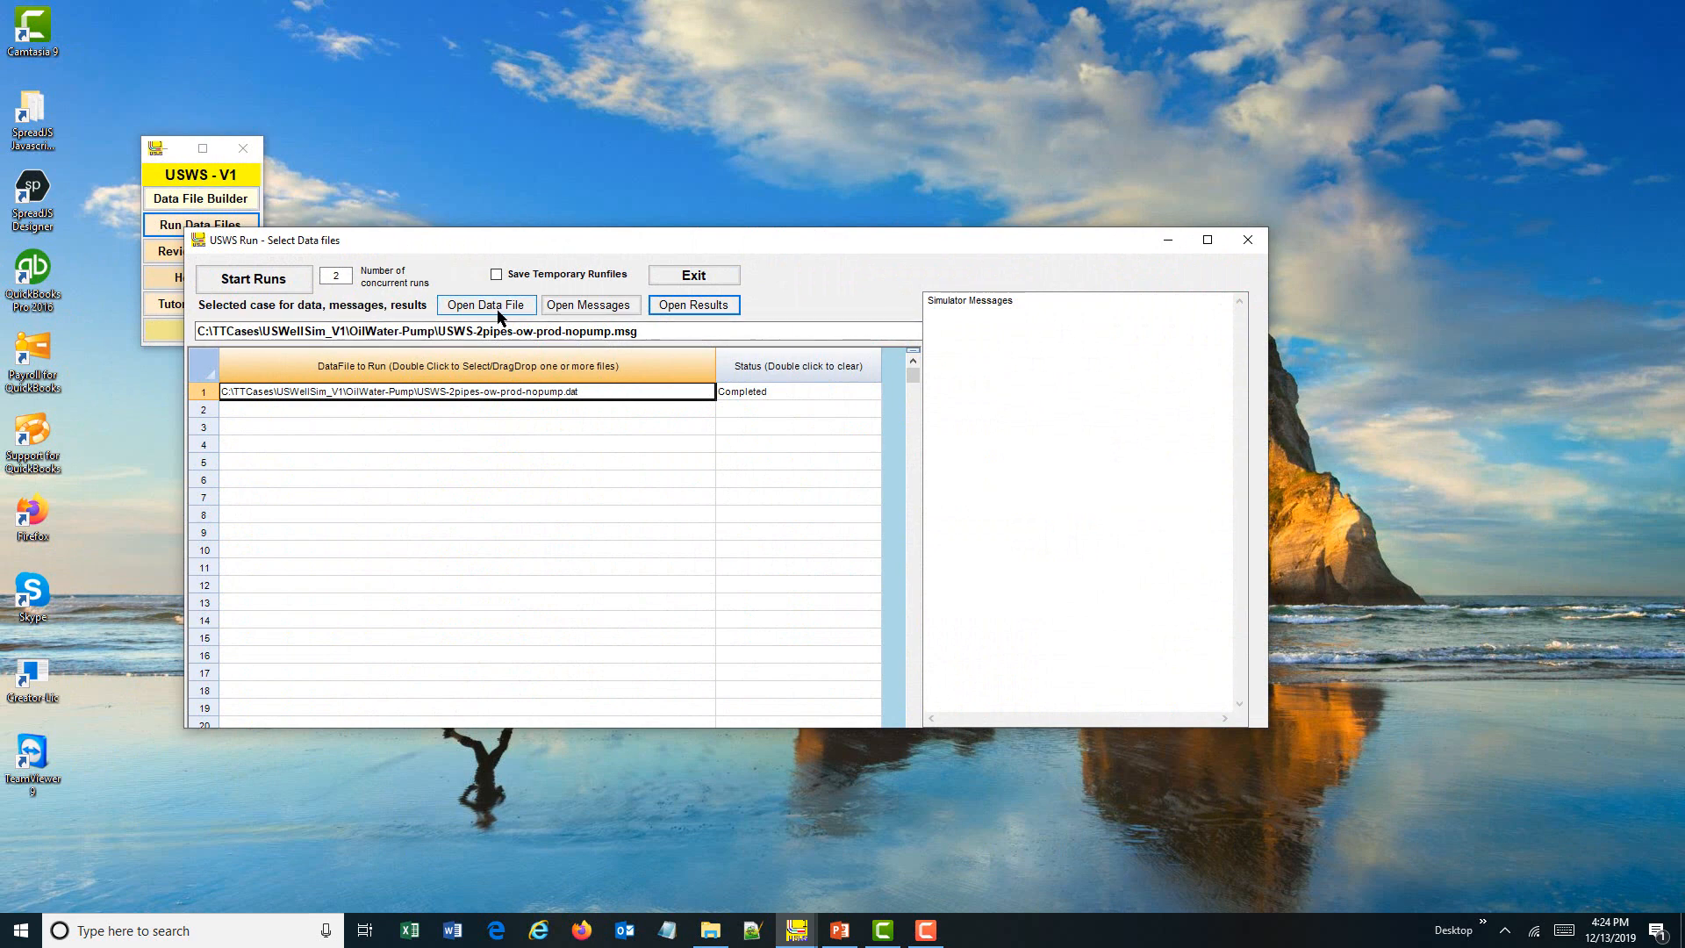
Step: Open the no-pump case's data file and review the pipe data of the liner and the TubingPump
left_click(494, 312)
left_click(494, 312)
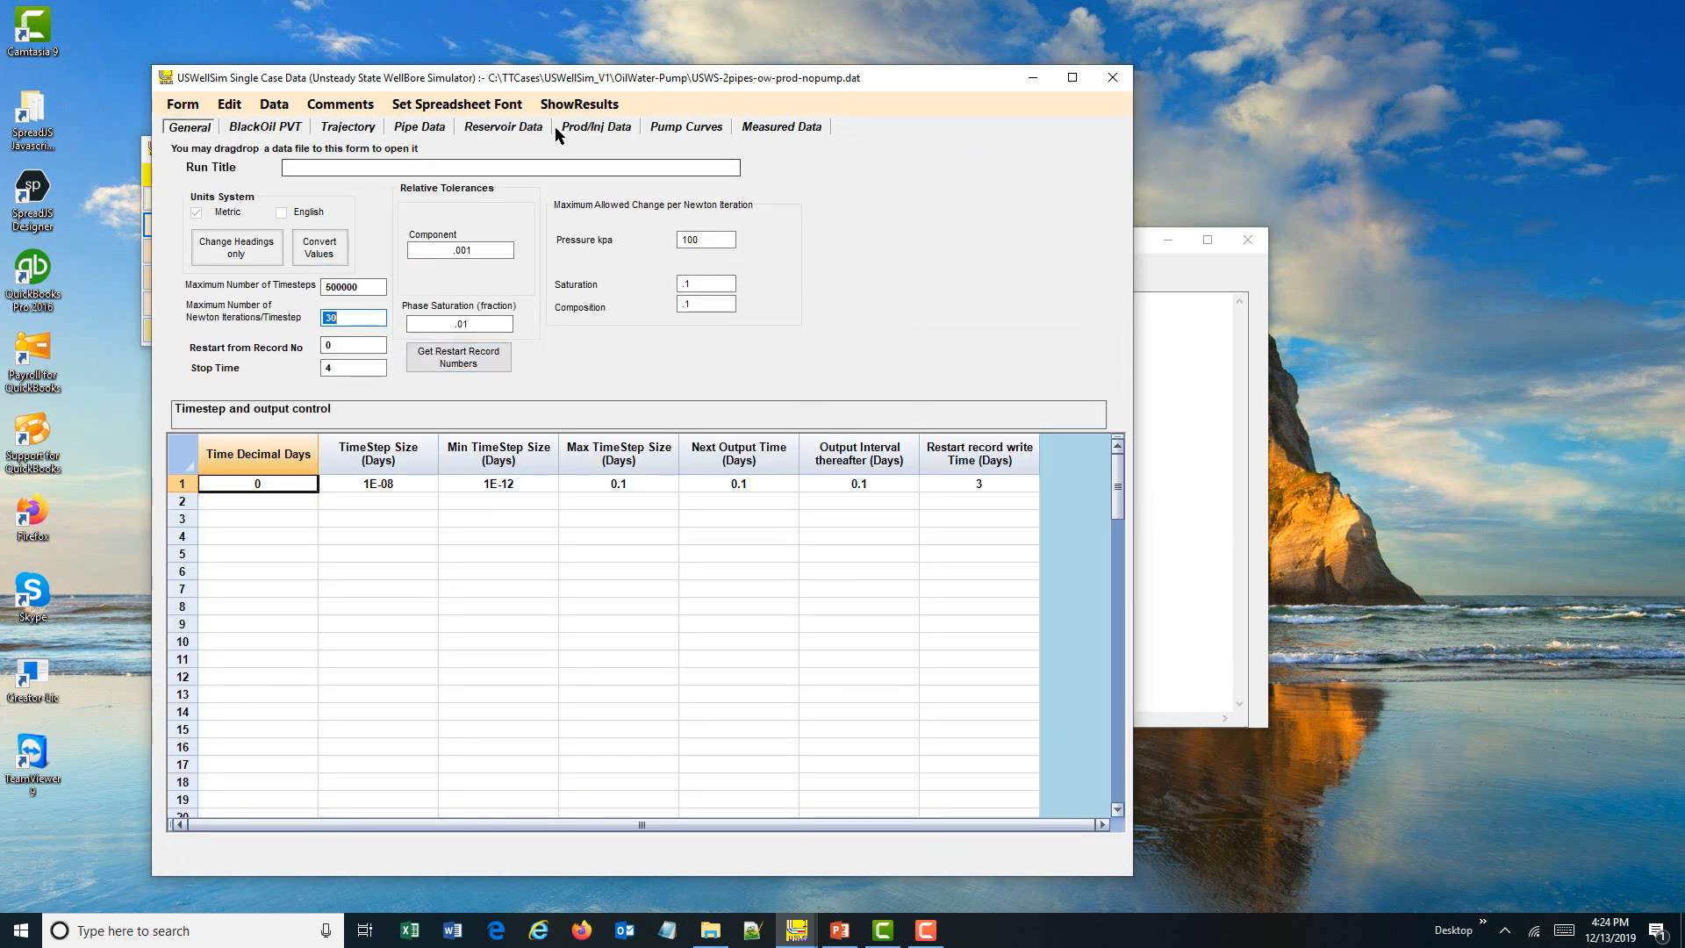
left_click(436, 131)
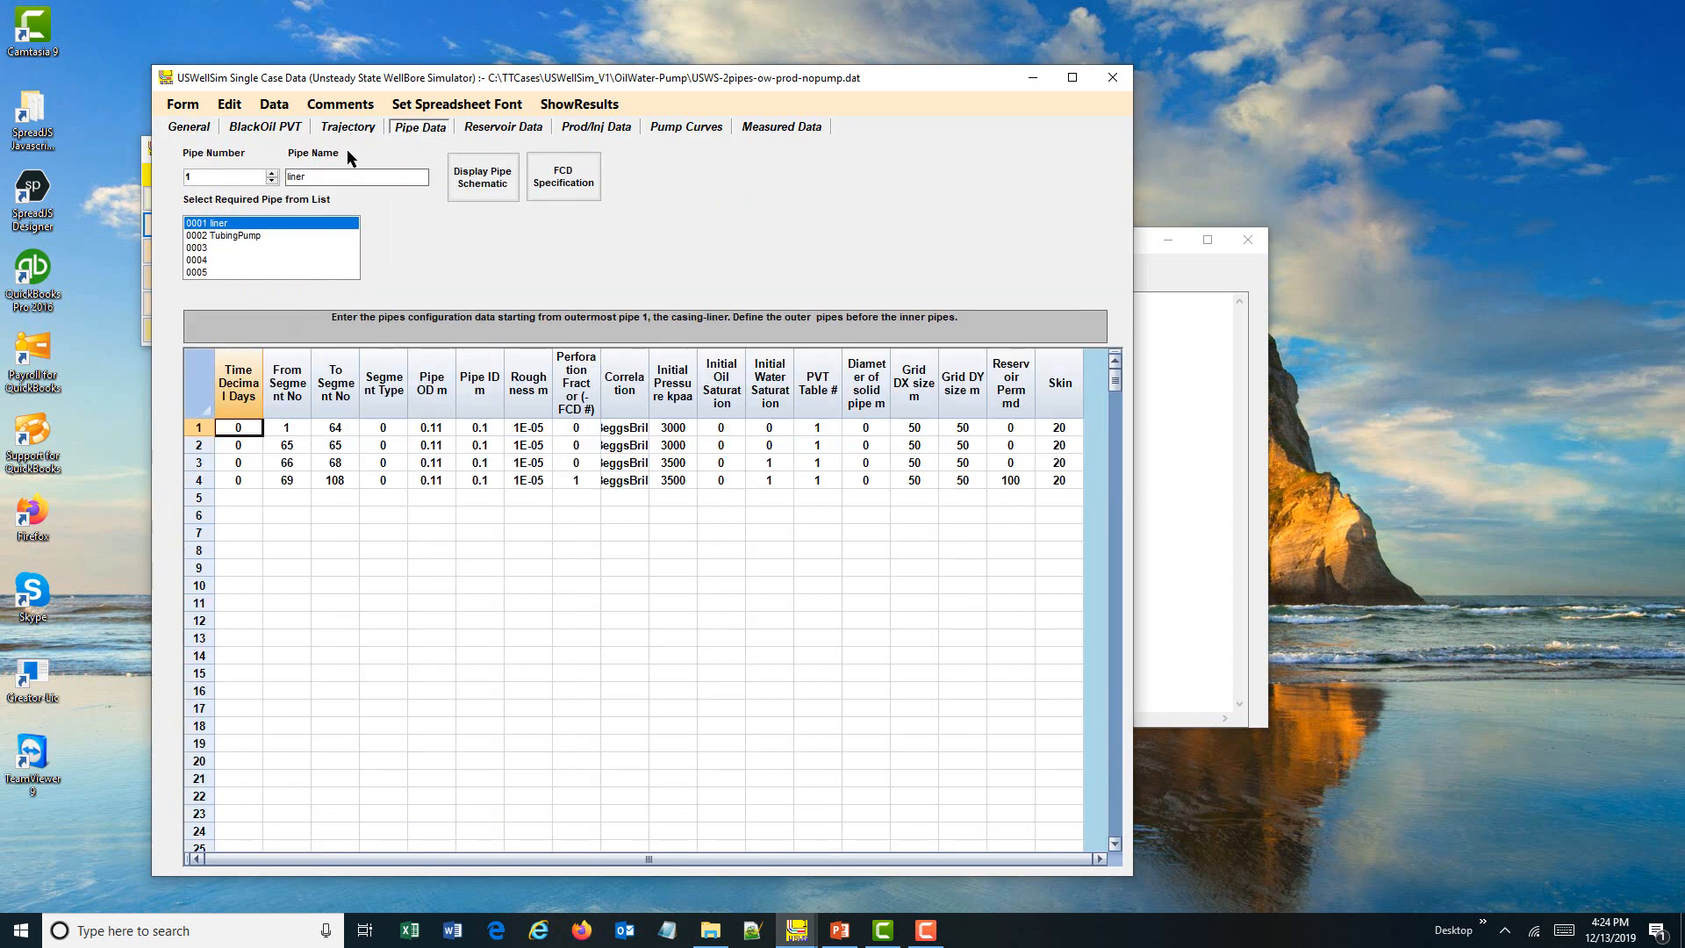
left_click(252, 237)
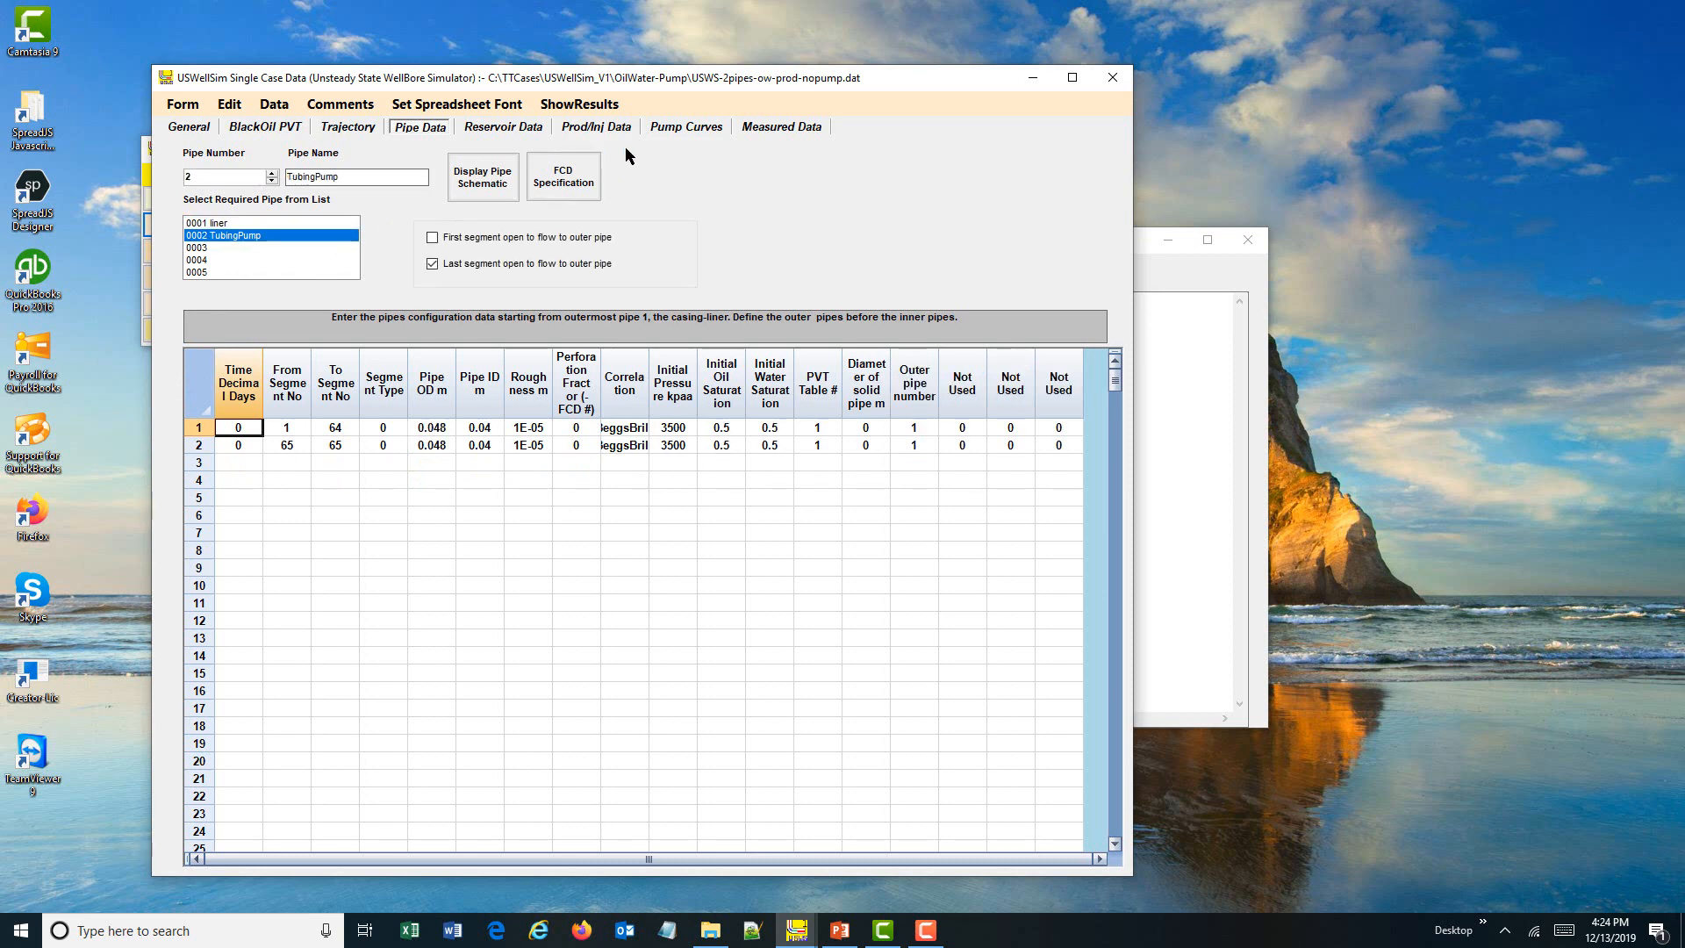
Step: Open the data file USWS-2pipes-ow-prod-pump.dat and display the pipe data of its TubingPump
left_click(196, 107)
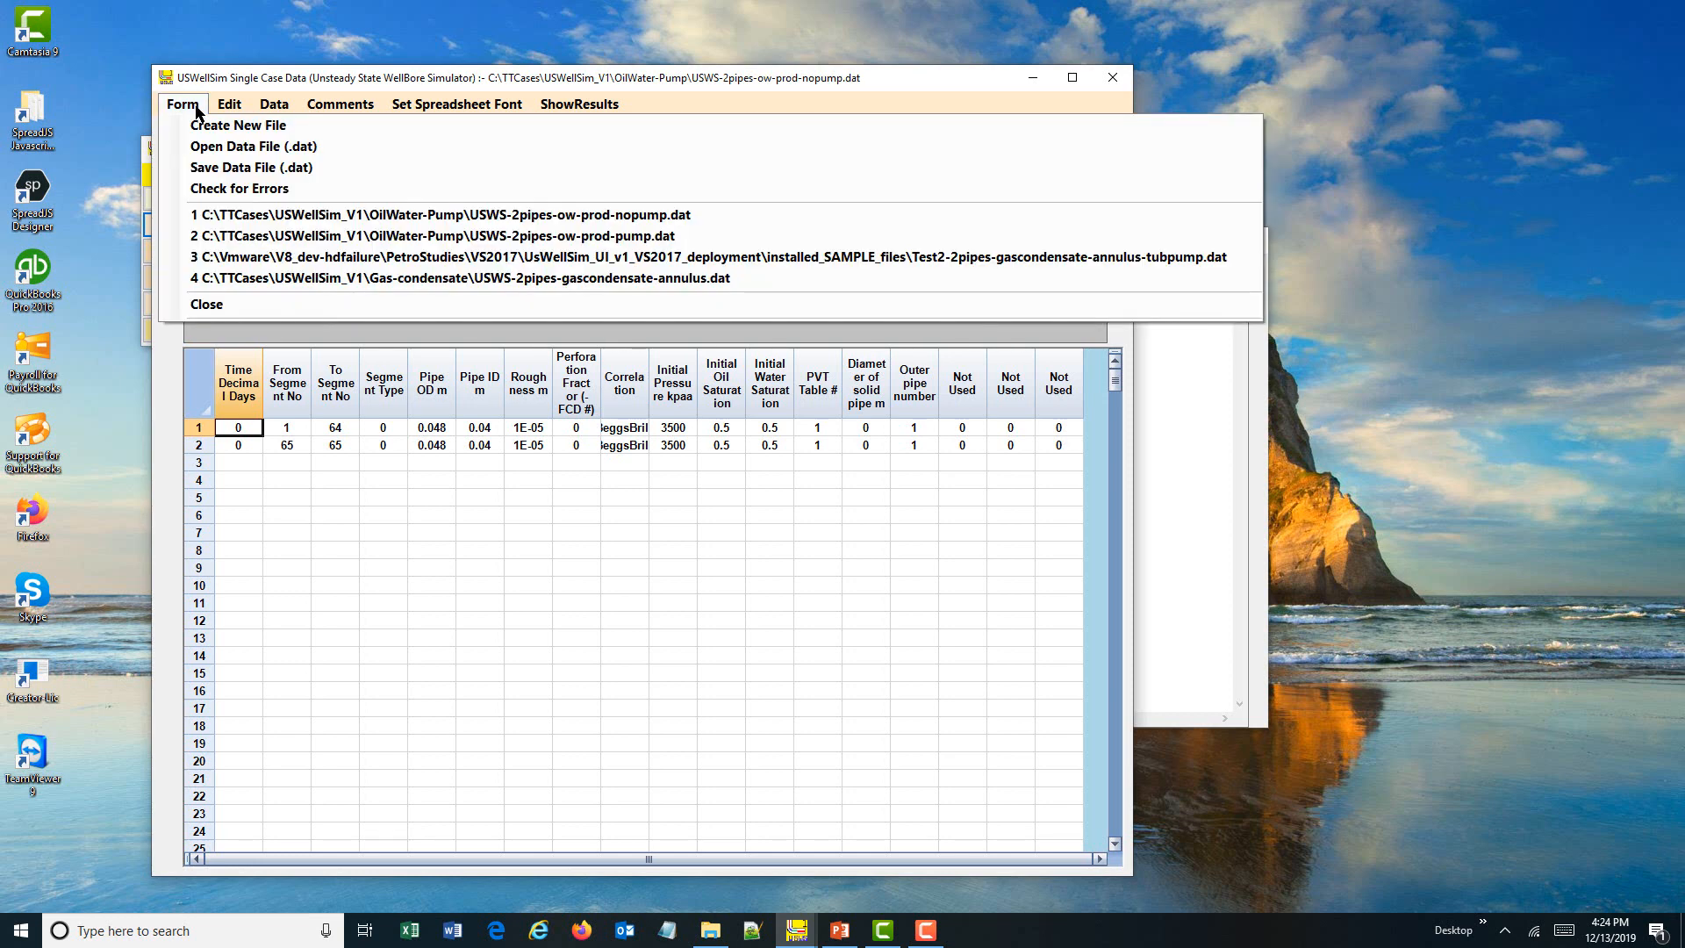
left_click(628, 242)
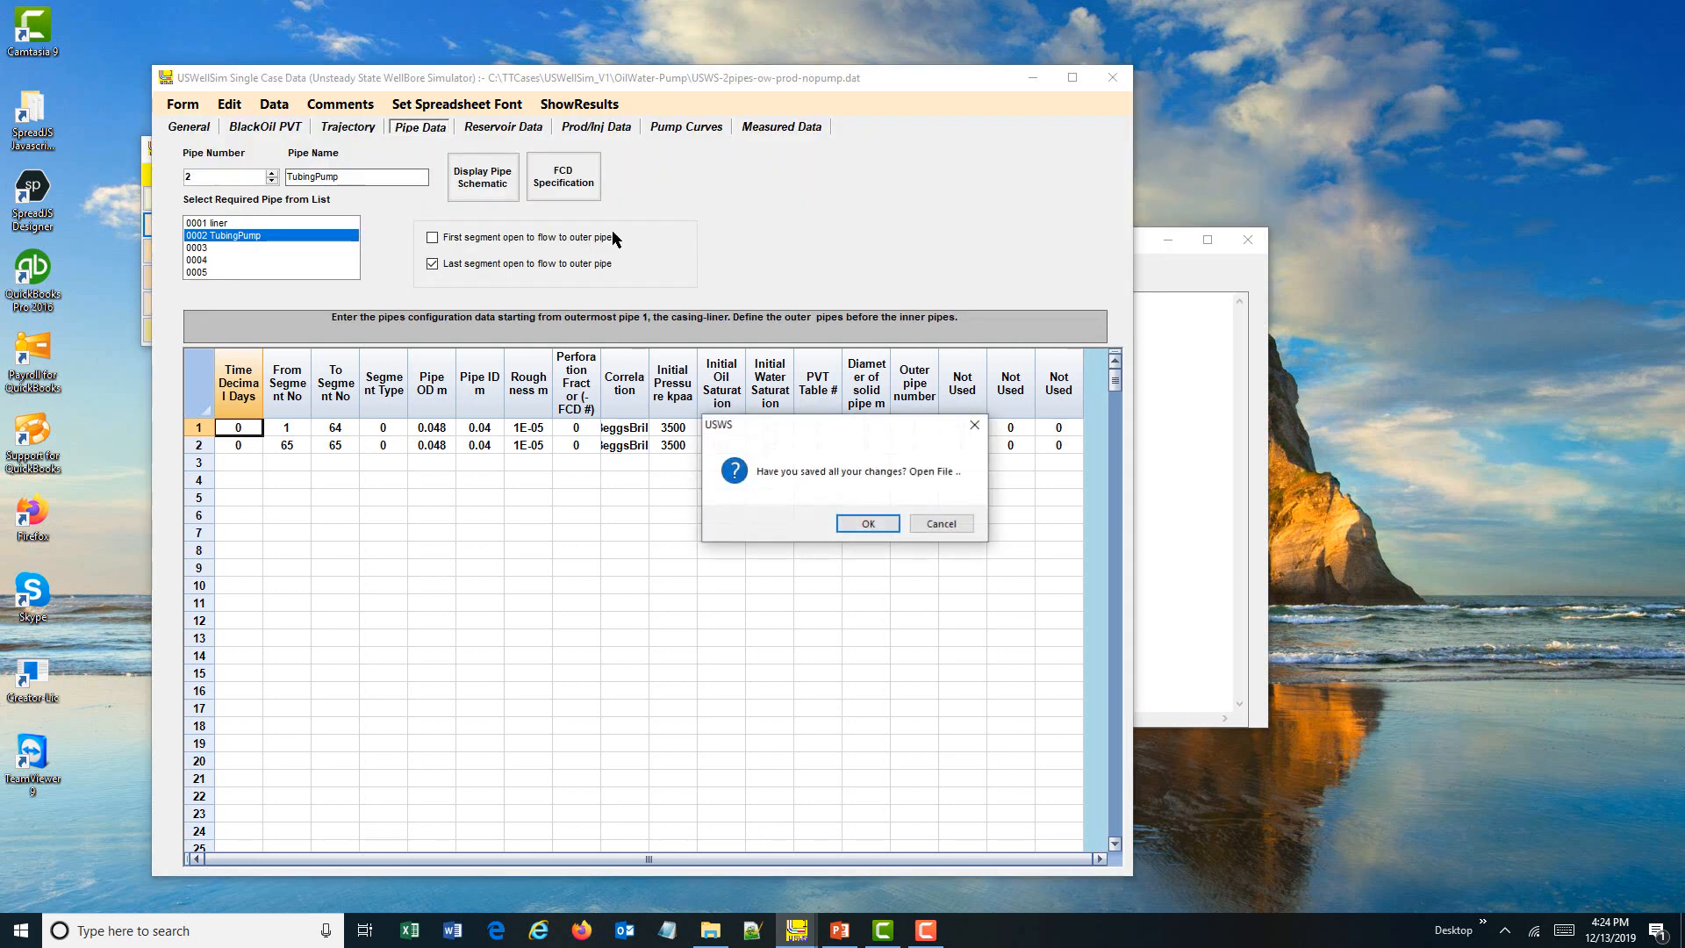
left_click(846, 523)
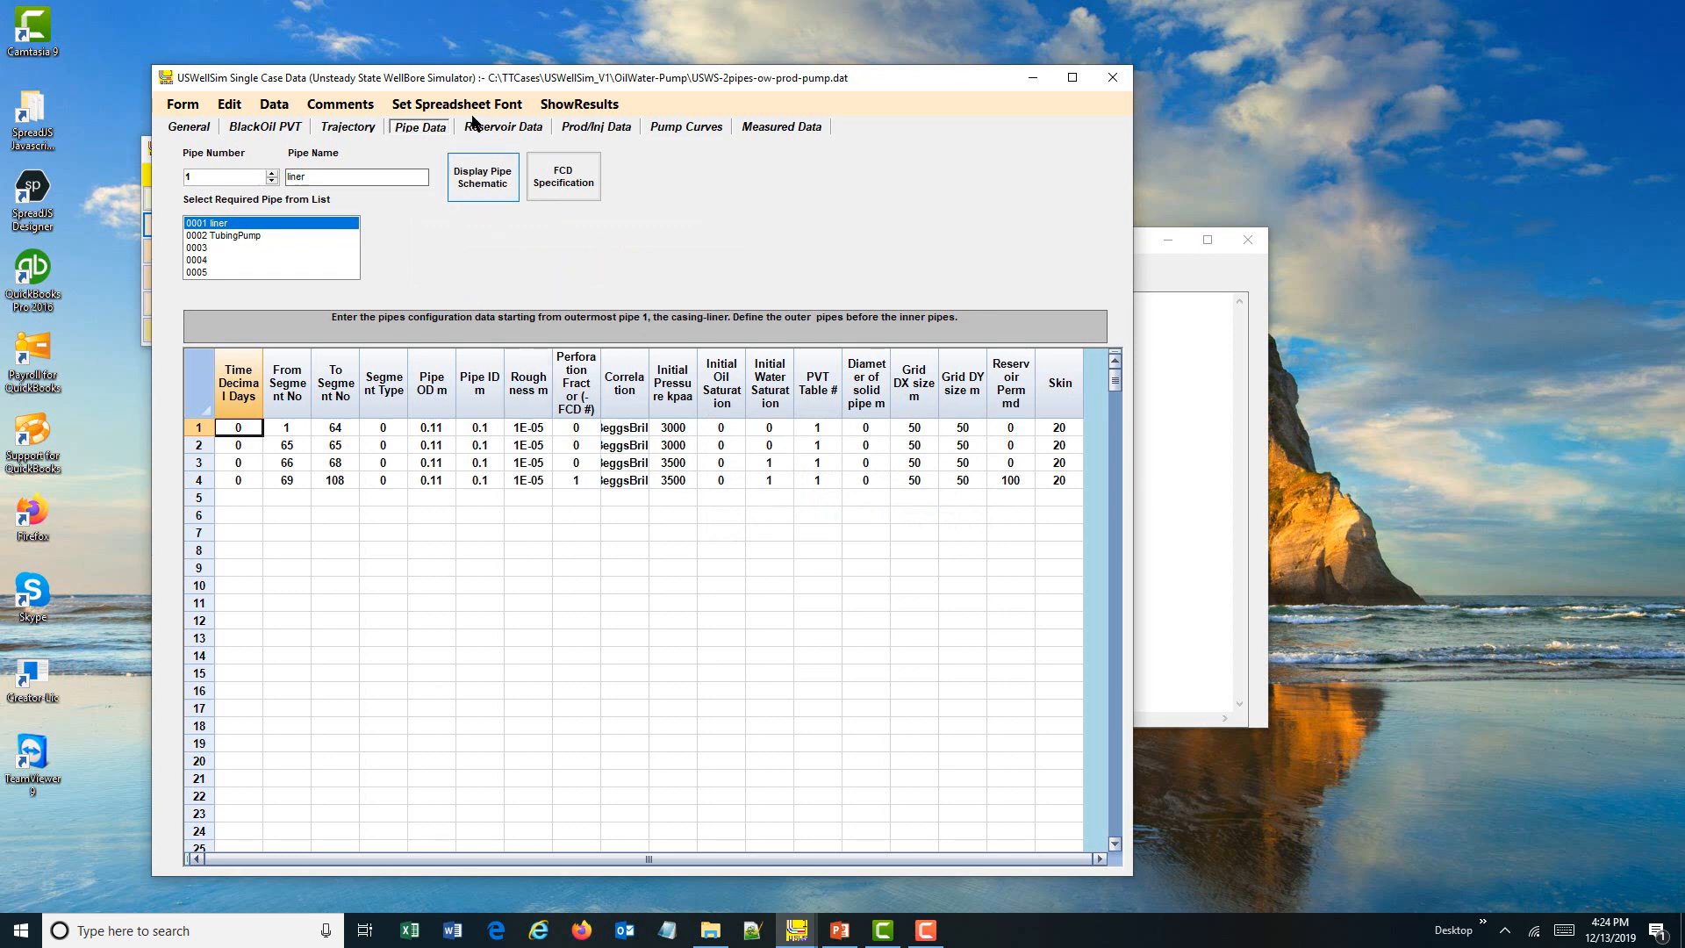
left_click(279, 235)
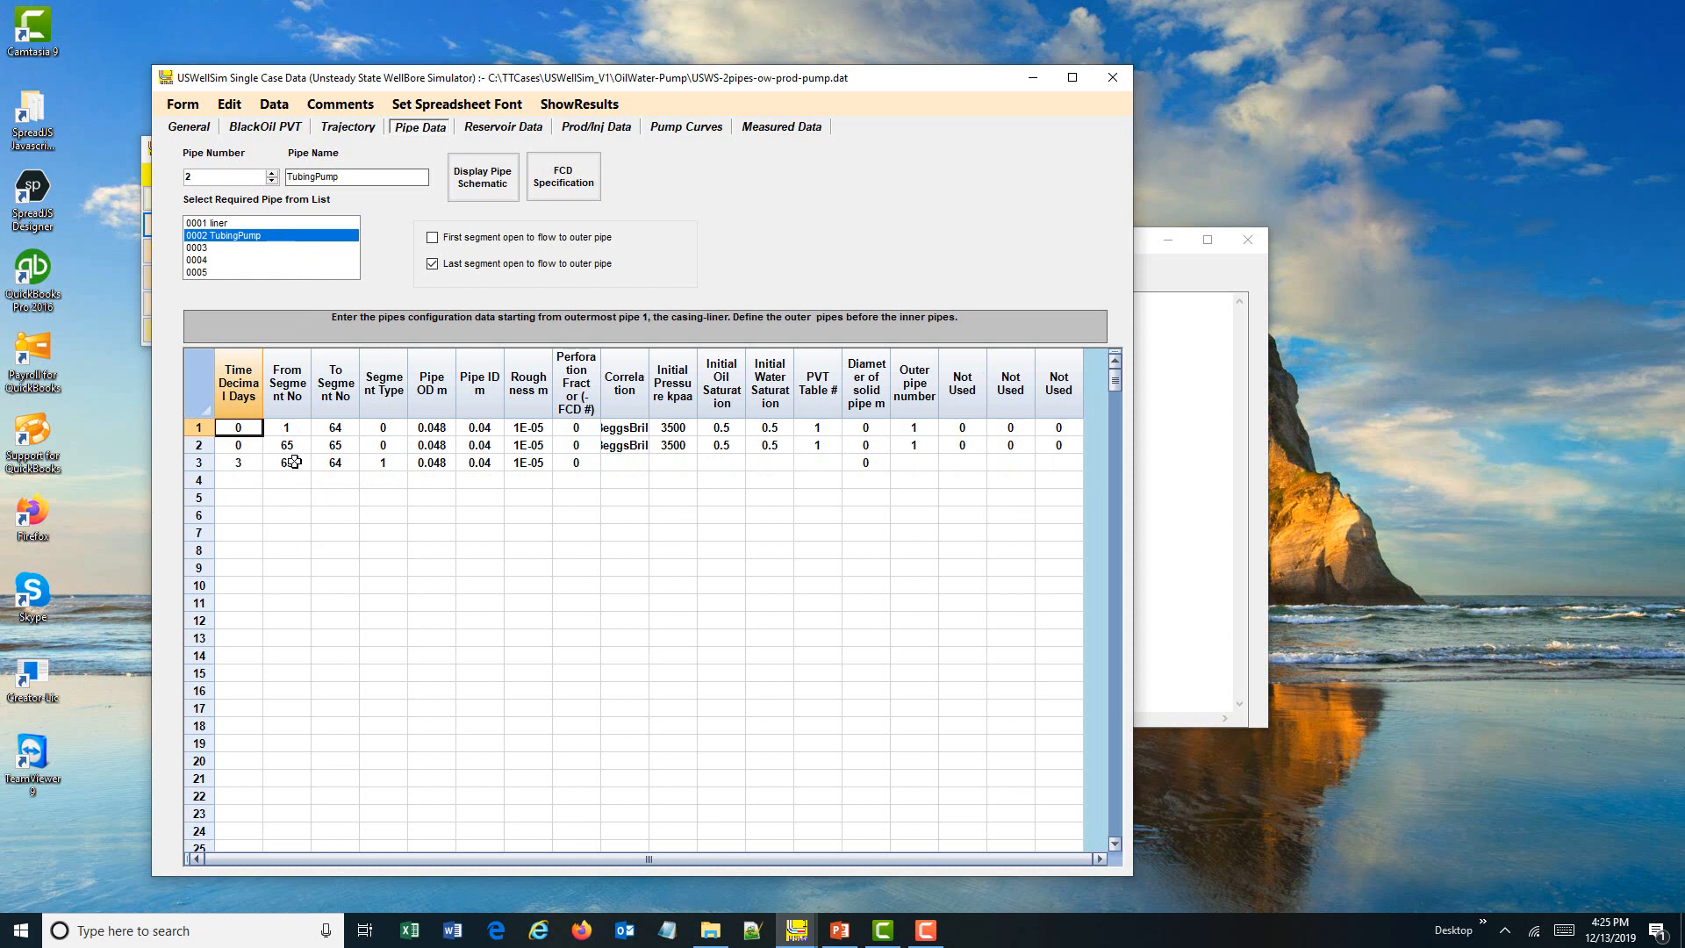
Step: Examine the effective time, suction and discharge segments and segment type of the TubingPump's pump row, and view its pump curve table
left_click(250, 463)
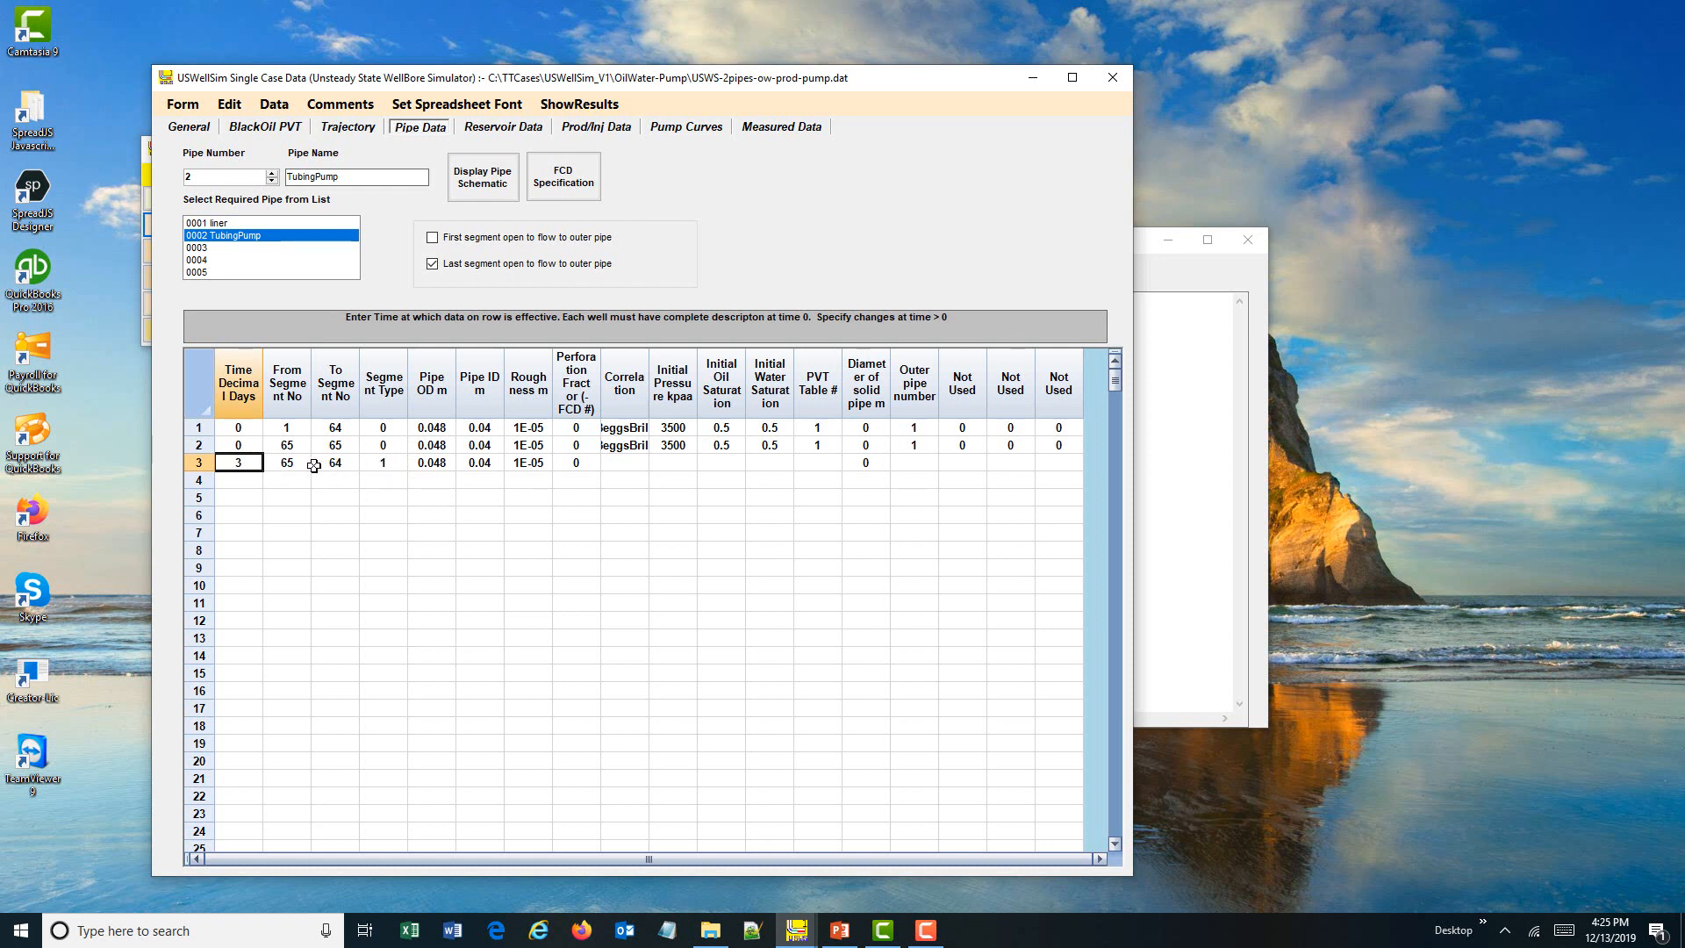
left_click(397, 463)
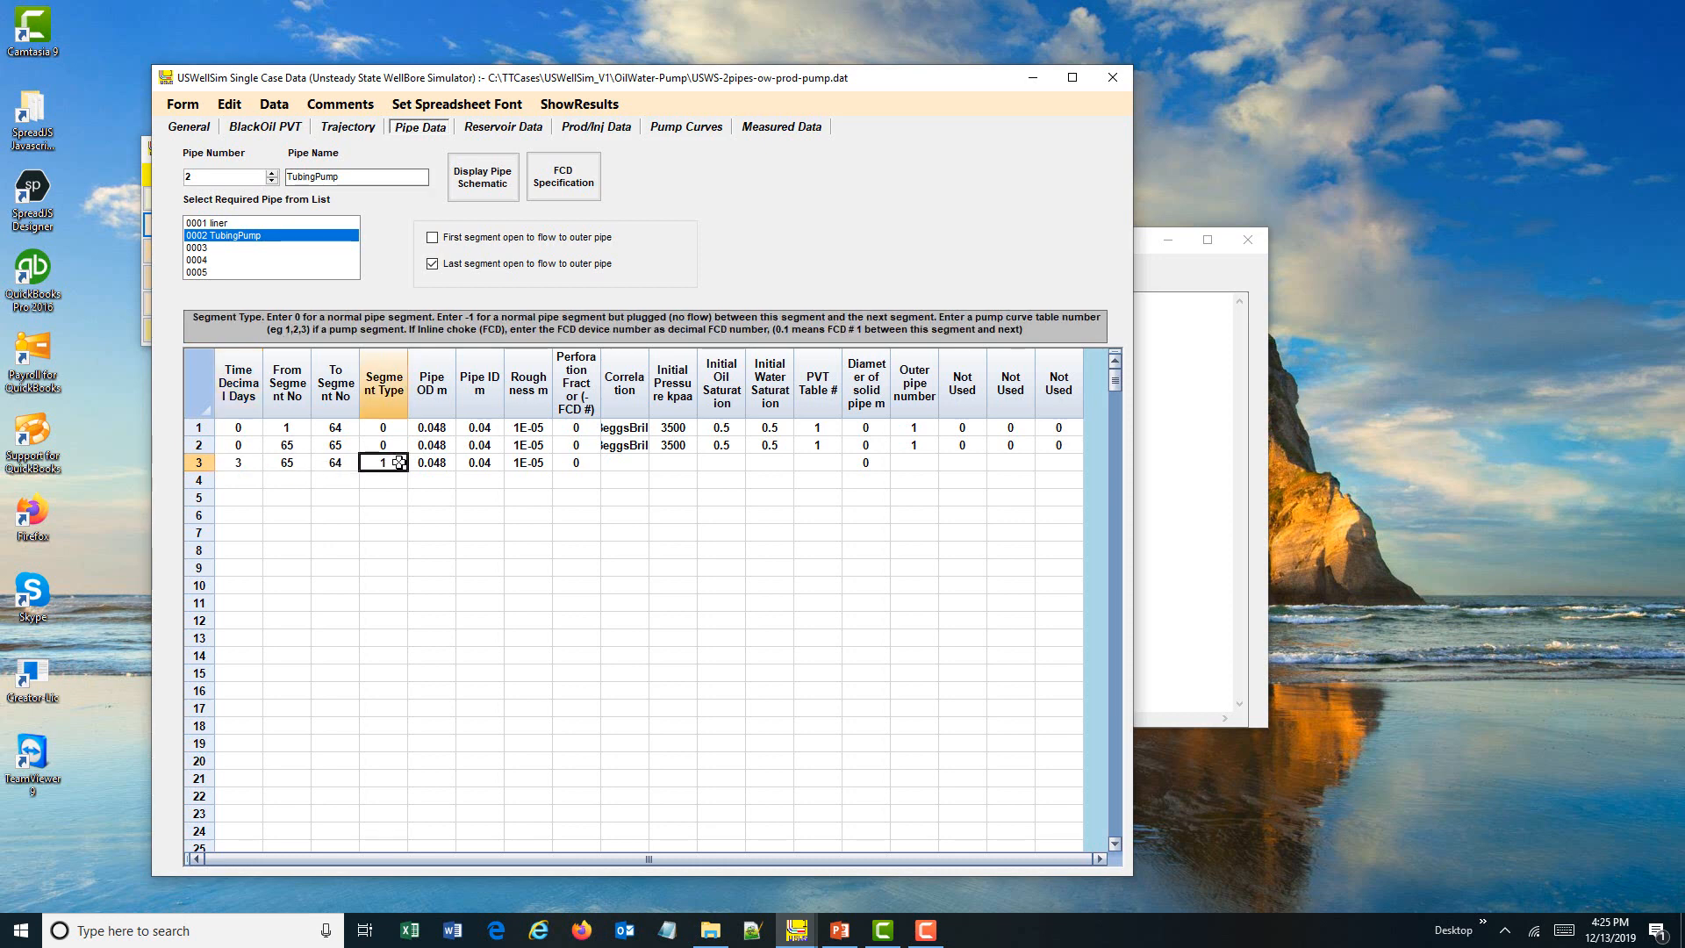
left_click(286, 463)
type("65")
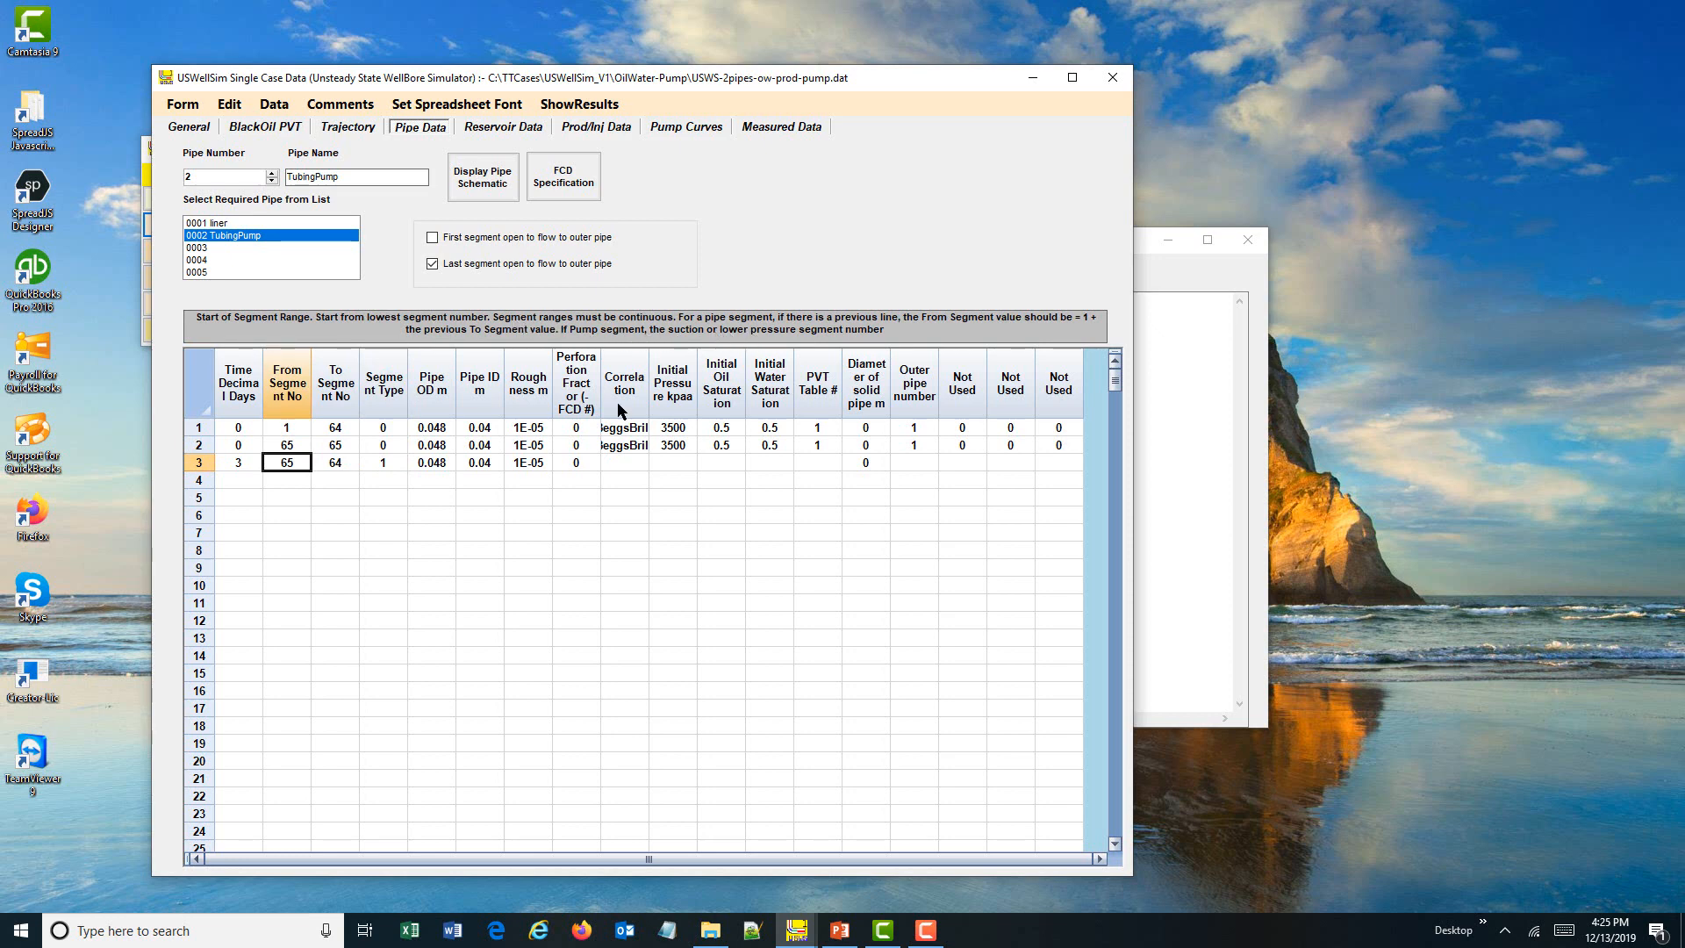
left_click(351, 461)
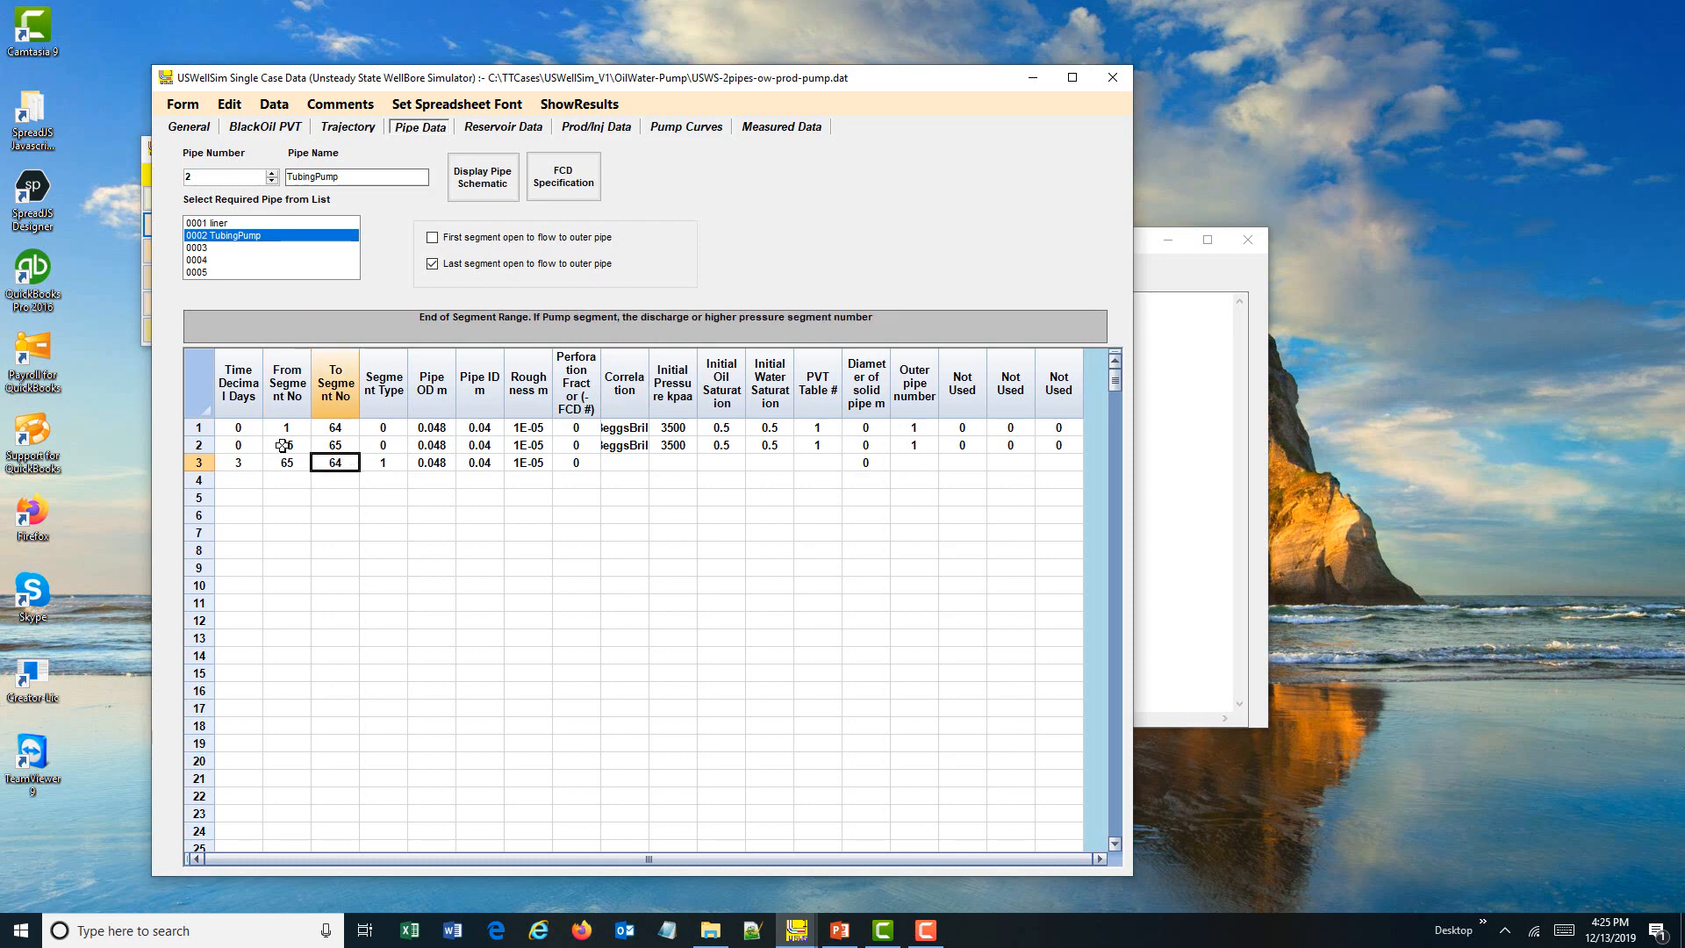
left_click_drag(282, 446, 338, 444)
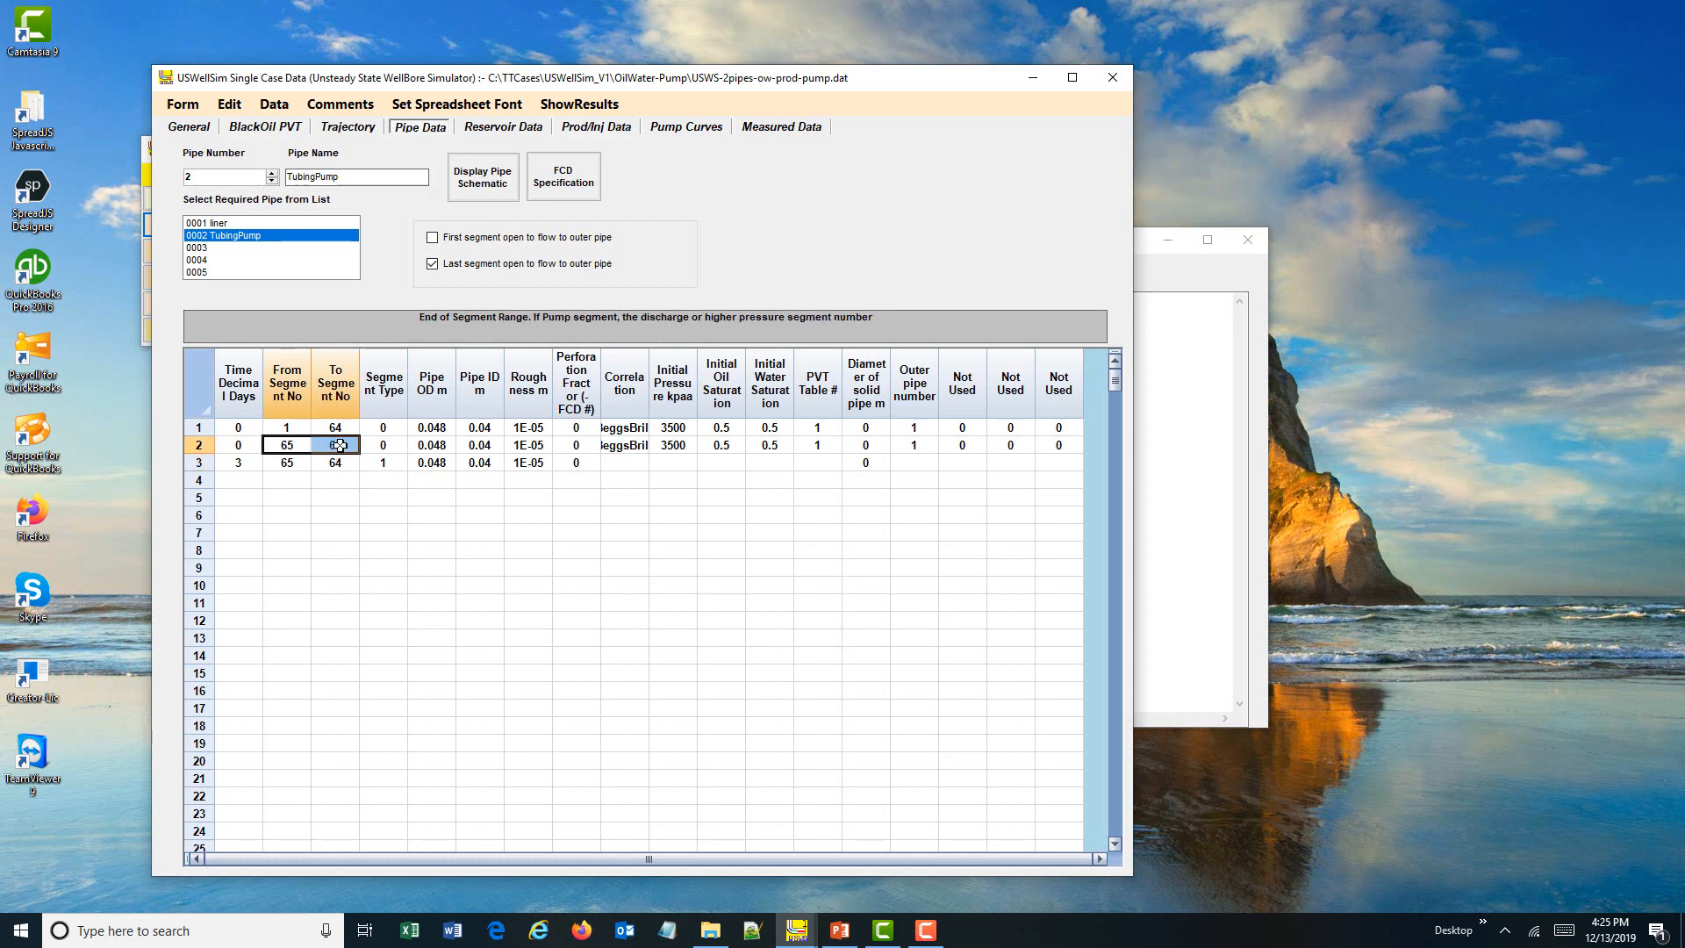
left_click(295, 465)
left_click(338, 462)
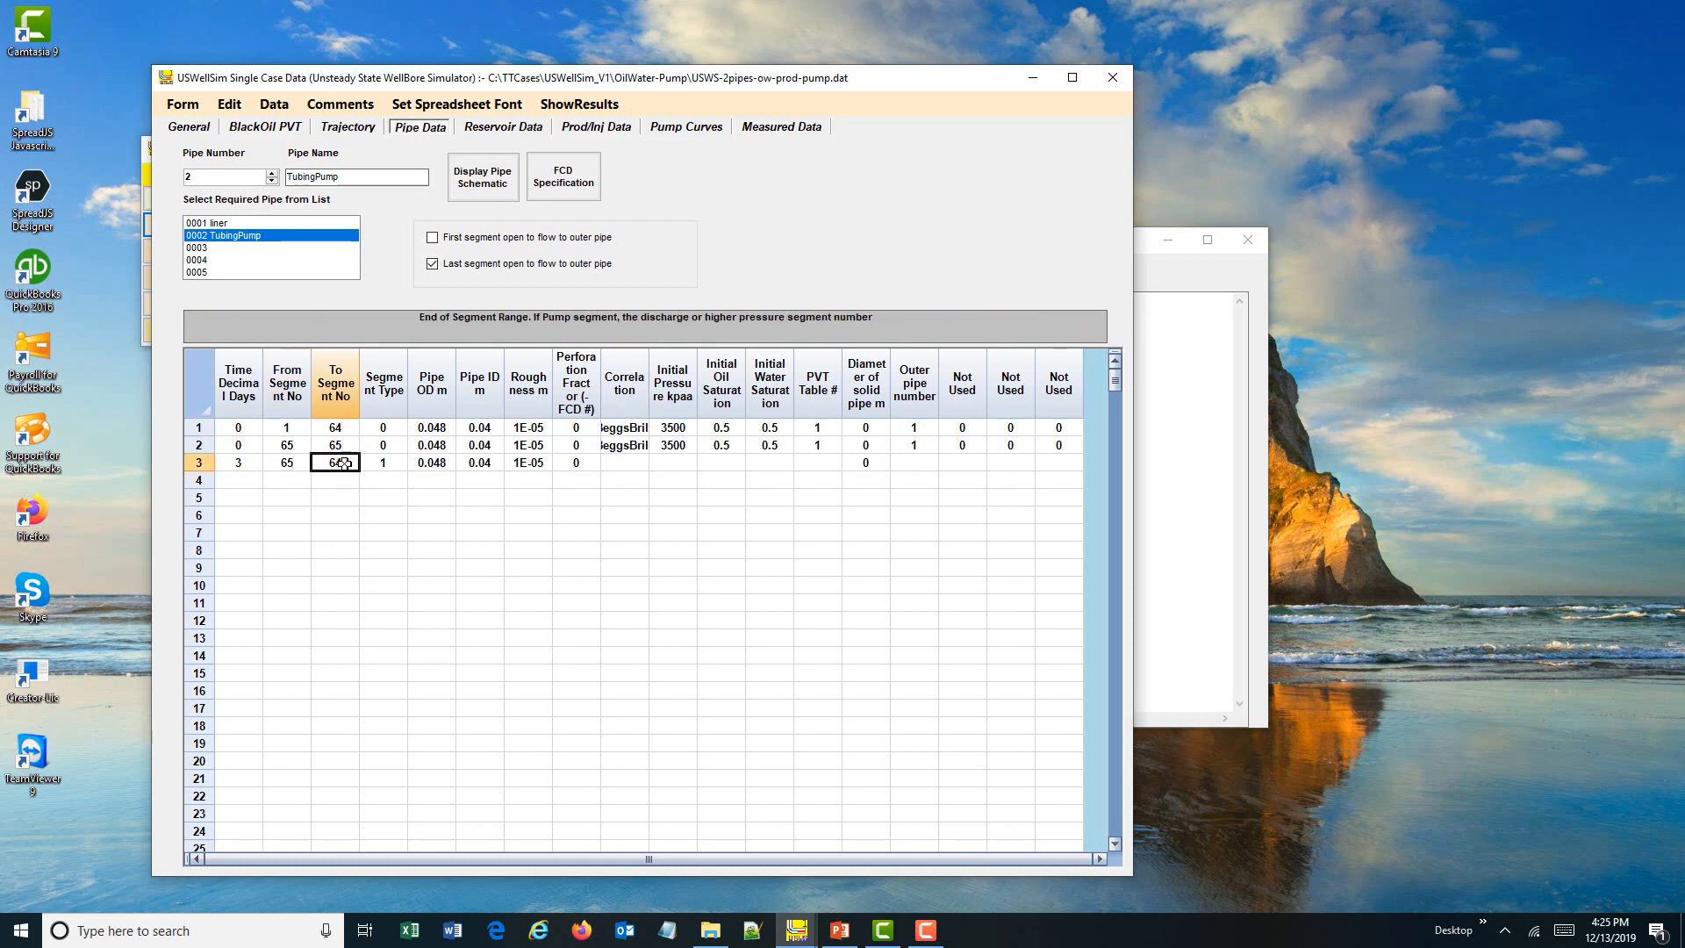
left_click(239, 462)
type("3")
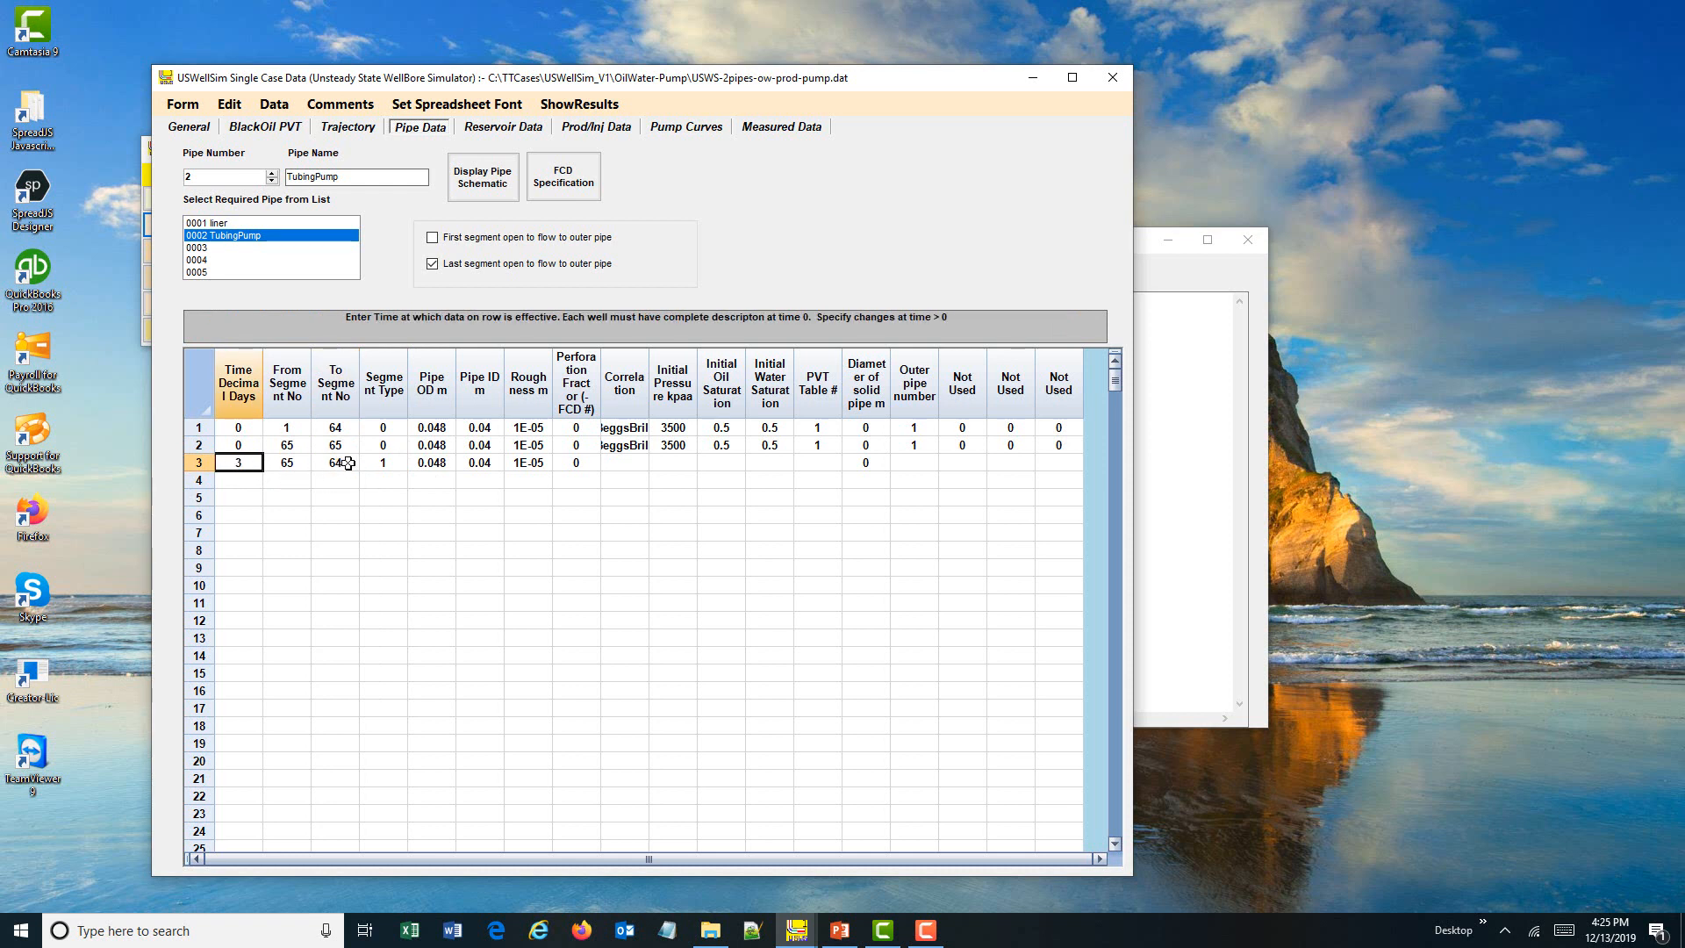
left_click(403, 462)
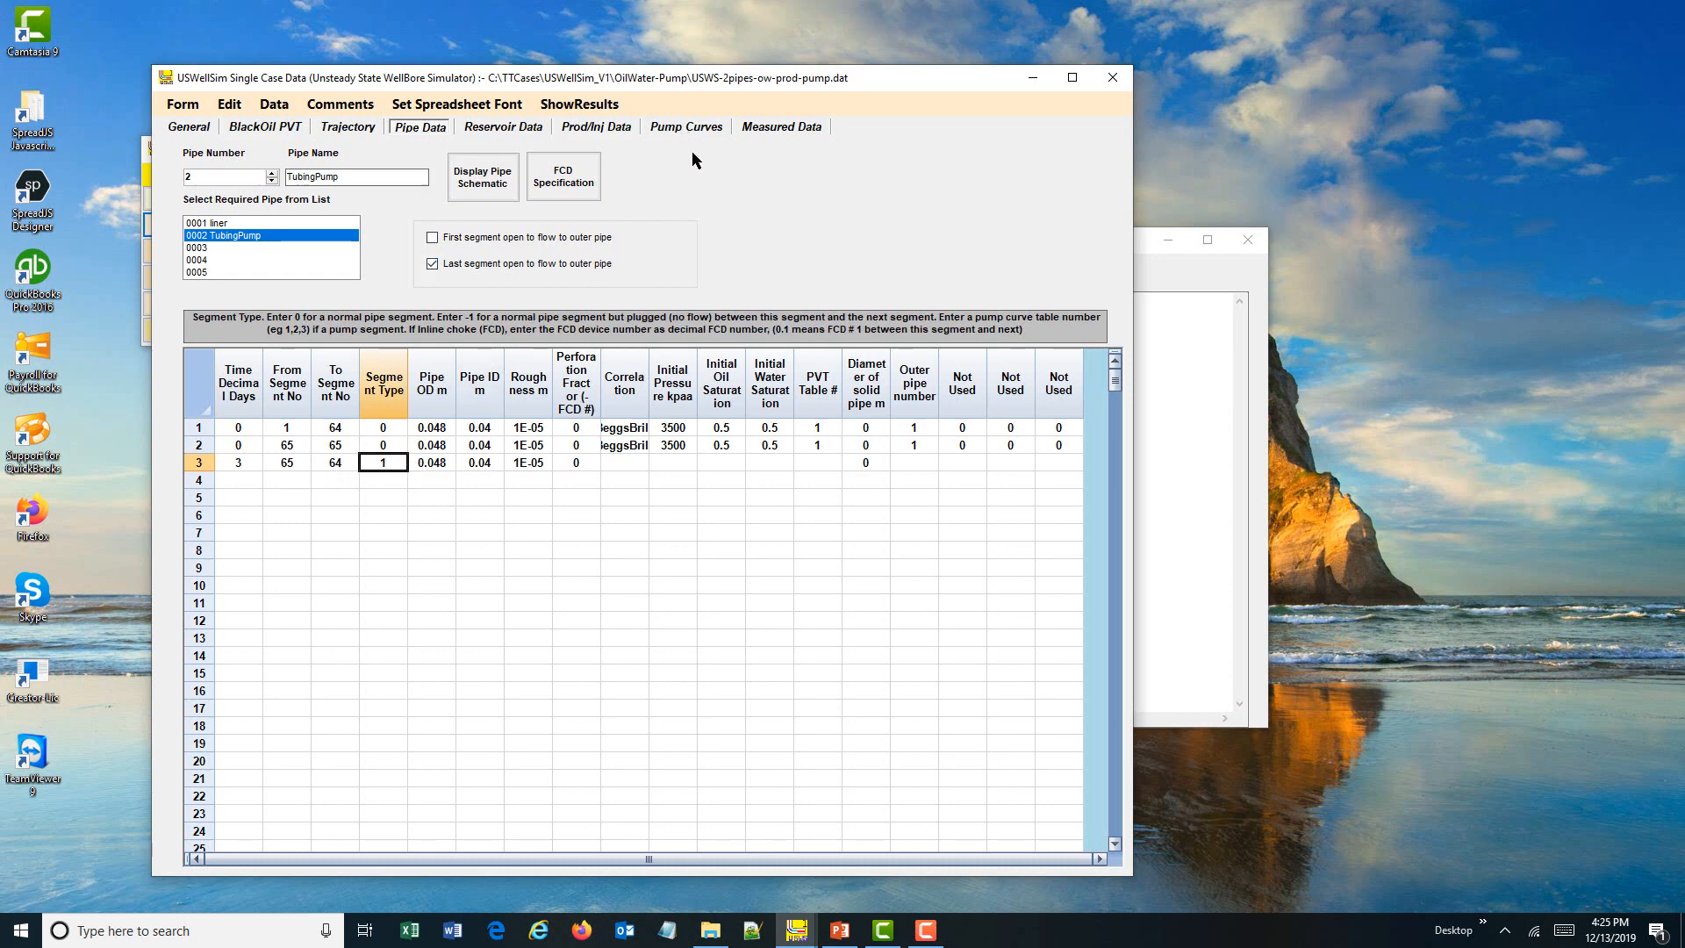
left_click(681, 131)
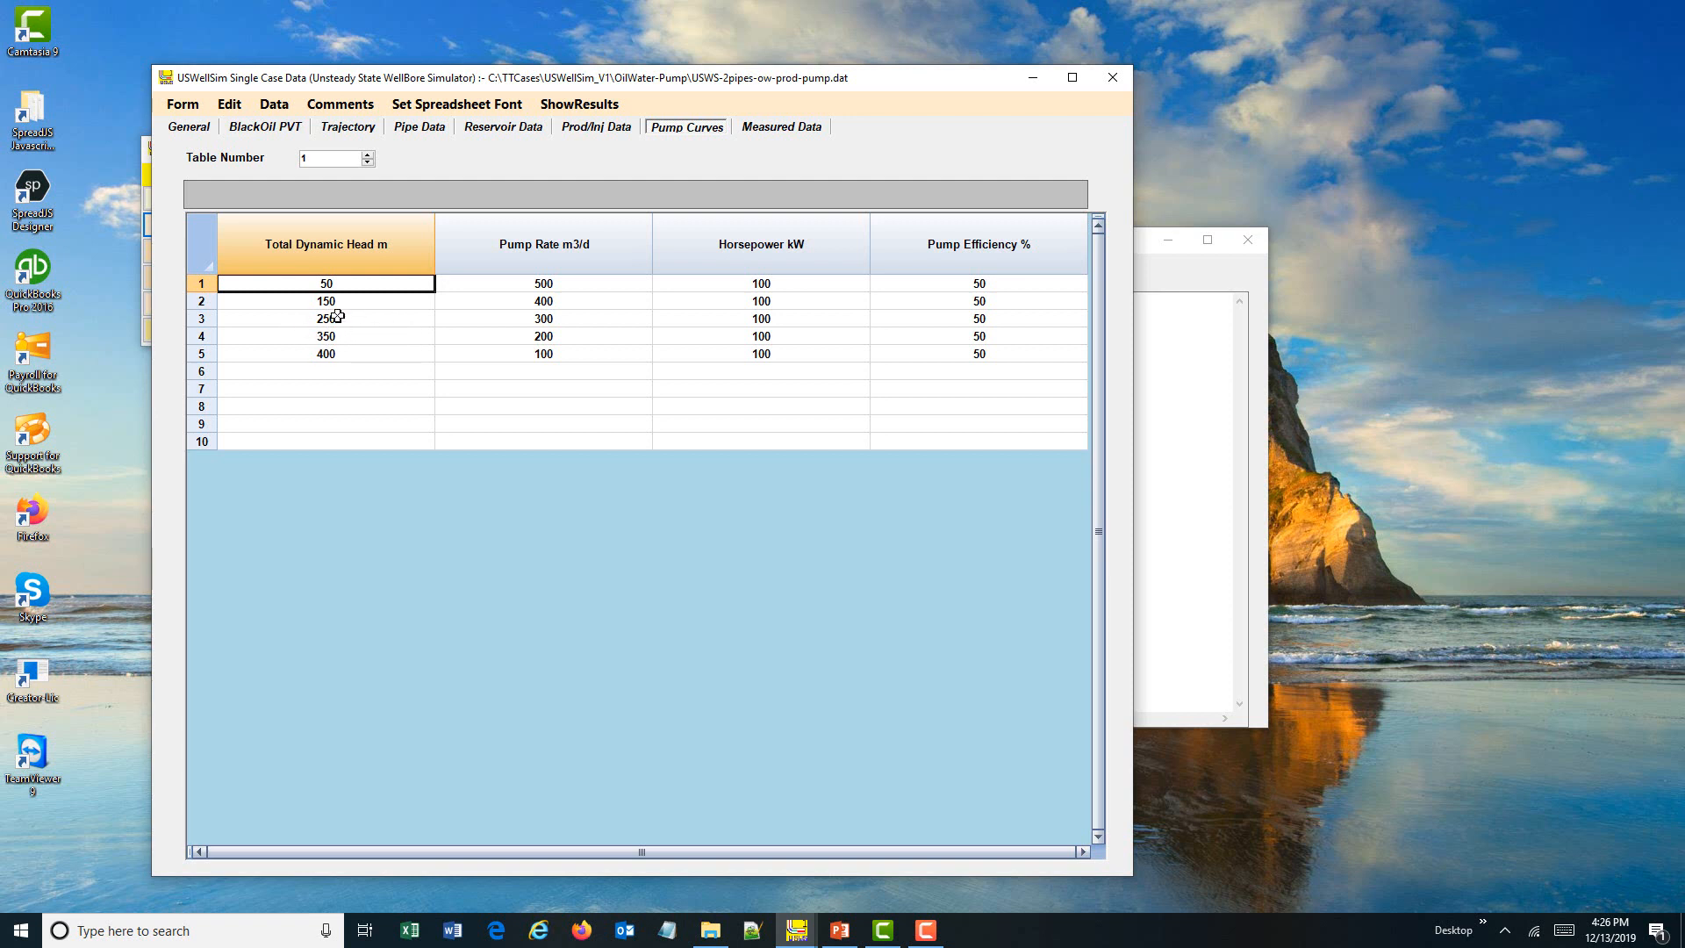
Step: Close the pump case's data form without saving and leave data preparation
left_click(182, 104)
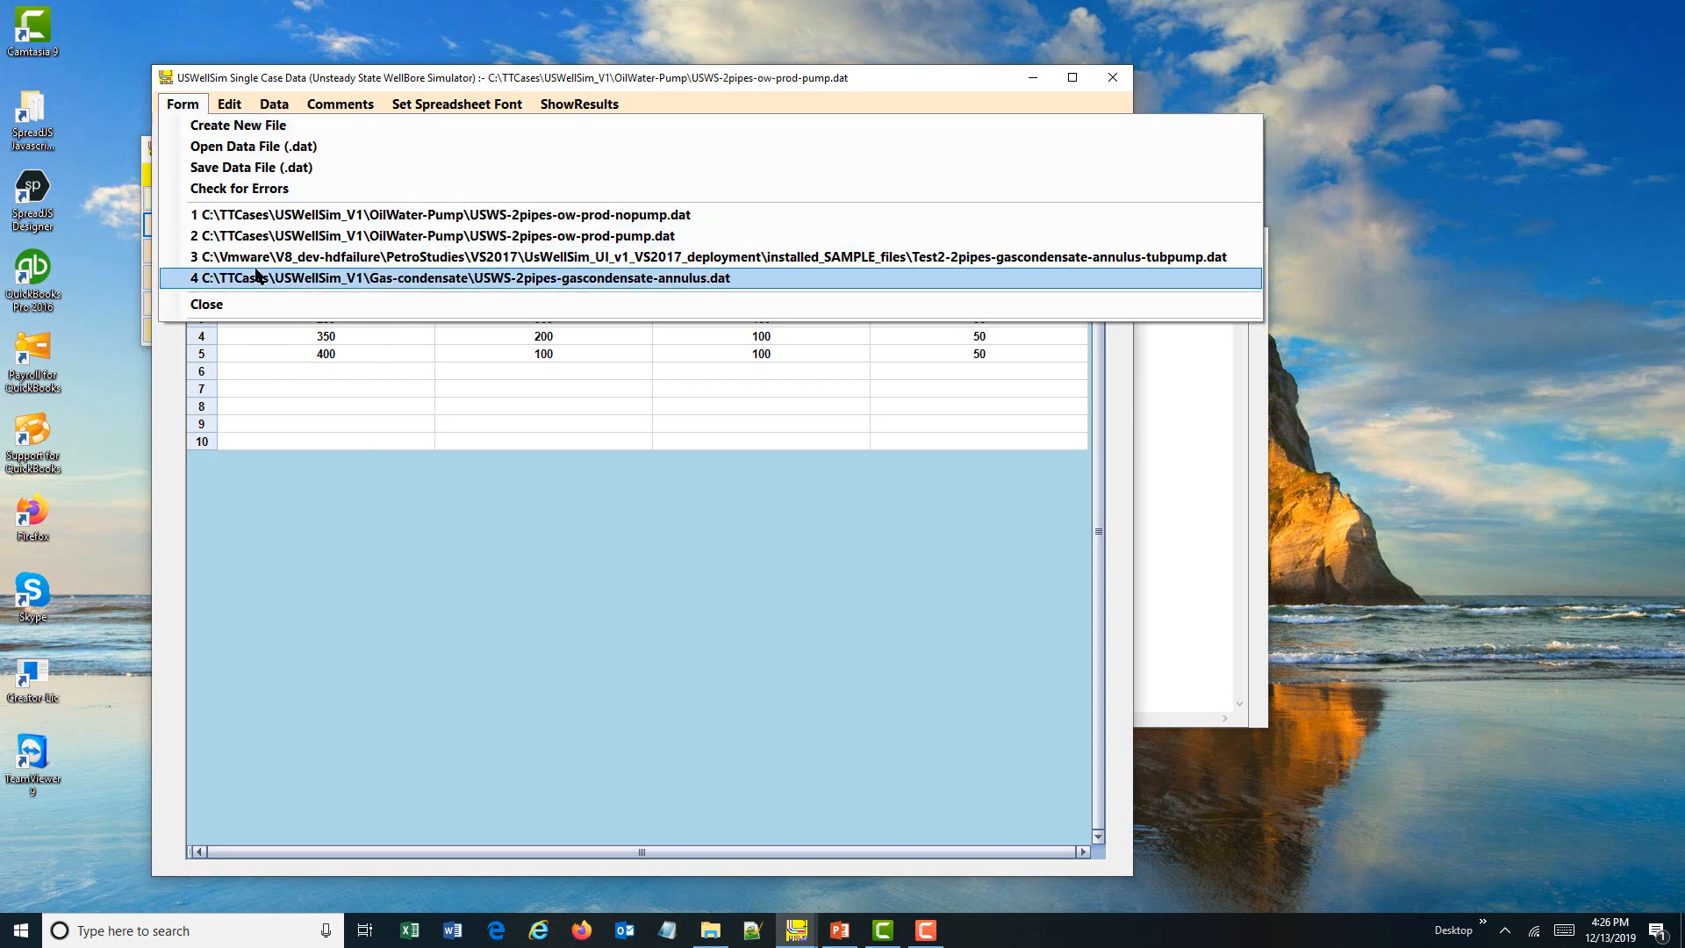
left_click(266, 297)
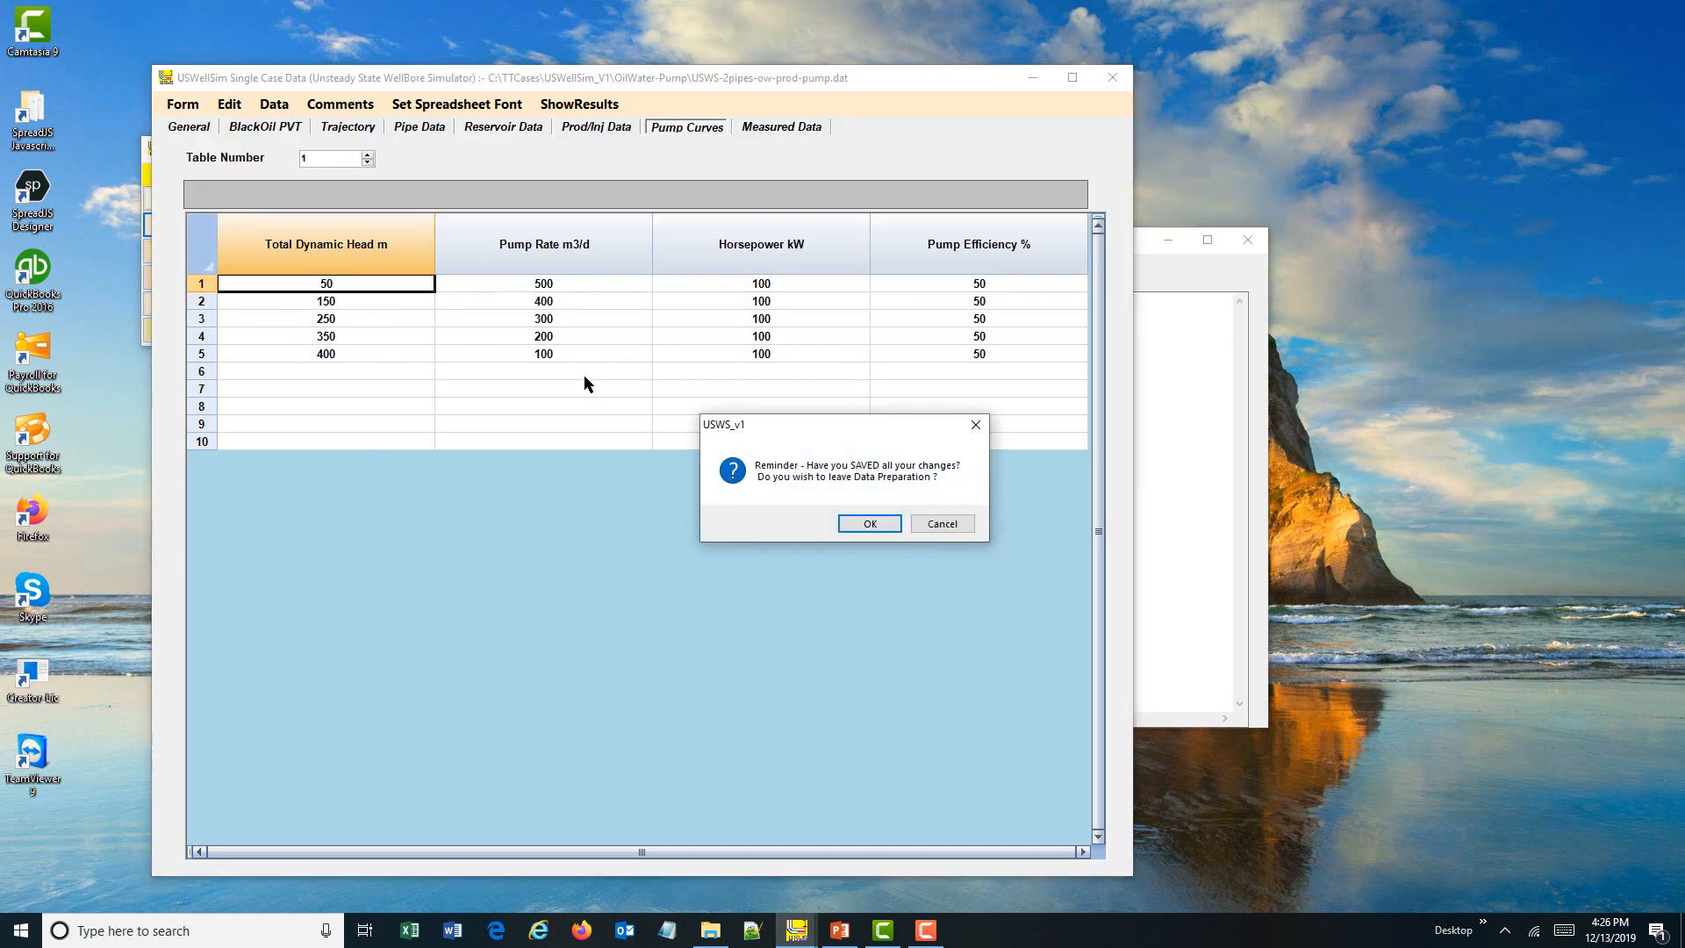
left_click(939, 523)
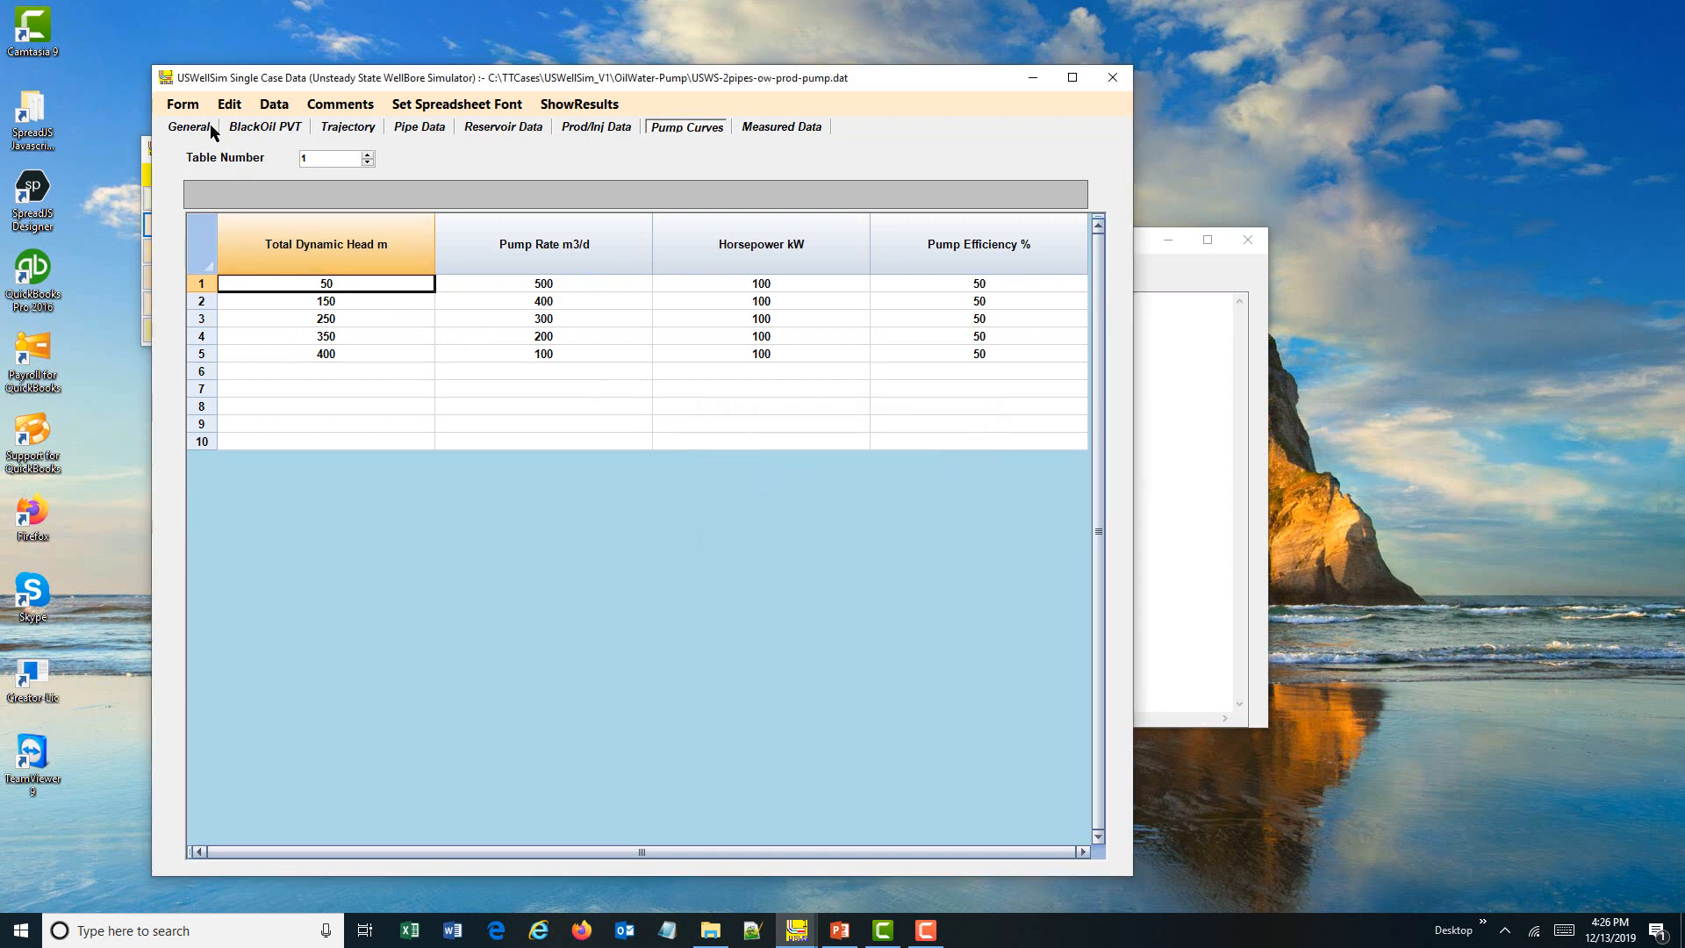
left_click(183, 103)
left_click(238, 300)
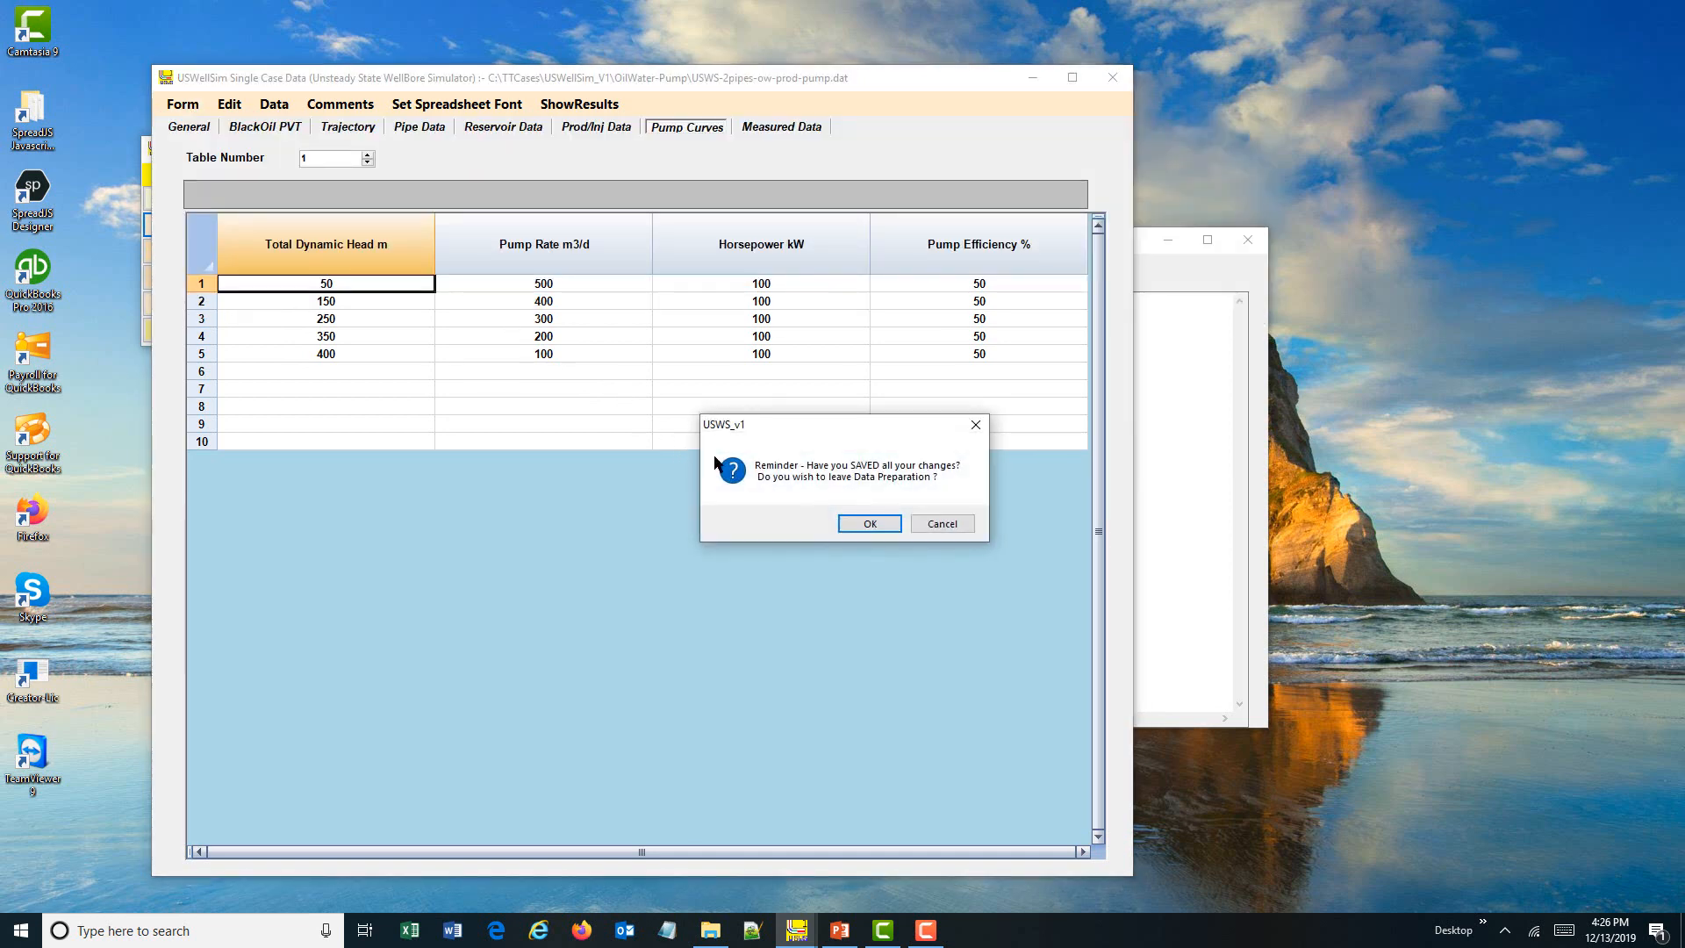
left_click(836, 523)
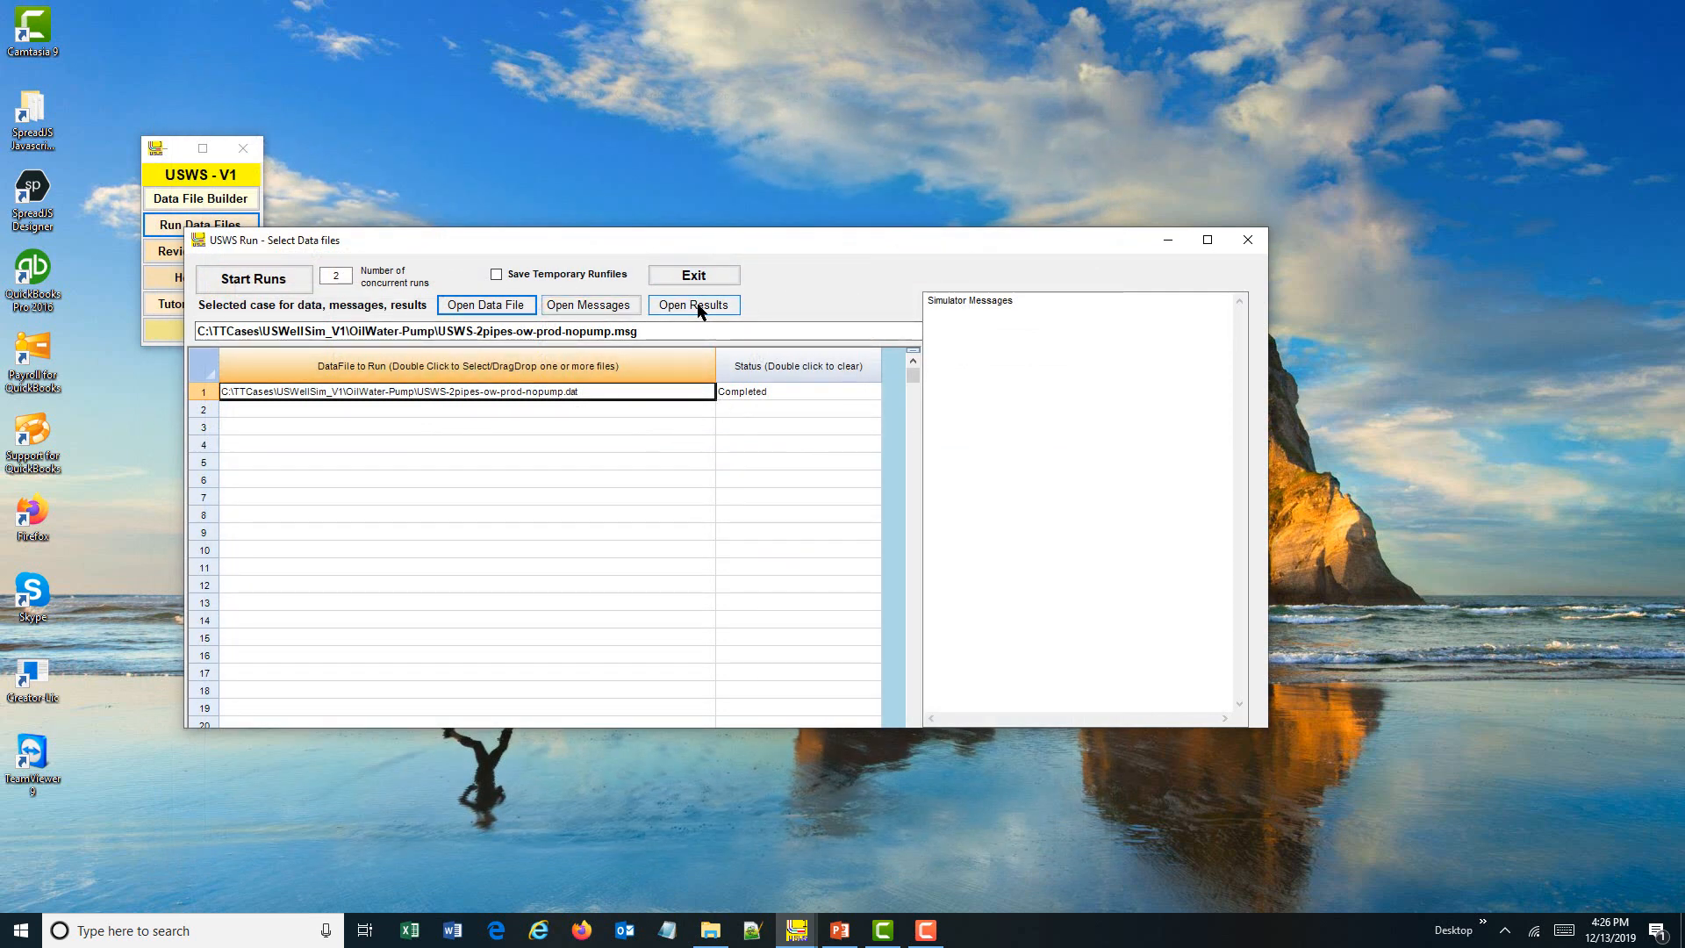
Step: Open the results file USWS-2PIPES-OW-PROD-PUMP.USW in the simulator report viewer
left_click_drag(405, 240, 519, 225)
left_click(227, 254)
left_click(227, 255)
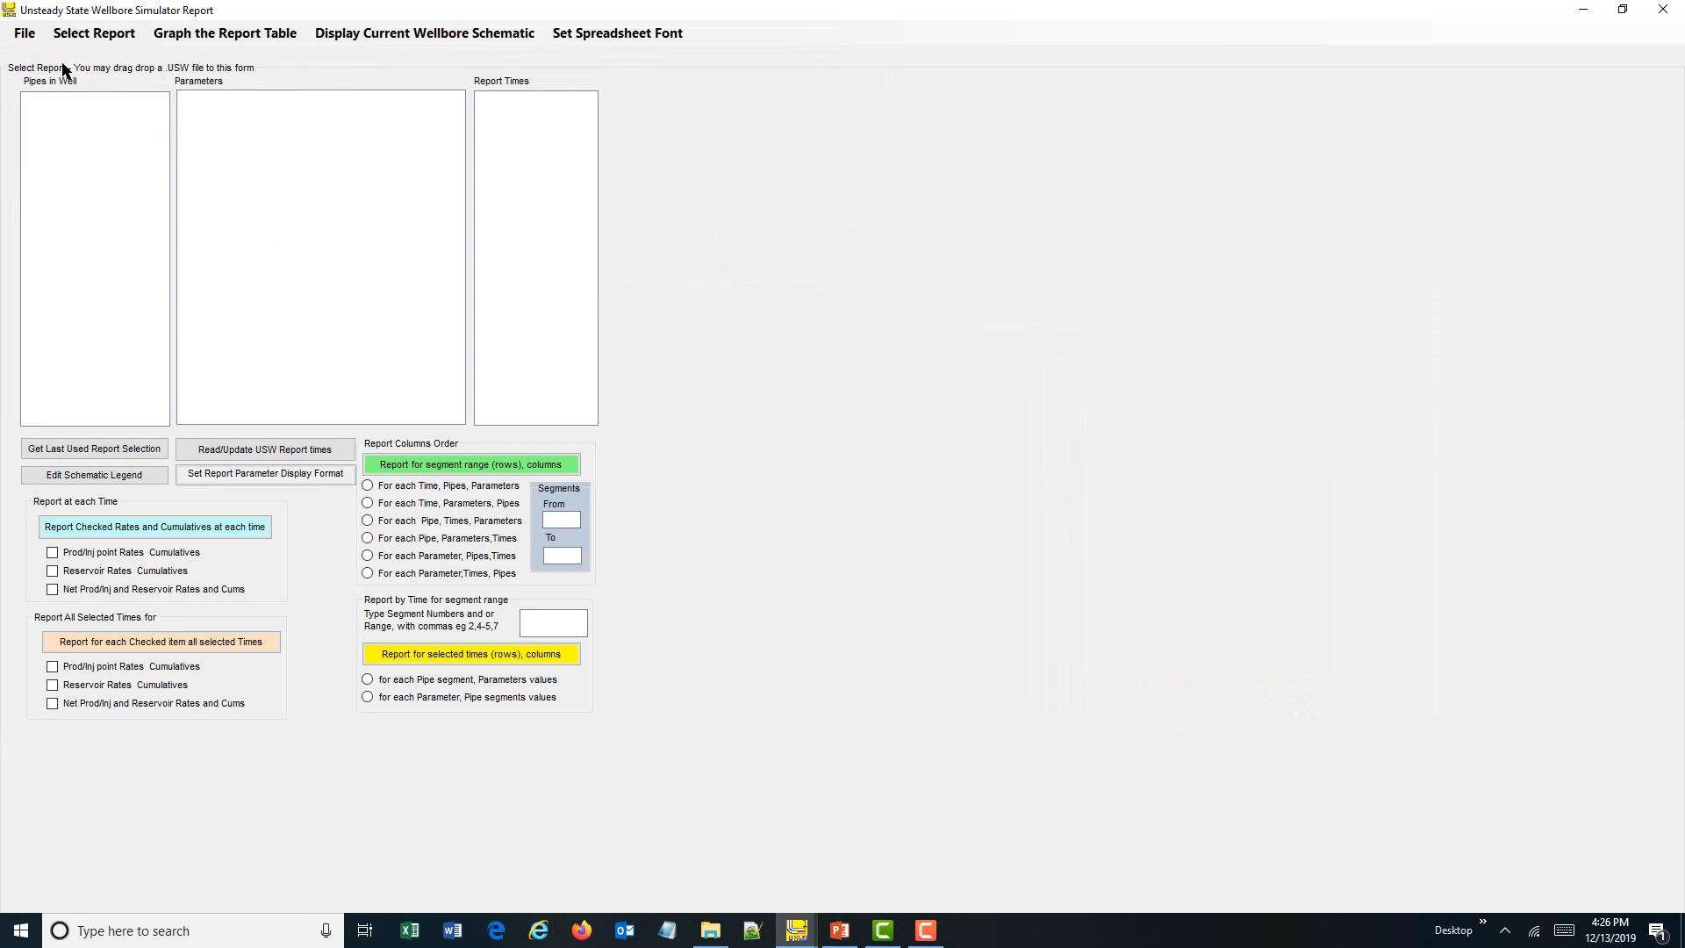
left_click(28, 35)
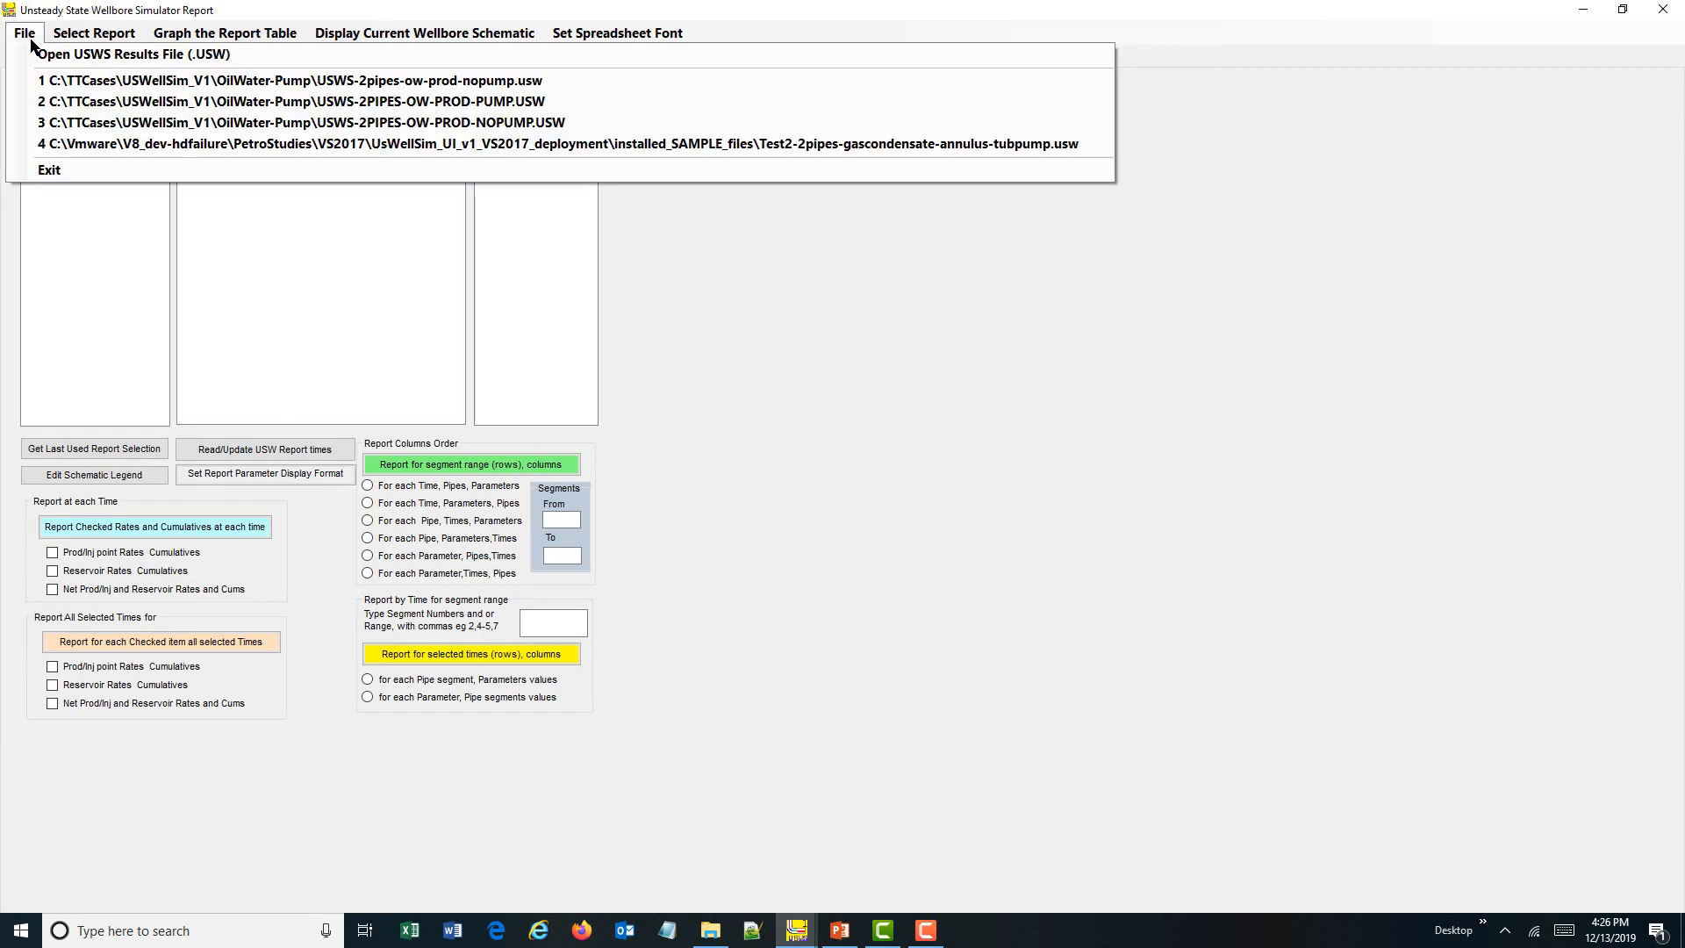
left_click(70, 112)
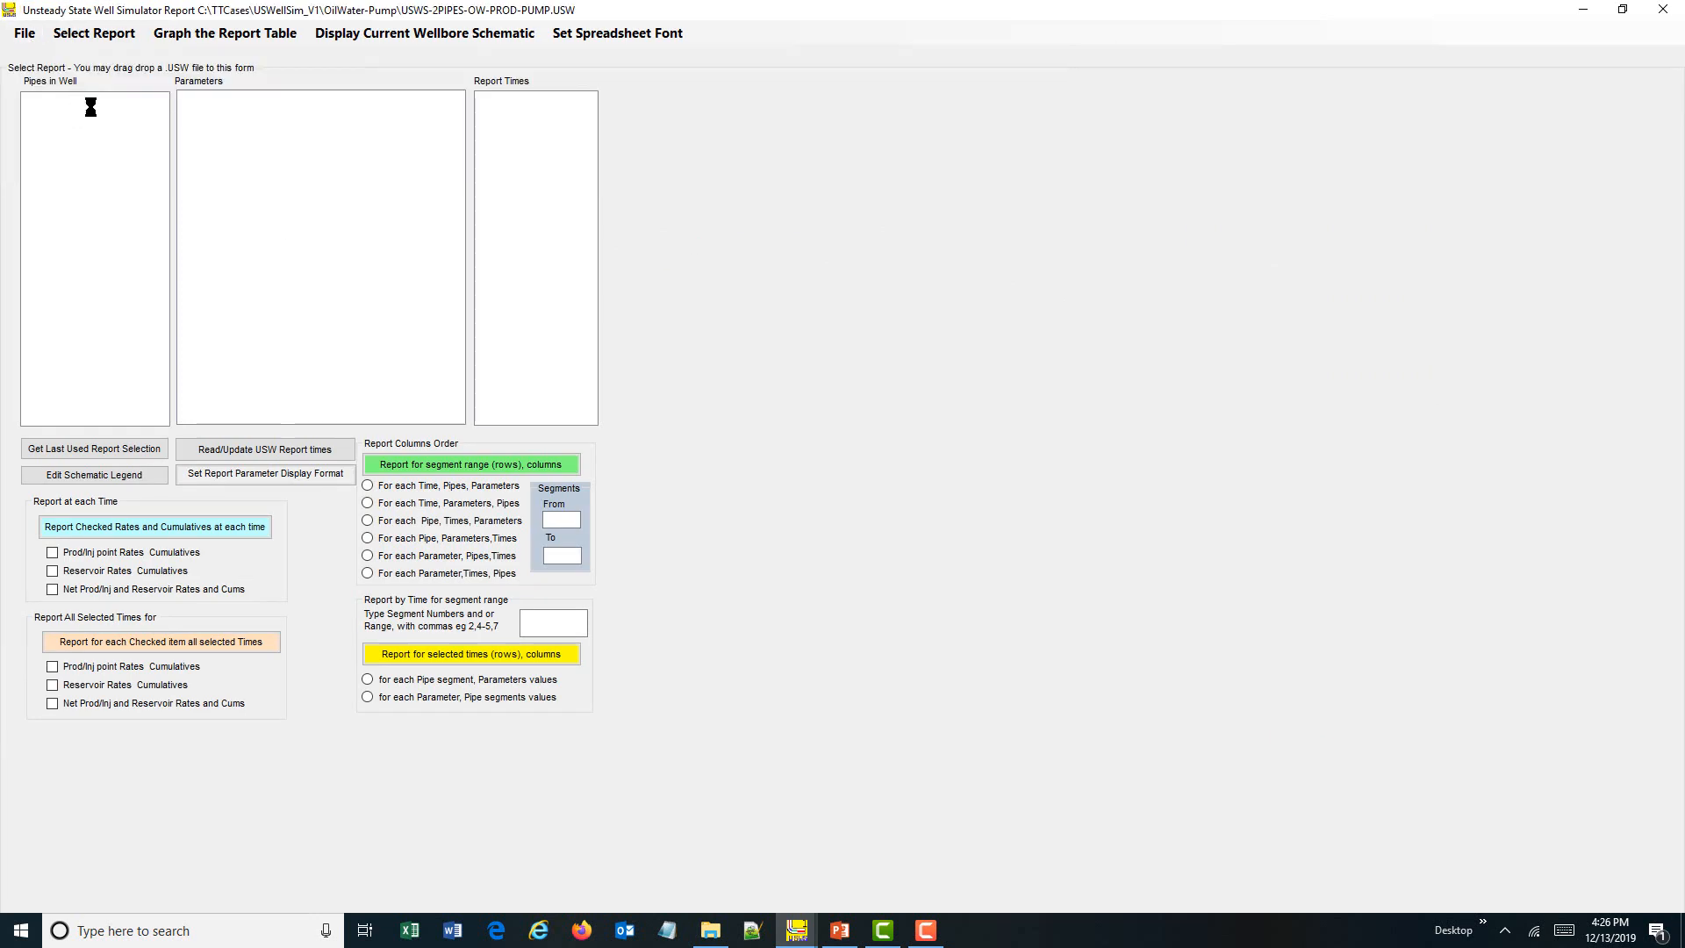
Step: Restore the last used report selection and generate the segment range report ordered for each time, pipes and parameters
left_click(126, 458)
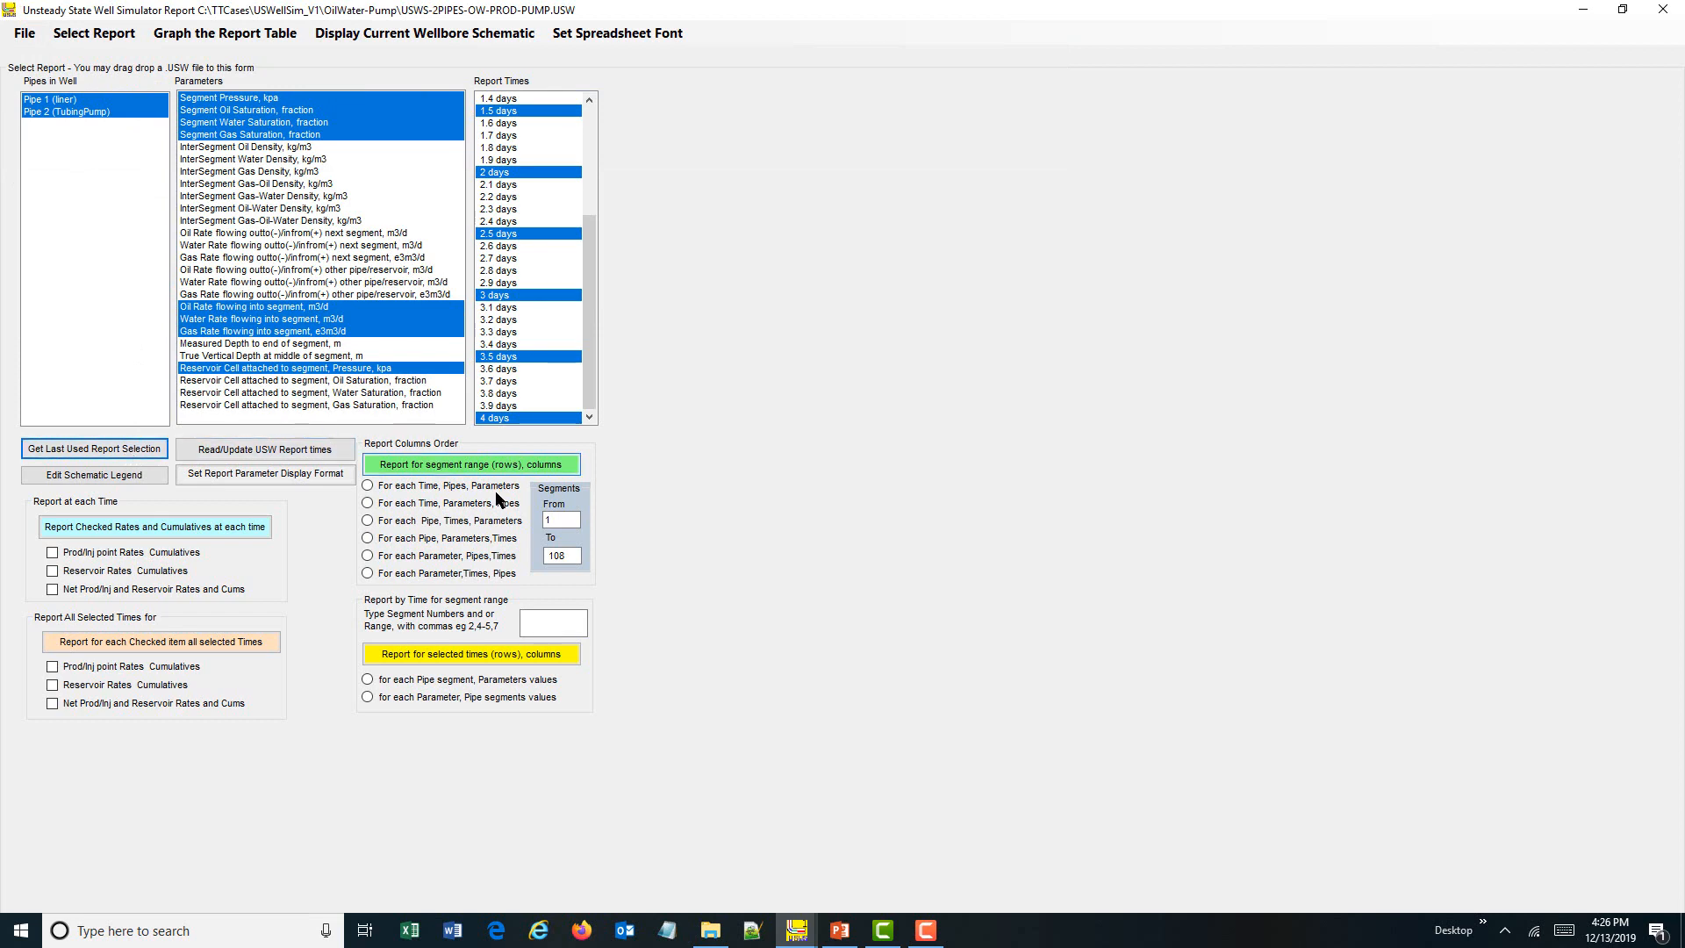
left_click(464, 487)
left_click(493, 468)
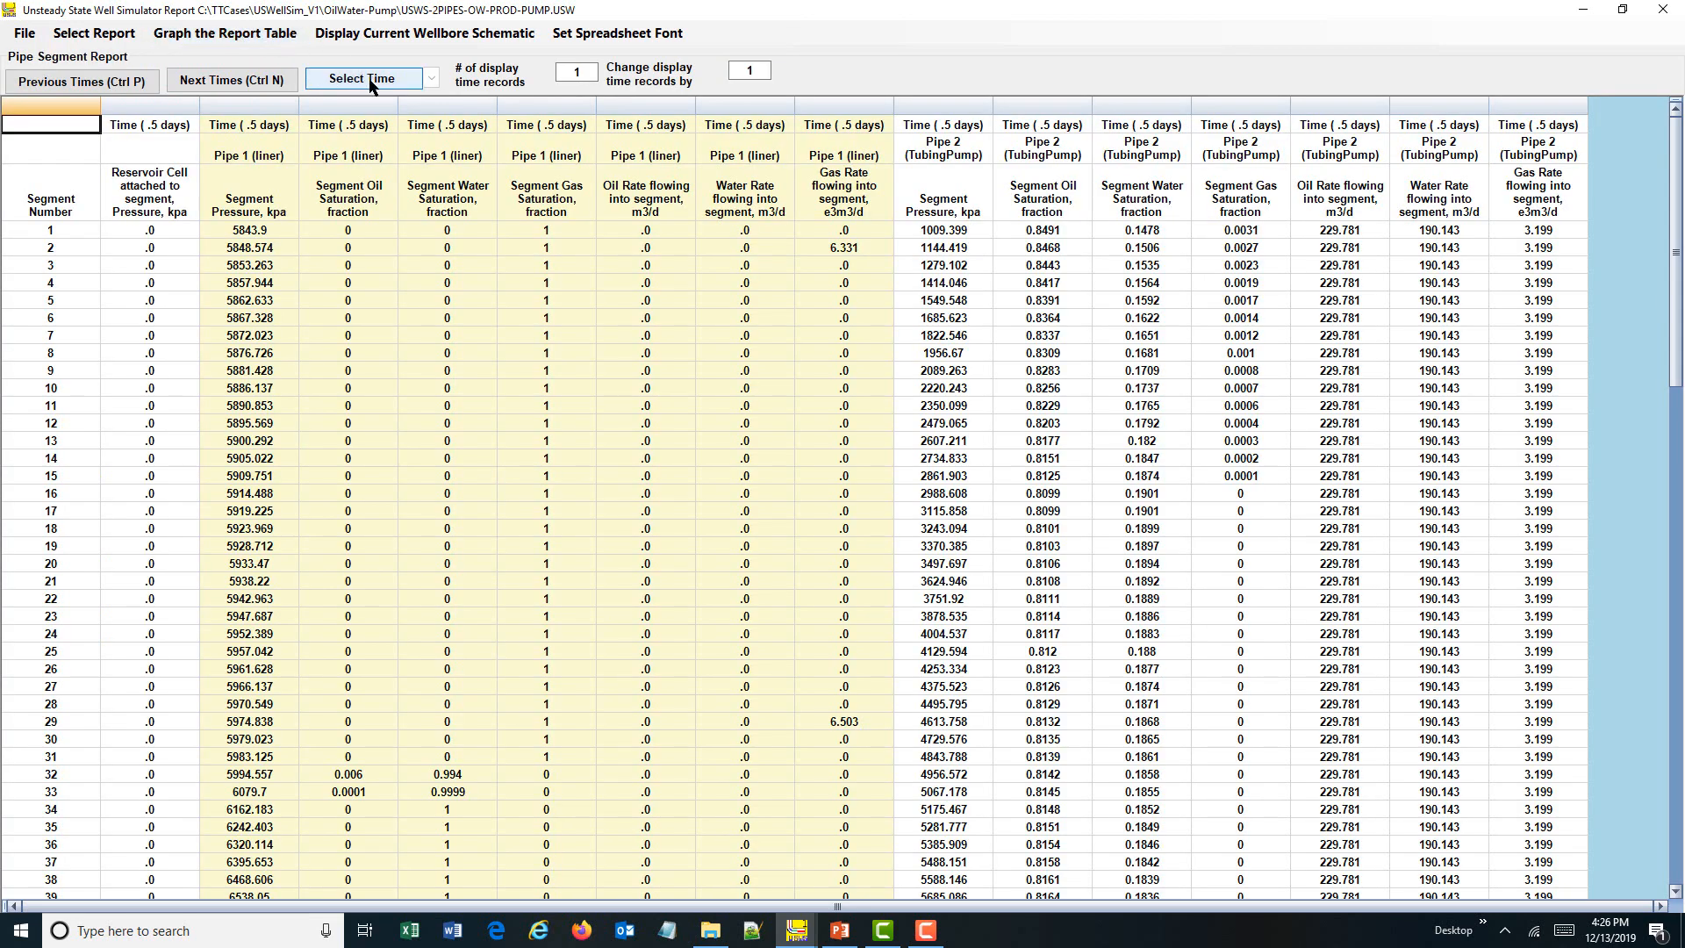
Step: Display the 3 days record of the pump case's segment report and advance to 3.5 days
left_click(370, 80)
left_click(431, 77)
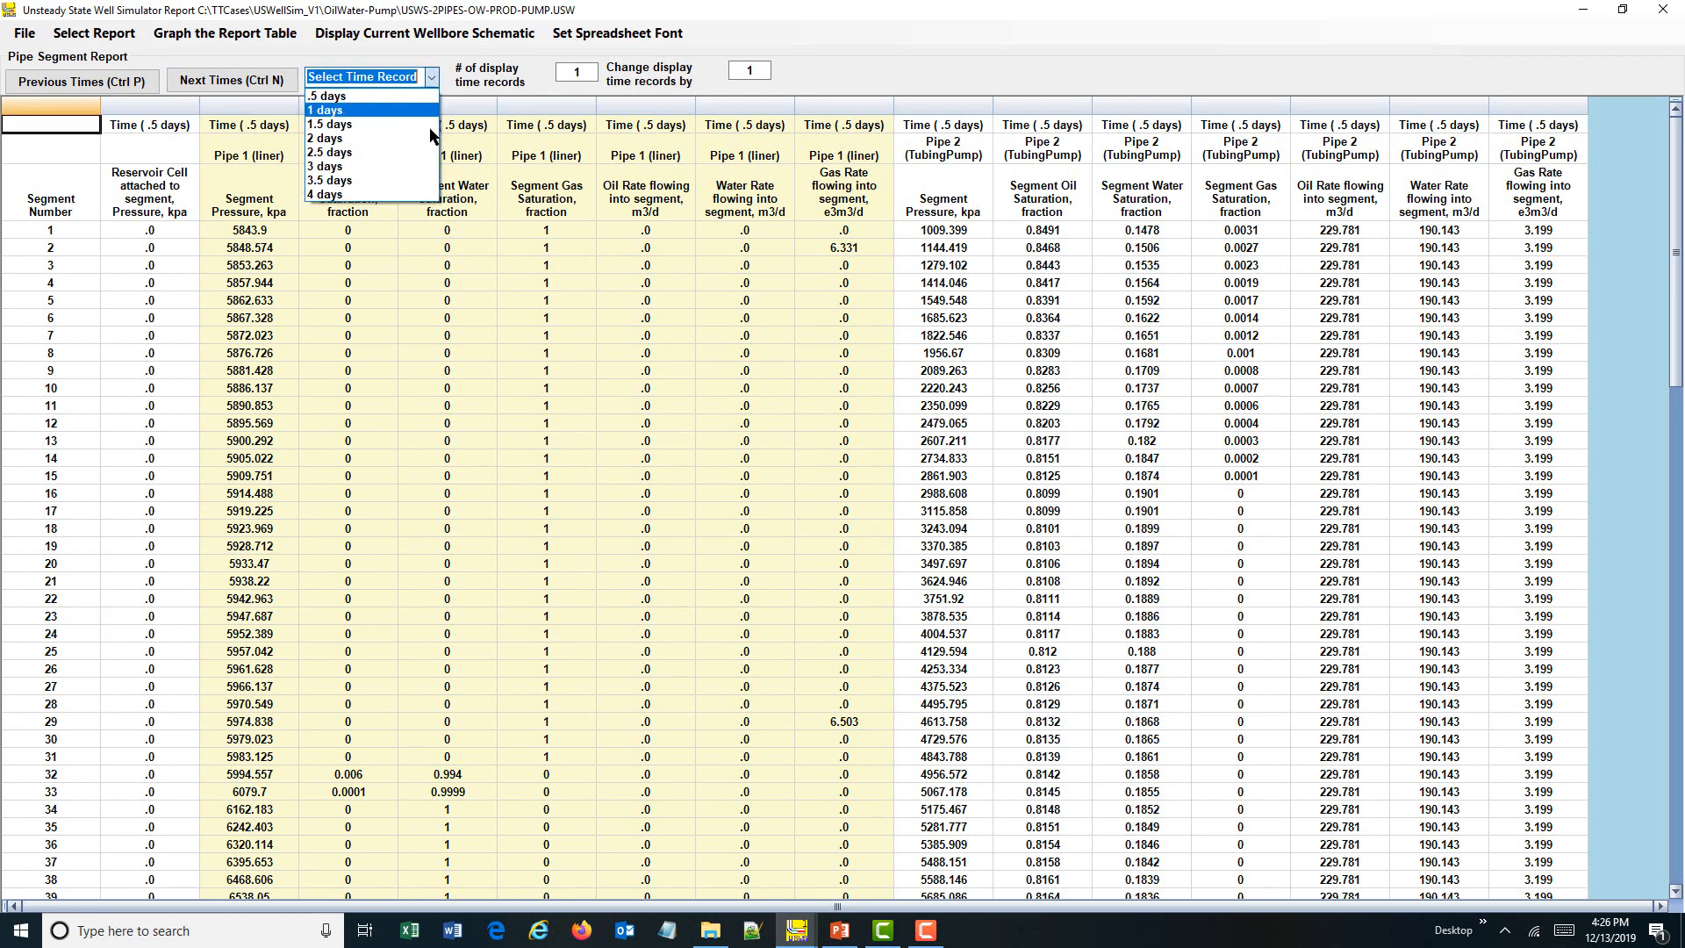
left_click(383, 168)
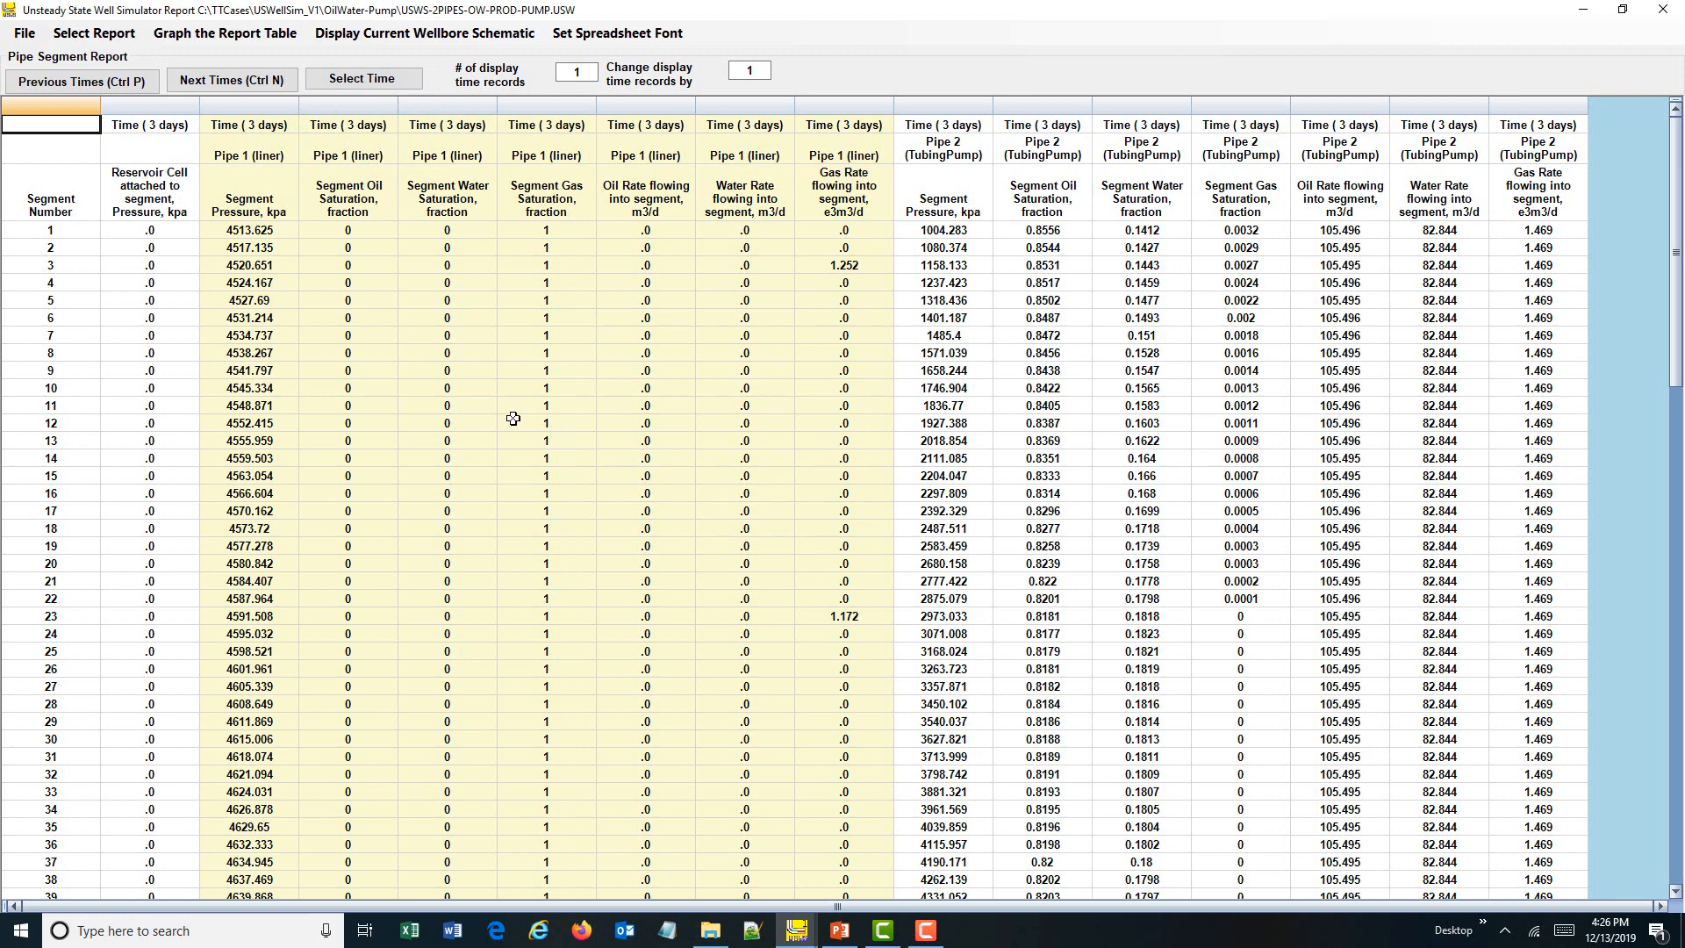
left_click(252, 85)
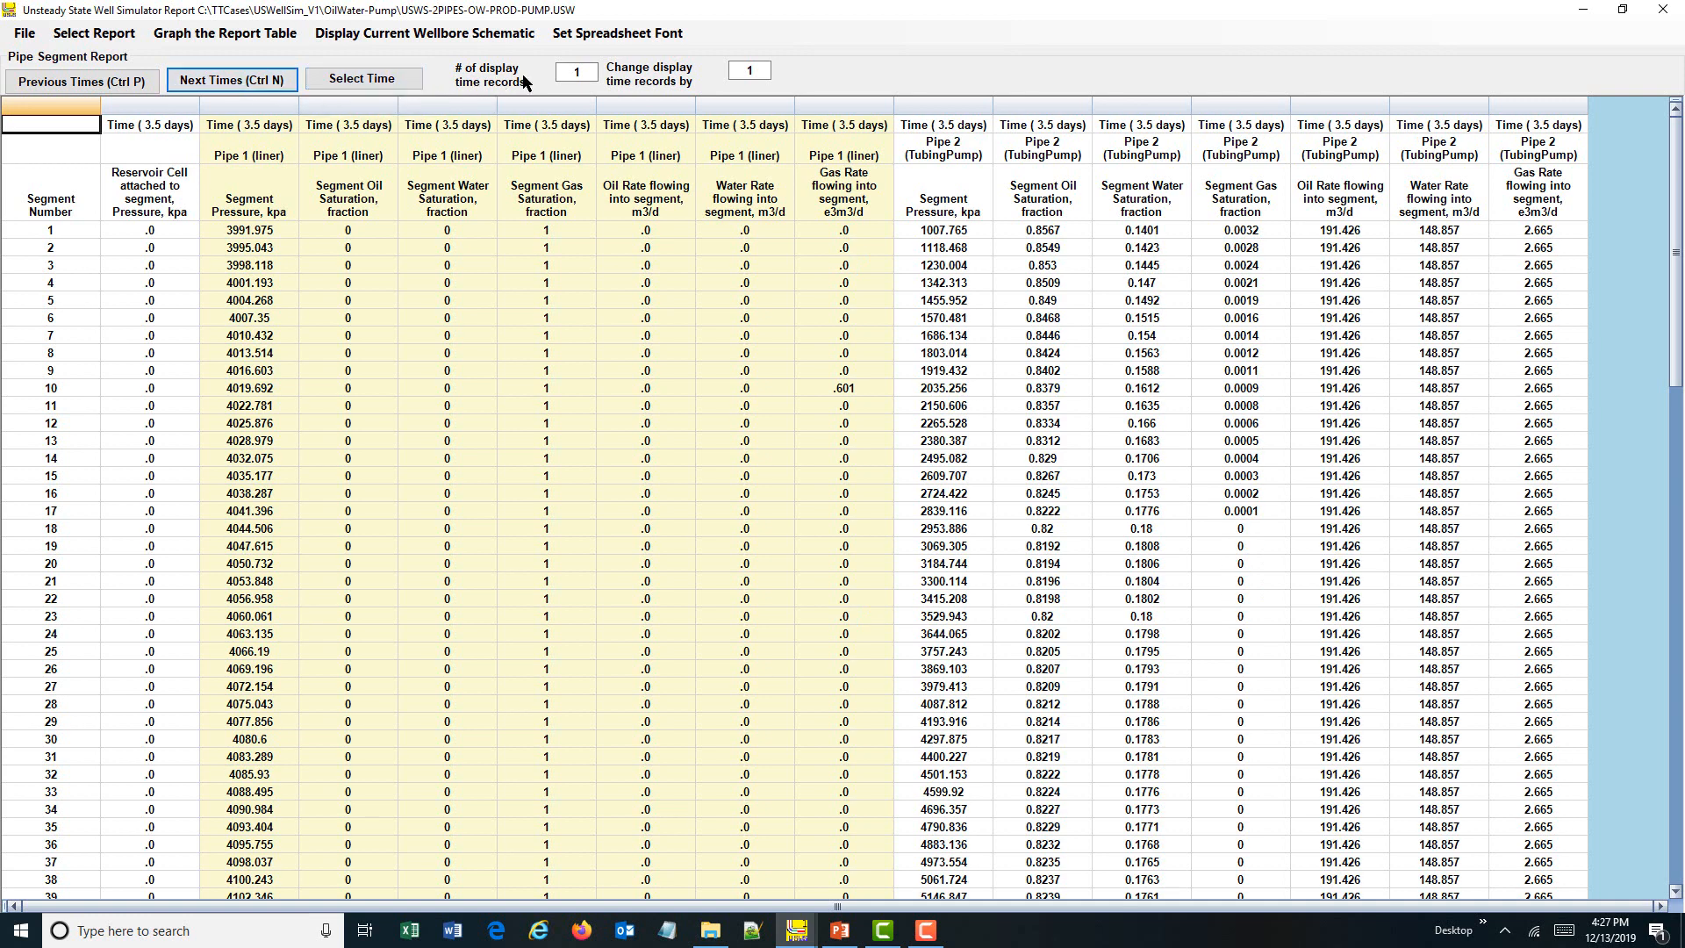
Step: Set the number of displayed time records to 2 and show 3 and 3.5 days side by side
key("Tab")
type("2")
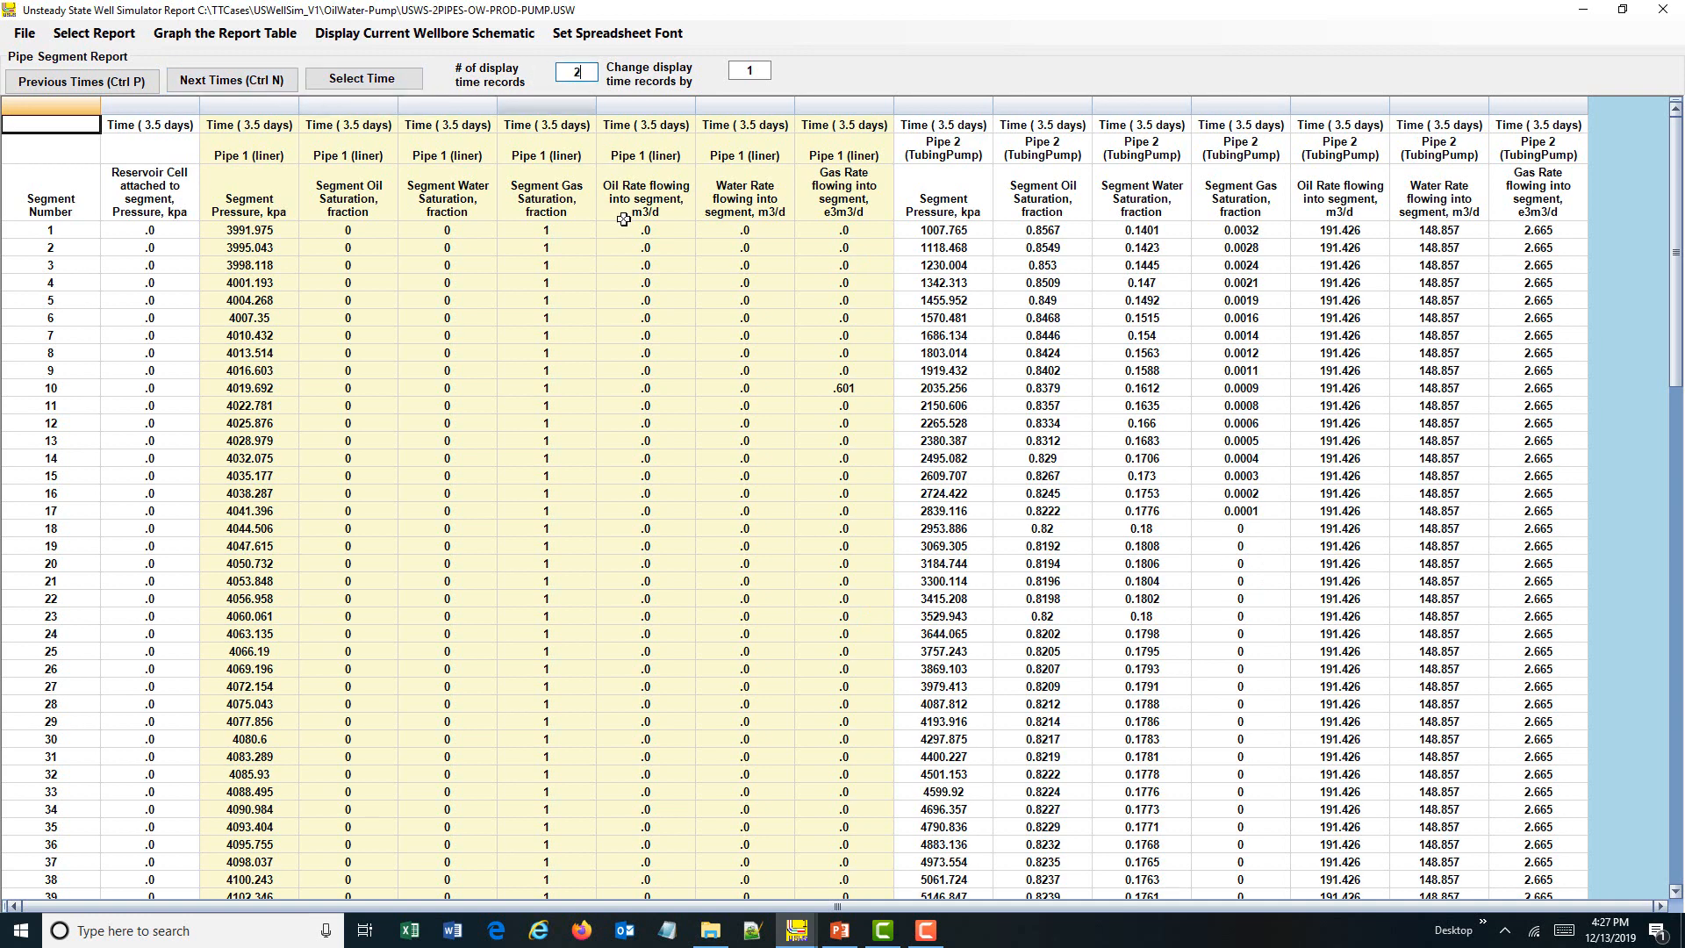
left_click(132, 85)
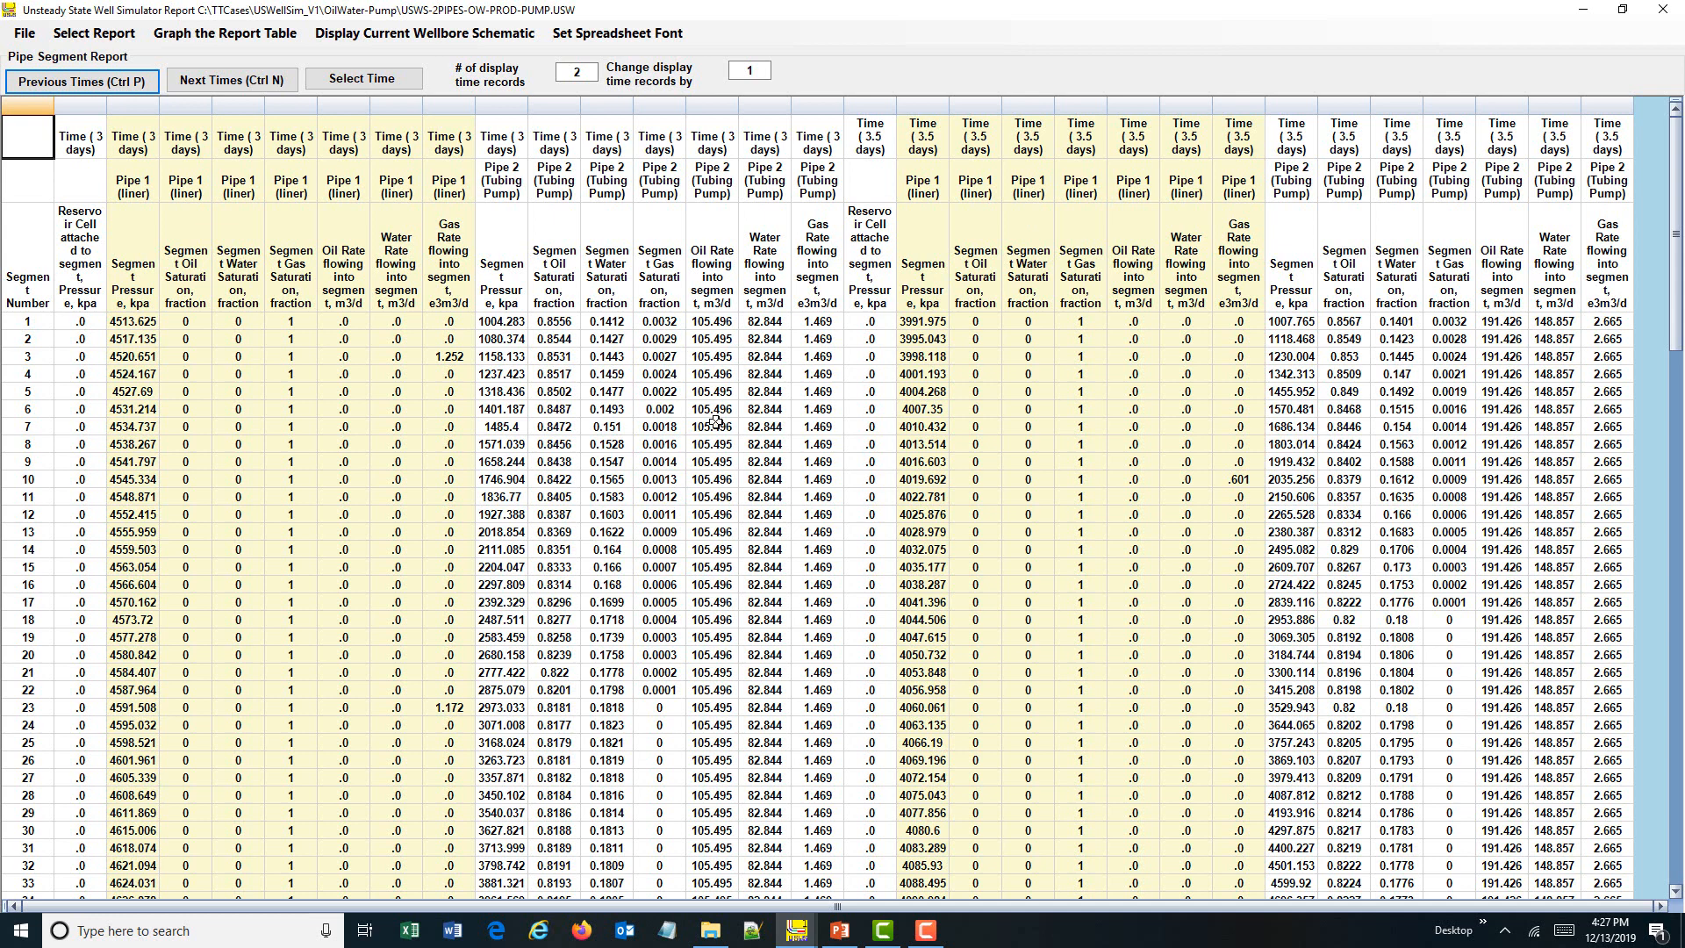
Step: Compare segment pressures, TubingPump rates, liner inflow and reservoir pressures at 3 and 3.5 days along the whole well
scroll(715, 421, "down", 10)
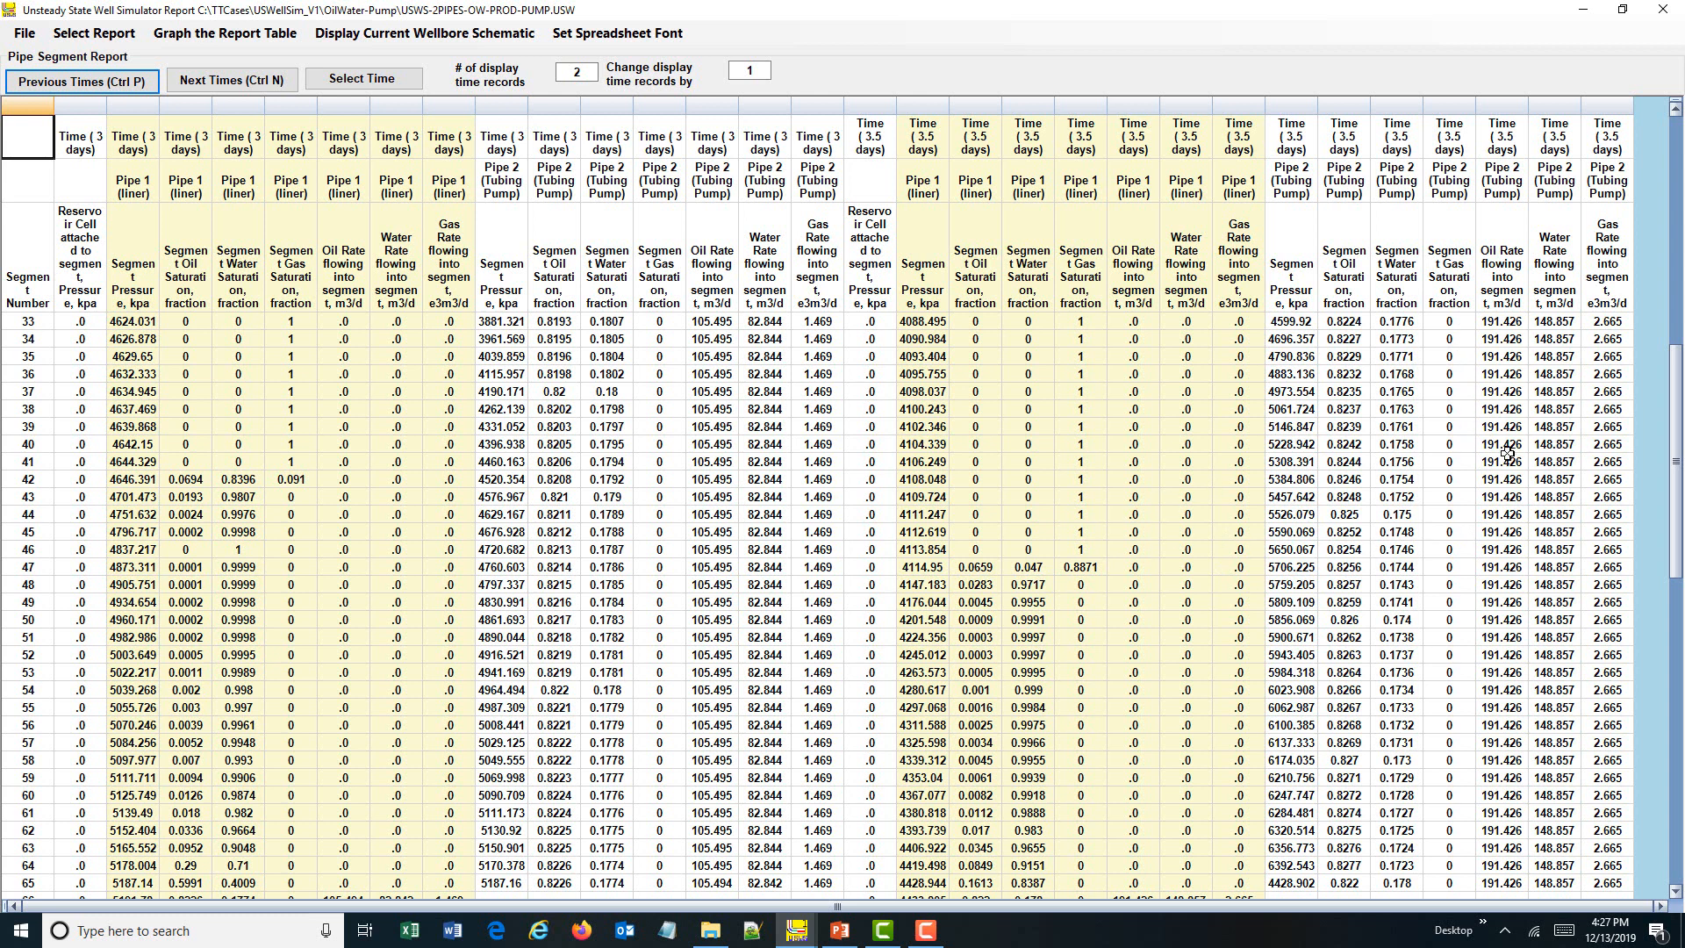
left_click(1496, 484)
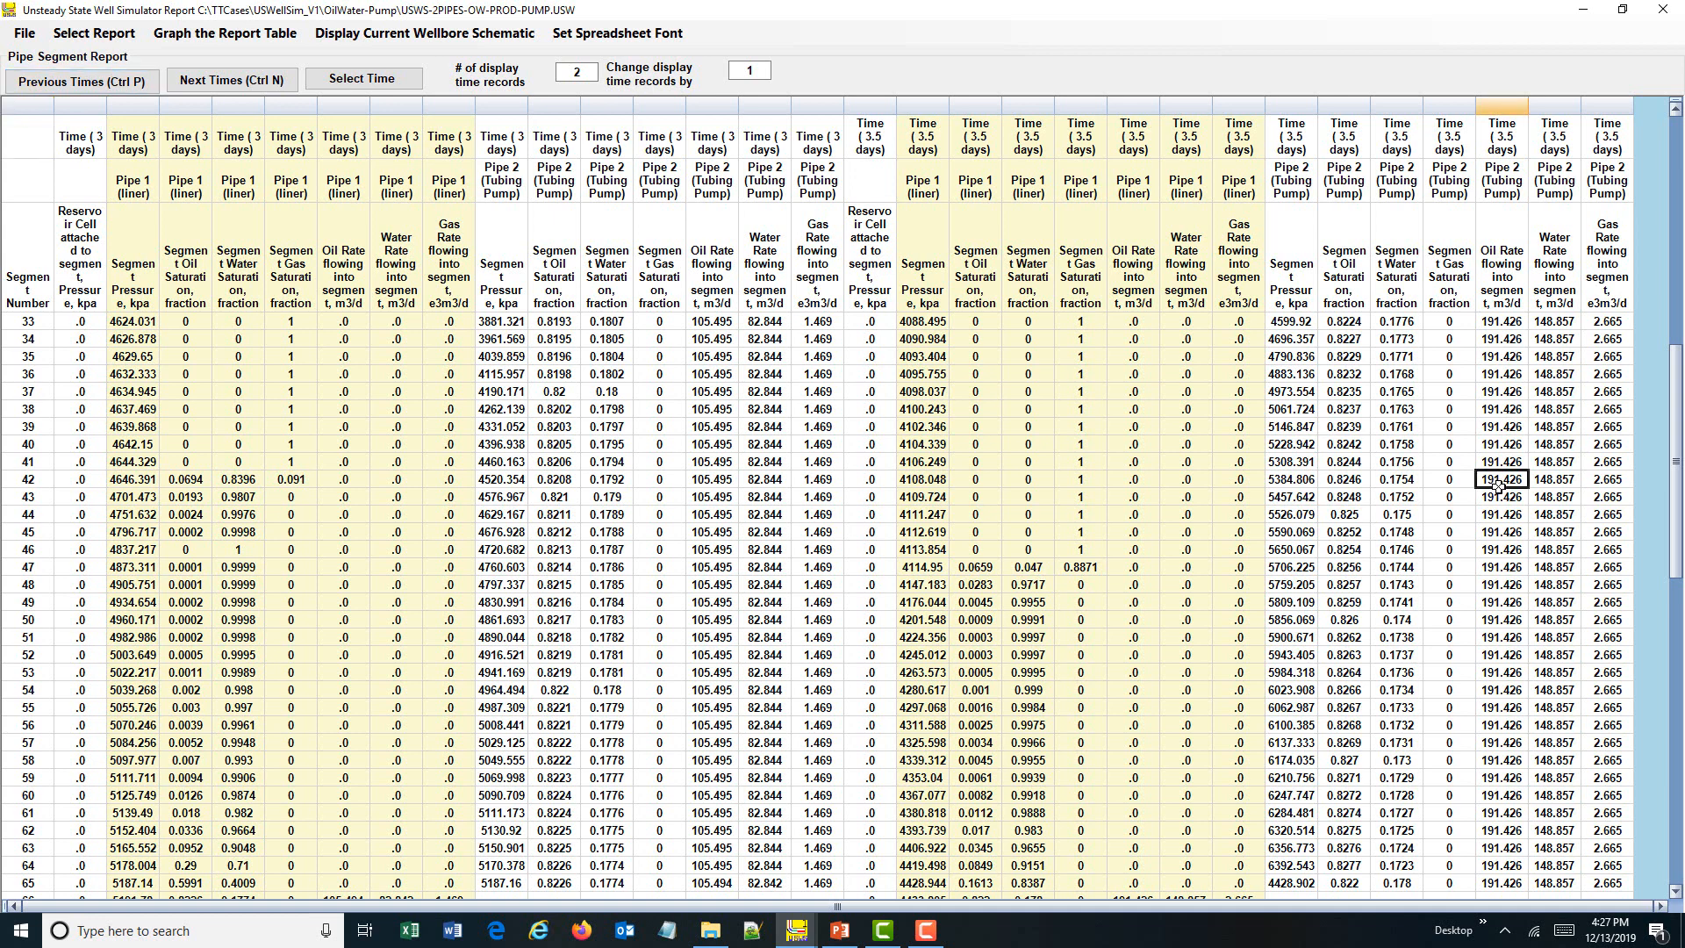
scroll(1499, 484, "down", 10)
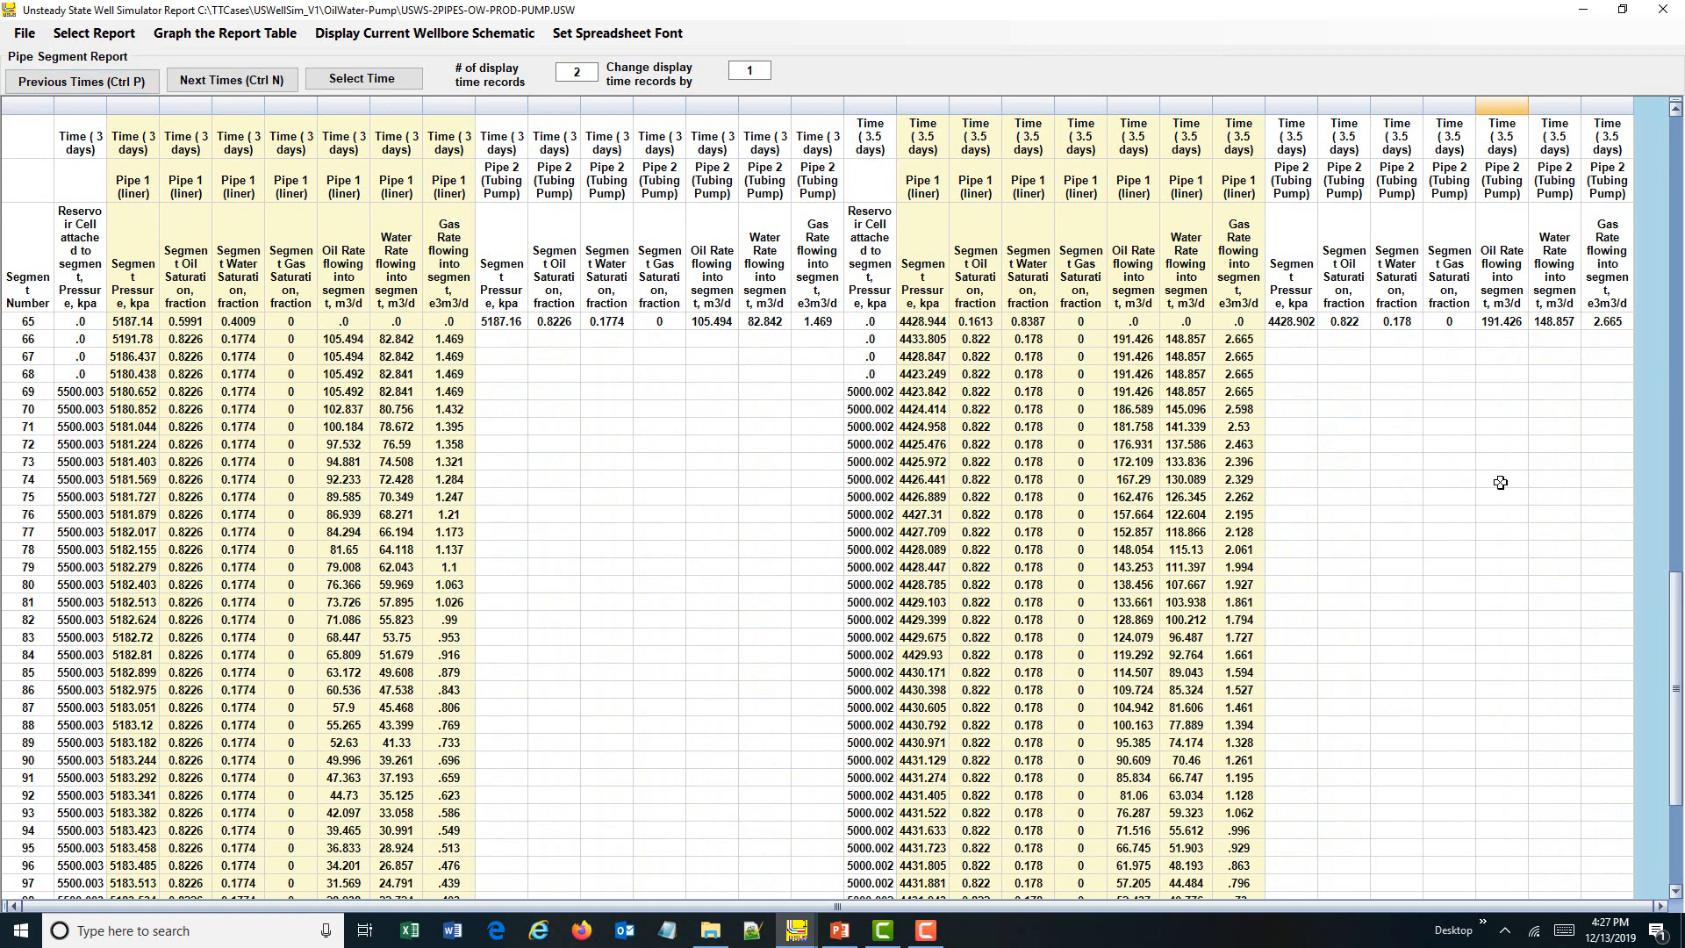
left_click(1676, 111)
left_click(1676, 111)
left_click(1676, 110)
left_click(1676, 111)
left_click(1676, 111)
left_click(1676, 111)
left_click(1677, 111)
left_click(1671, 124)
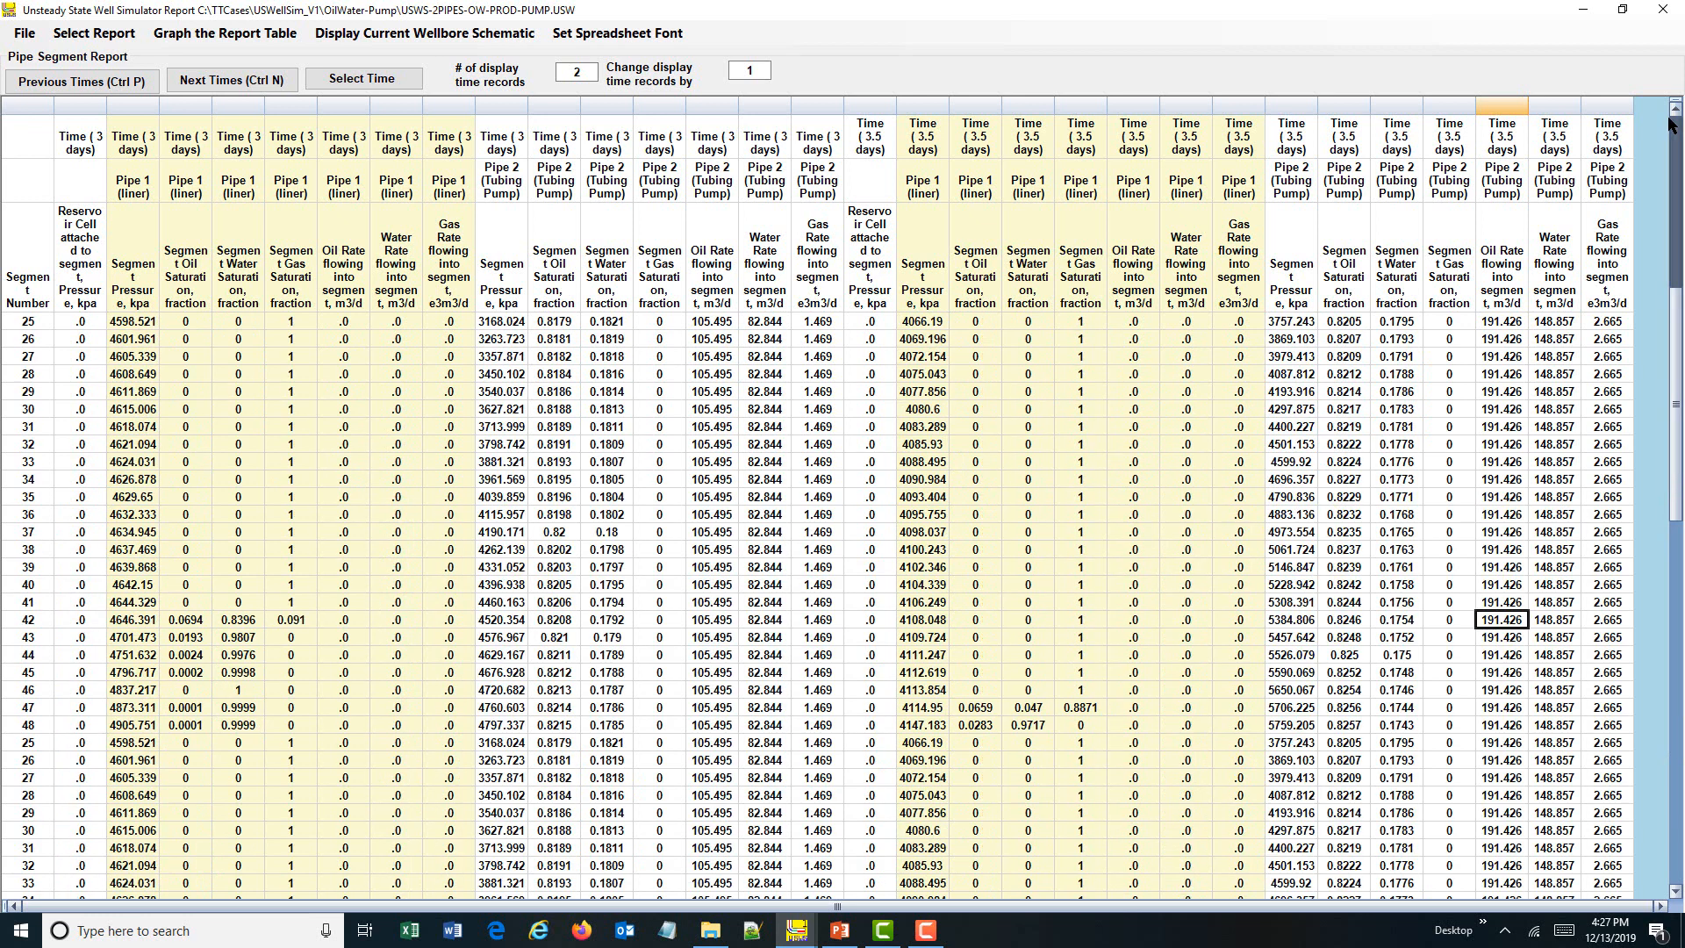
left_click(1672, 124)
left_click(1676, 893)
left_click(1676, 893)
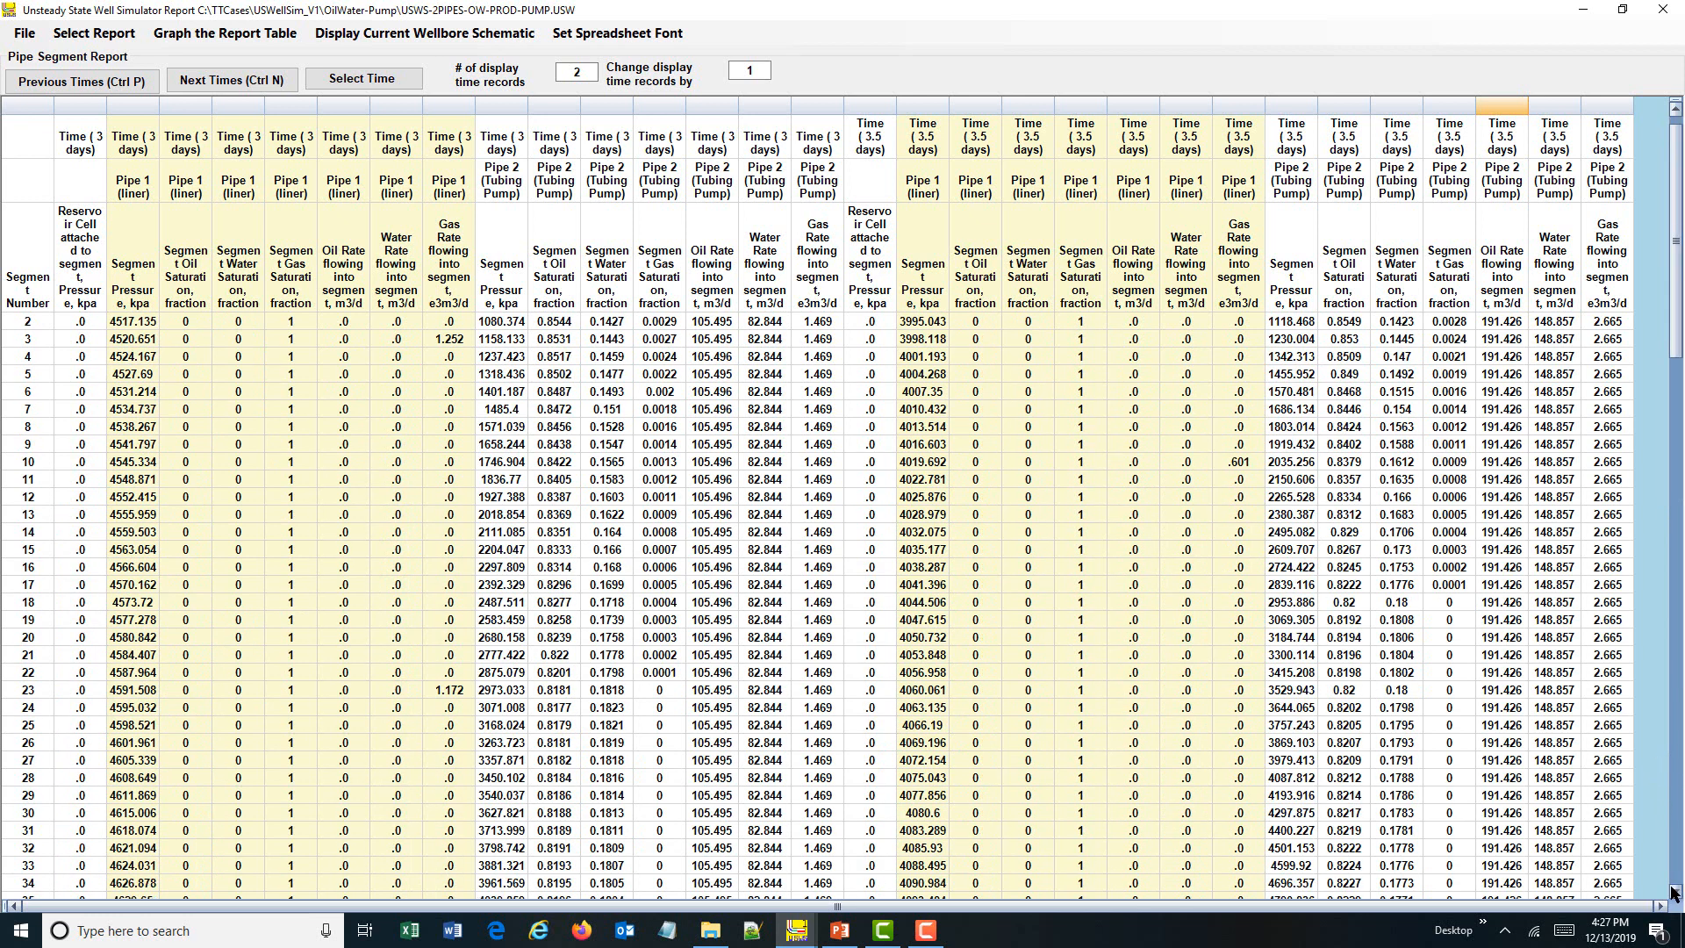
left_click(1676, 893)
left_click(1676, 893)
left_click(1676, 893)
left_click(1676, 893)
left_click_drag(1677, 893, 1676, 894)
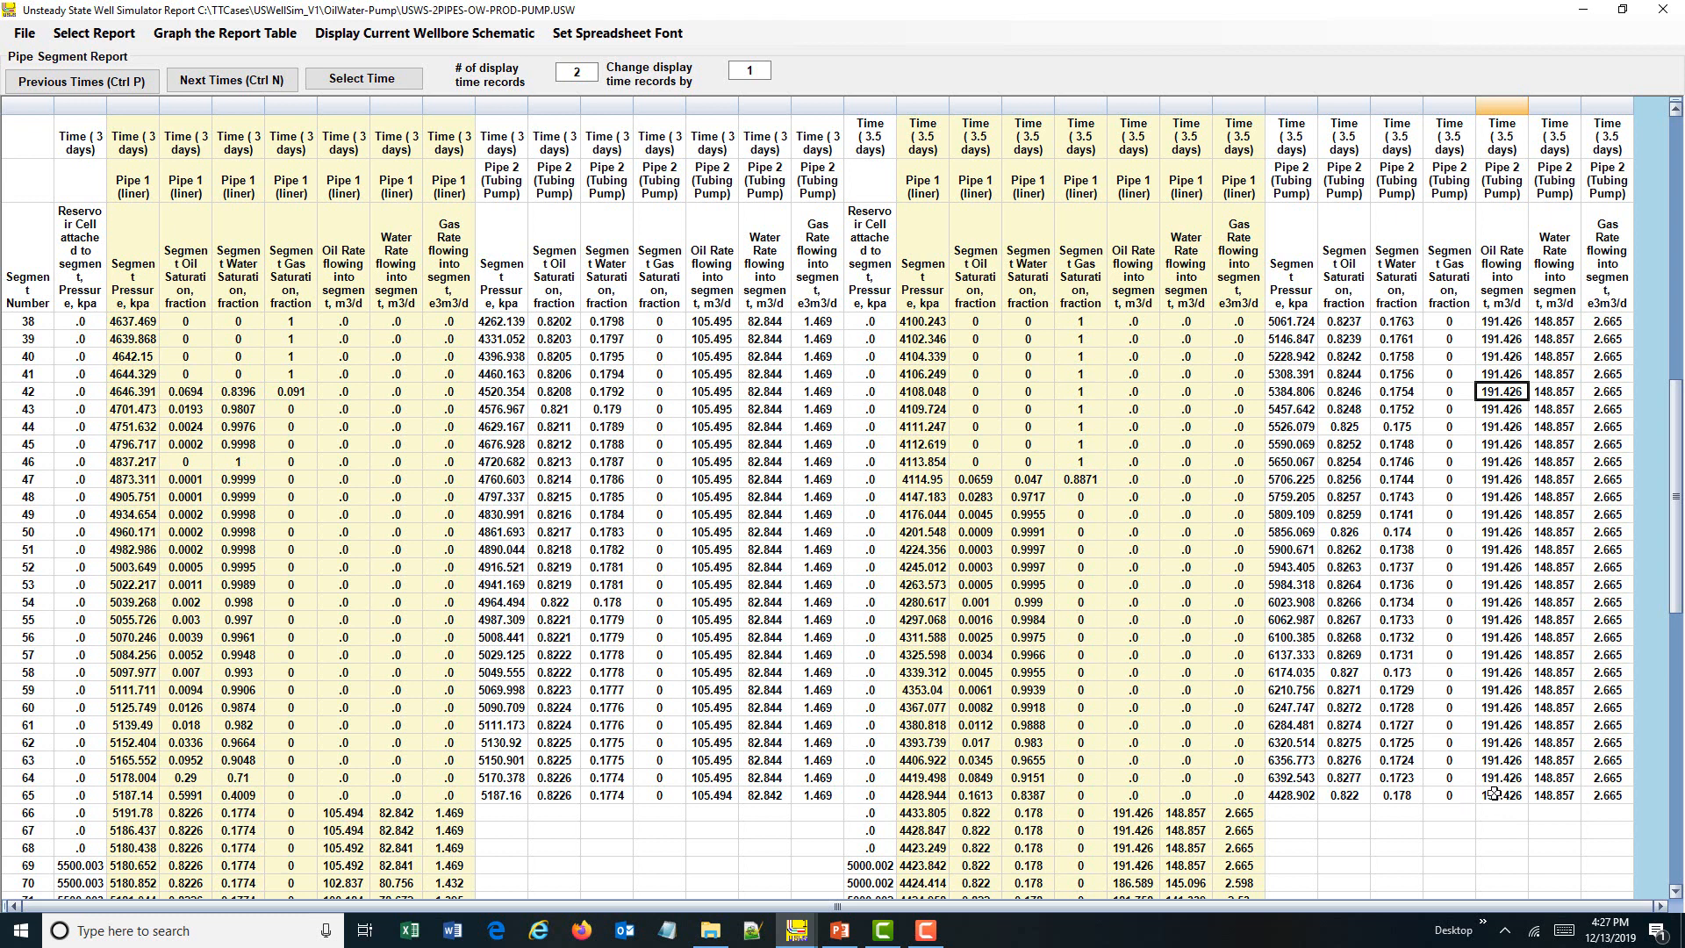
scroll(1510, 746, "up", 10)
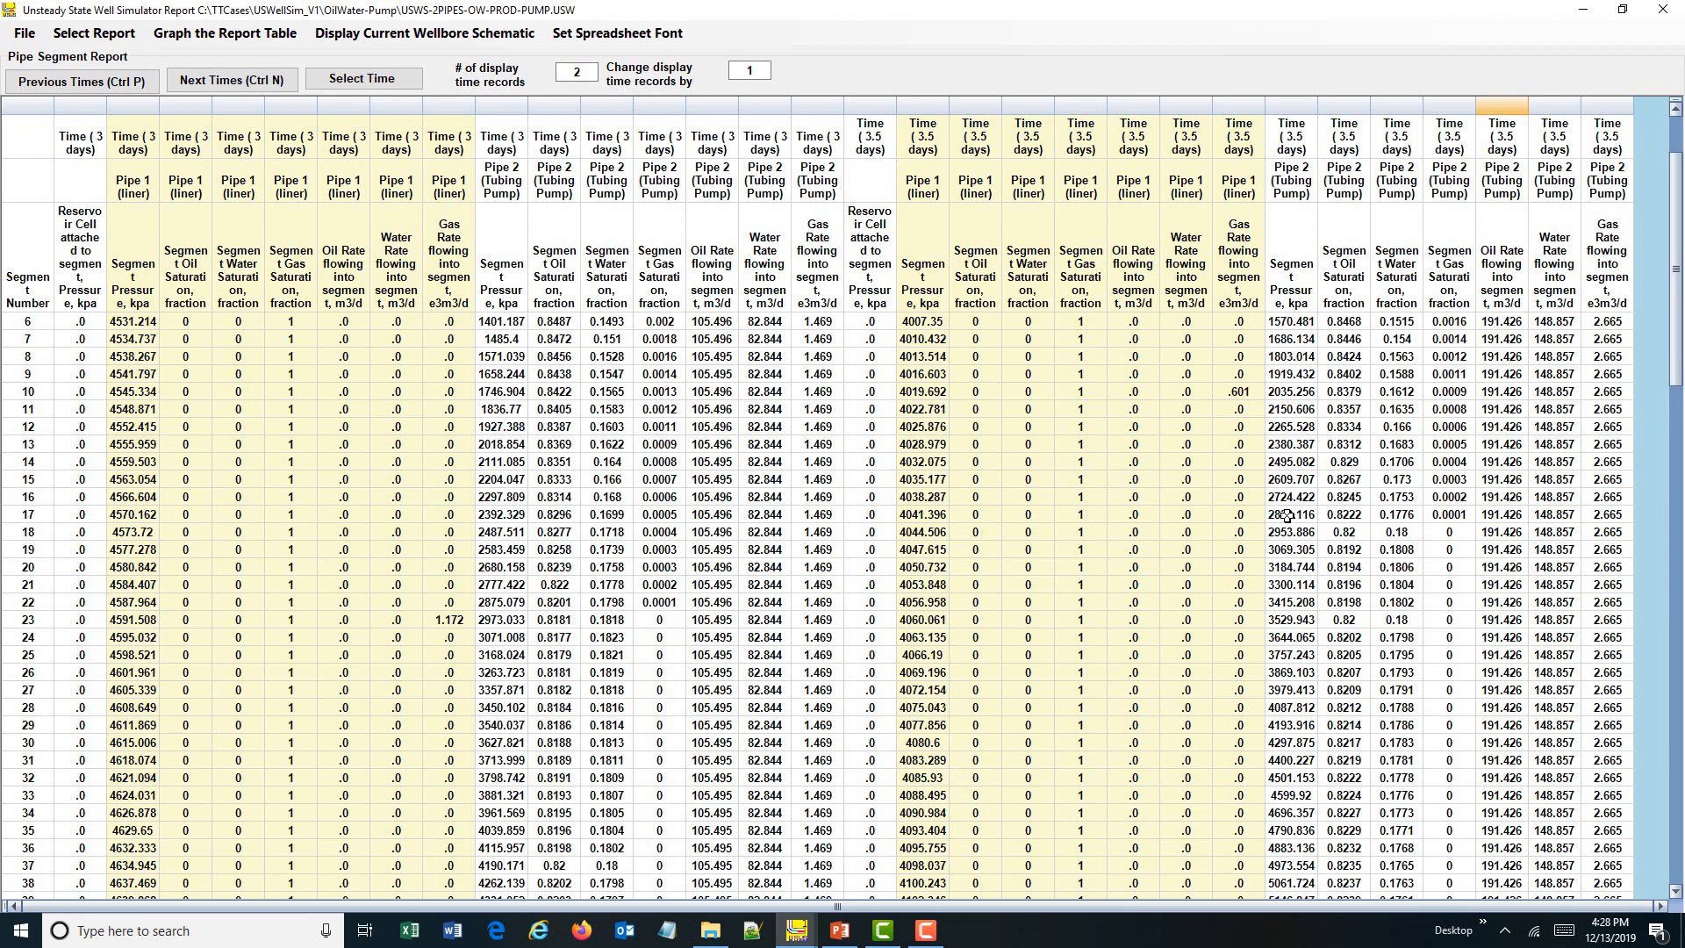
scroll(1423, 550, "down", 20)
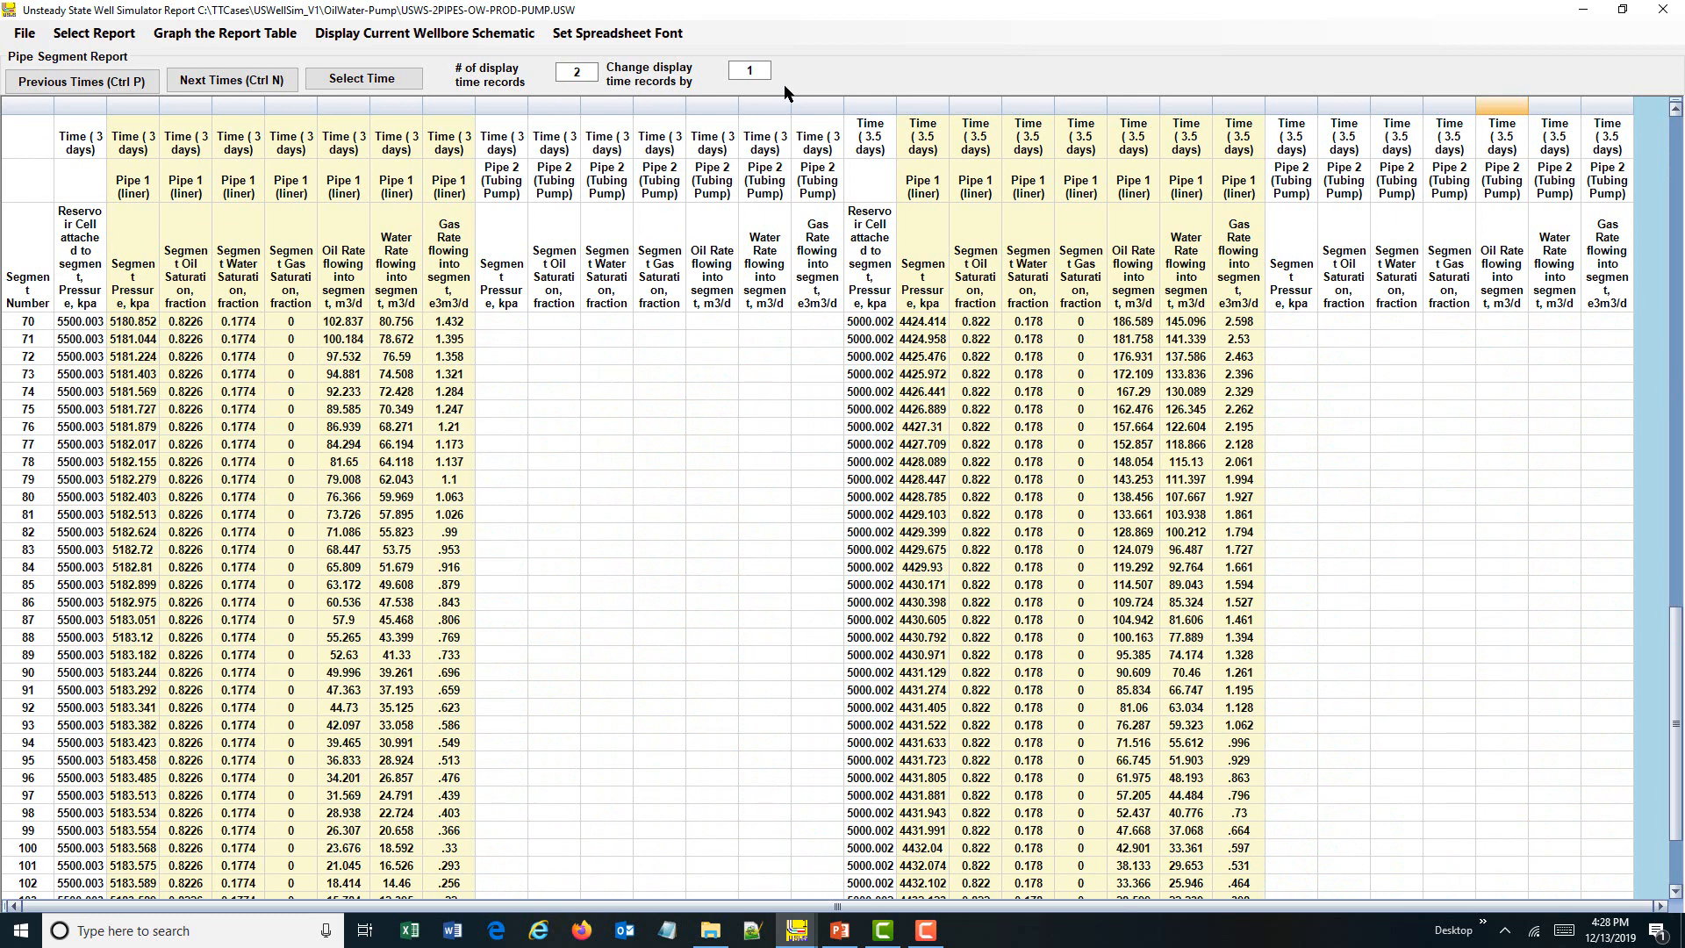
Step: Advance the report to 3.5 and 4 days and compare the reservoir pressures, liner inflow and TubingPump rates across the segments
left_click(264, 83)
scroll(1288, 463, "down", 20)
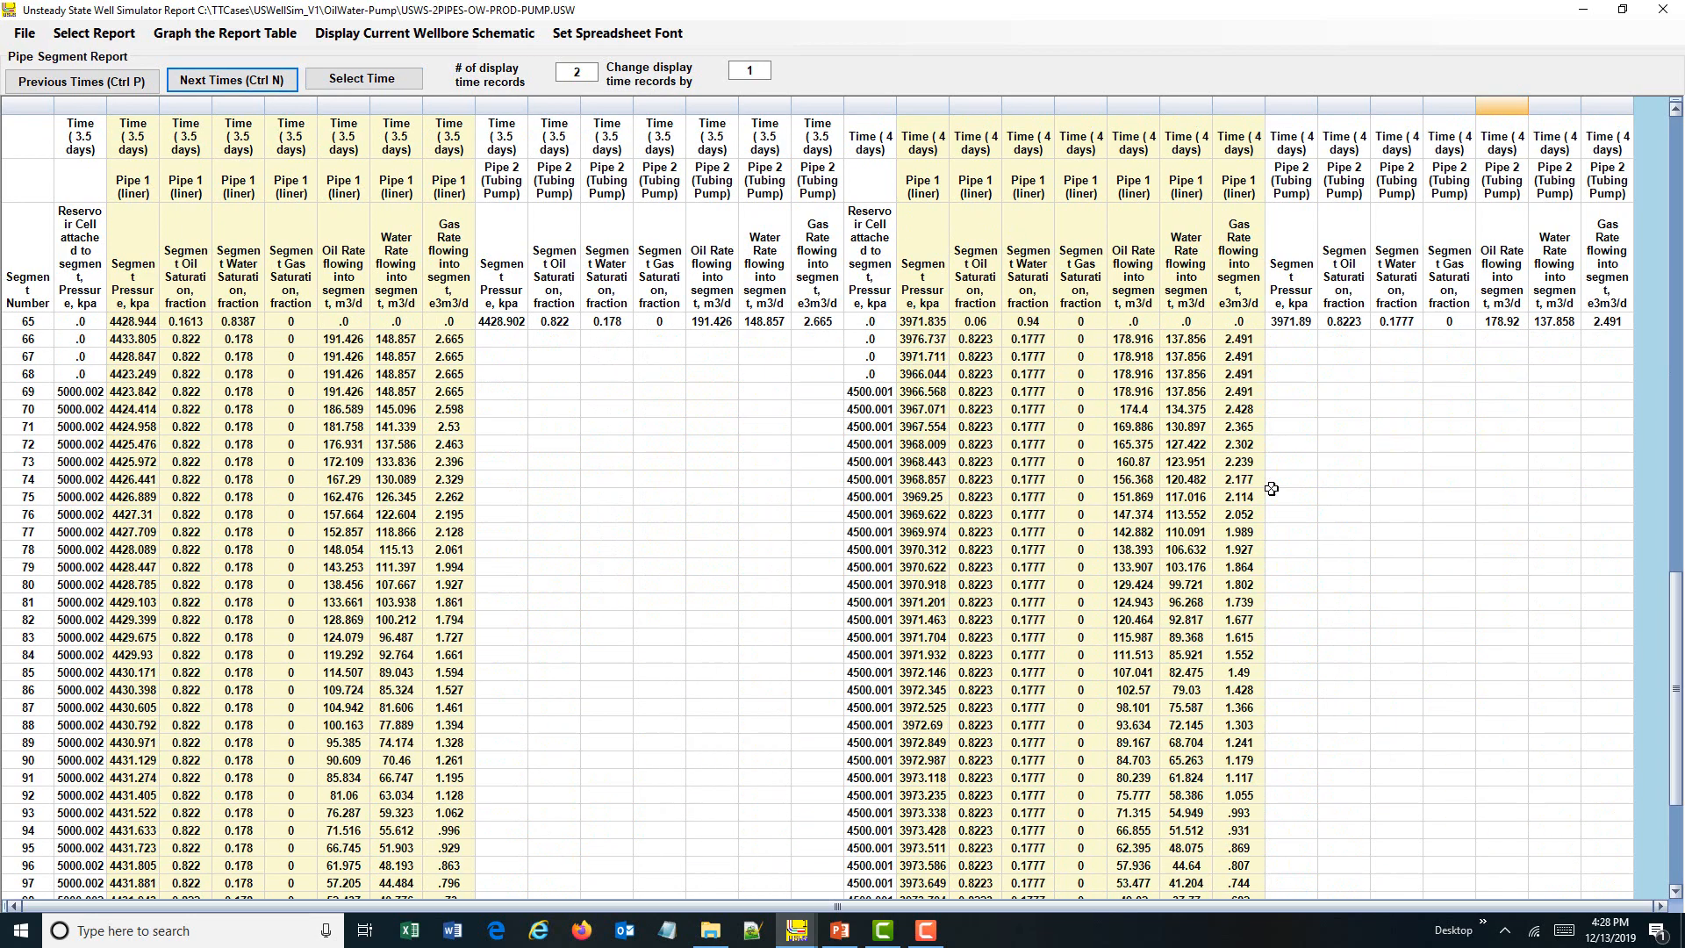
scroll(1276, 496, "up", 20)
scroll(1277, 497, "down", 20)
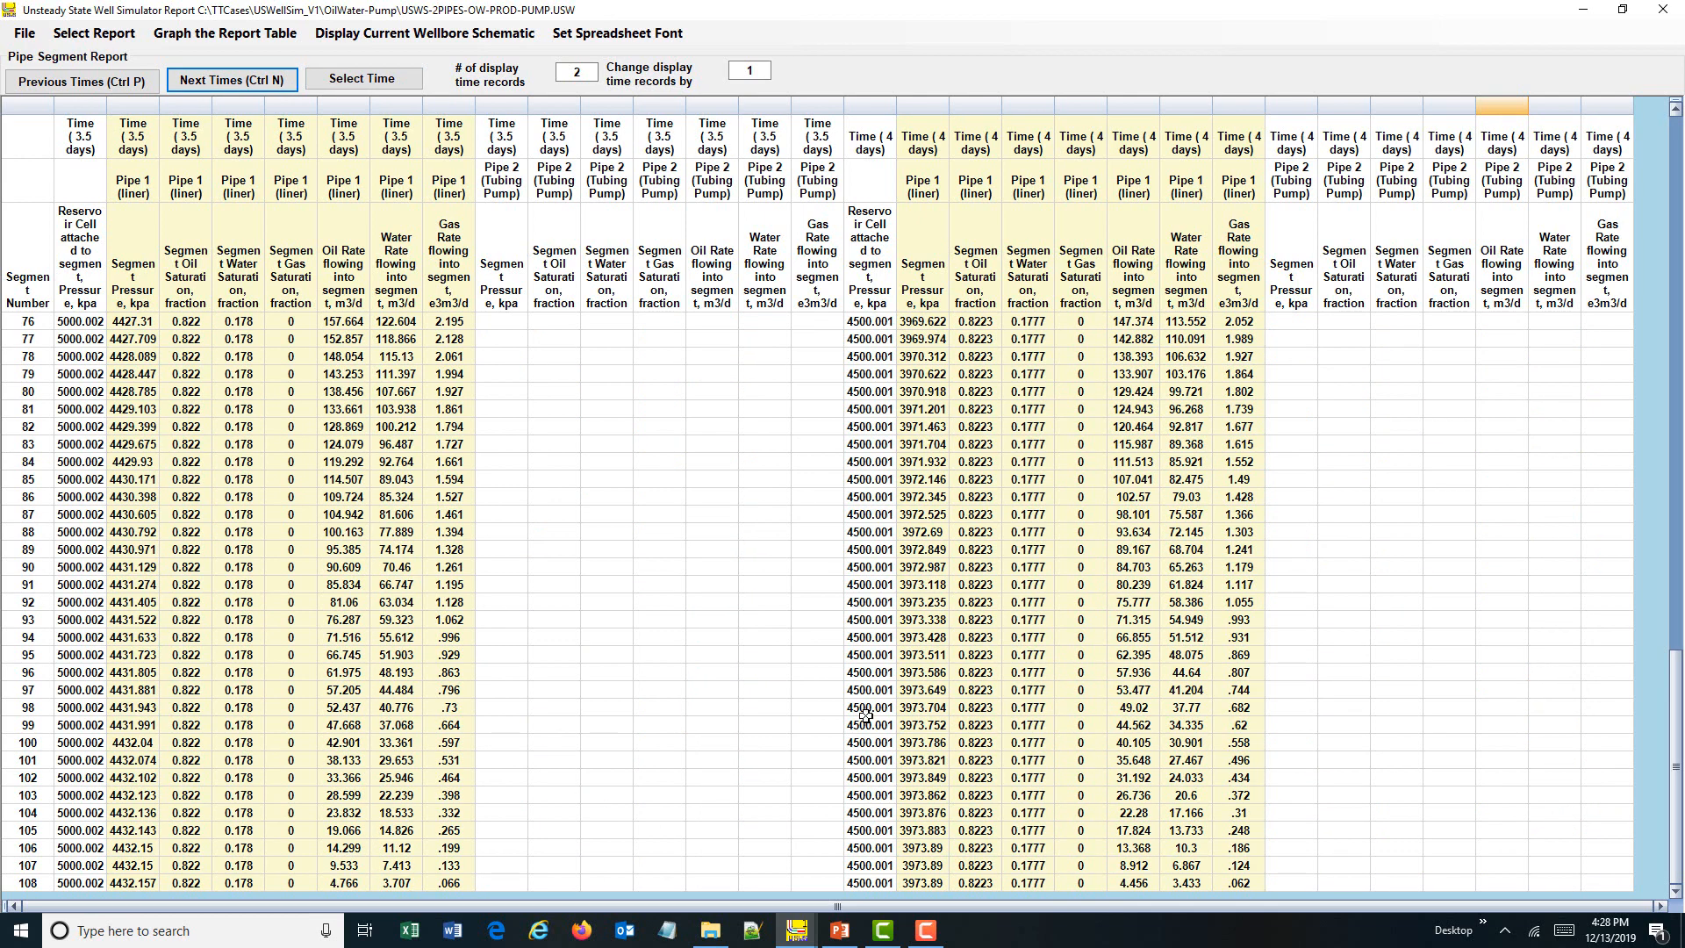
scroll(860, 614, "up", 20)
scroll(1104, 665, "down", 10)
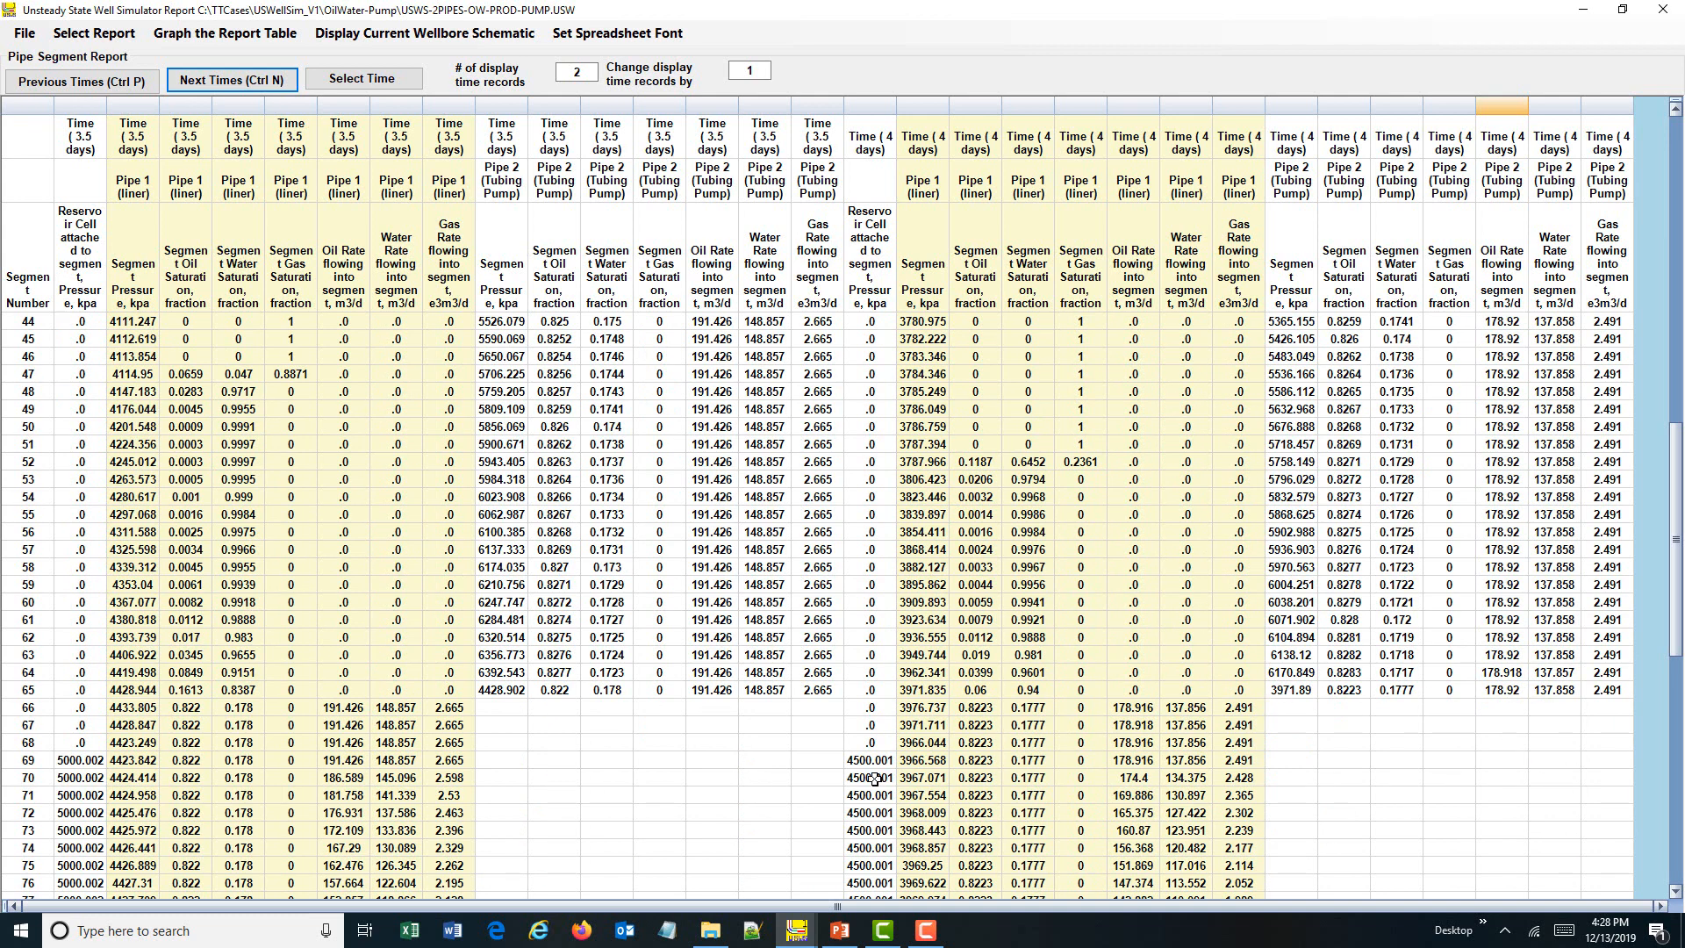
Step: Display the current wellbore schematic of the pump case, keeping the reservoir-parameters message enabled
scroll(875, 779, "down", 10)
scroll(869, 702, "up", 10)
scroll(1506, 649, "up", 10)
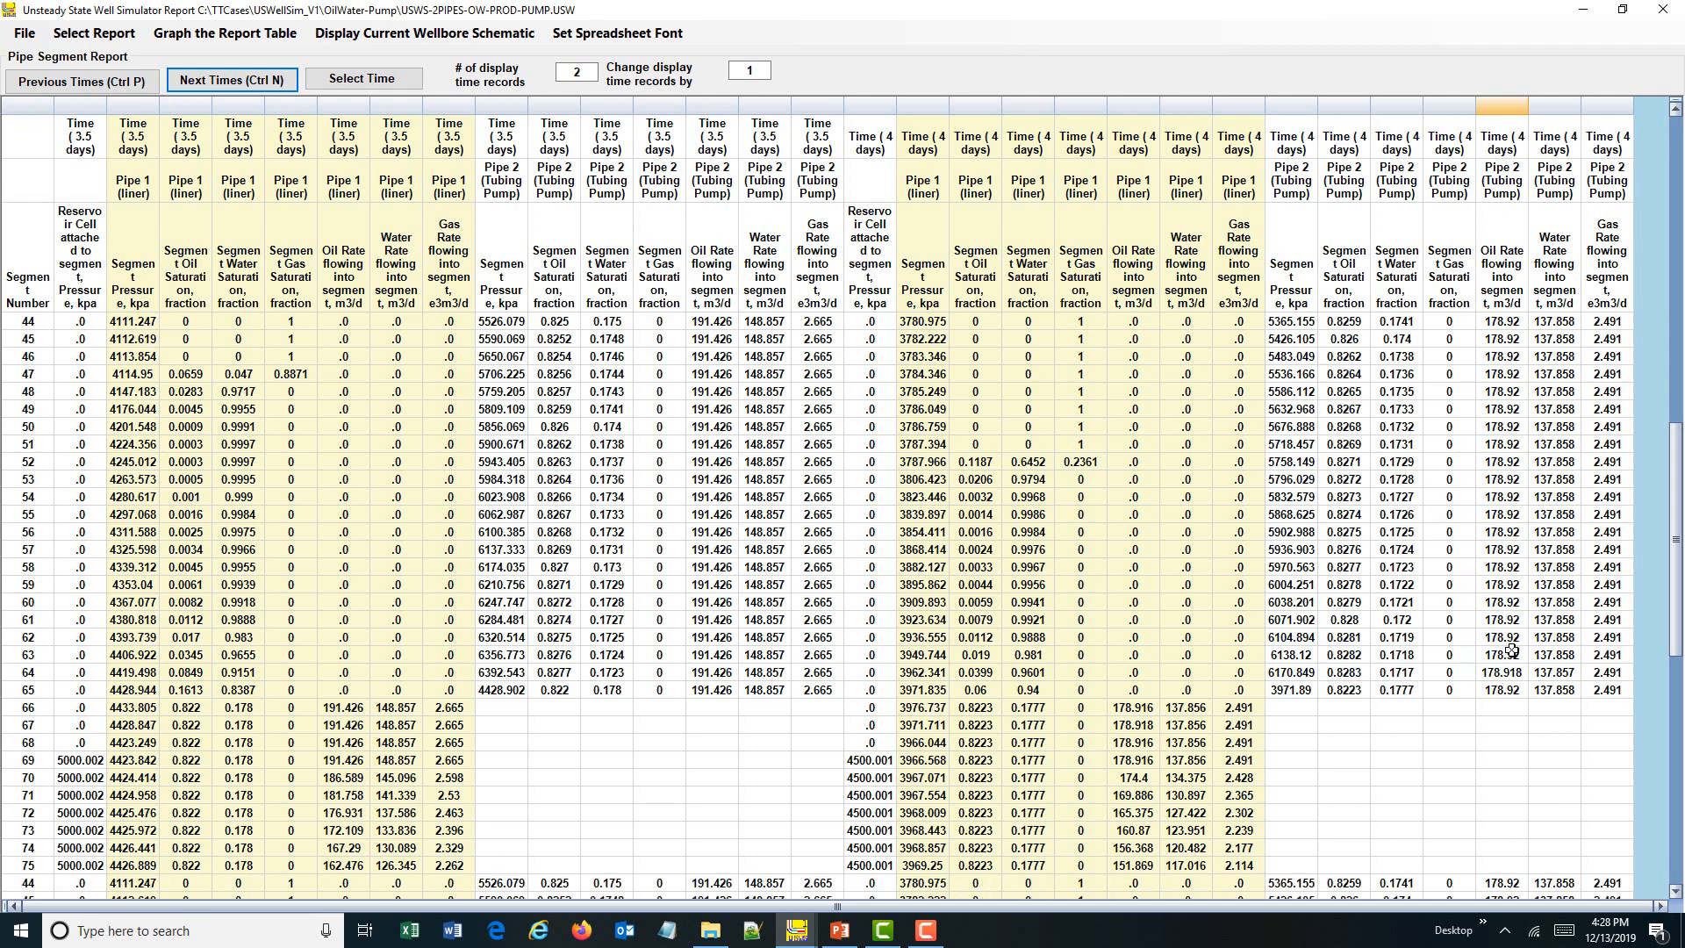
scroll(1514, 650, "down", 10)
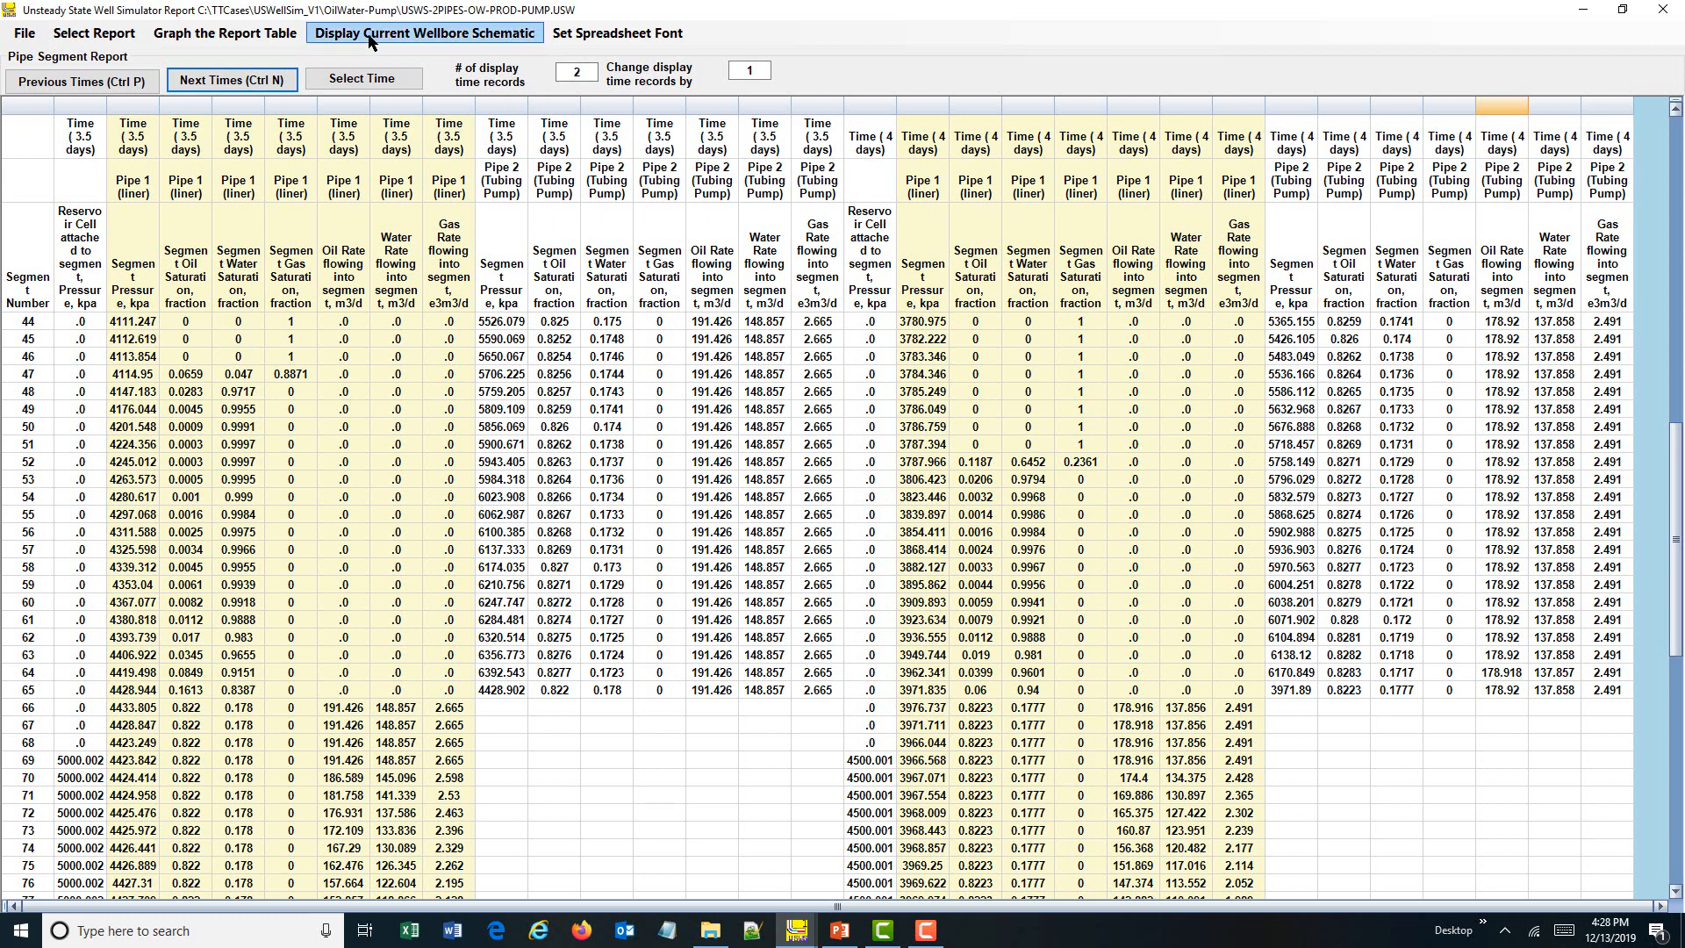
left_click(400, 40)
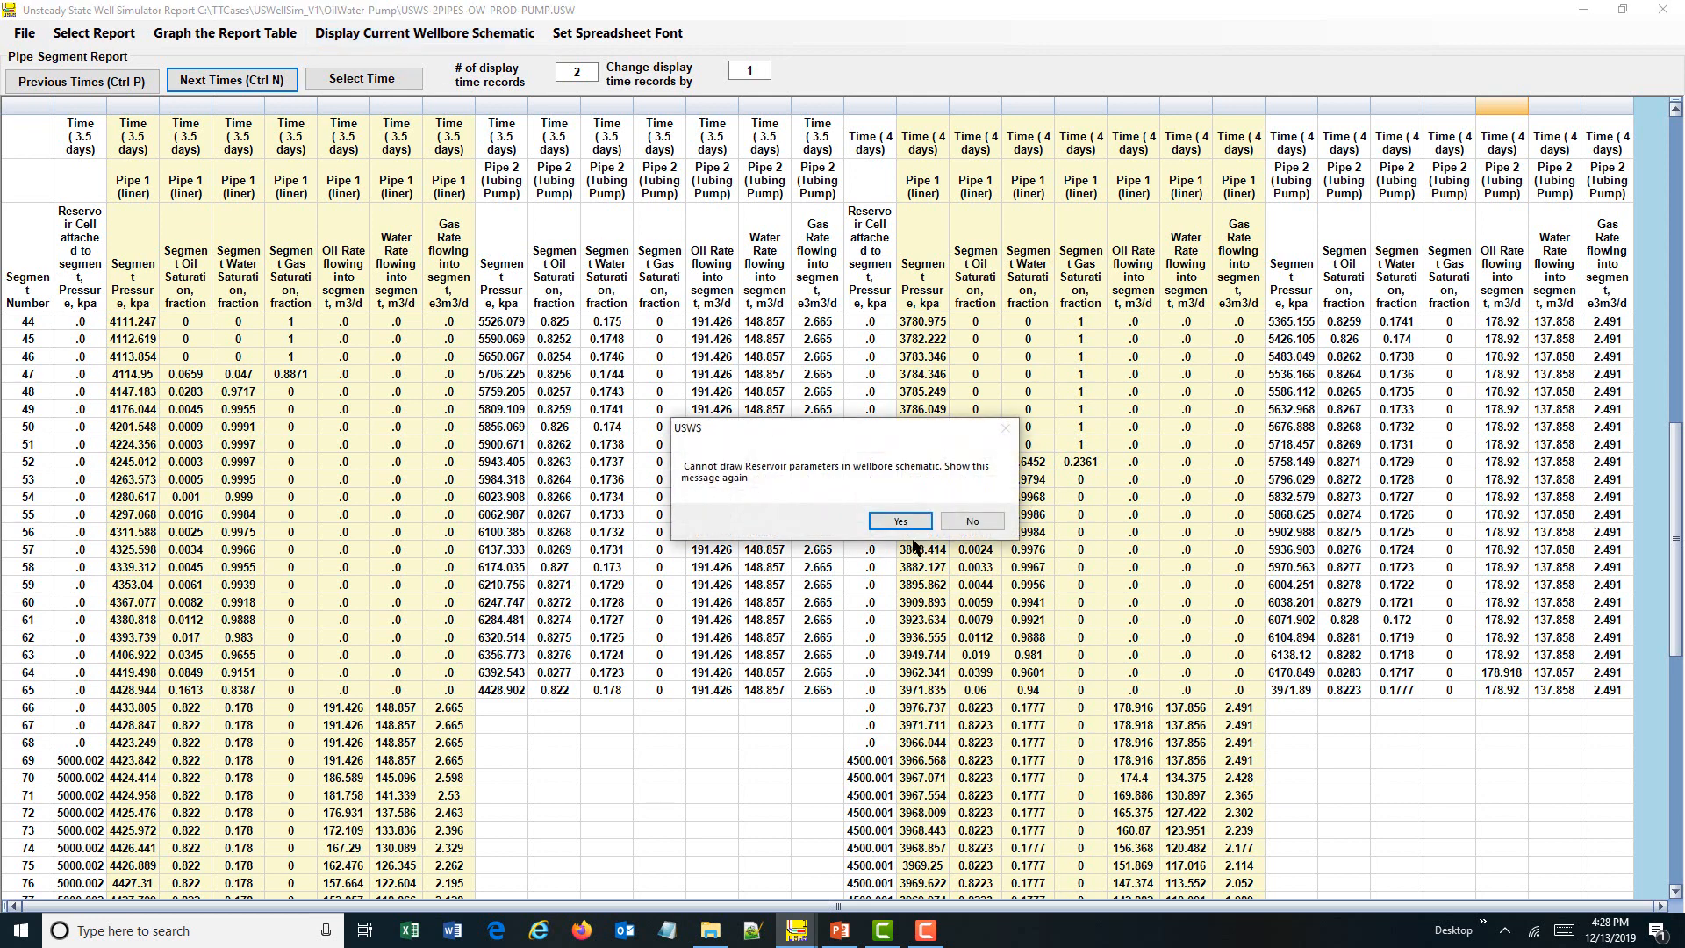
left_click(890, 521)
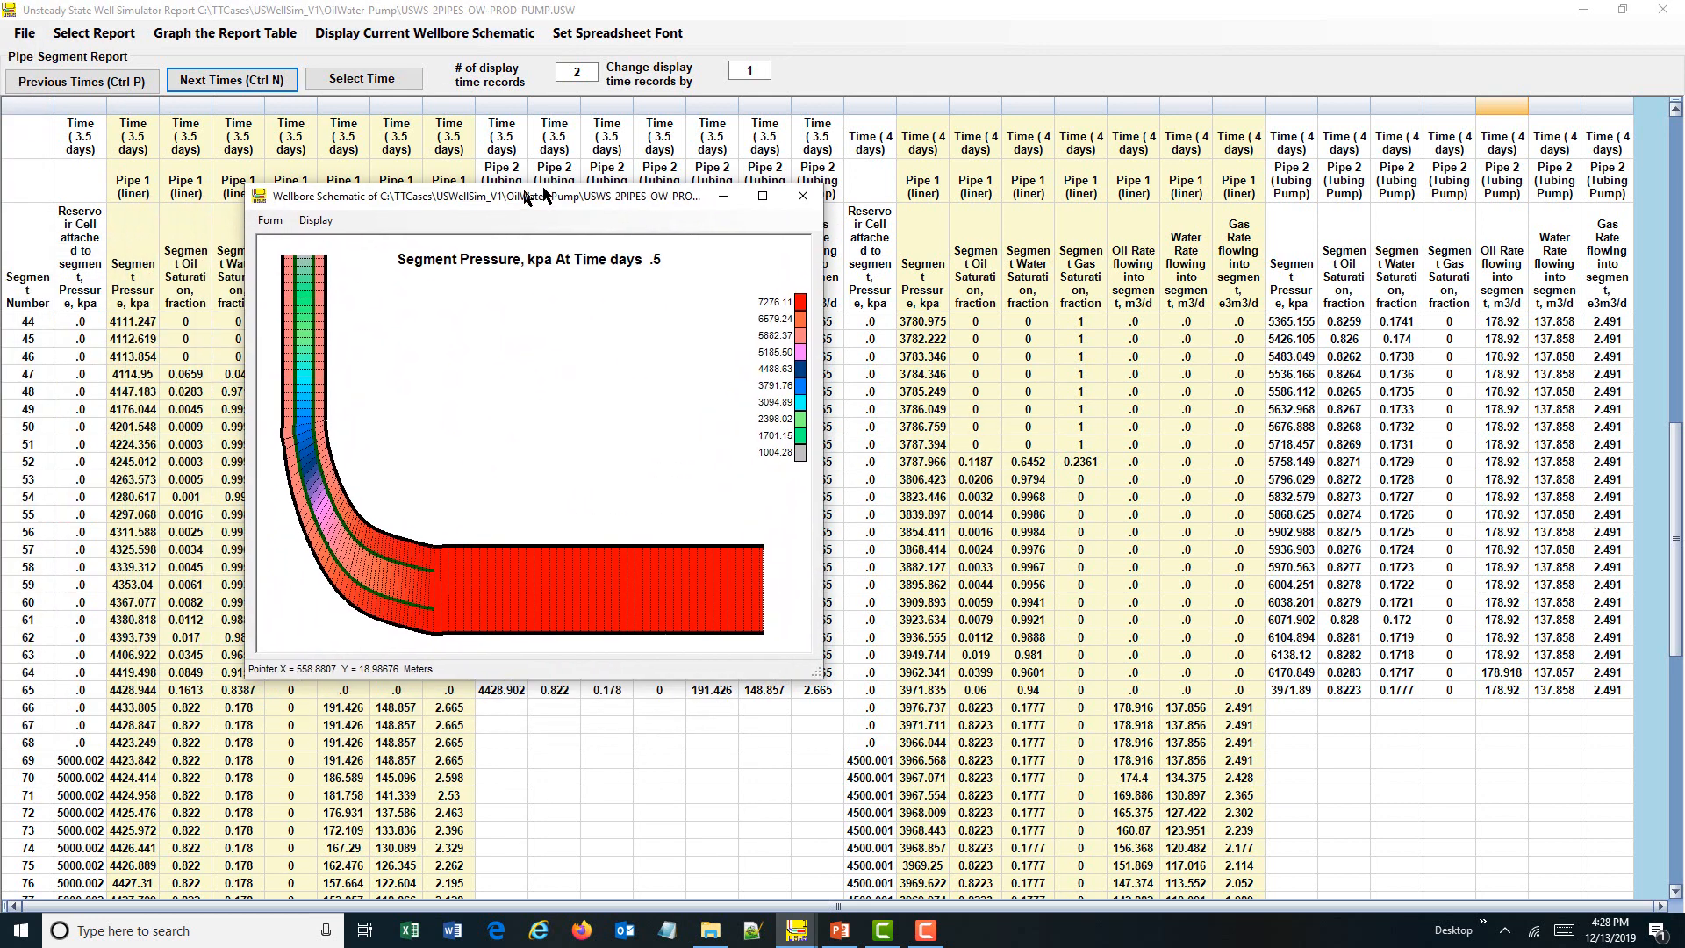
Step: Advance the wellbore schematic from segment pressure through oil saturation to water saturation at 0.5 days
left_click(349, 216)
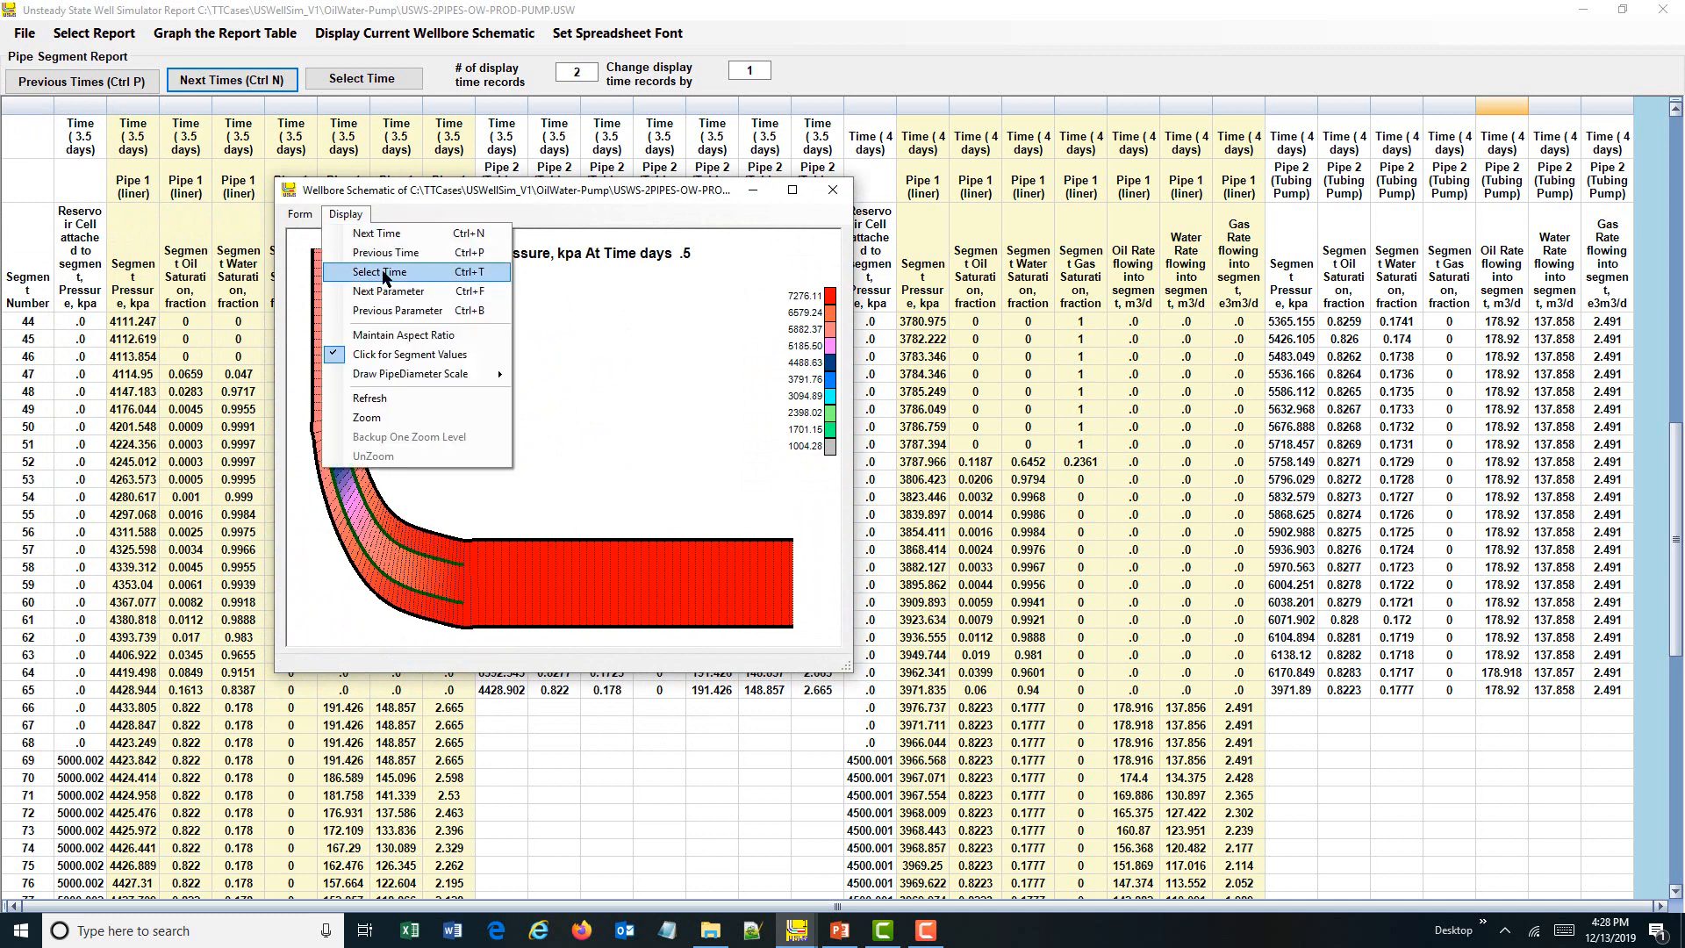
left_click(391, 291)
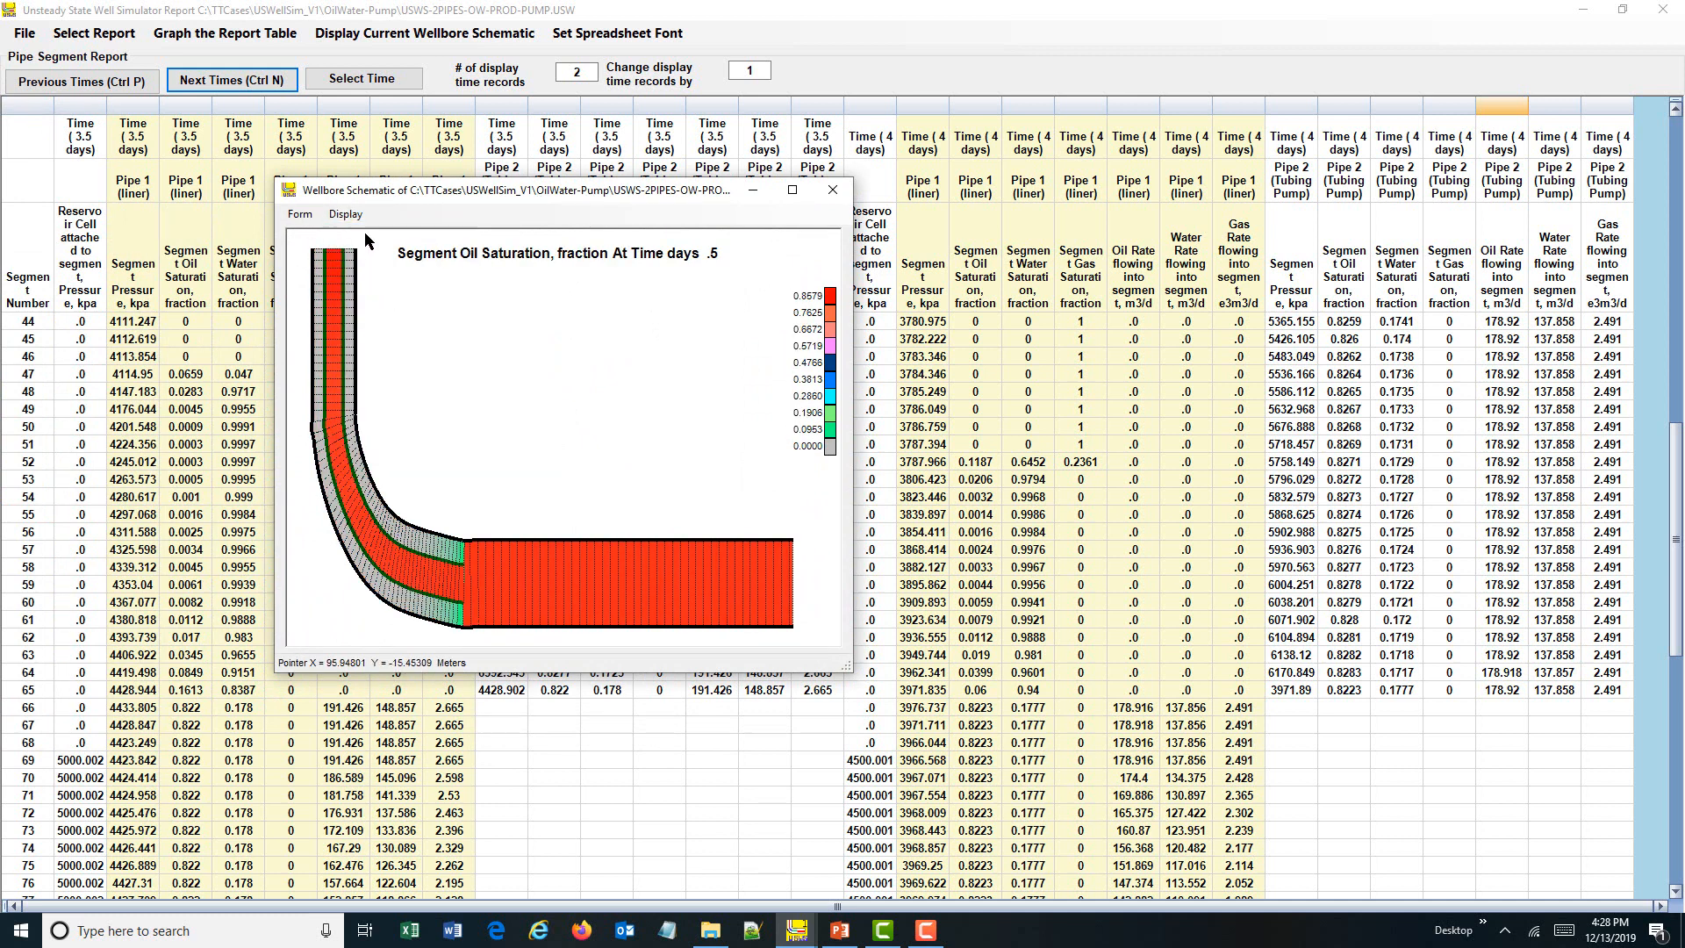
left_click(345, 214)
left_click(382, 291)
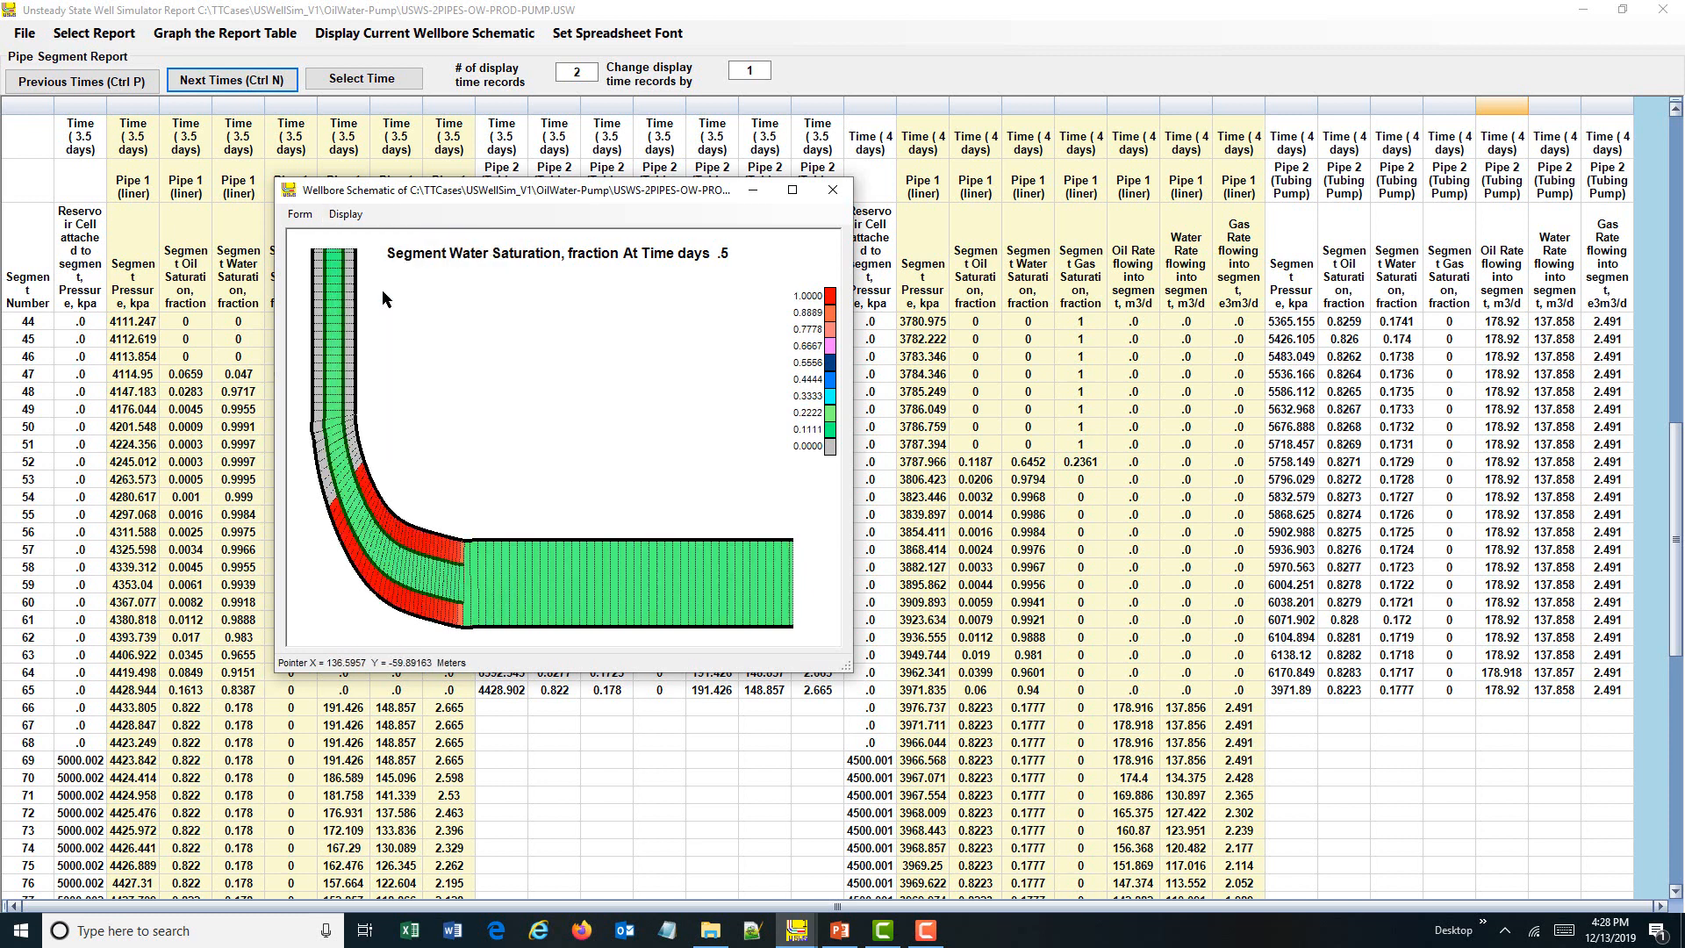
mouse_move(494, 355)
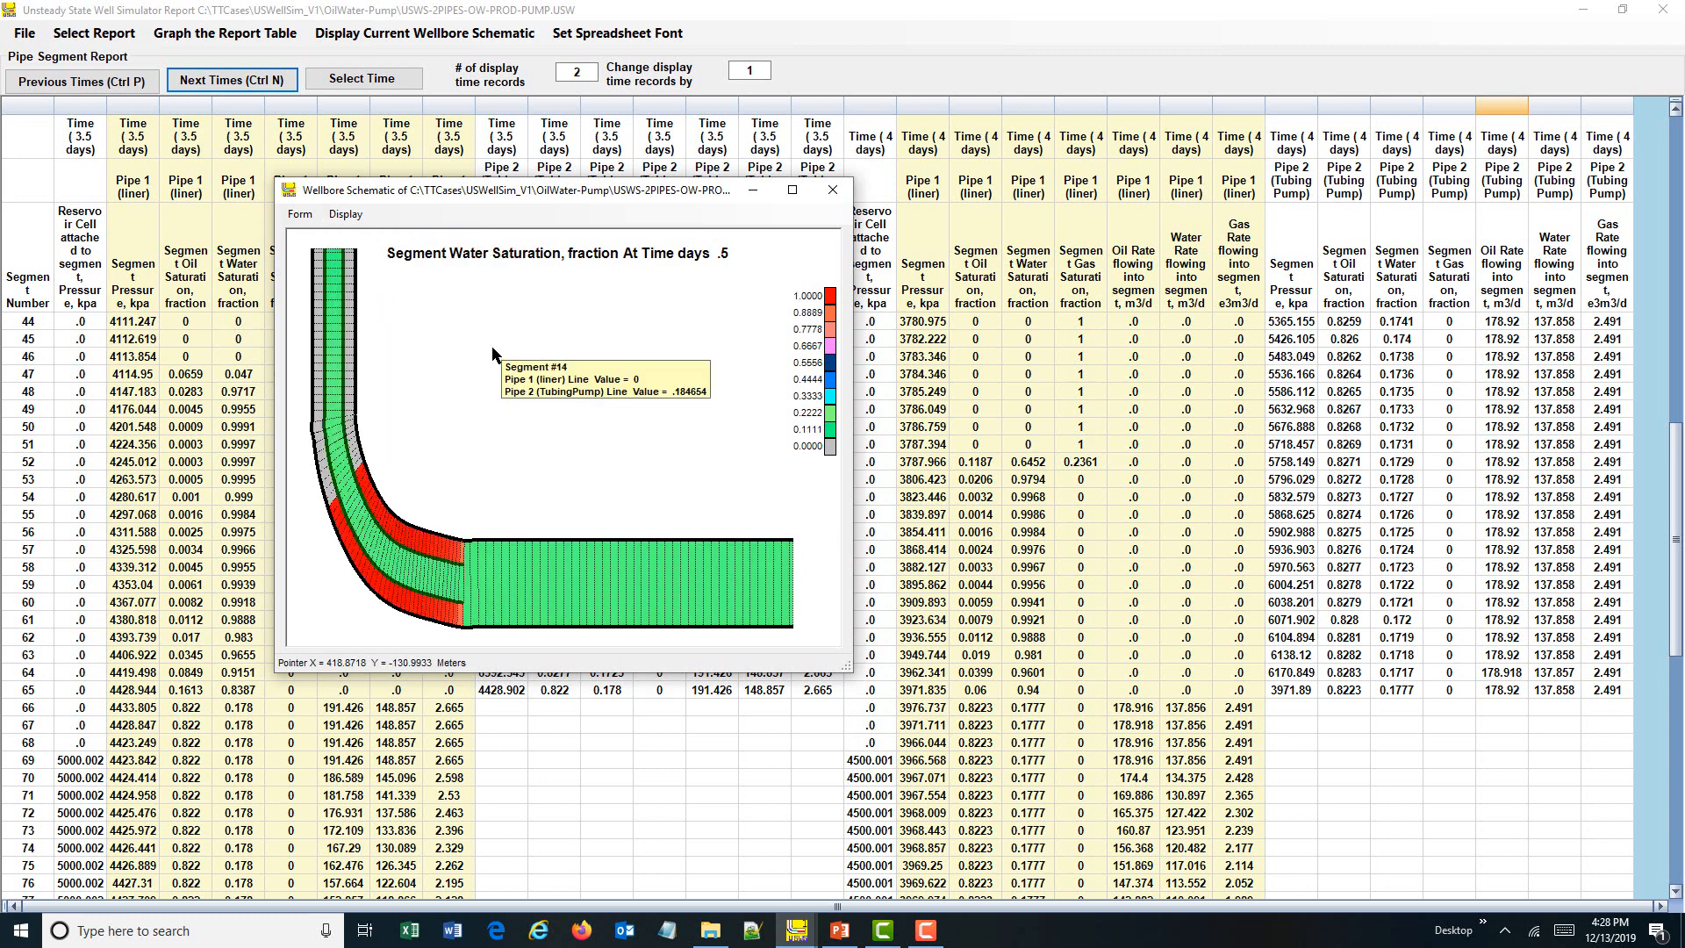